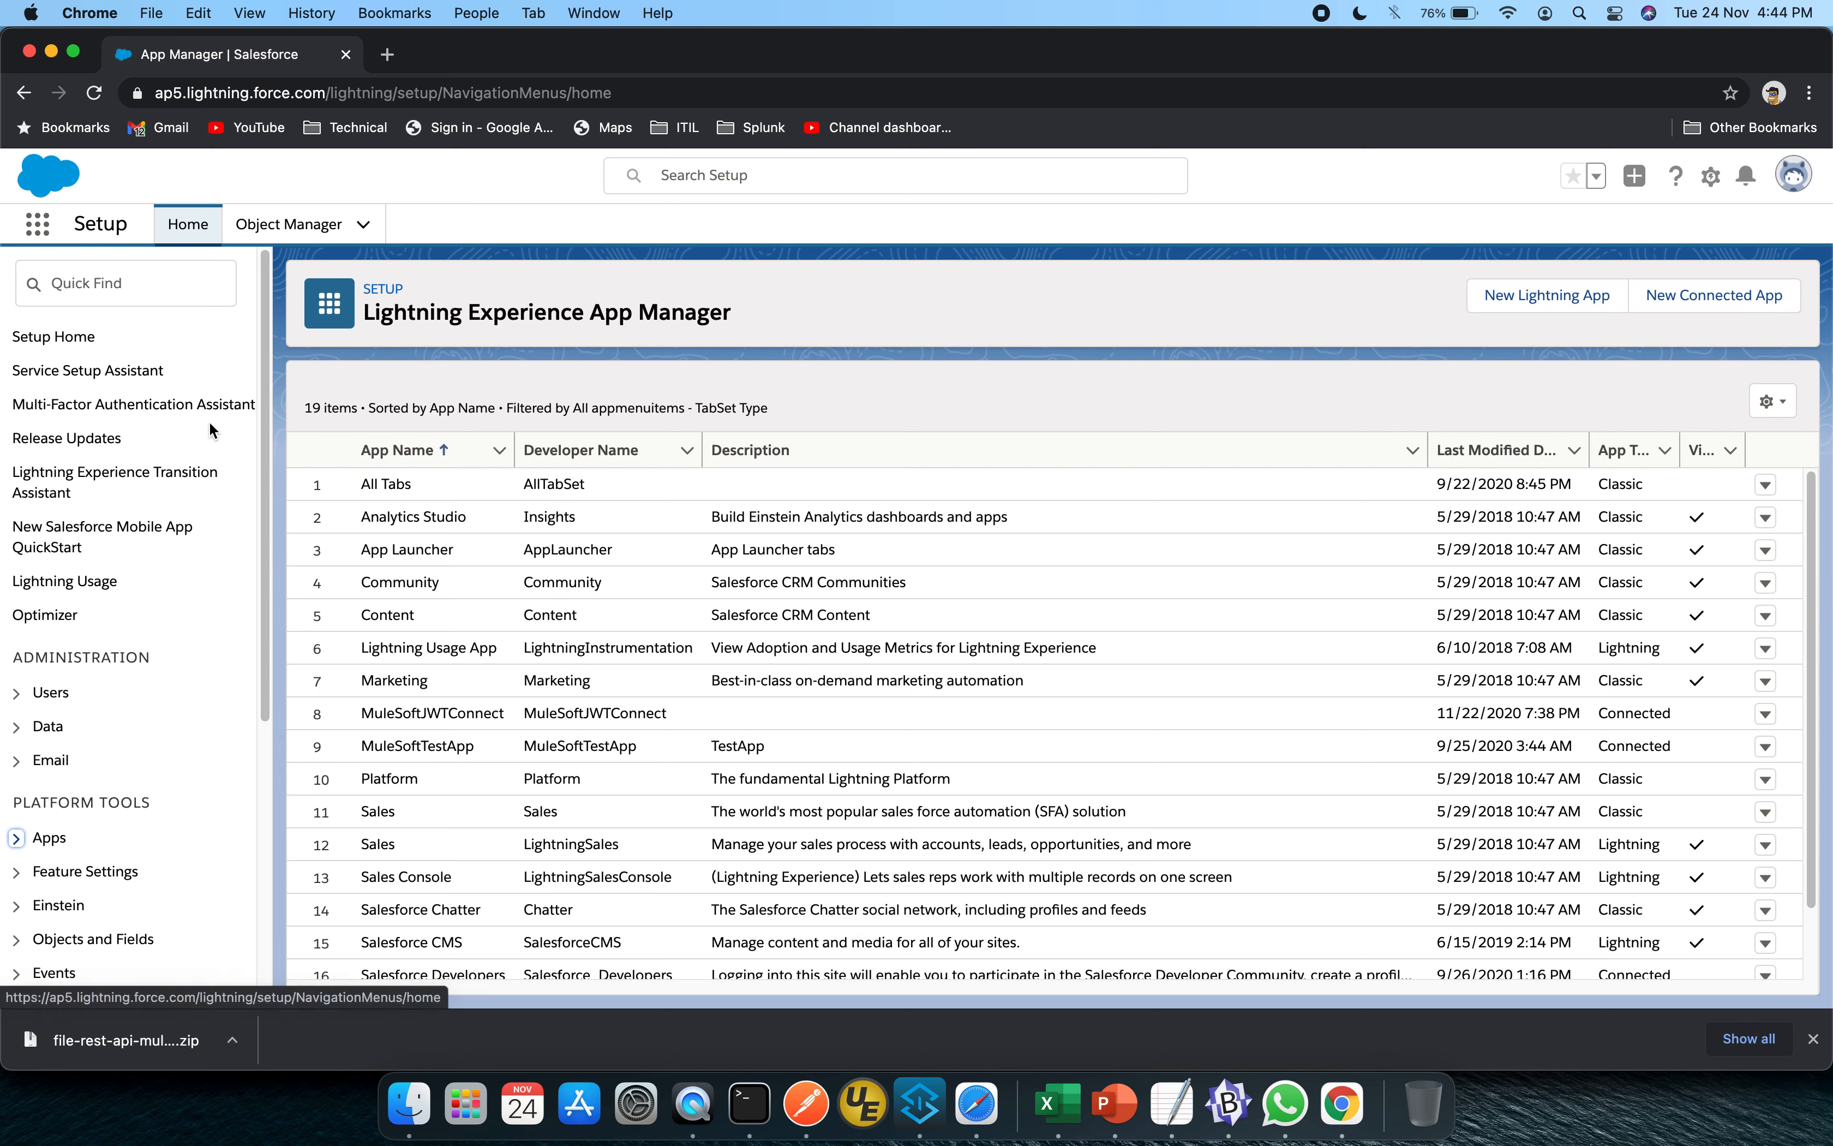
Start a new connected app from the App Manager in Setup
{"action": "left_click", "coordinate": [49, 839]}
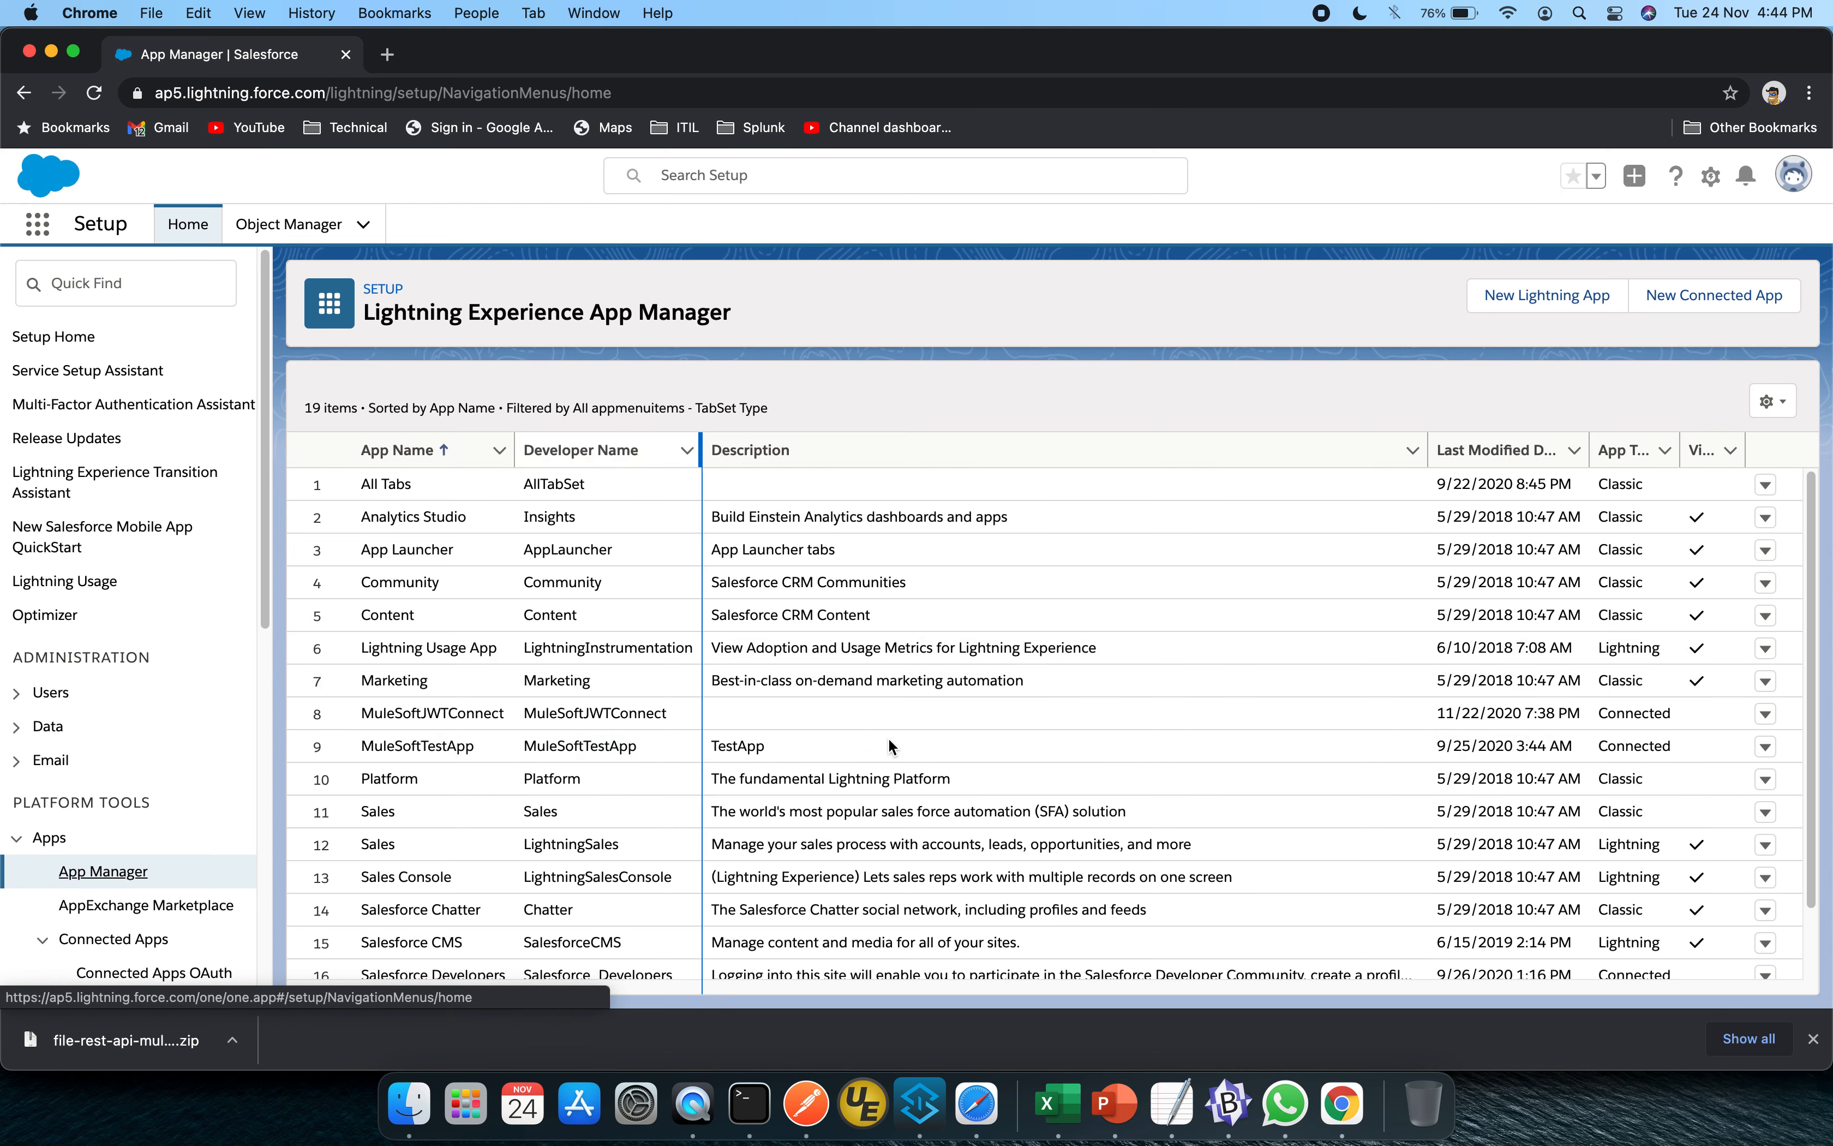
{"action": "scroll", "coordinate": [893, 739], "scroll_direction": "down", "scroll_amount": 3}
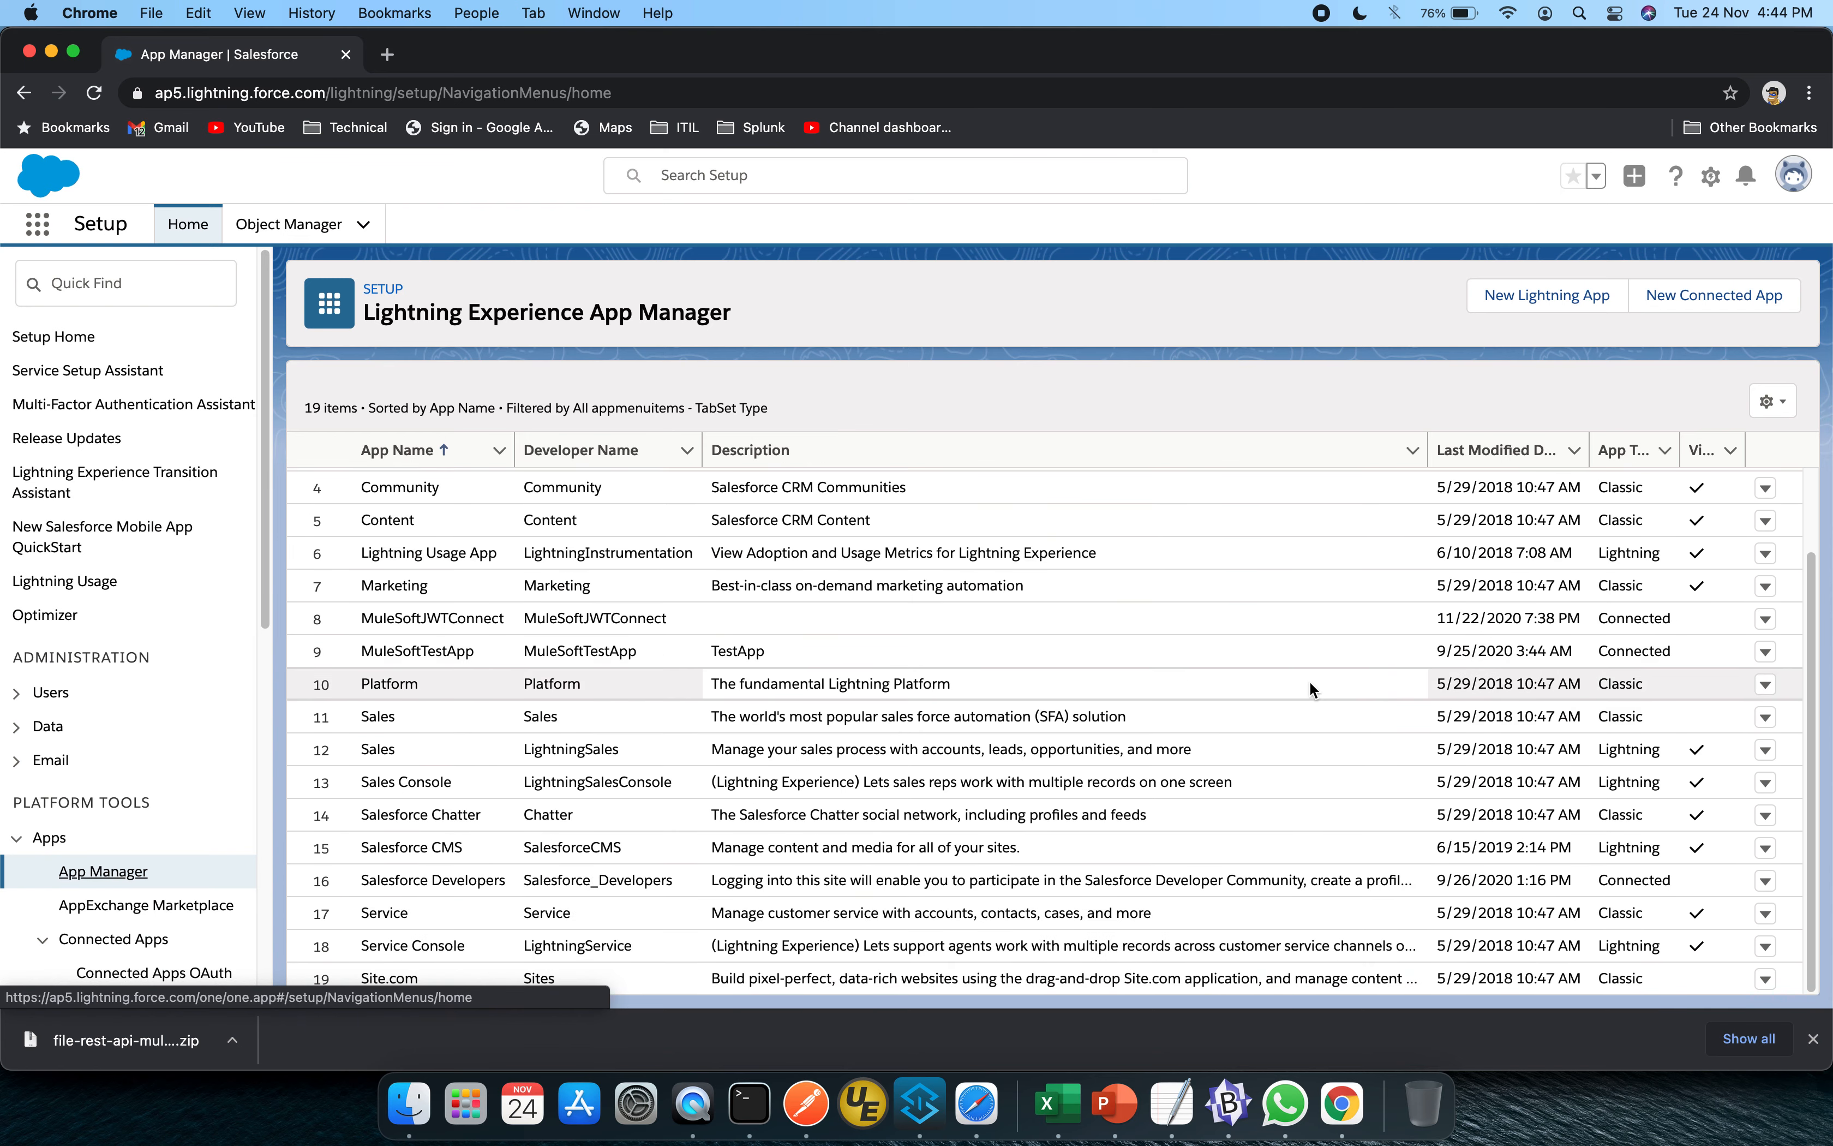
{"action": "scroll", "coordinate": [1313, 693], "scroll_direction": "up", "scroll_amount": 3}
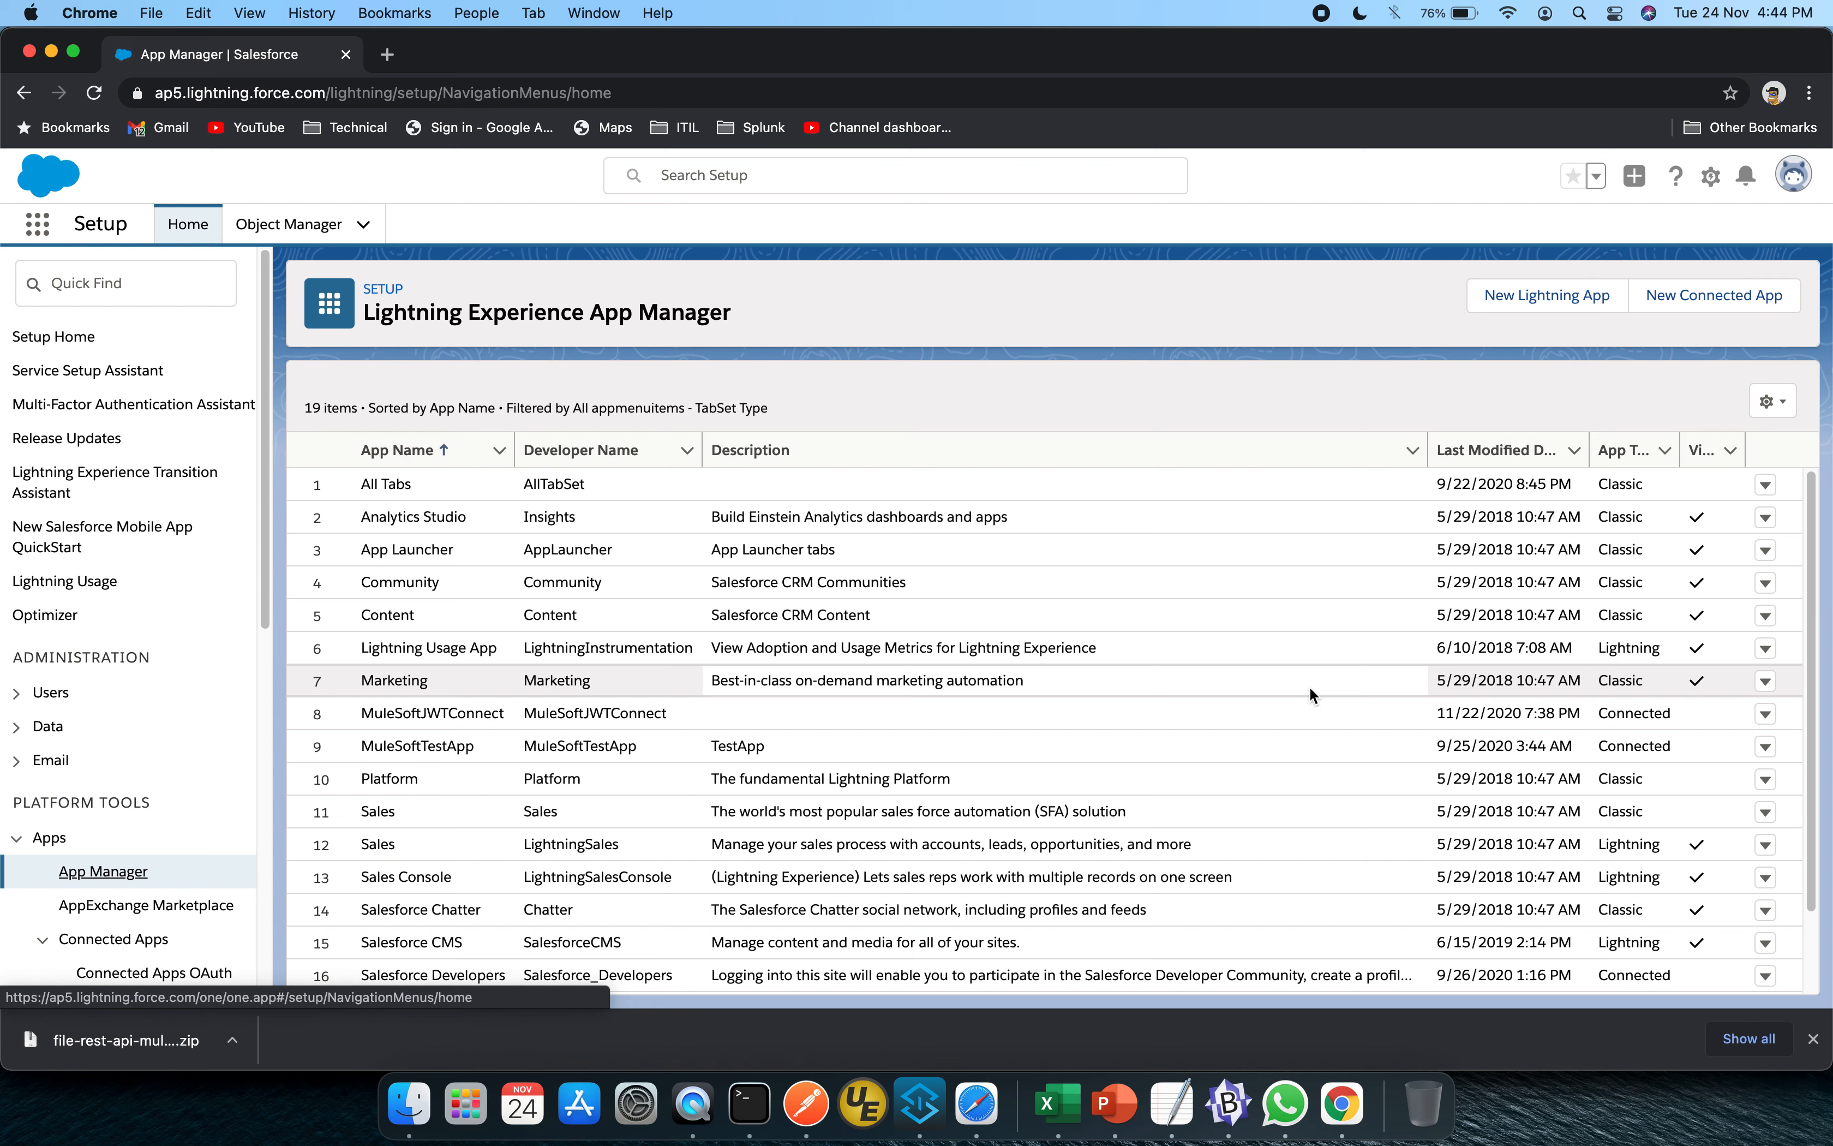
{"action": "scroll", "coordinate": [245, 803], "scroll_direction": "down", "scroll_amount": 3}
{"action": "scroll", "coordinate": [244, 796], "scroll_direction": "down", "scroll_amount": 5}
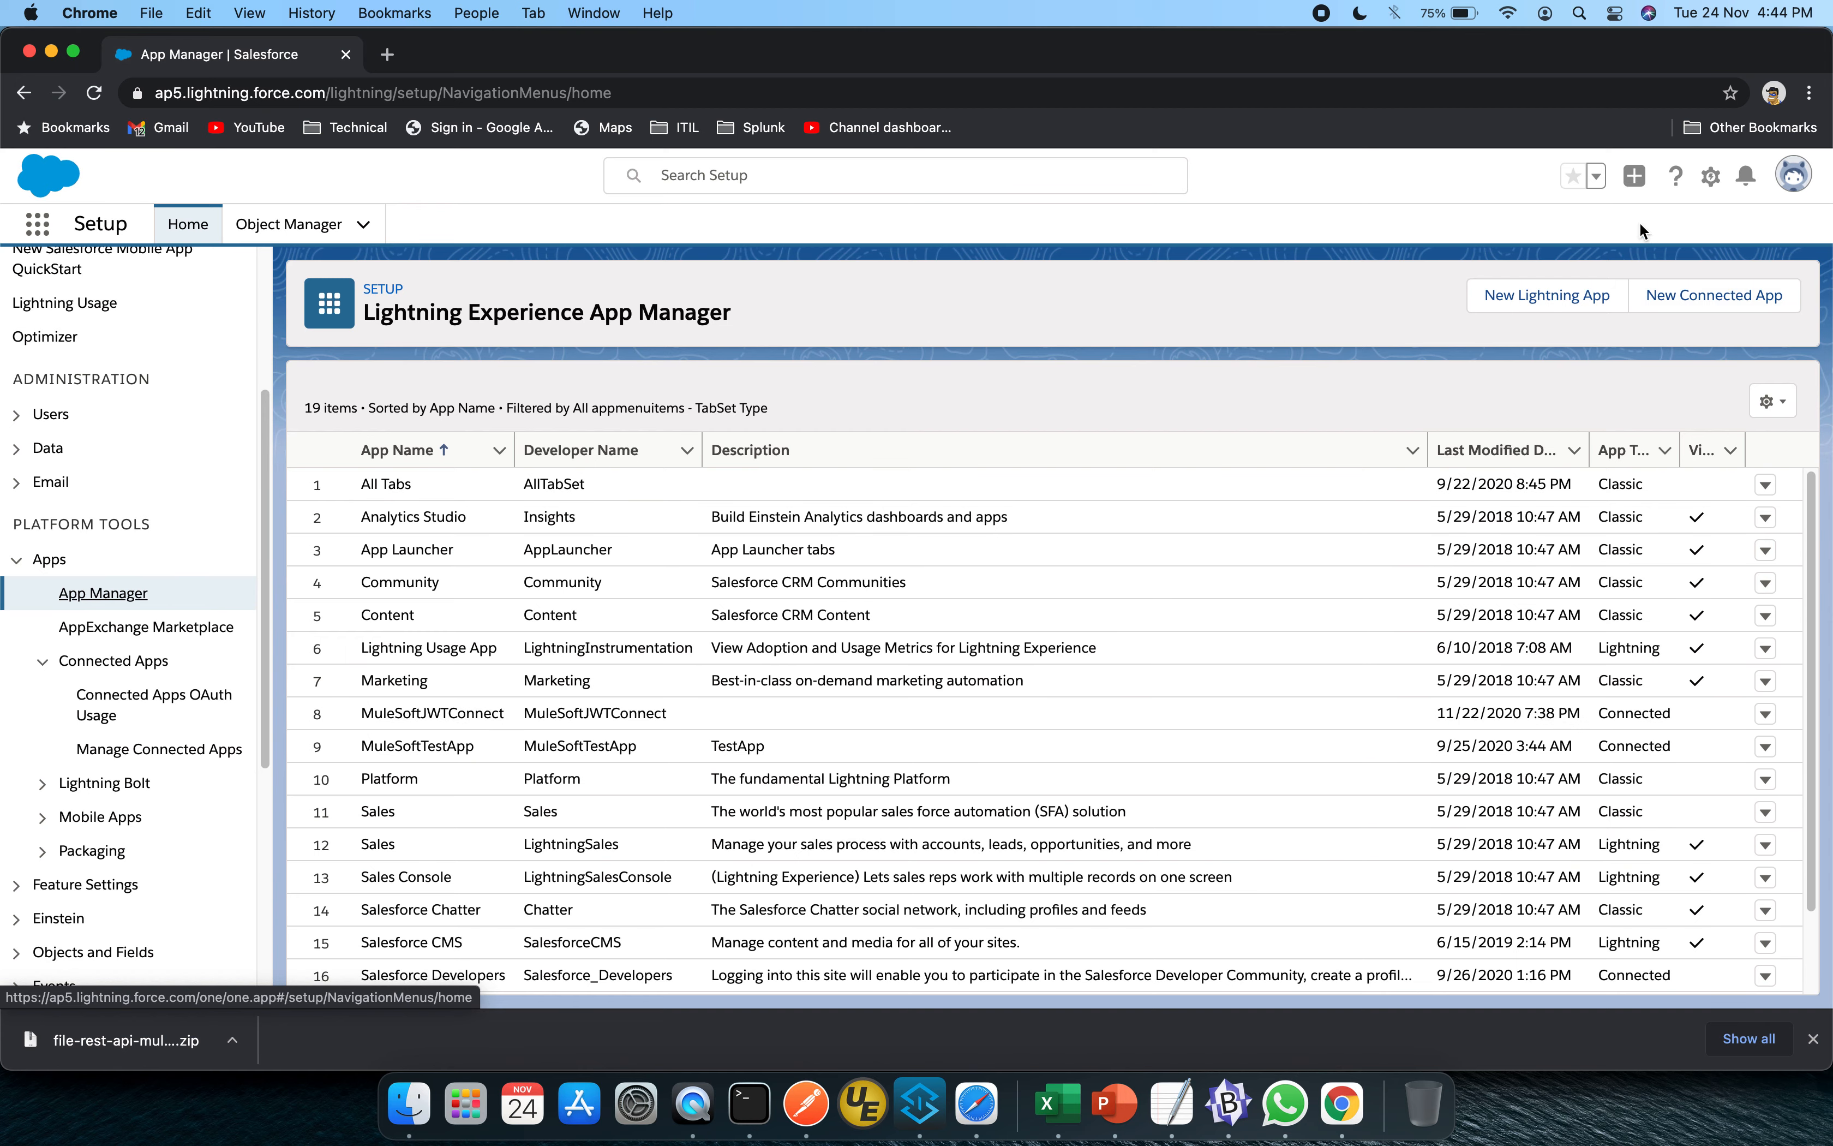
{"action": "left_click", "coordinate": [1705, 297]}
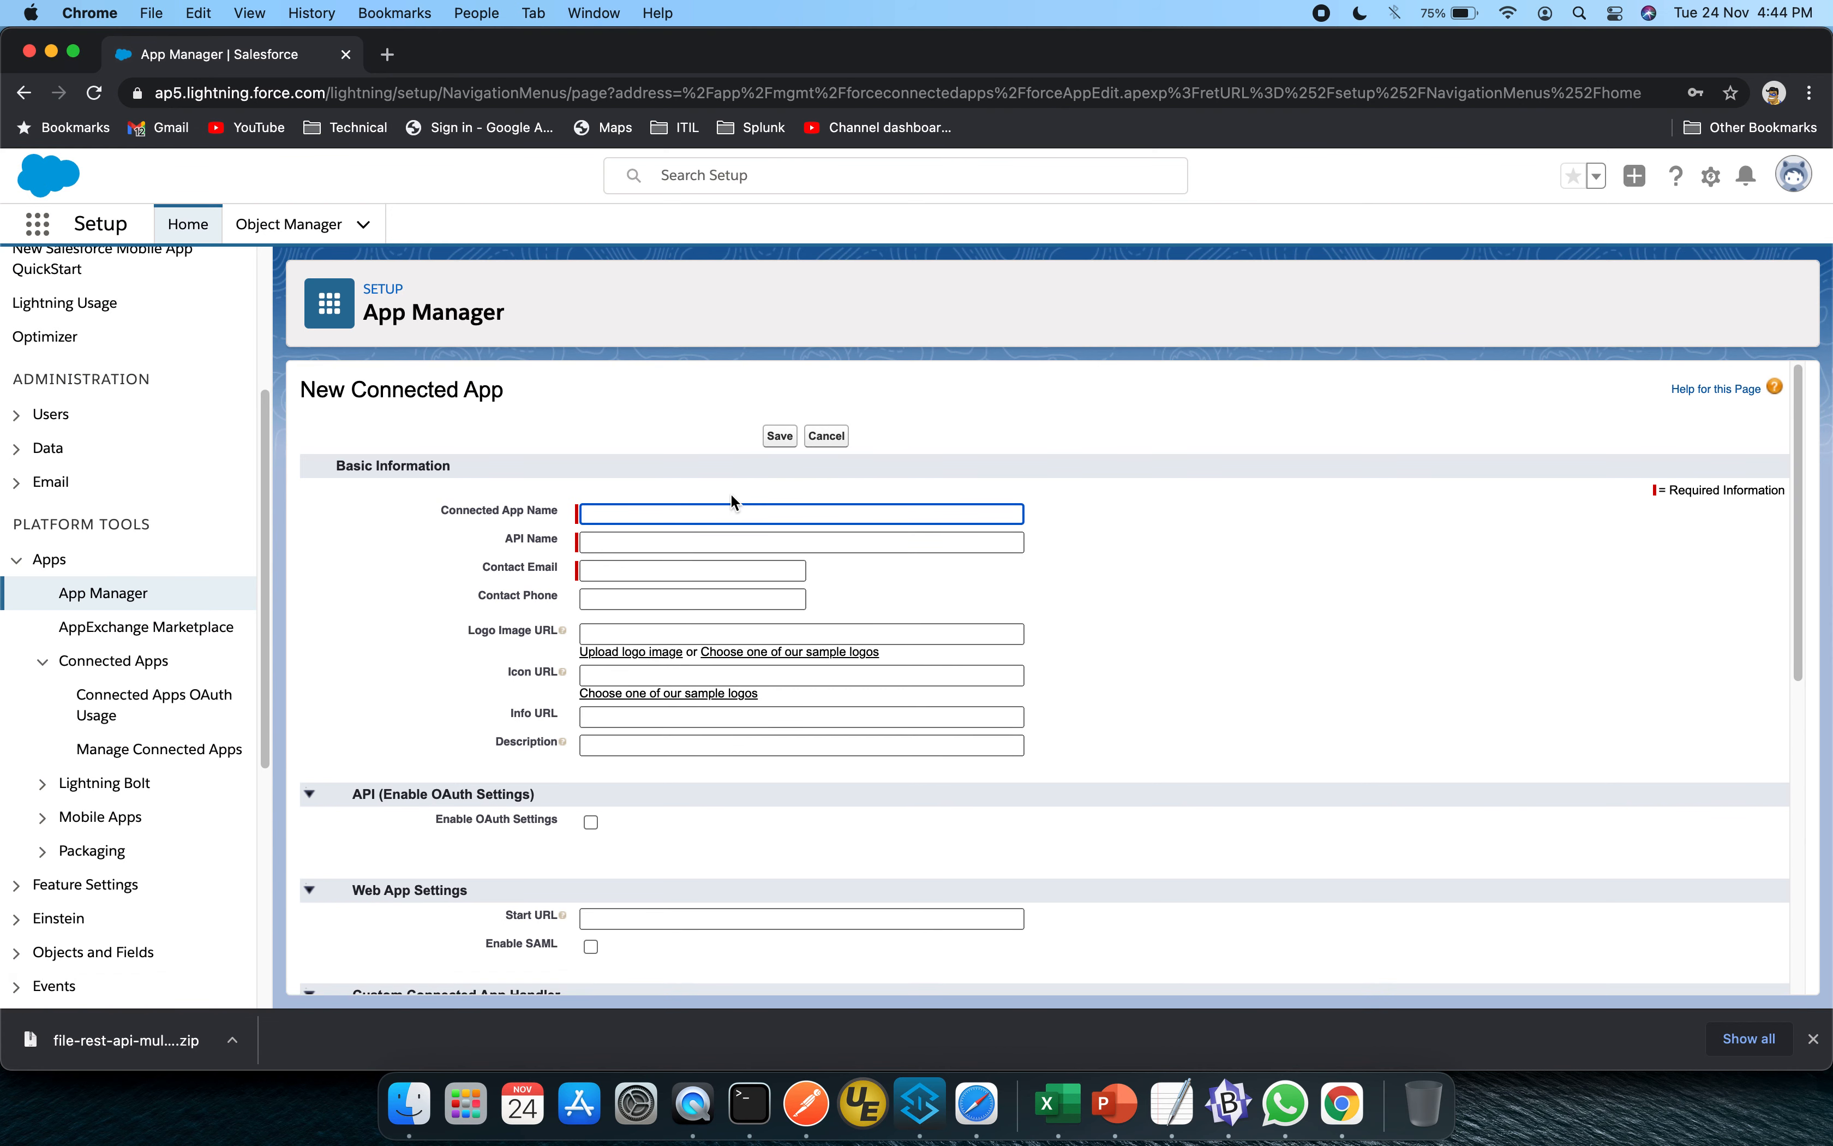
Name the connected app MuleOAuthTestApp and let the same API name fill in
{"action": "type", "text": "Mule"}
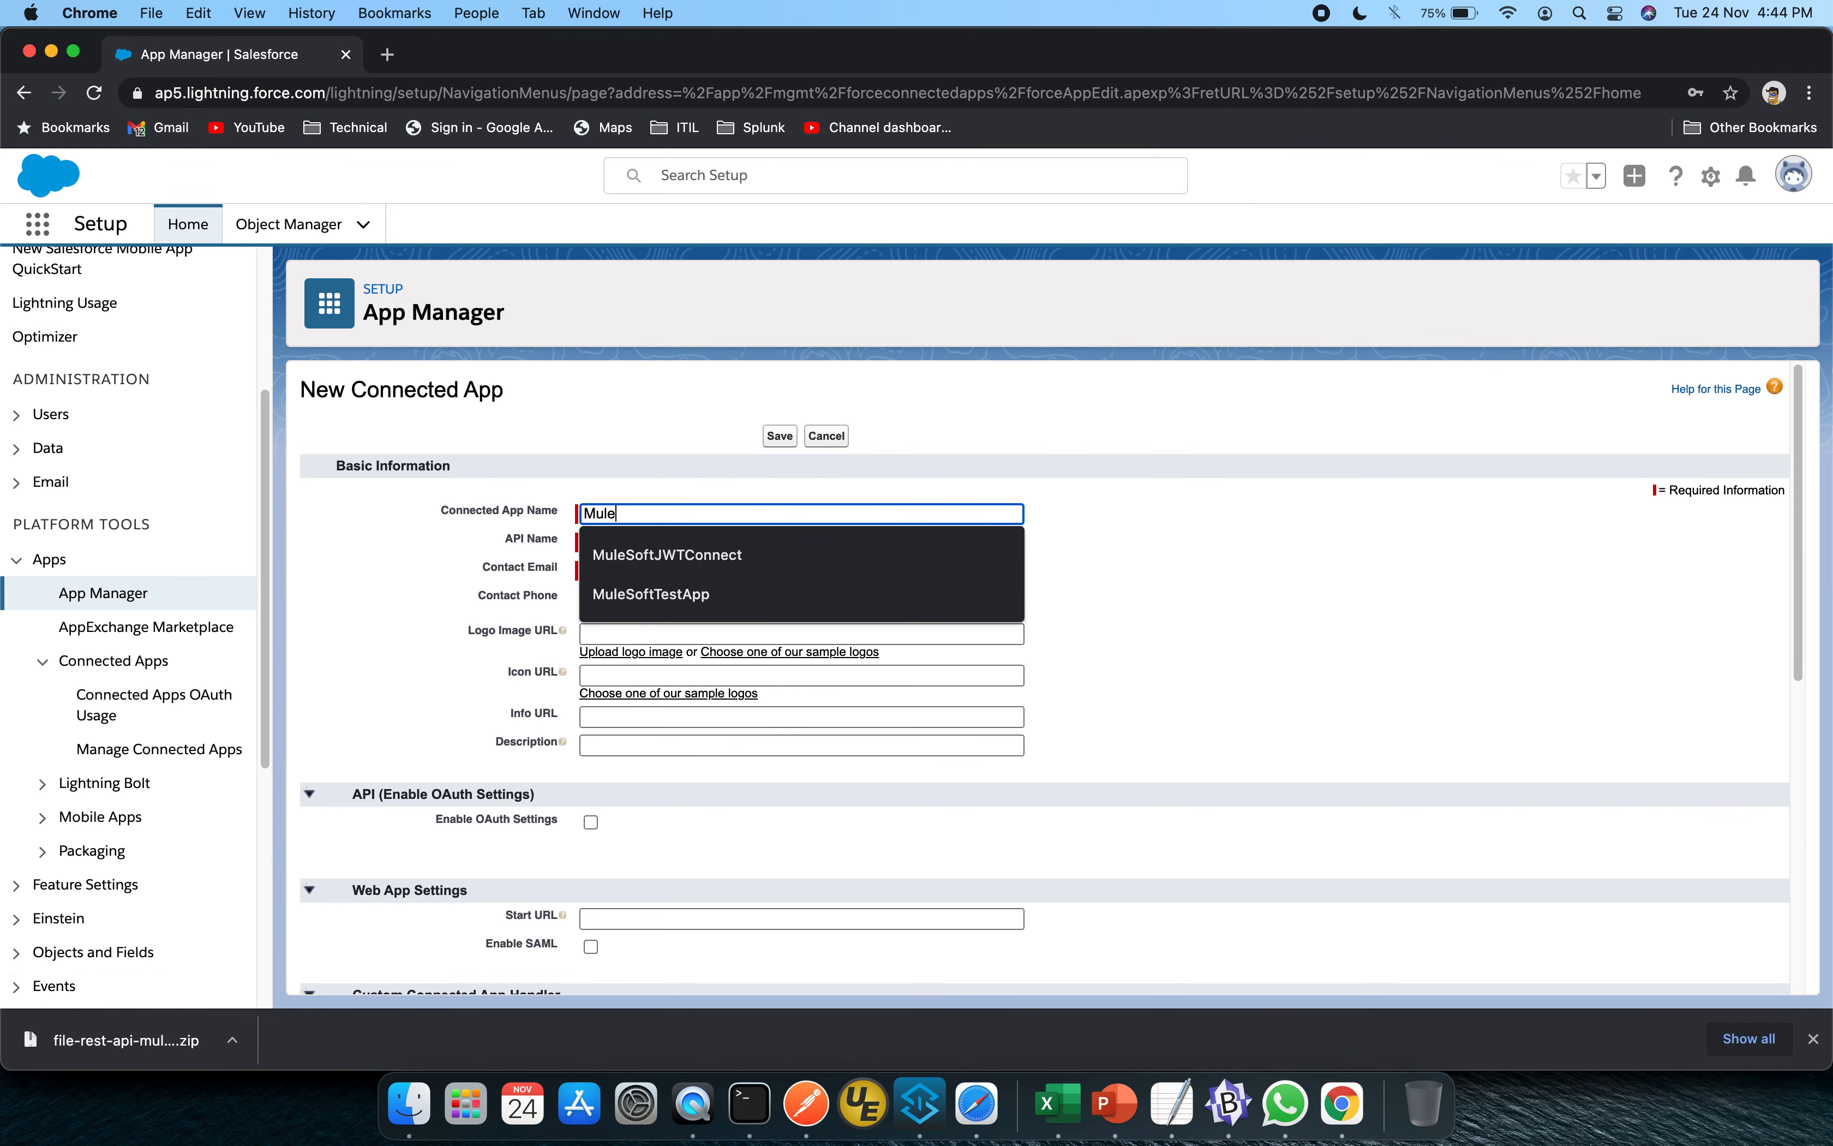
{"action": "key", "text": "Down"}
{"action": "key", "text": "Down"}
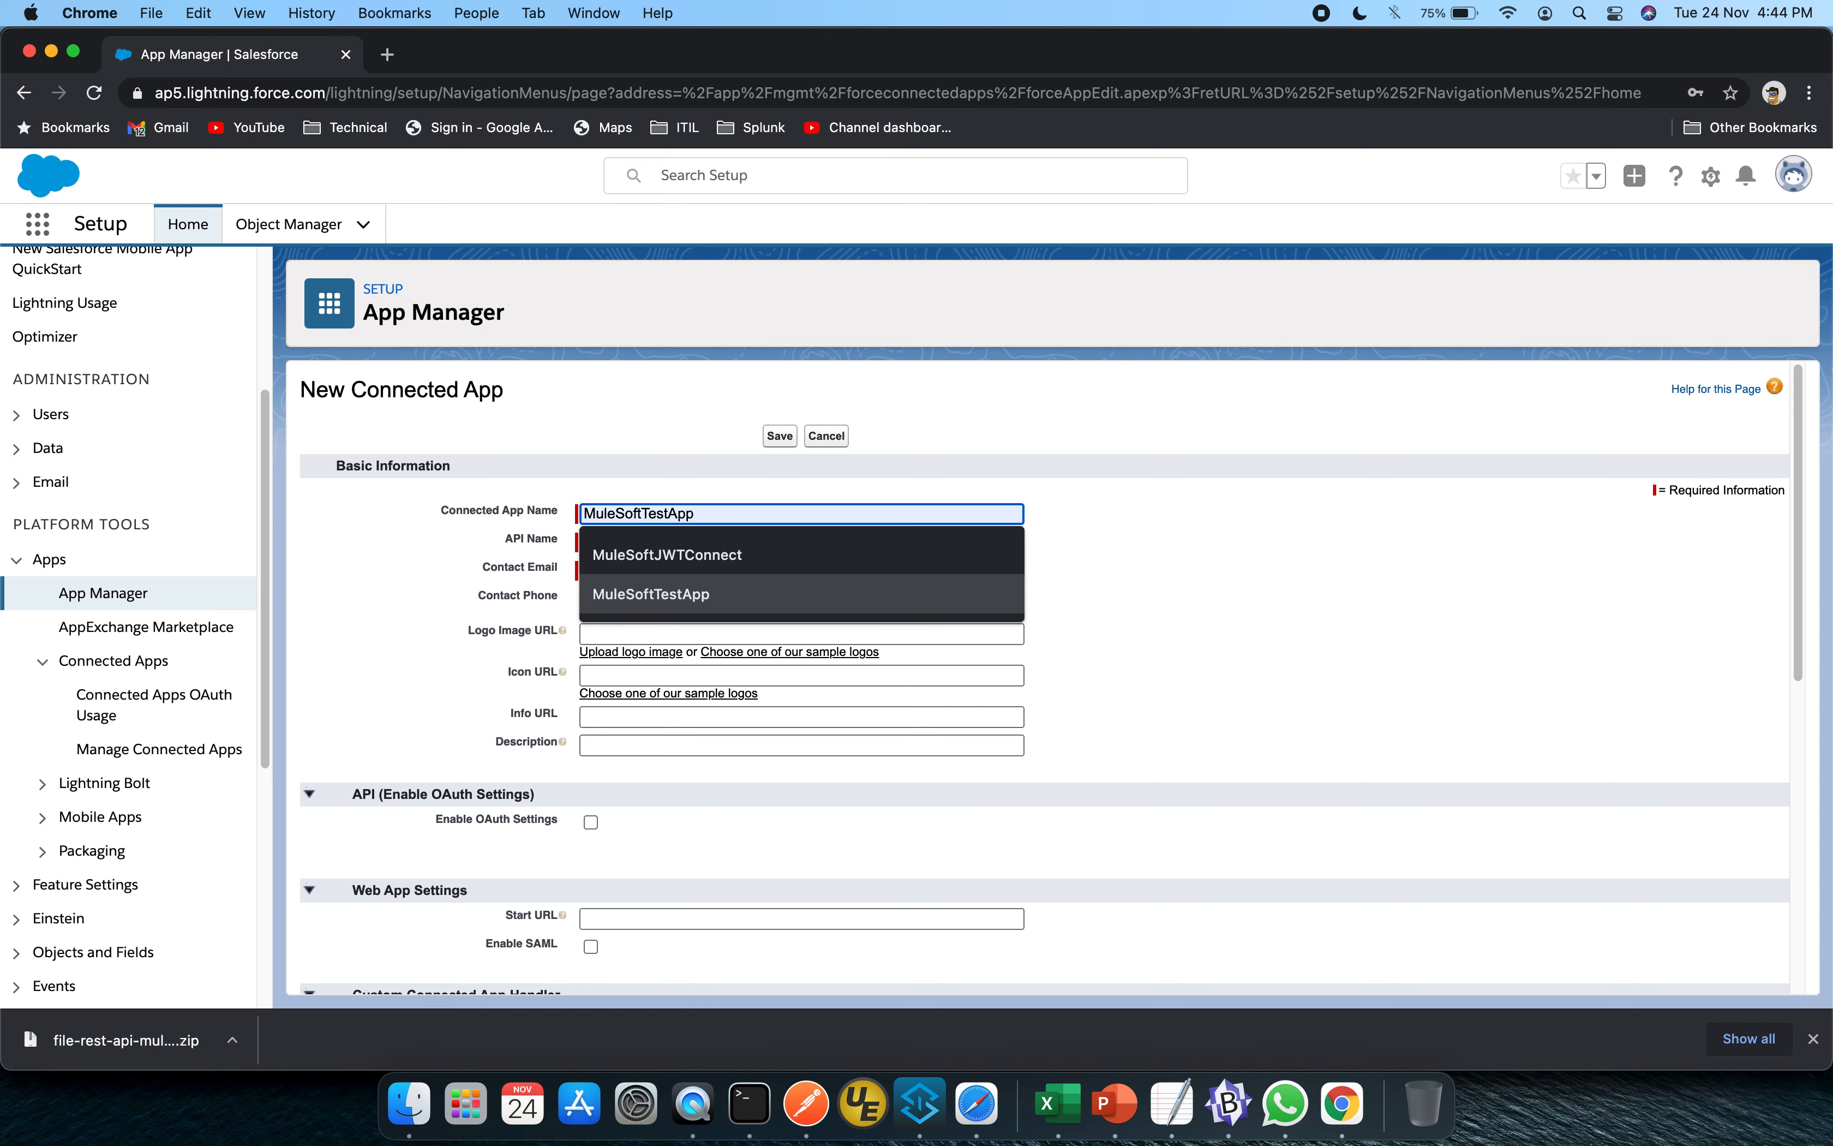
{"action": "key", "text": "Escape"}
{"action": "type", "text": "OAuth"}
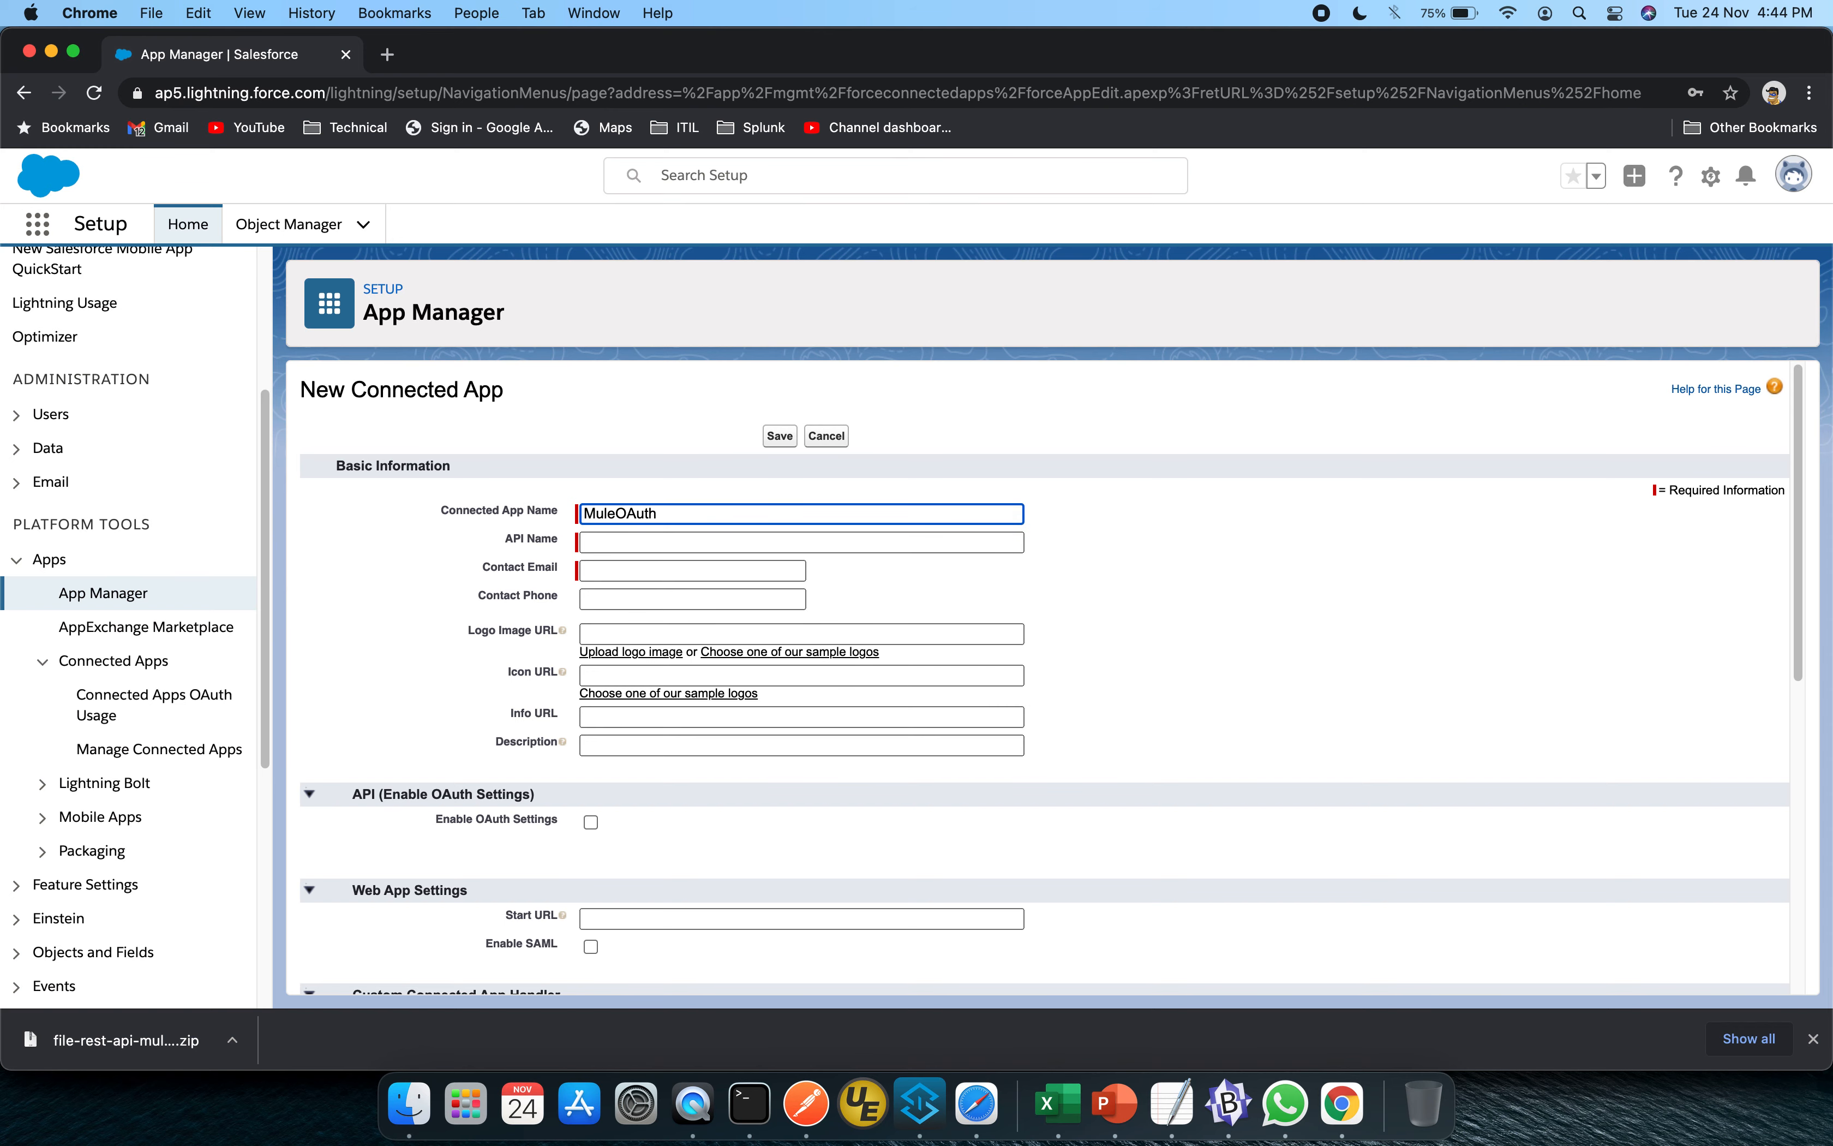
{"action": "type", "text": "TestApp"}
{"action": "left_click", "coordinate": [734, 531]}
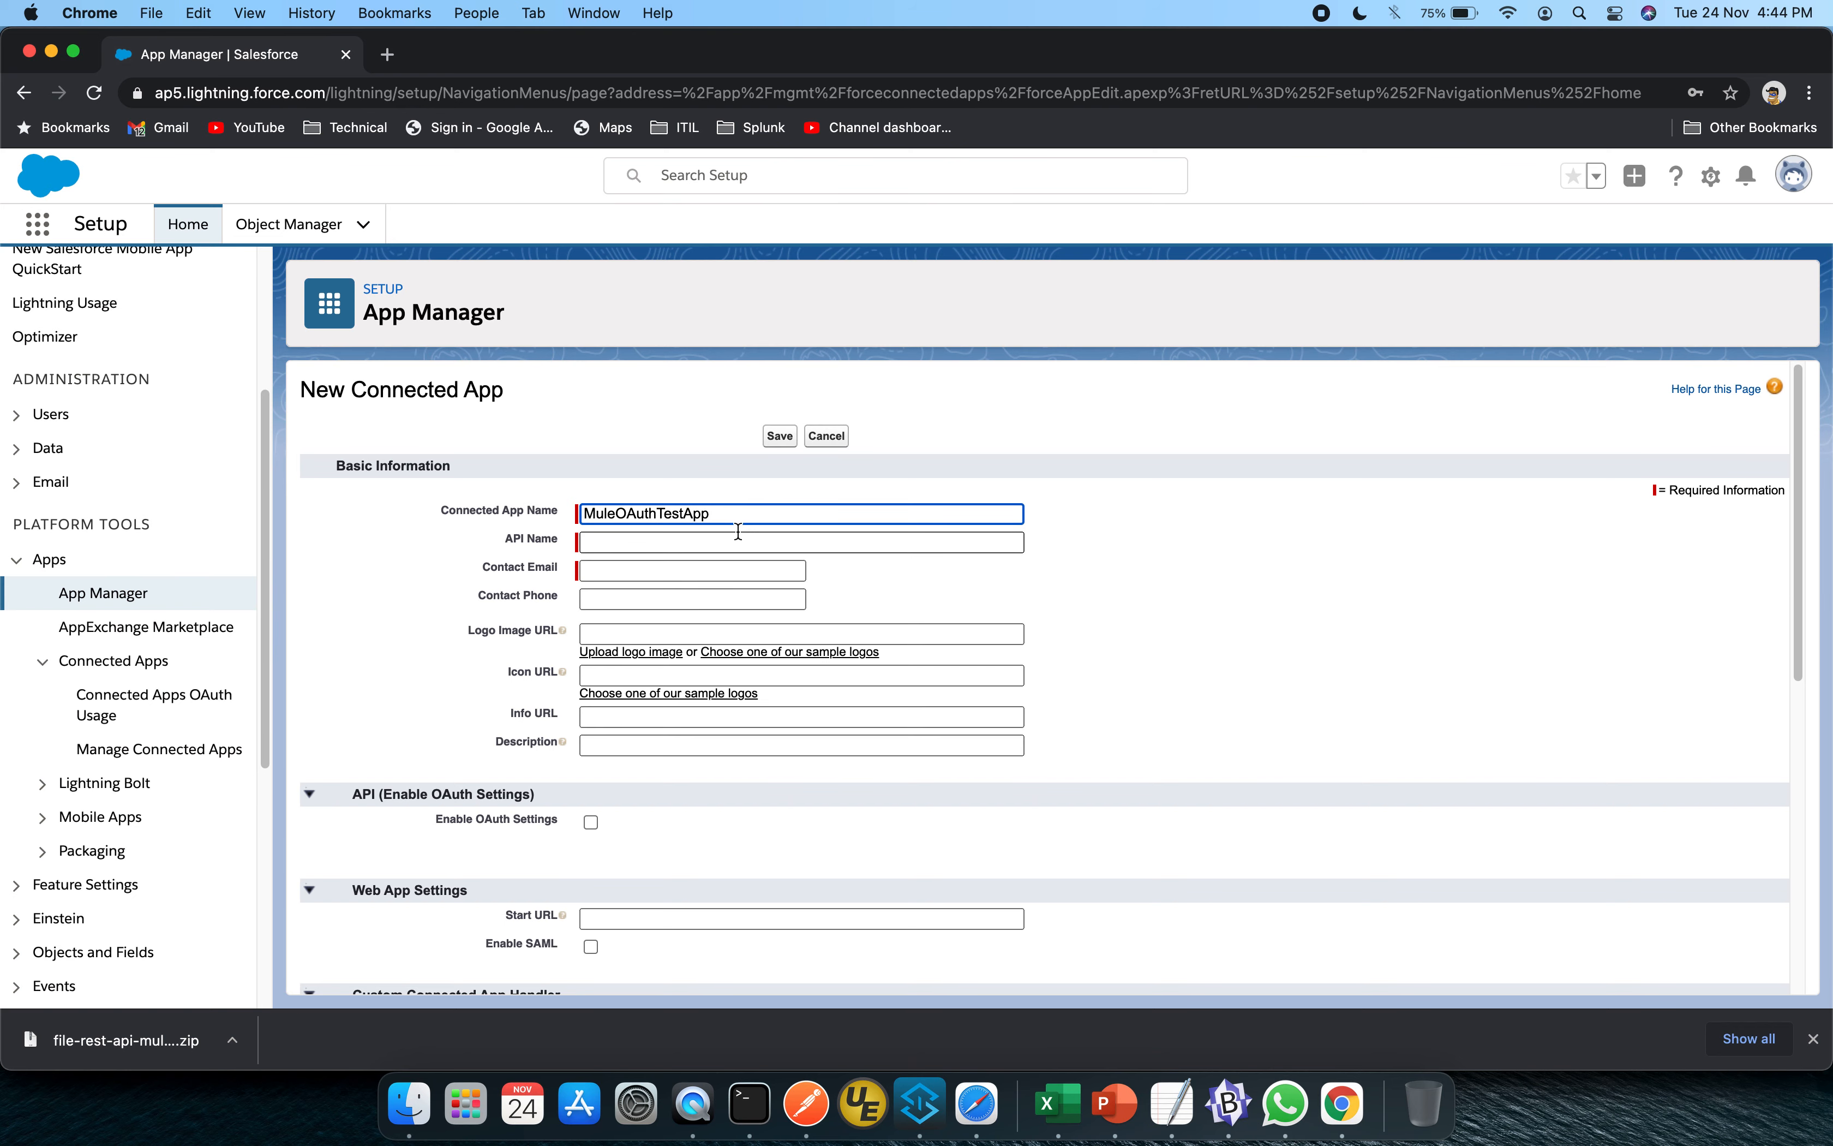
Fill in the contact email and replace the contact phone with a placeholder number
{"action": "left_click", "coordinate": [696, 570]}
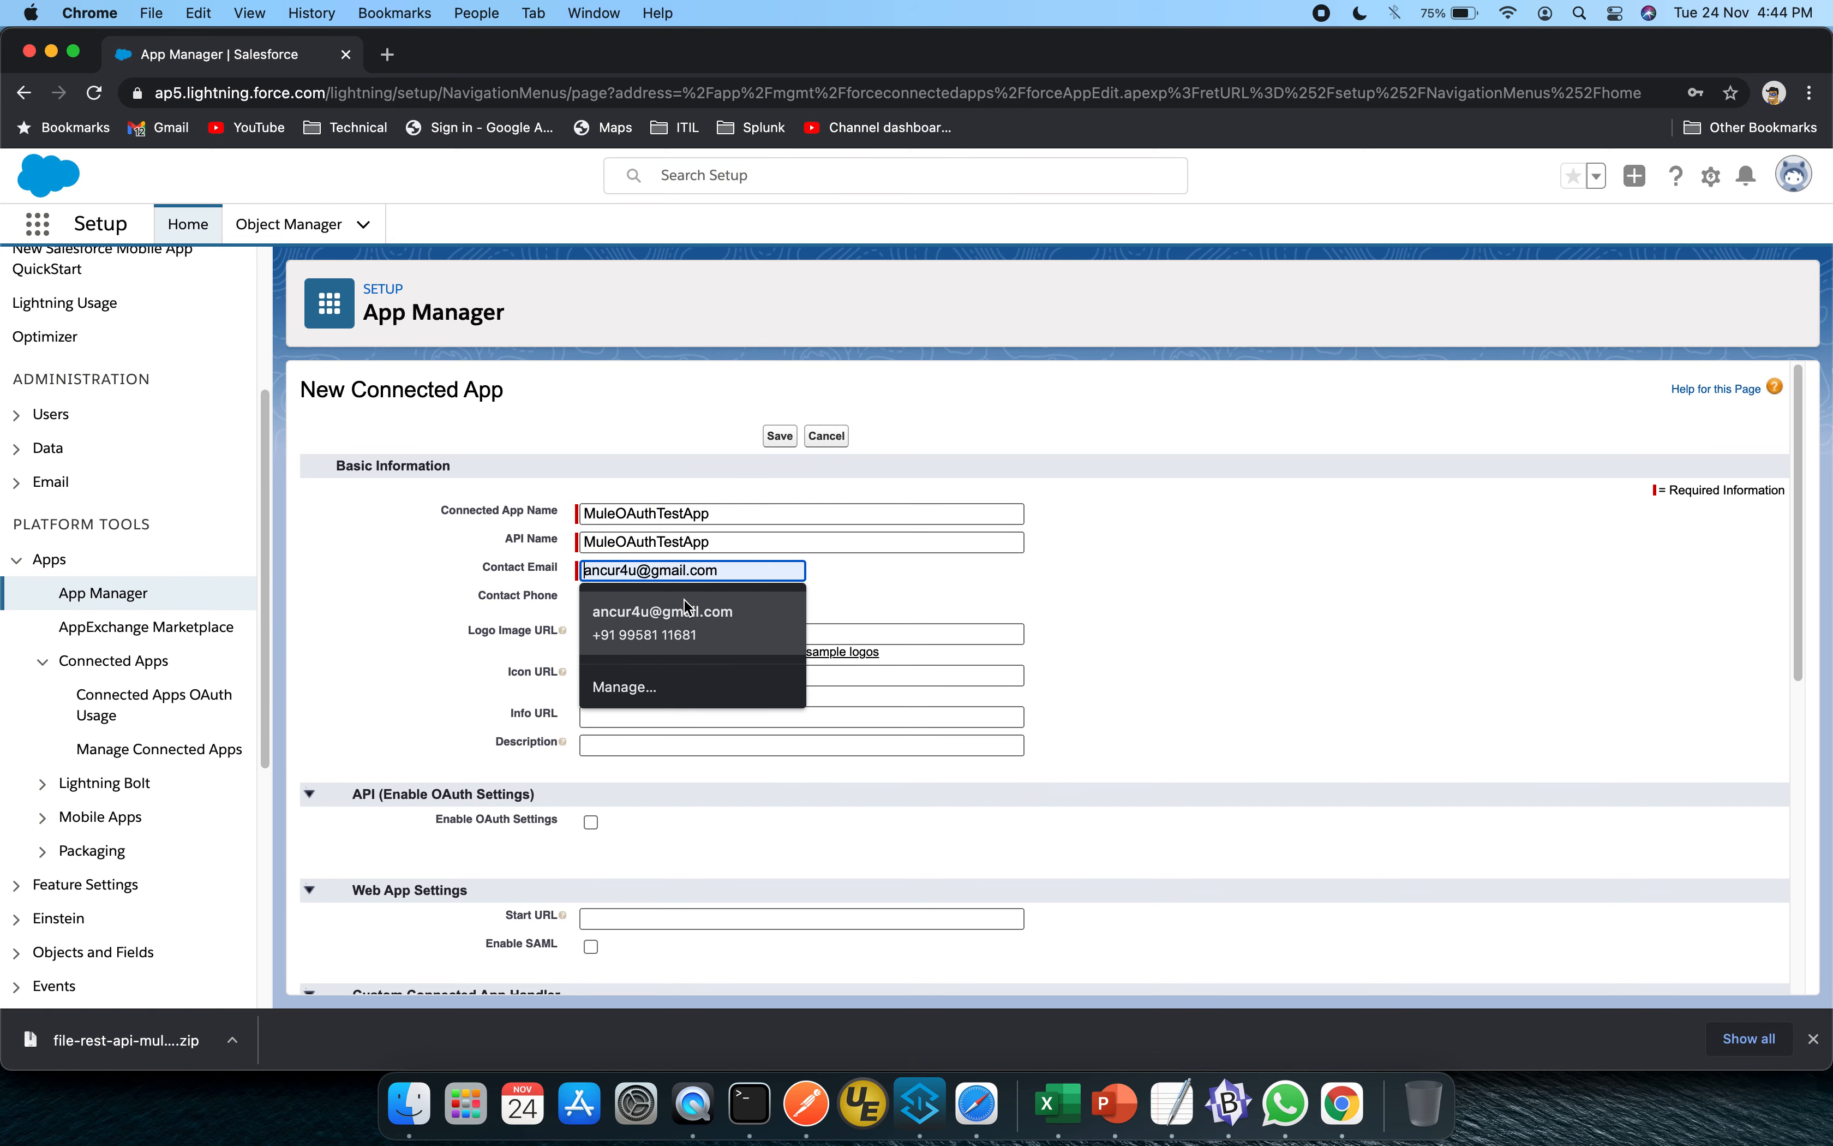
{"action": "left_click", "coordinate": [683, 599]}
{"action": "left_click_drag", "start_coordinate": [699, 599], "coordinate": [551, 597]}
{"action": "key", "text": "BackSpace"}
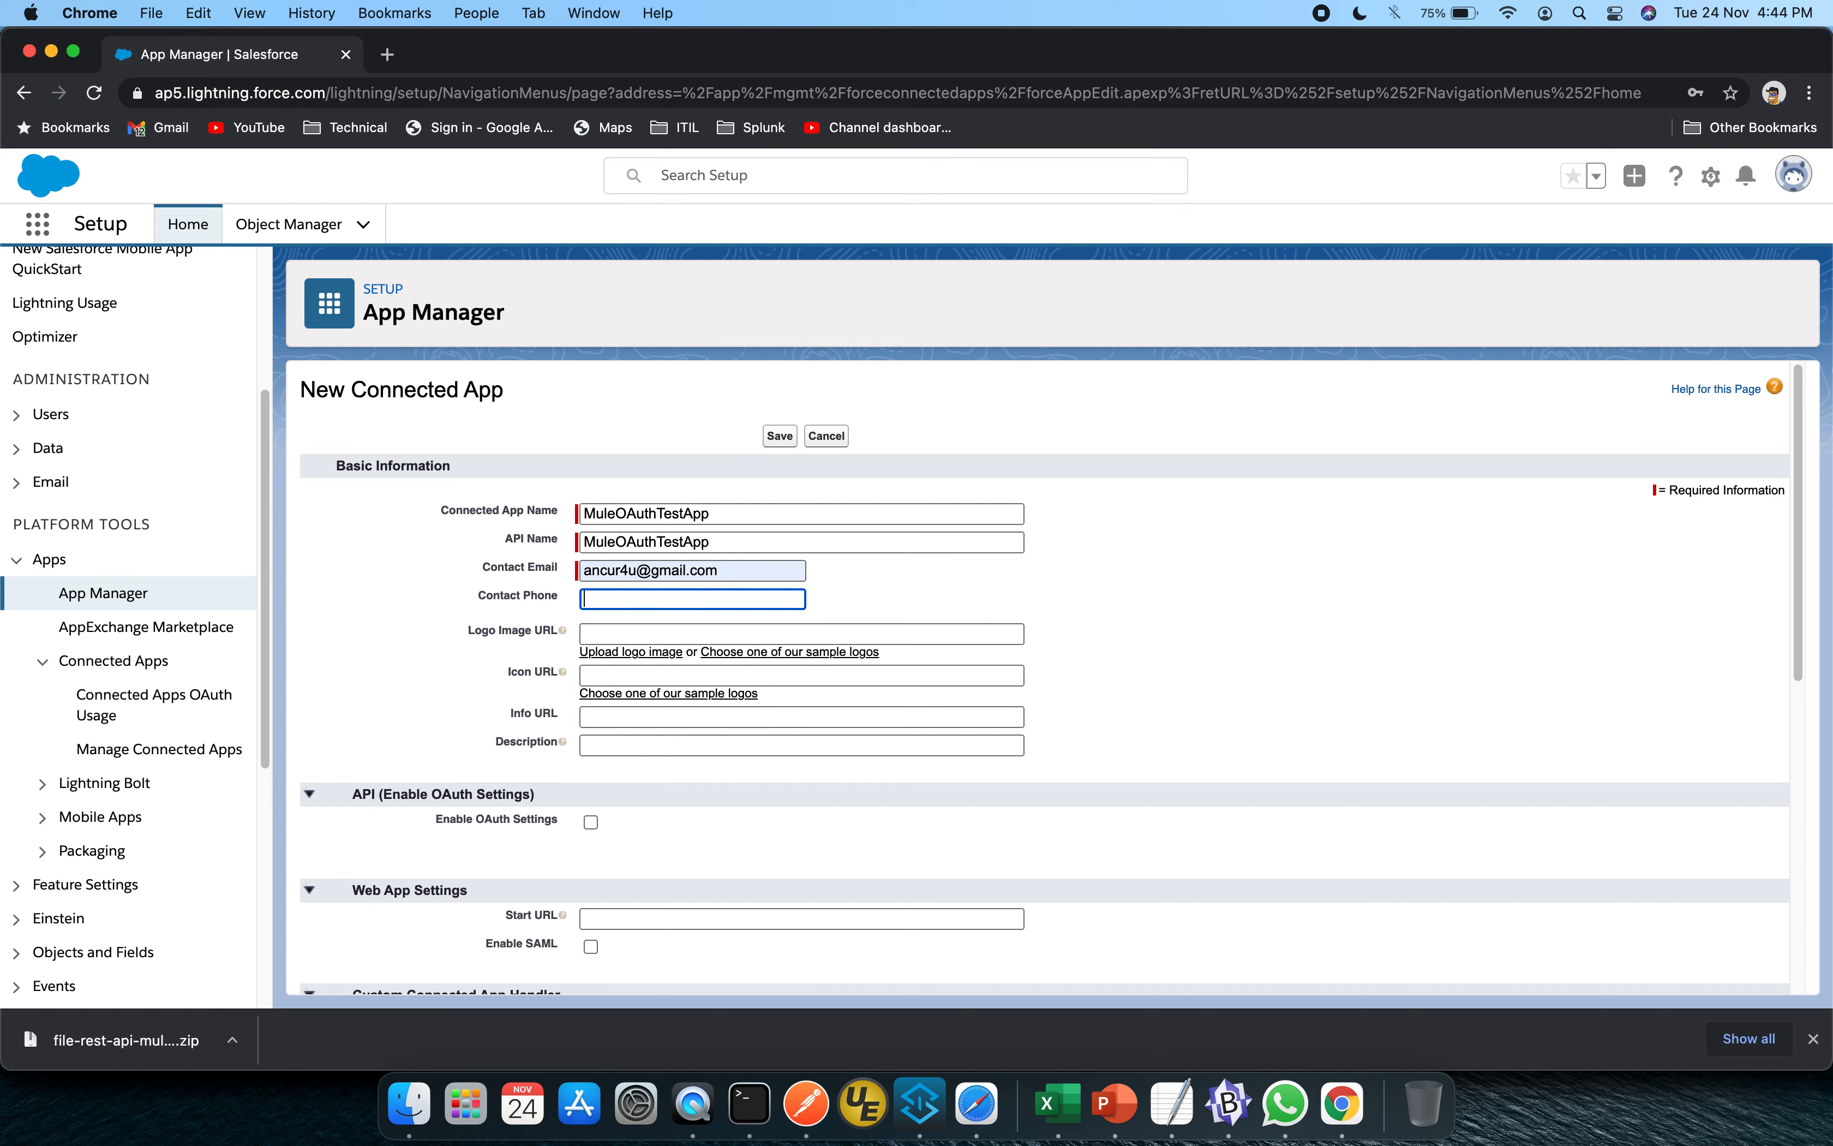
{"action": "type", "text": "+9999999999"}
{"action": "scroll", "coordinate": [686, 638], "scroll_direction": "down", "scroll_amount": 4}
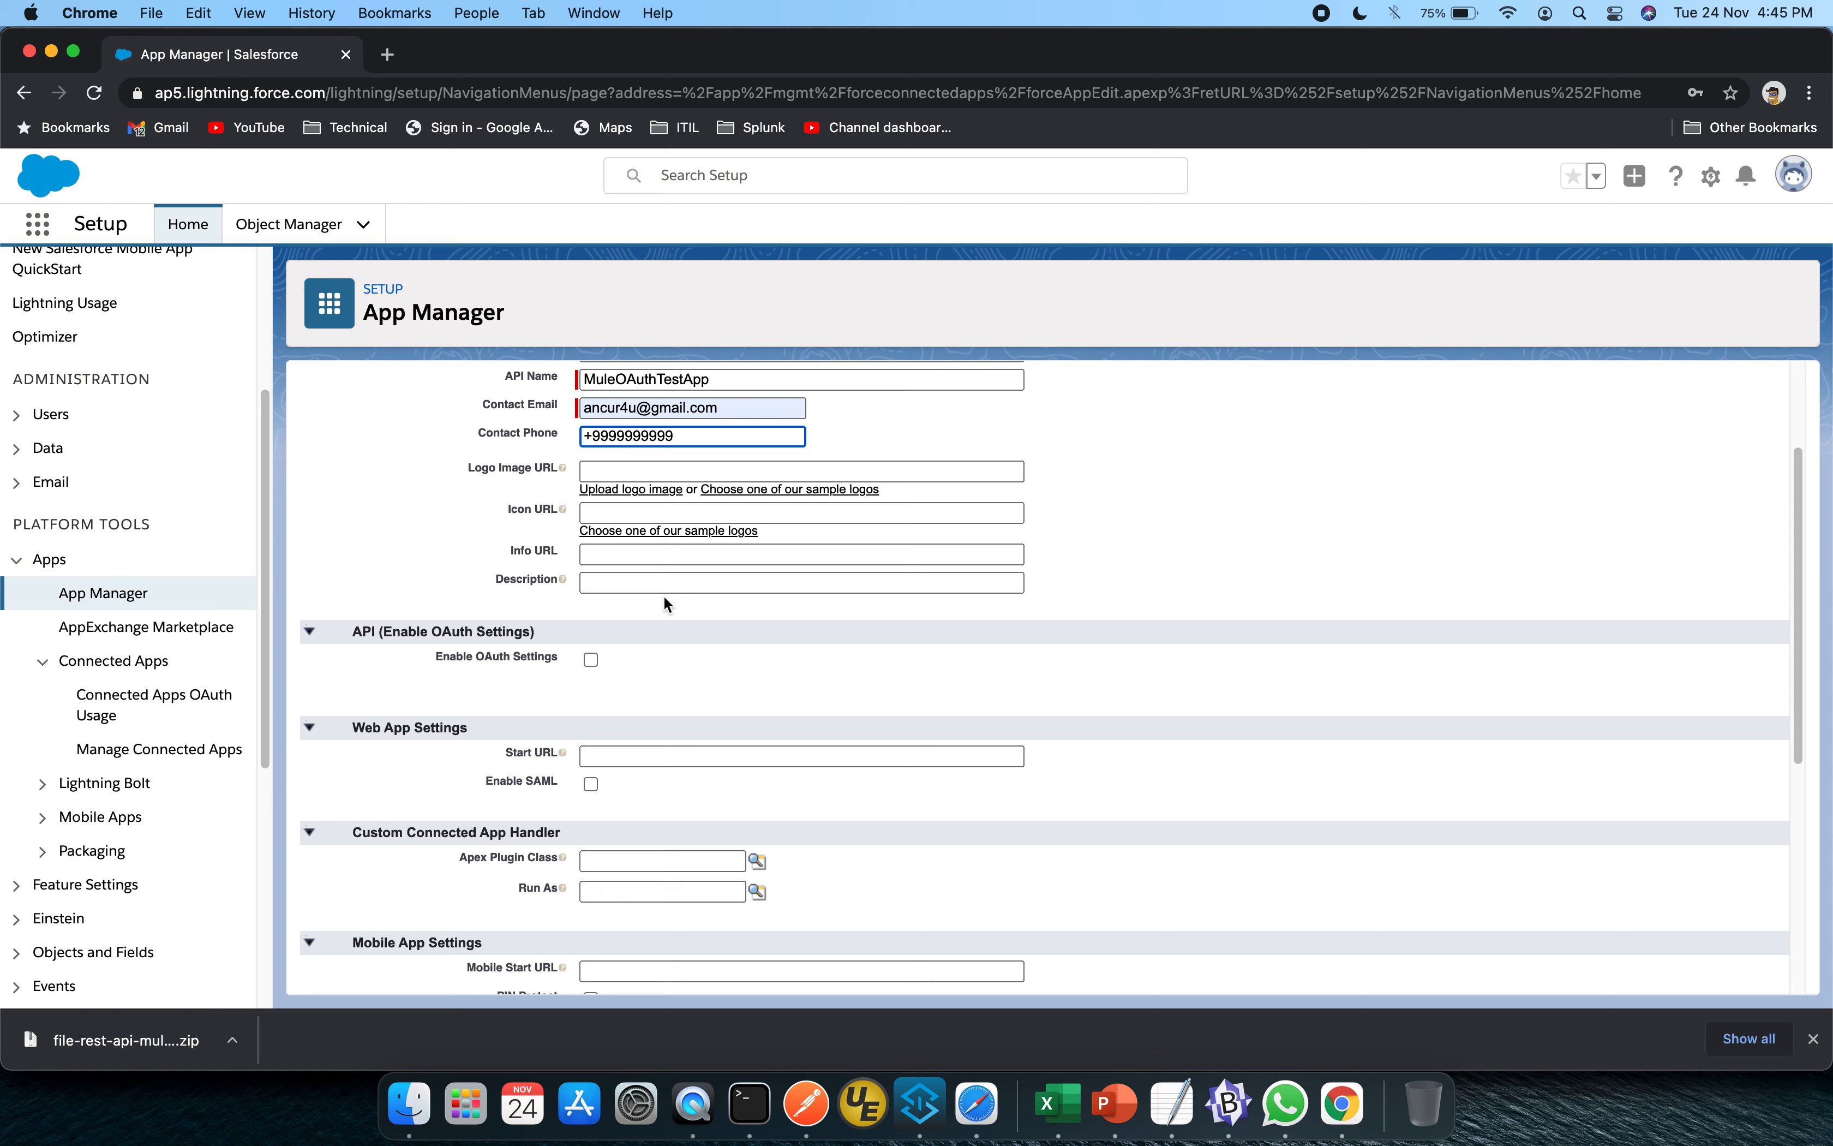
{"action": "scroll", "coordinate": [663, 595], "scroll_direction": "down", "scroll_amount": 3}
{"action": "left_click", "coordinate": [591, 554]}
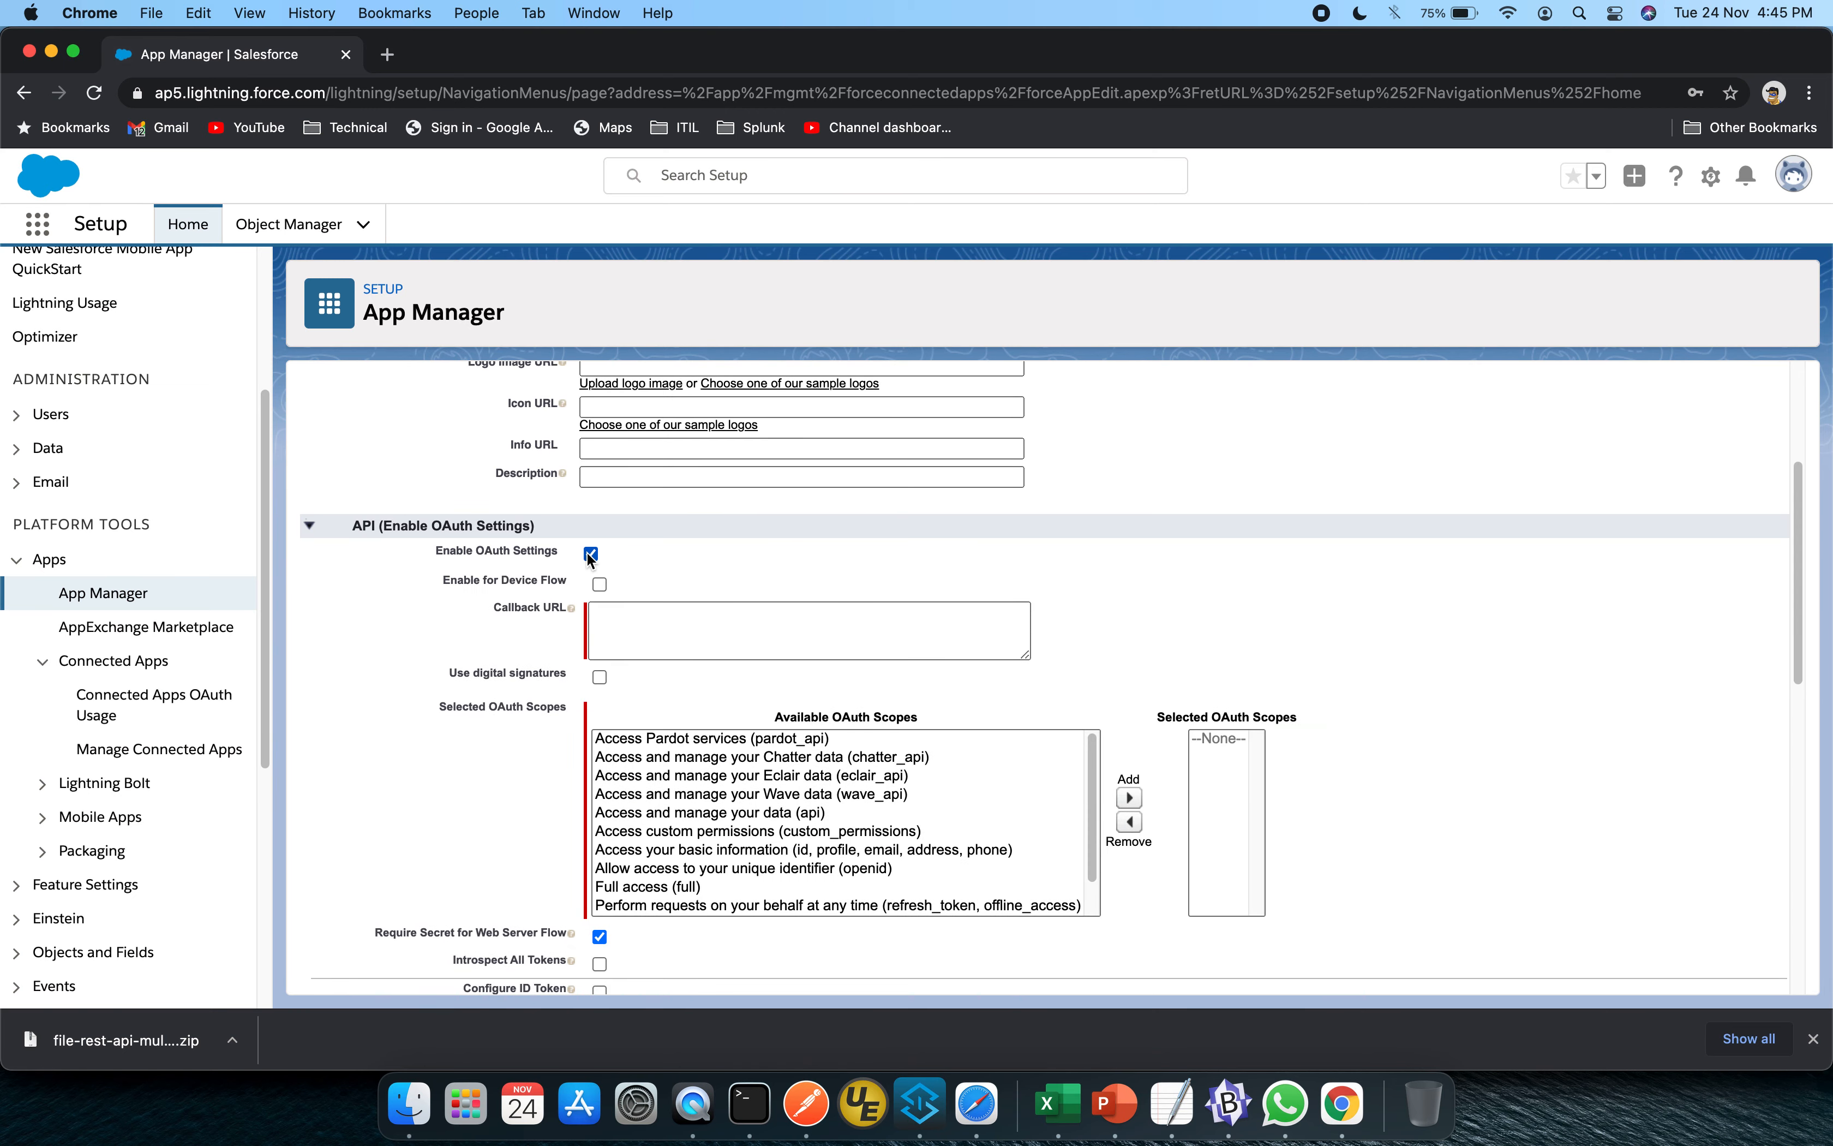
{"action": "left_click", "coordinate": [633, 616]}
{"action": "left_click", "coordinate": [633, 616]}
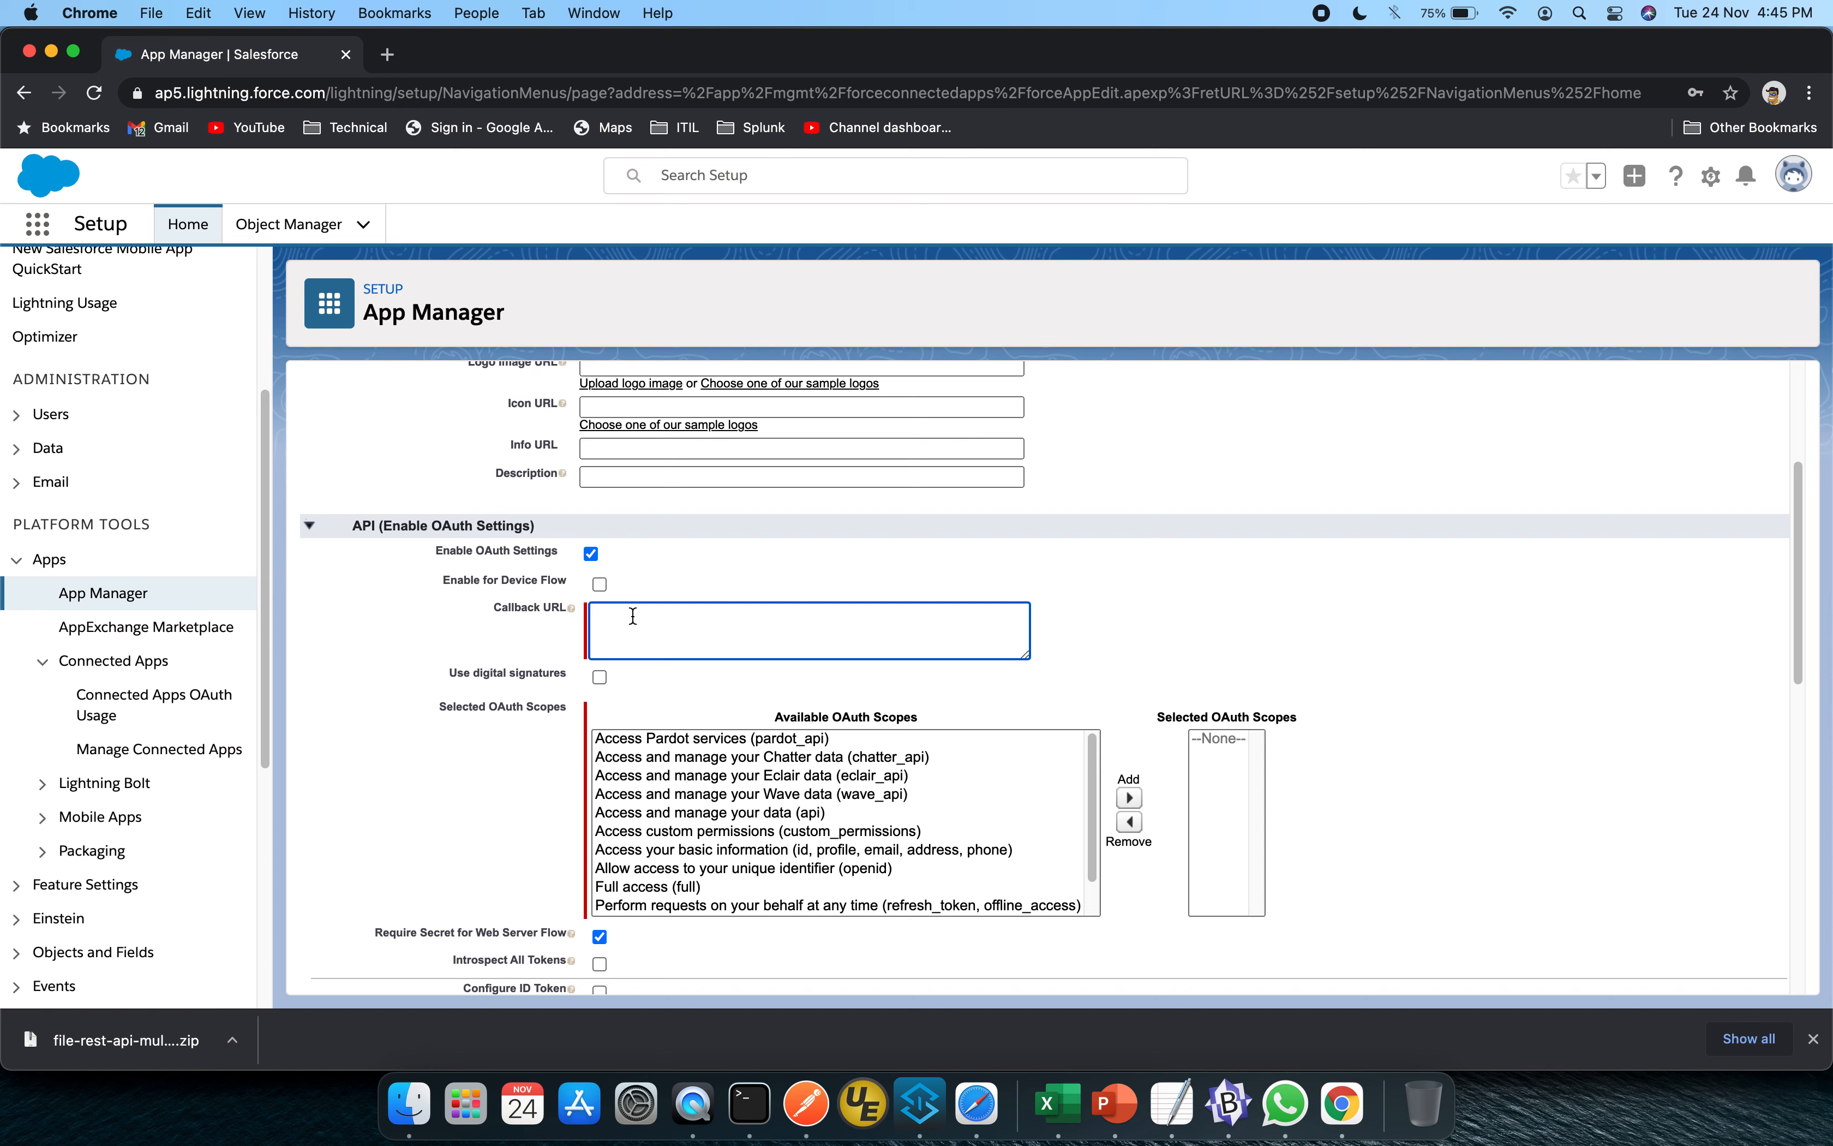
{"action": "type", "text": "http://localhost:8081/callback"}
Examine the available OAuth scopes, including api, basic information, openid, refresh_token and web
{"action": "scroll", "coordinate": [796, 629], "scroll_direction": "down", "scroll_amount": 3}
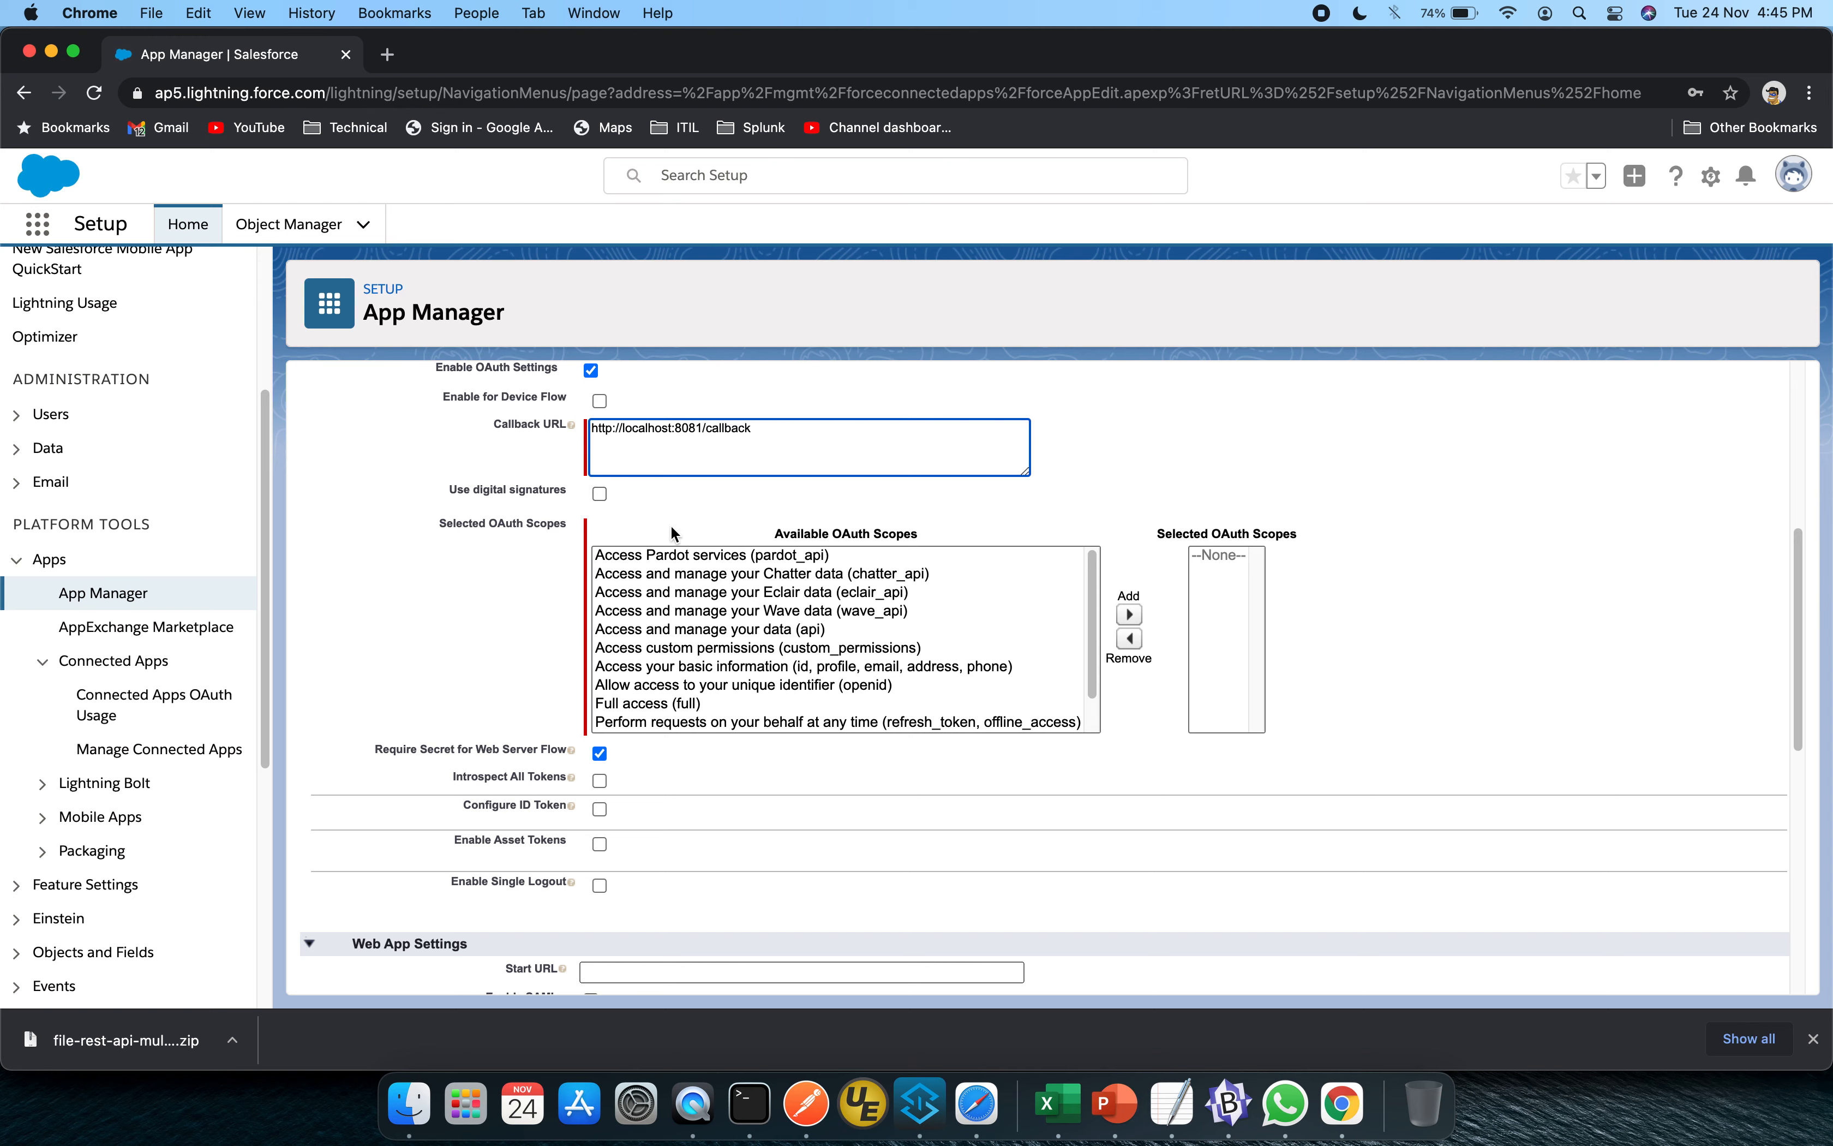
{"action": "left_click", "coordinate": [828, 556]}
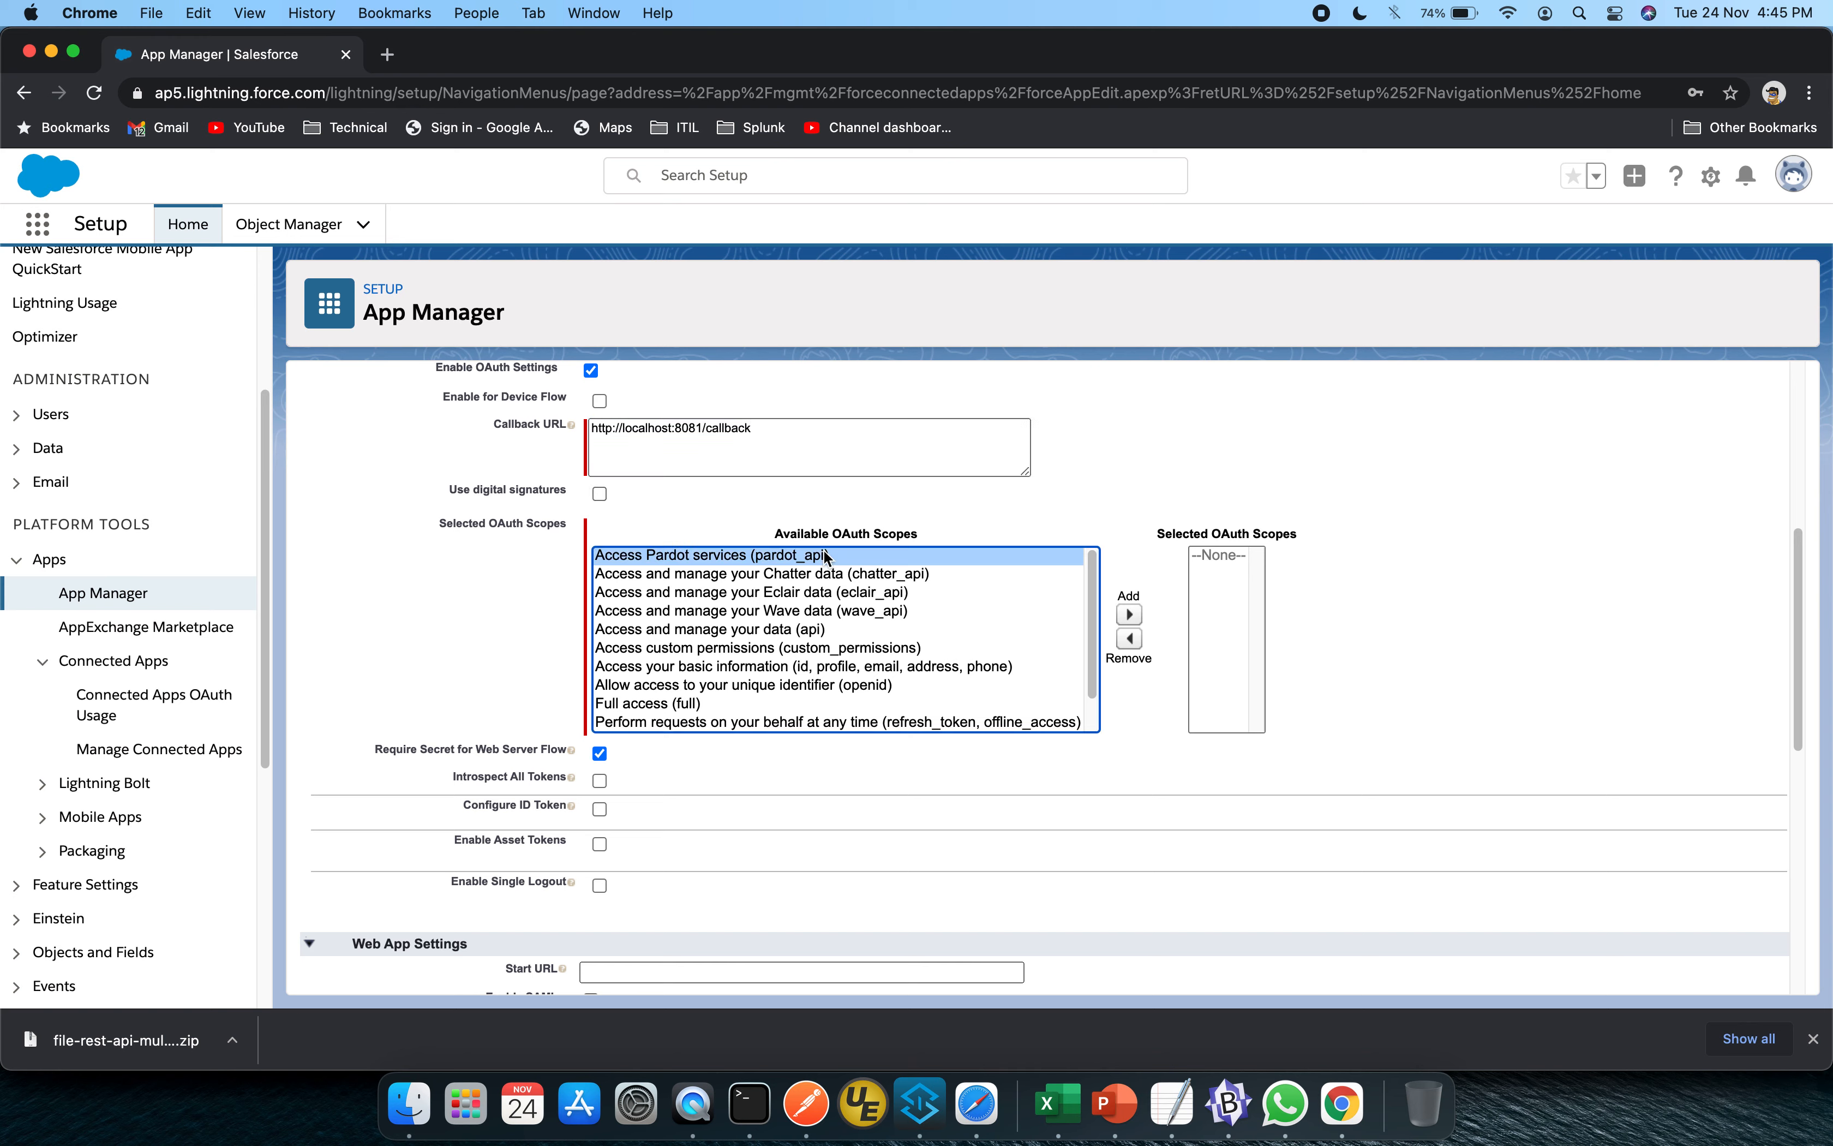
{"action": "scroll", "coordinate": [971, 575], "scroll_direction": "down", "scroll_amount": 2}
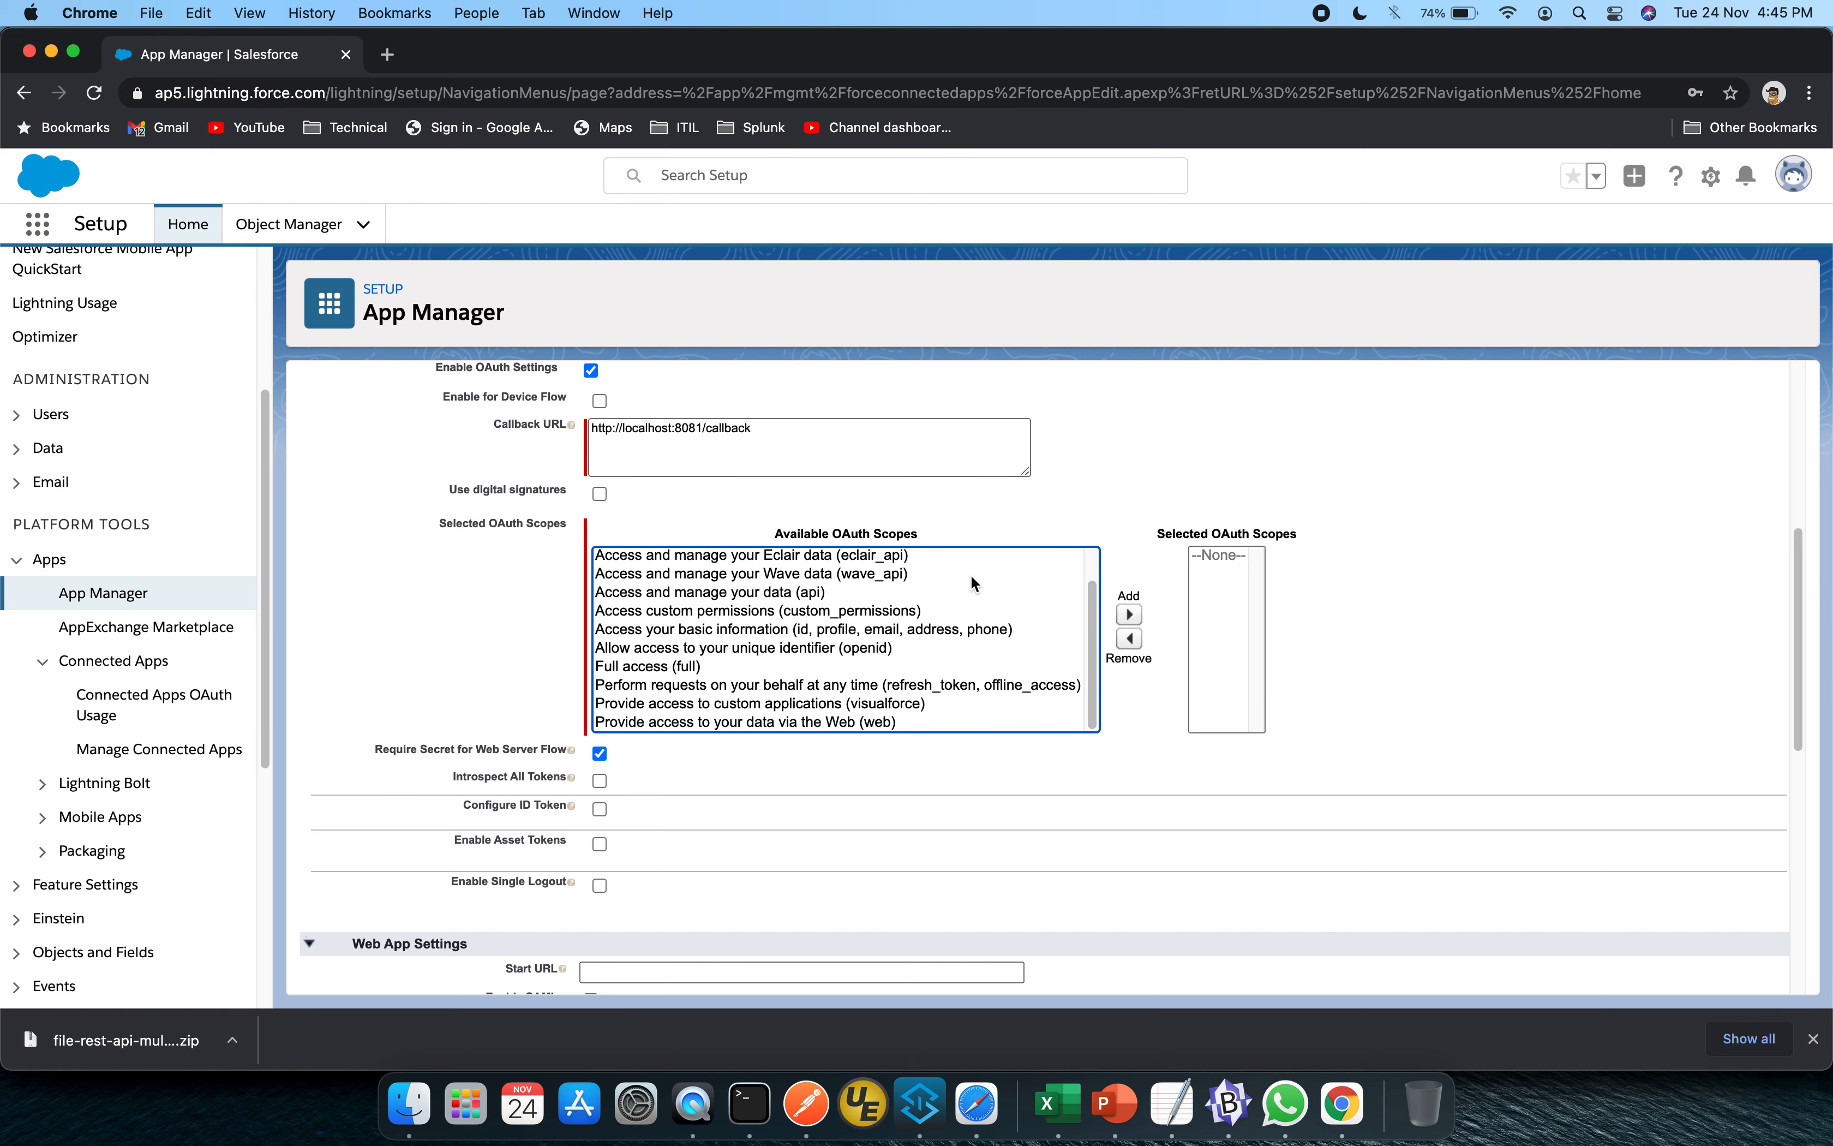
{"action": "scroll", "coordinate": [971, 574], "scroll_direction": "up", "scroll_amount": 1}
{"action": "scroll", "coordinate": [971, 575], "scroll_direction": "up", "scroll_amount": 1}
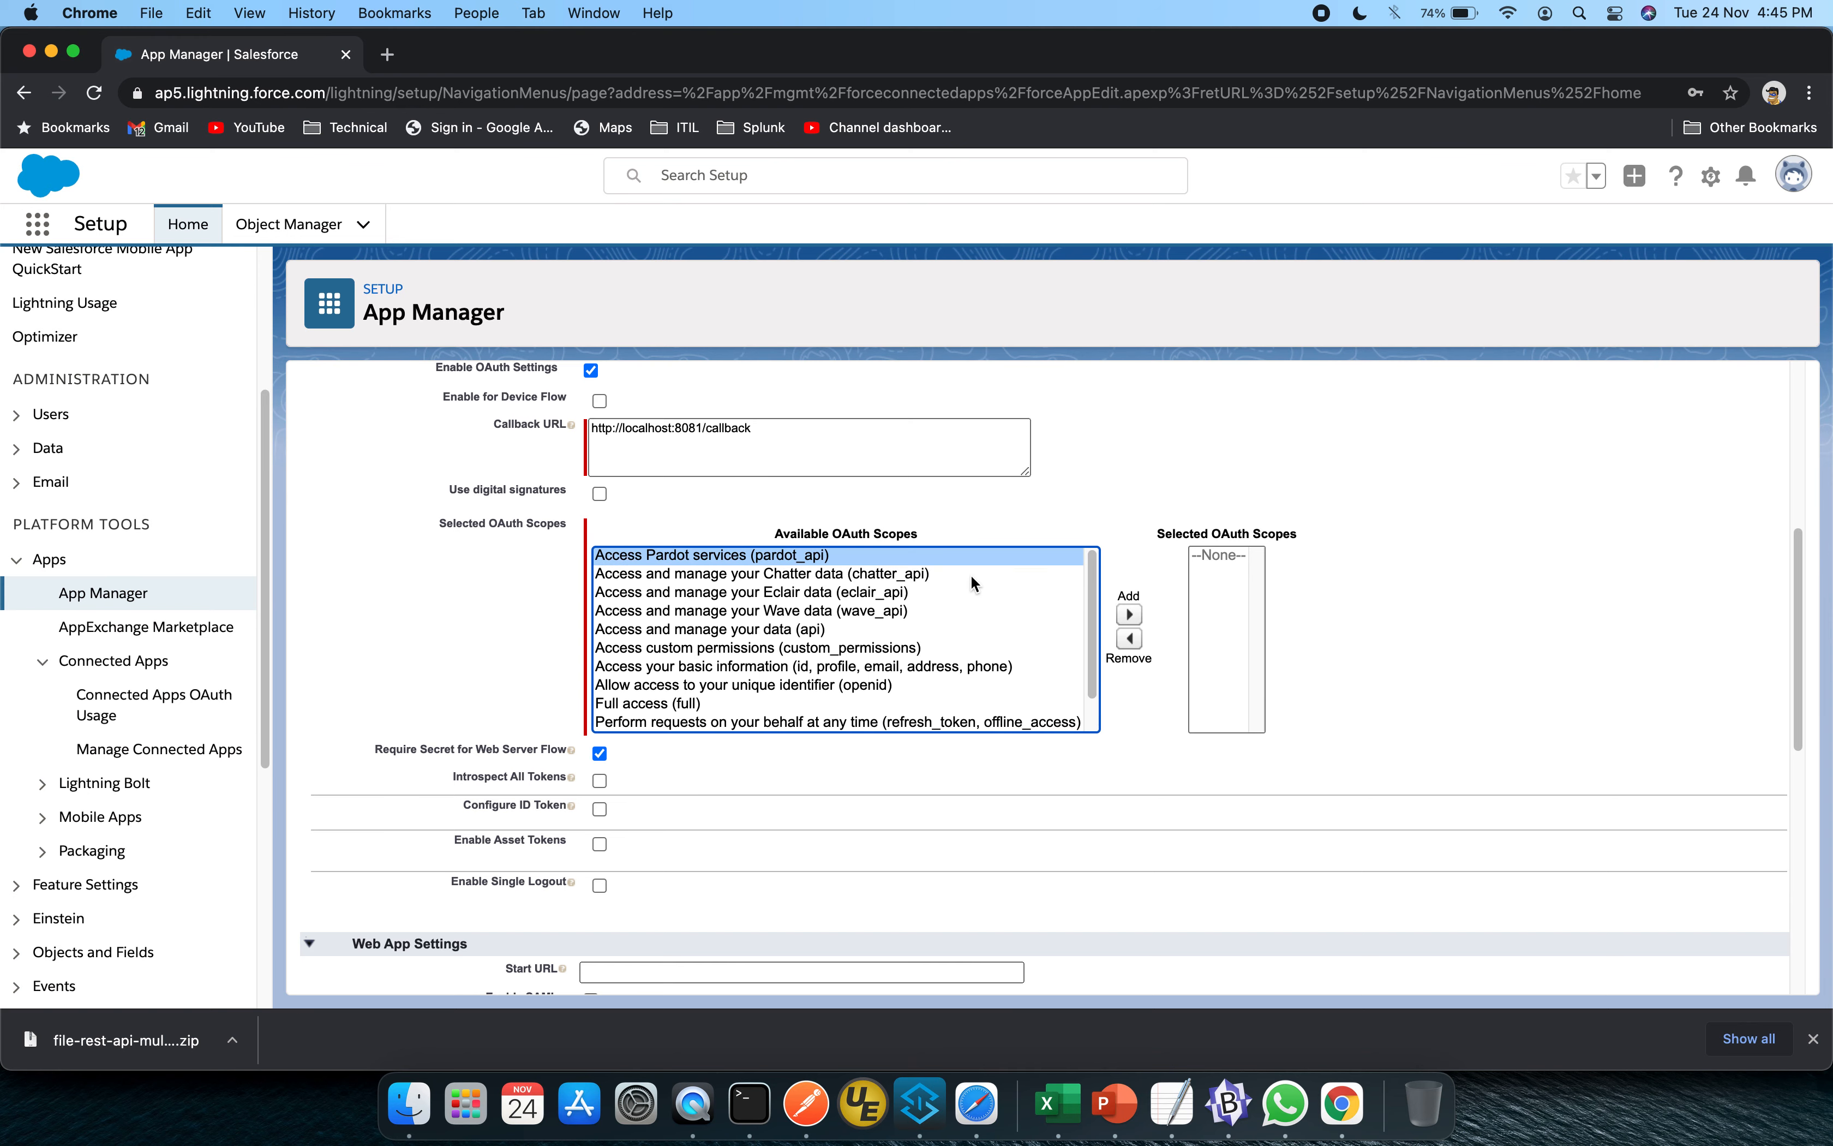
{"action": "scroll", "coordinate": [971, 579], "scroll_direction": "down", "scroll_amount": 2}
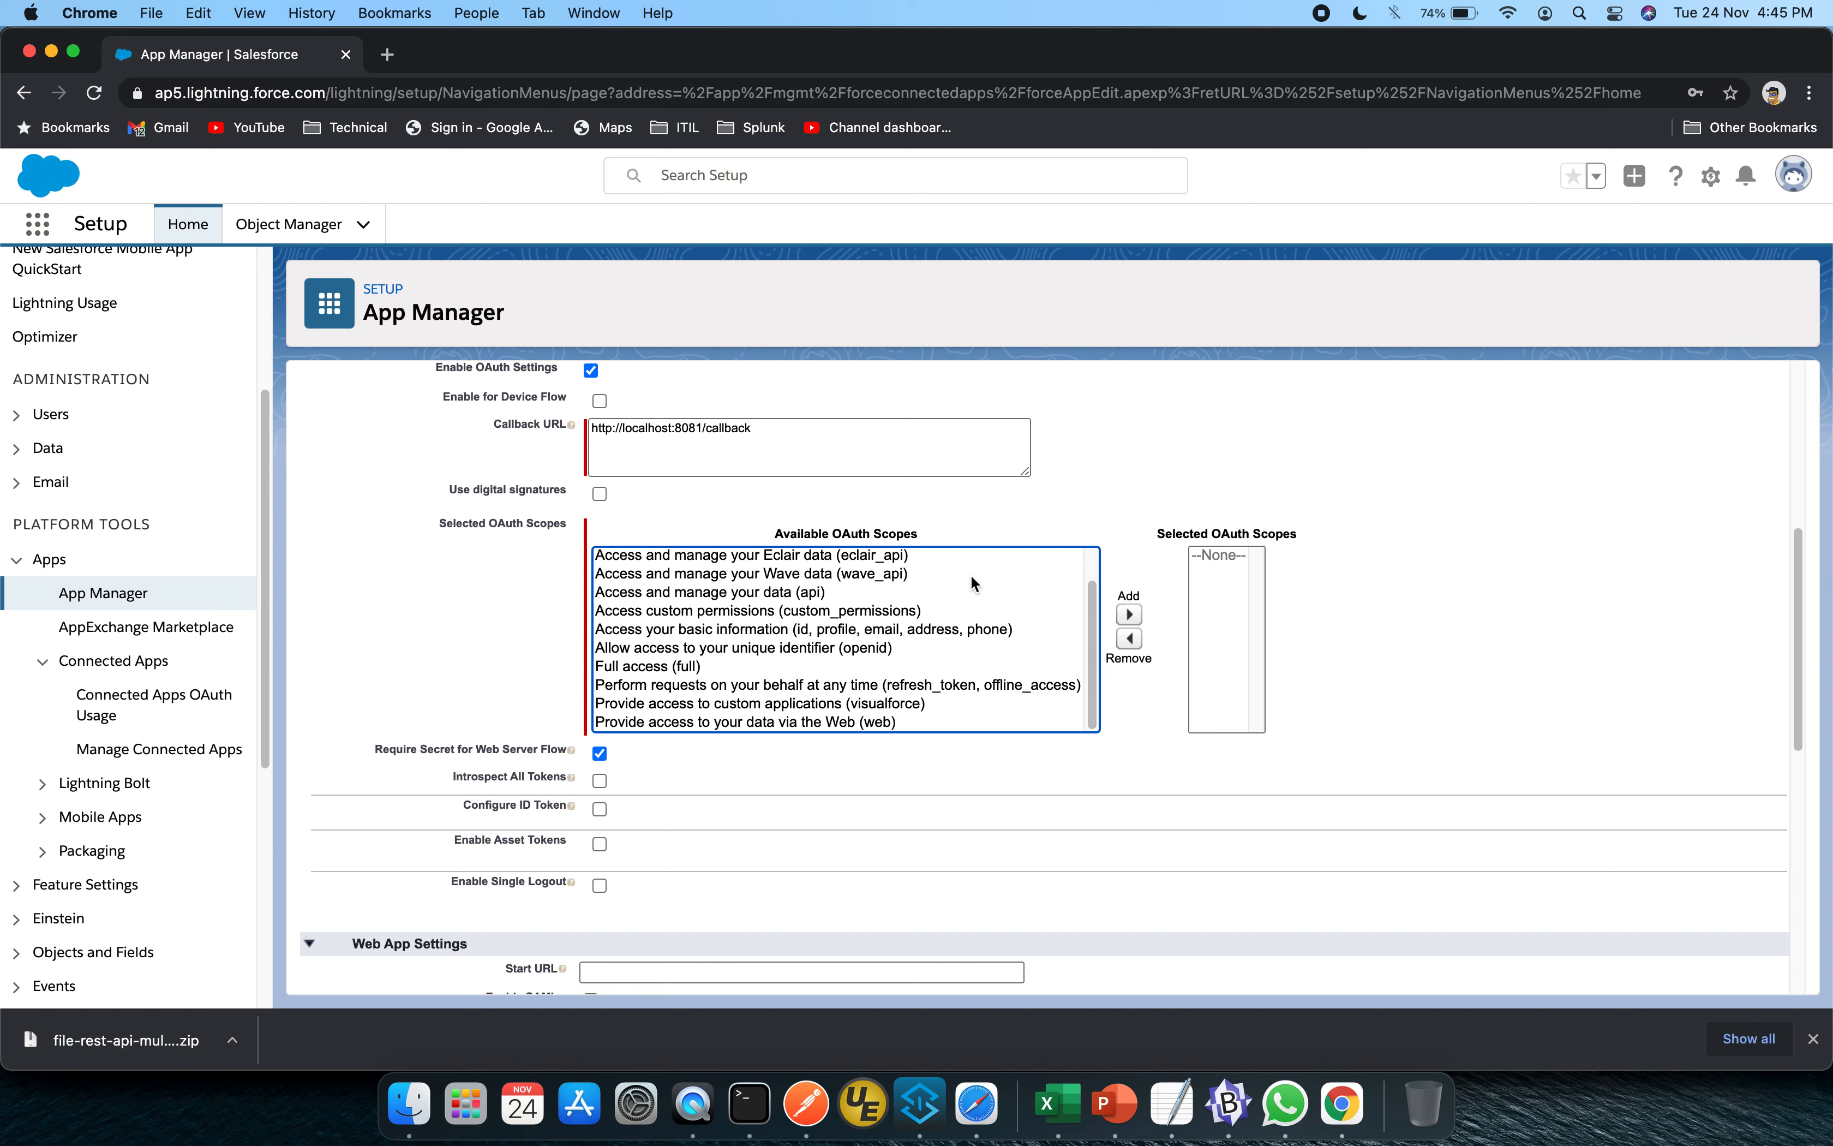
{"action": "scroll", "coordinate": [971, 577], "scroll_direction": "up", "scroll_amount": 2}
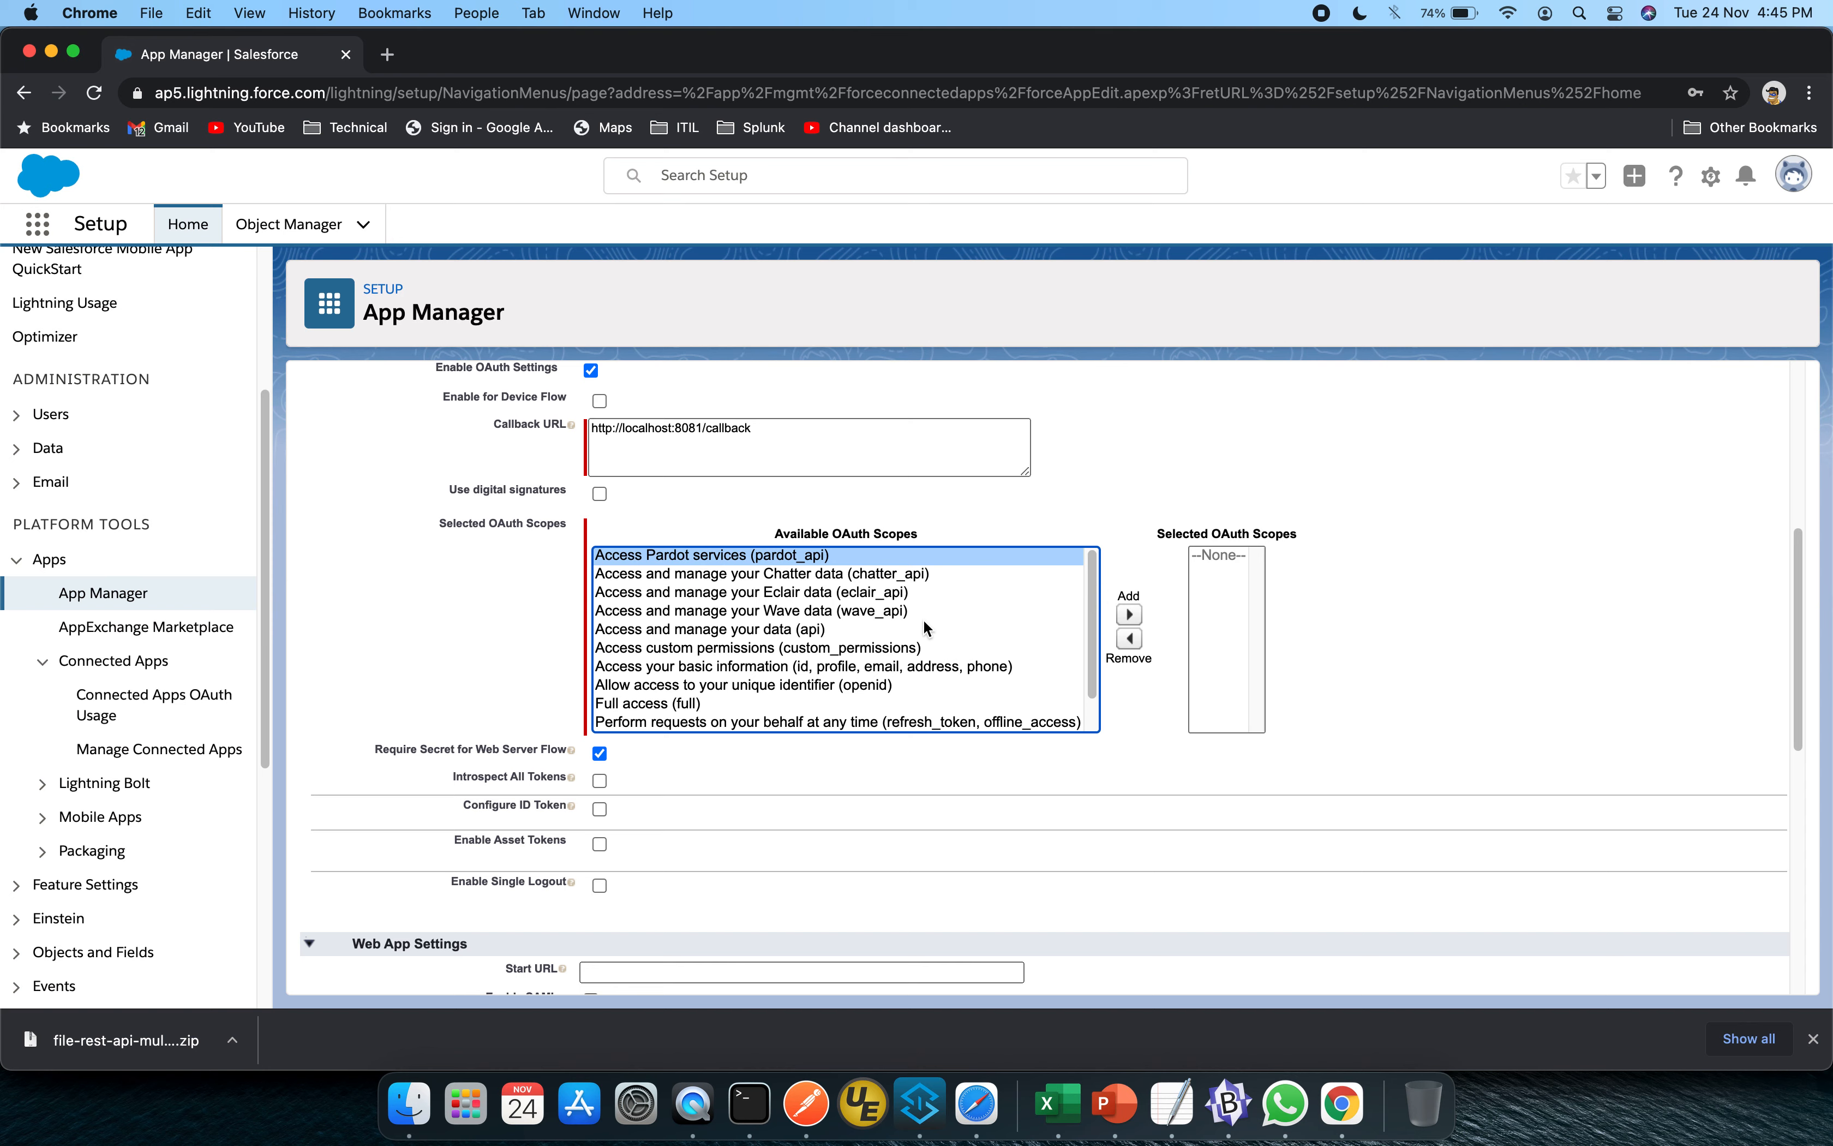
{"action": "left_click", "coordinate": [809, 631]}
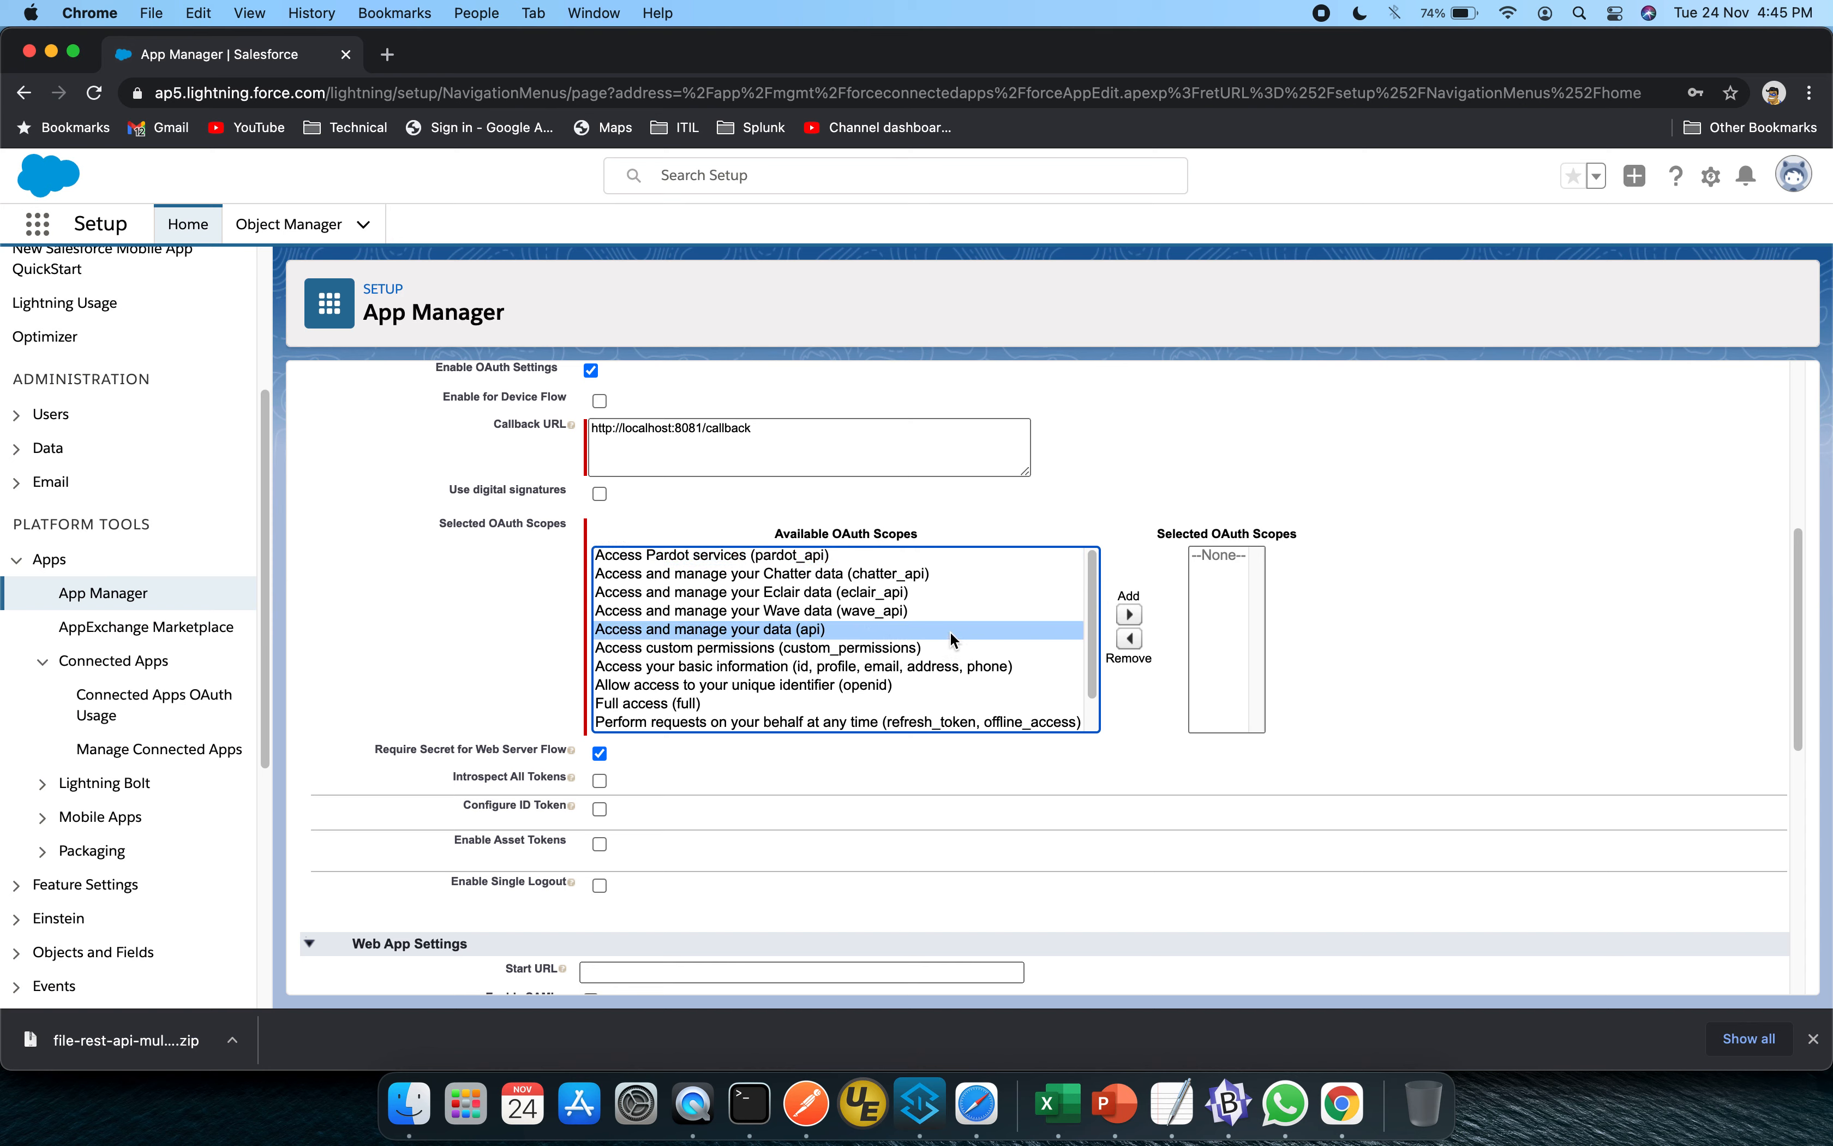
{"action": "scroll", "coordinate": [949, 631], "scroll_direction": "down", "scroll_amount": 2}
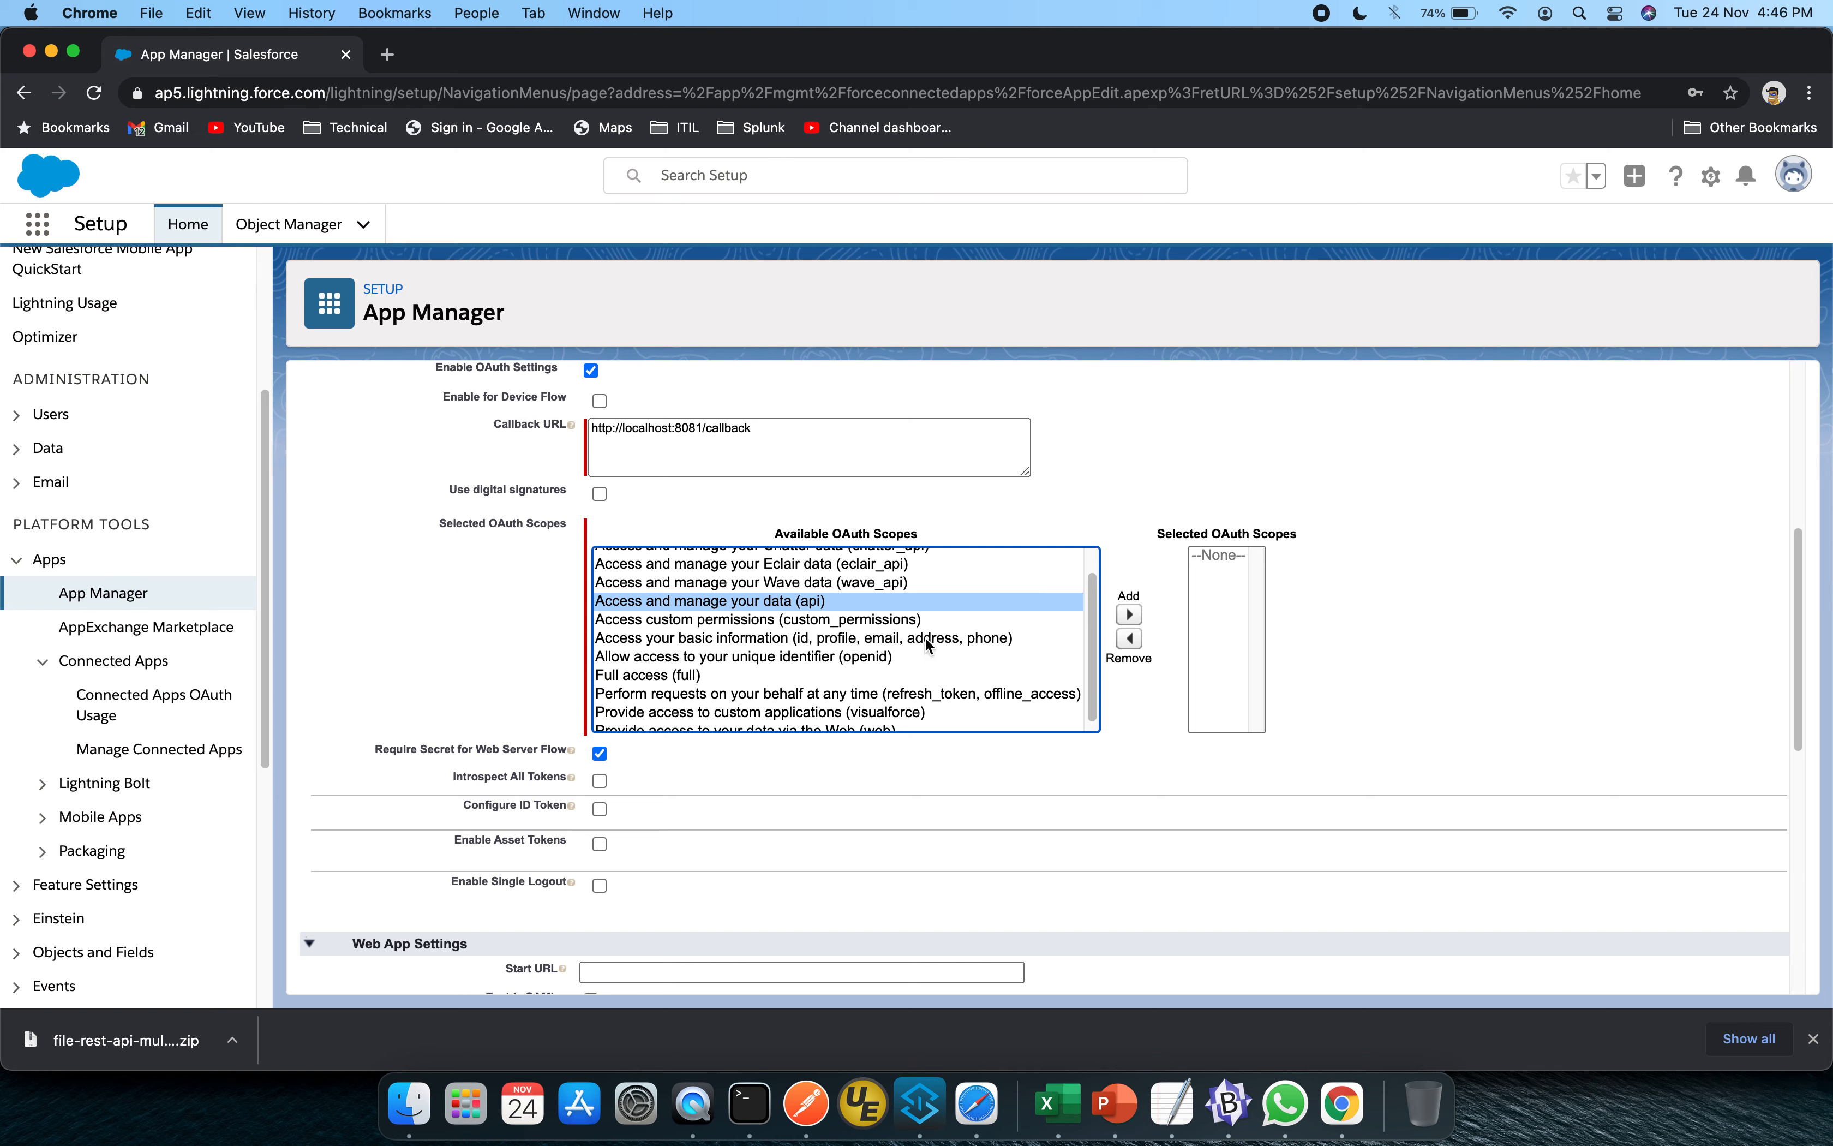
{"action": "left_click", "coordinate": [926, 638]}
{"action": "scroll", "coordinate": [928, 645], "scroll_direction": "down", "scroll_amount": 1}
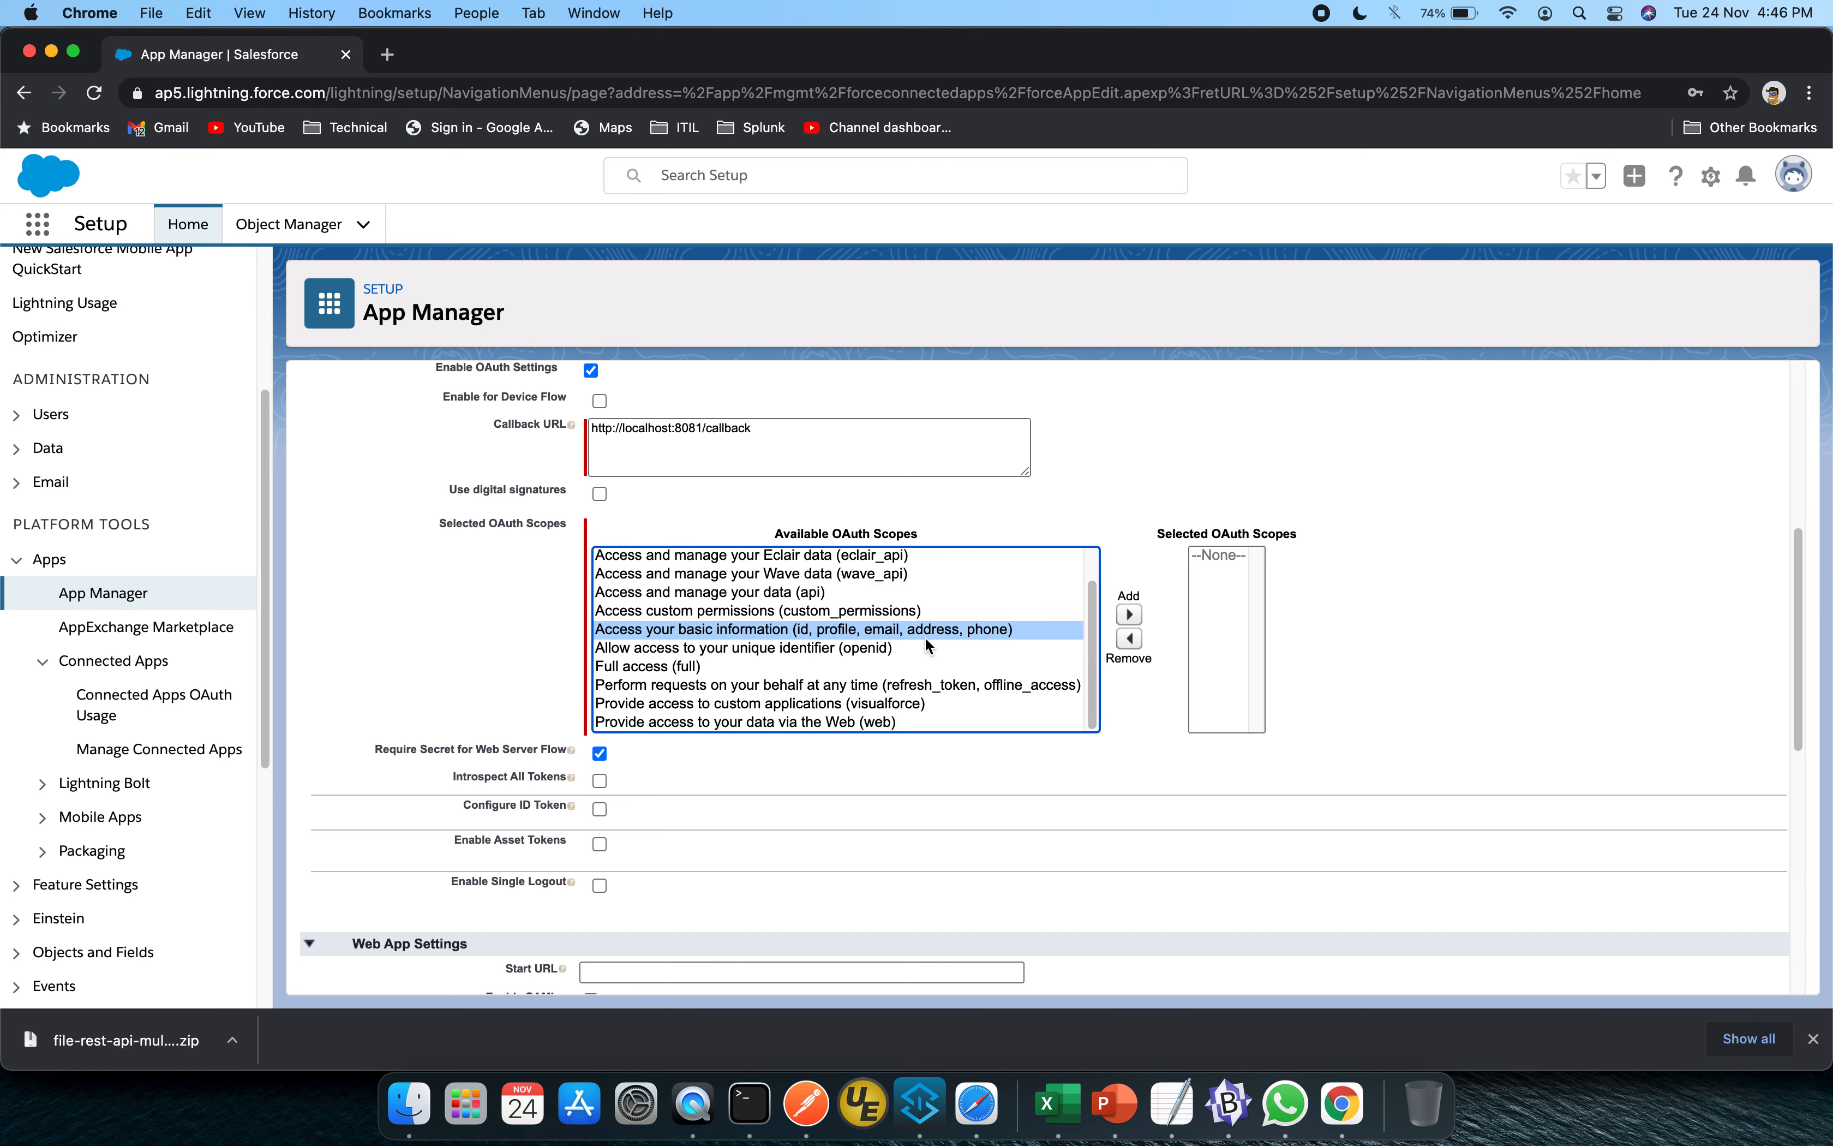
{"action": "left_click", "coordinate": [870, 645]}
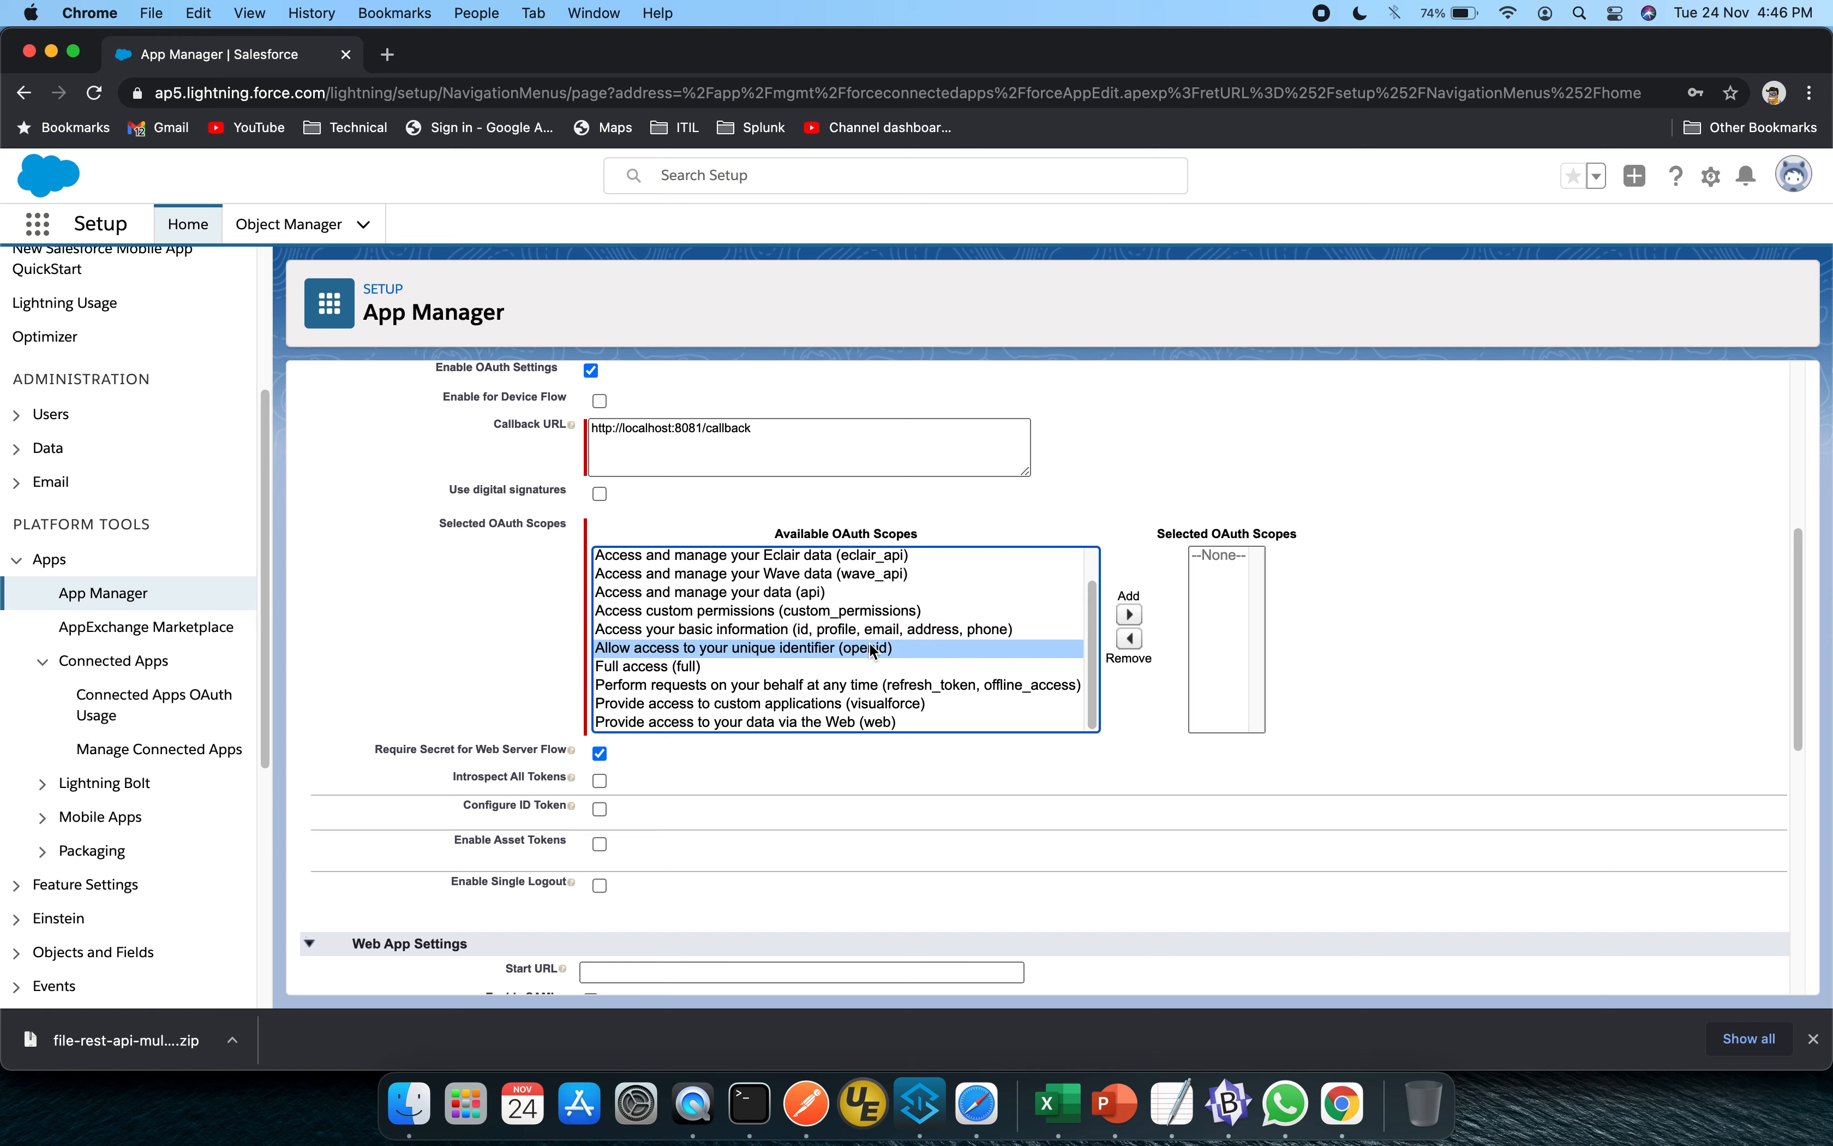
{"action": "left_click", "coordinate": [976, 689]}
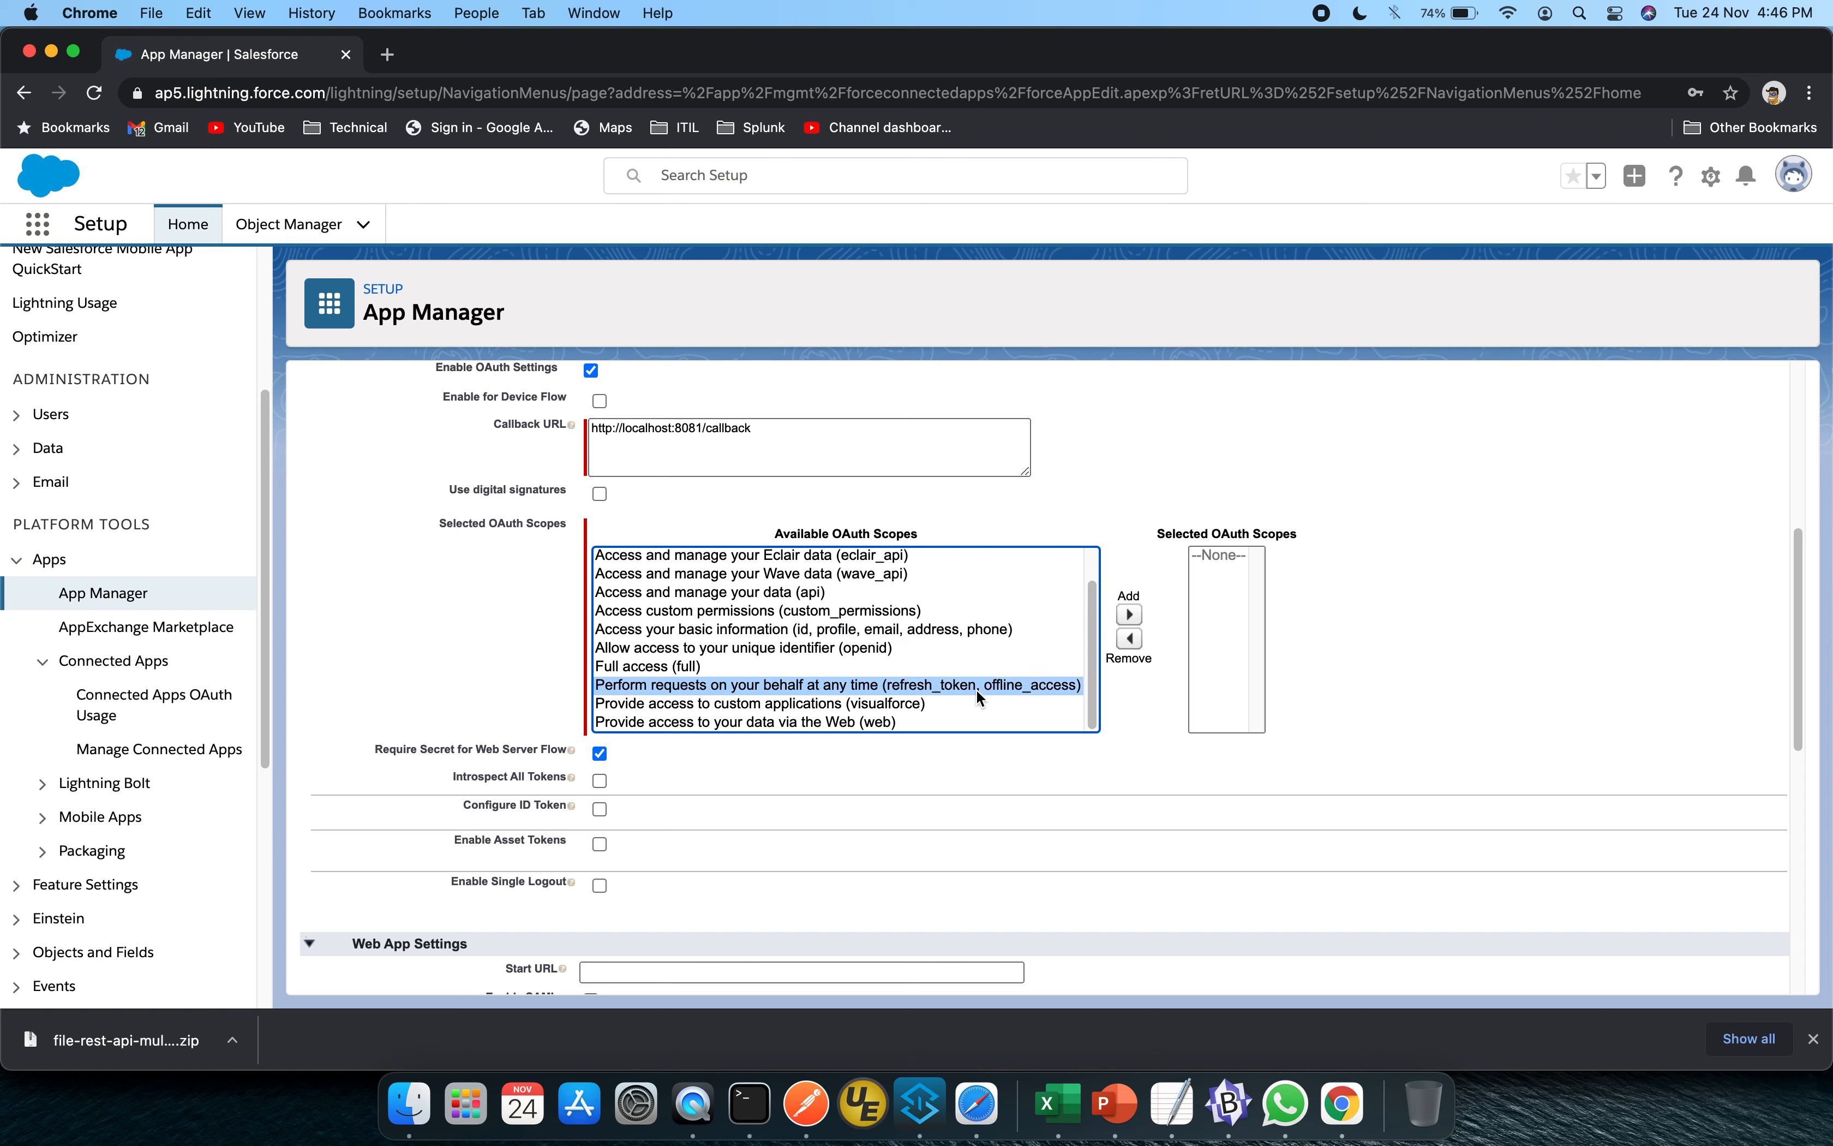
{"action": "left_click", "coordinate": [903, 720]}
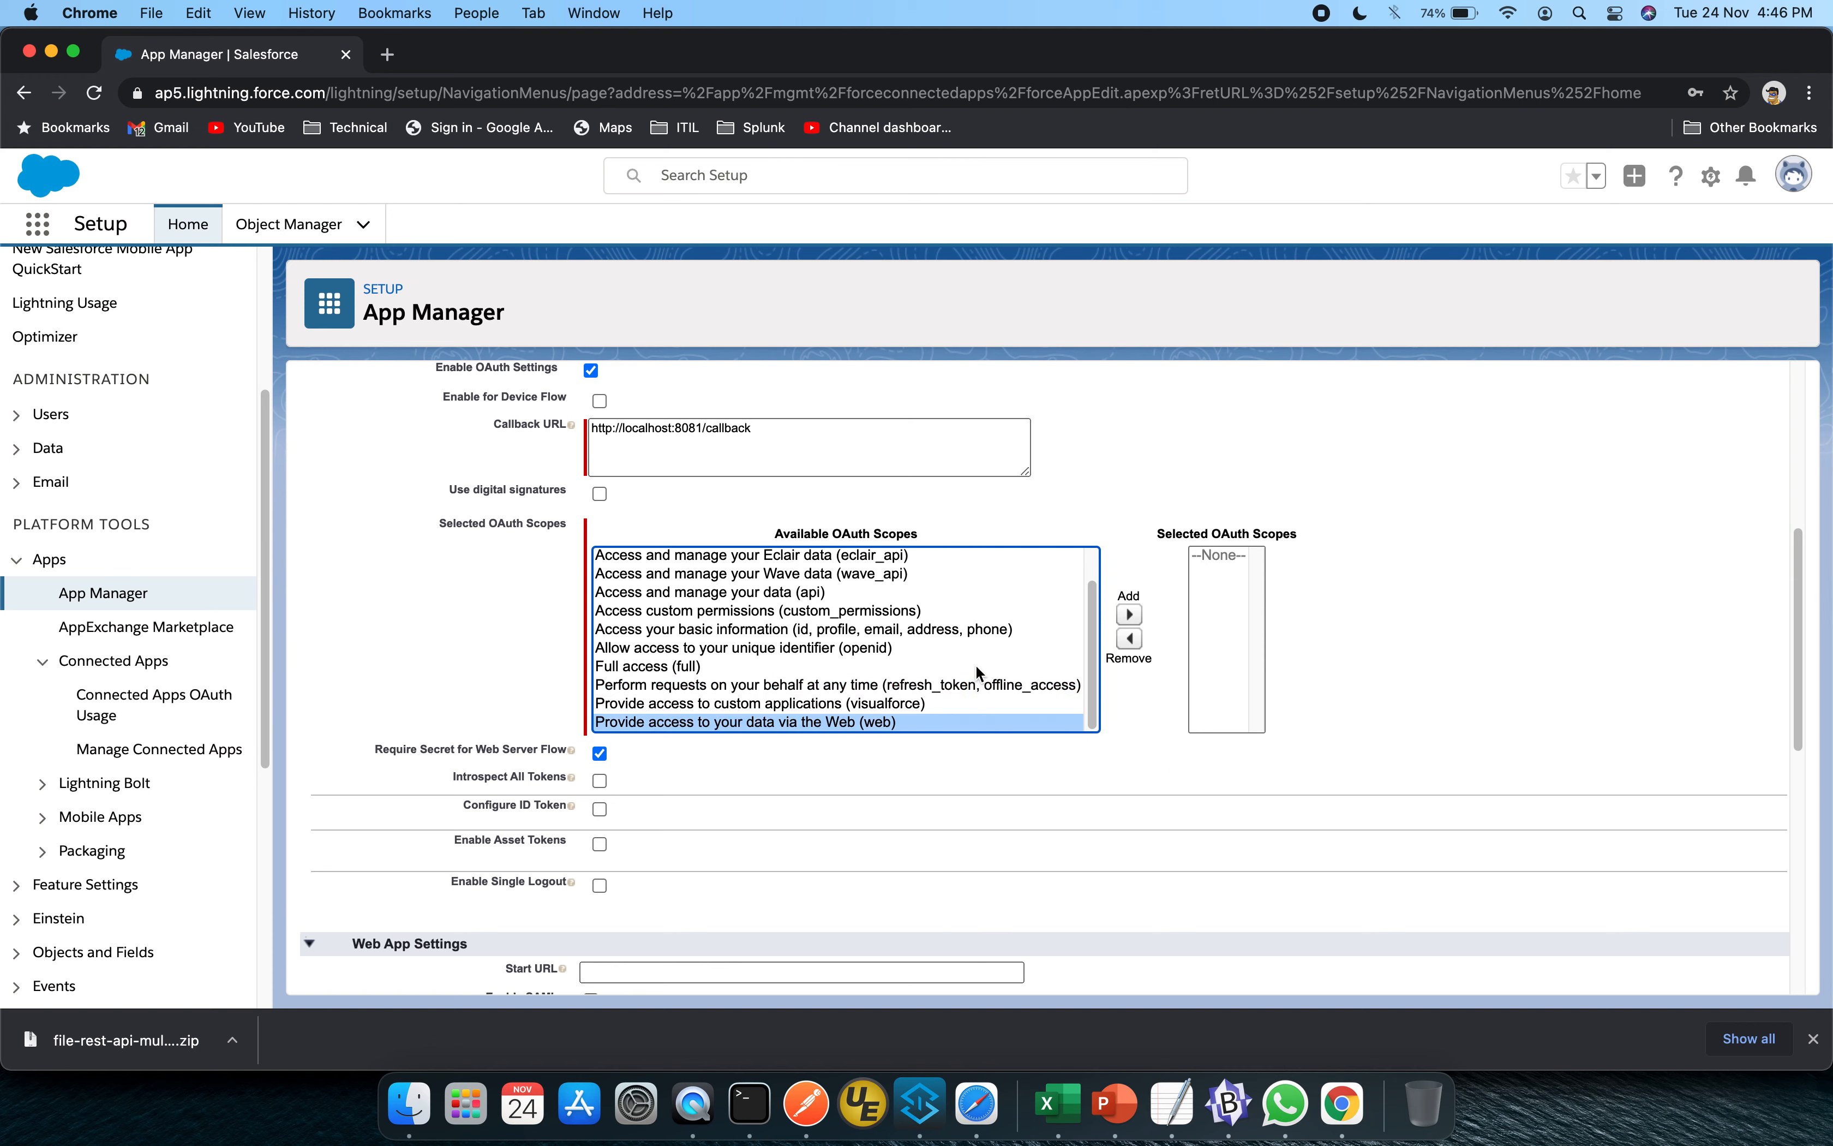
{"action": "scroll", "coordinate": [936, 583], "scroll_direction": "up", "scroll_amount": 2}
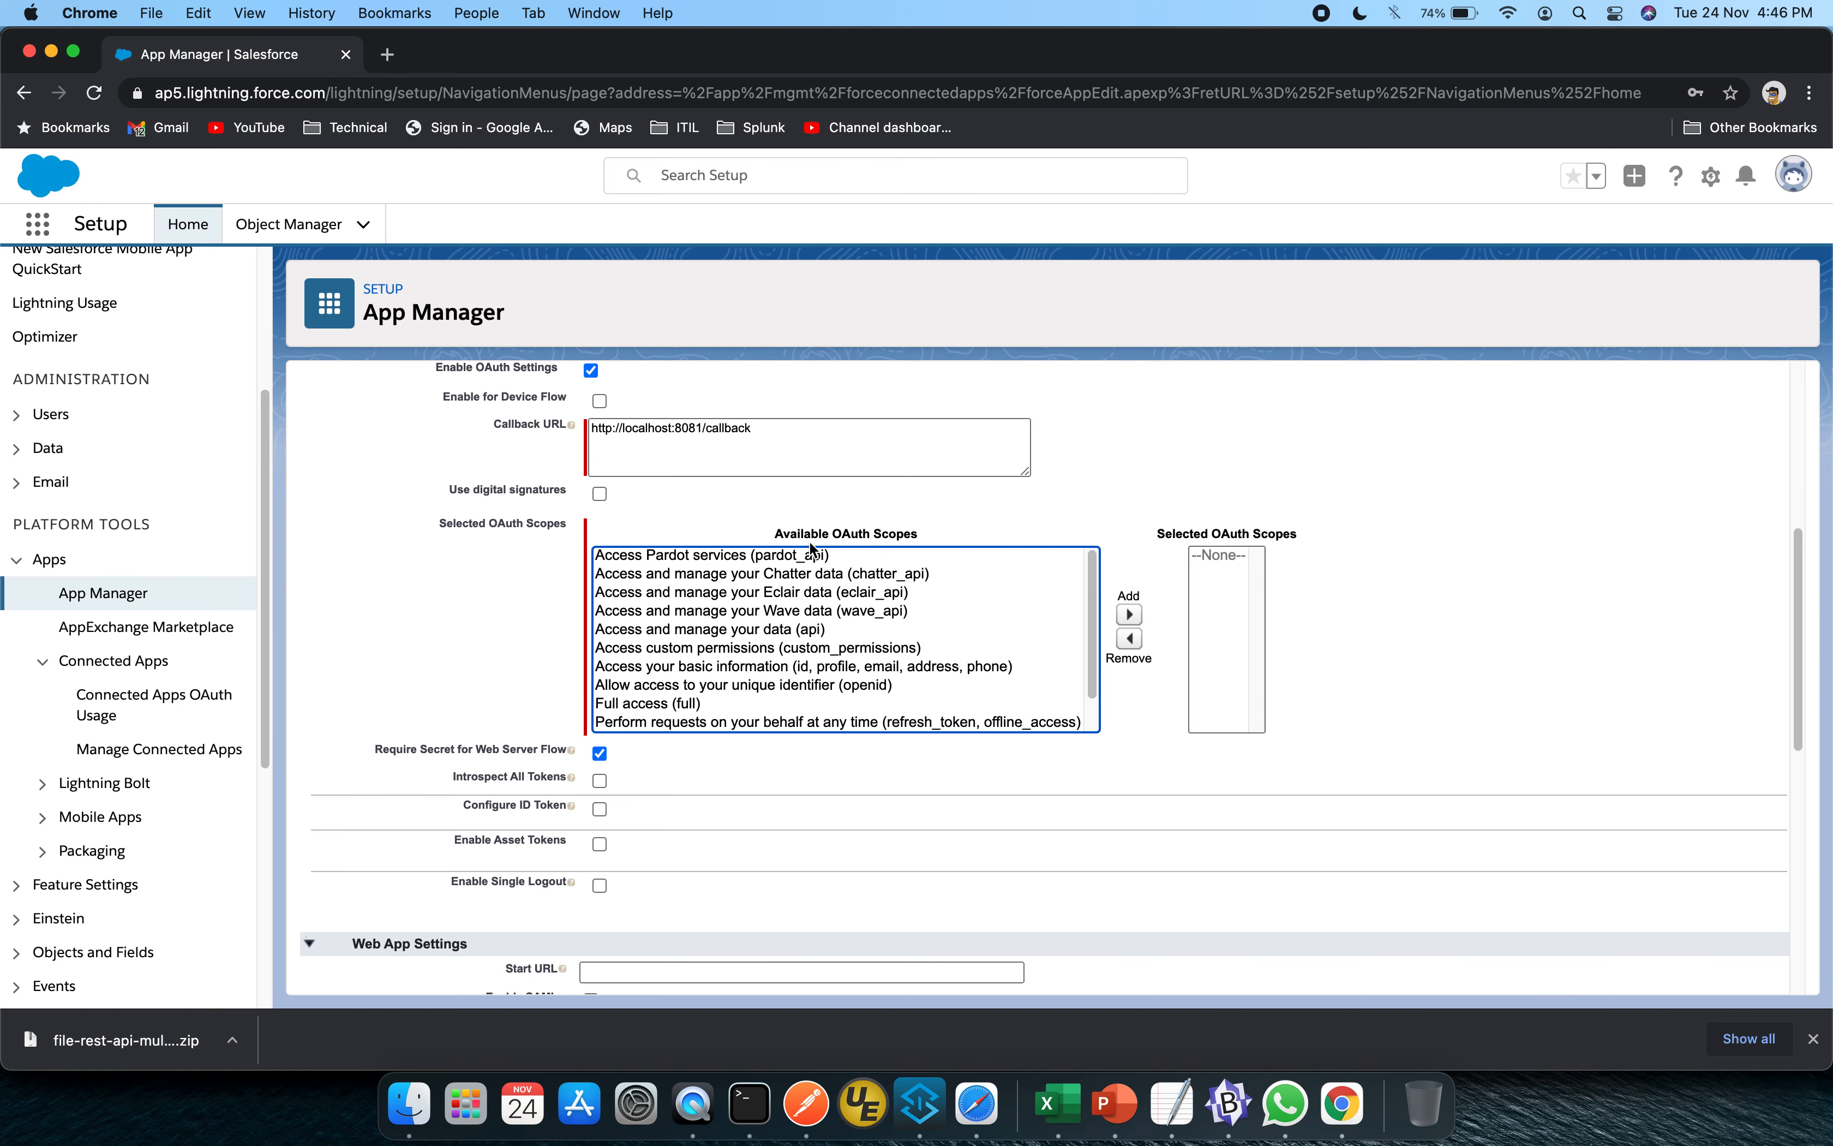
Add all available OAuth scopes to the selected scopes
{"action": "left_click", "coordinate": [802, 556]}
{"action": "key", "text": "super+a"}
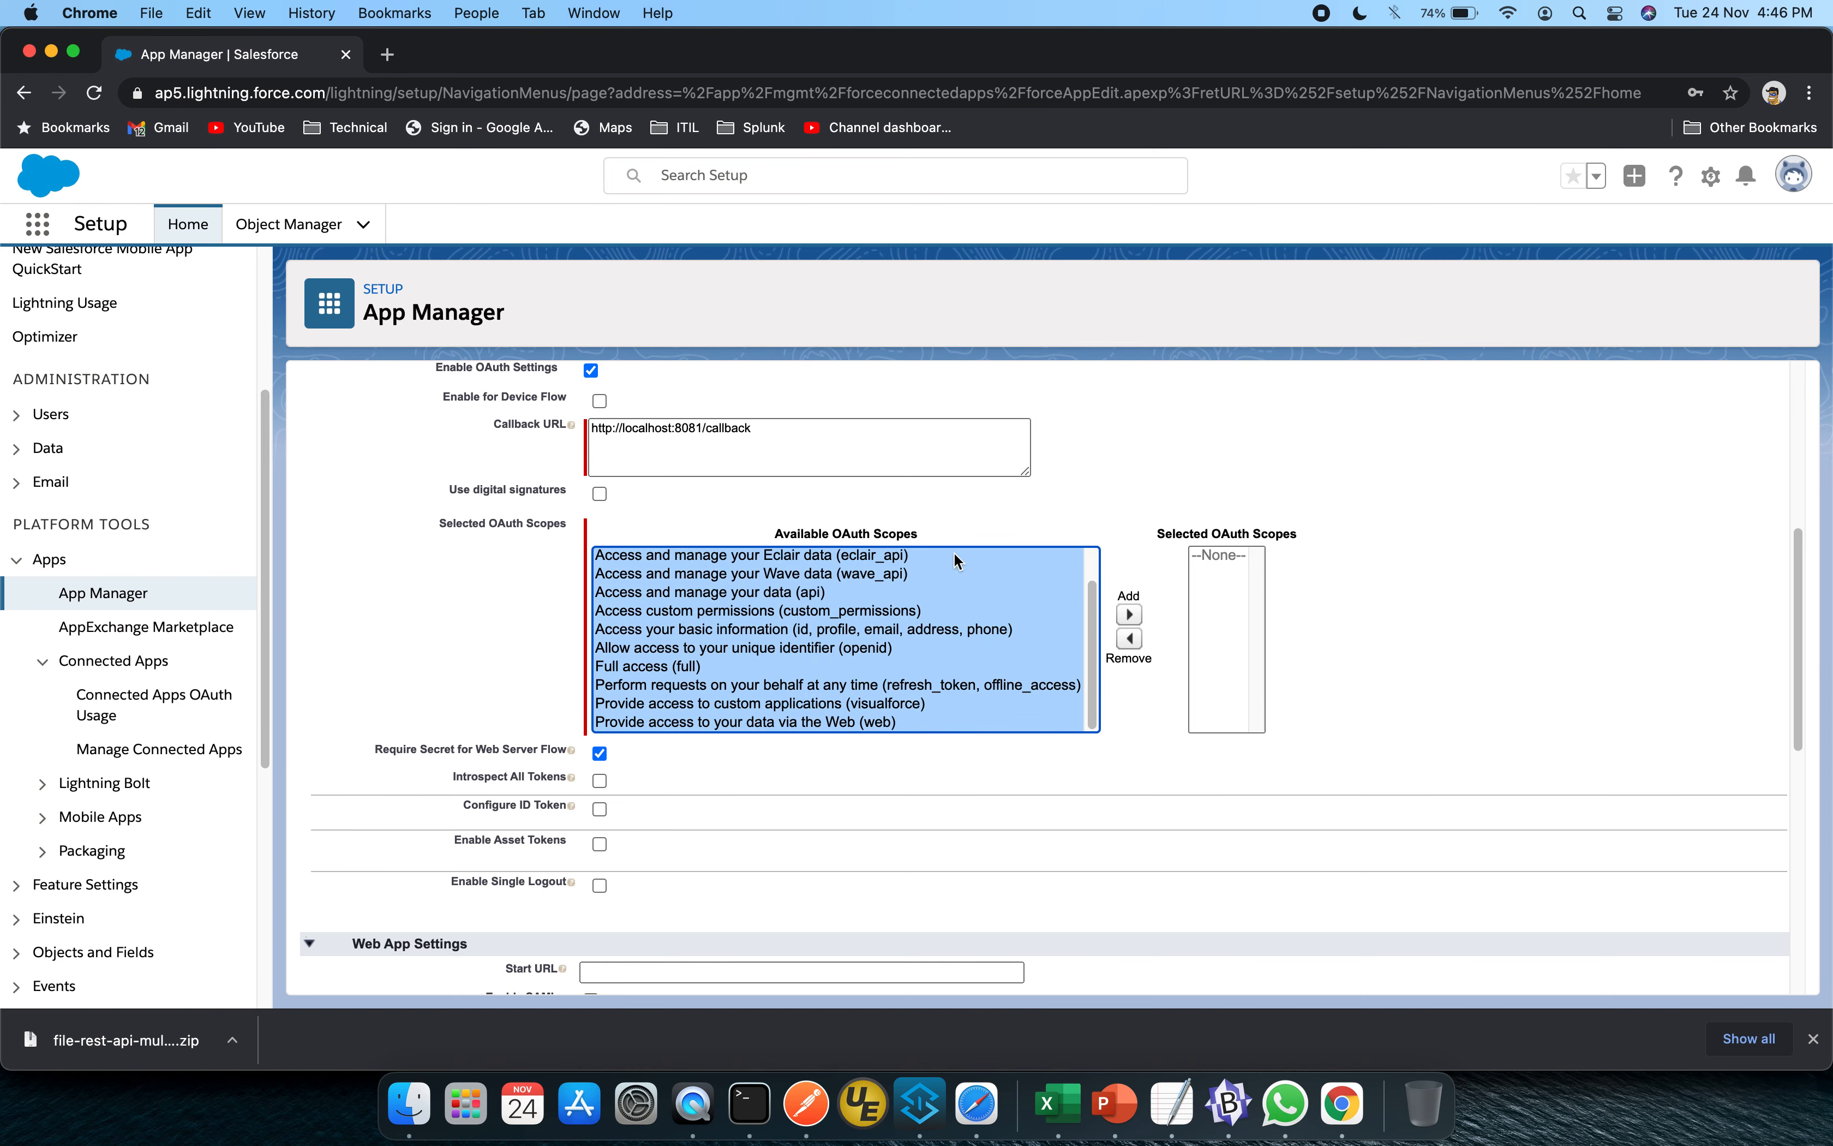
{"action": "left_click", "coordinate": [1140, 615]}
Enable Introspect All Tokens, and briefly reveal the Configure ID Token settings before switching that option off again
{"action": "scroll", "coordinate": [1510, 669], "scroll_direction": "down", "scroll_amount": 2}
{"action": "scroll", "coordinate": [1509, 669], "scroll_direction": "down", "scroll_amount": 3}
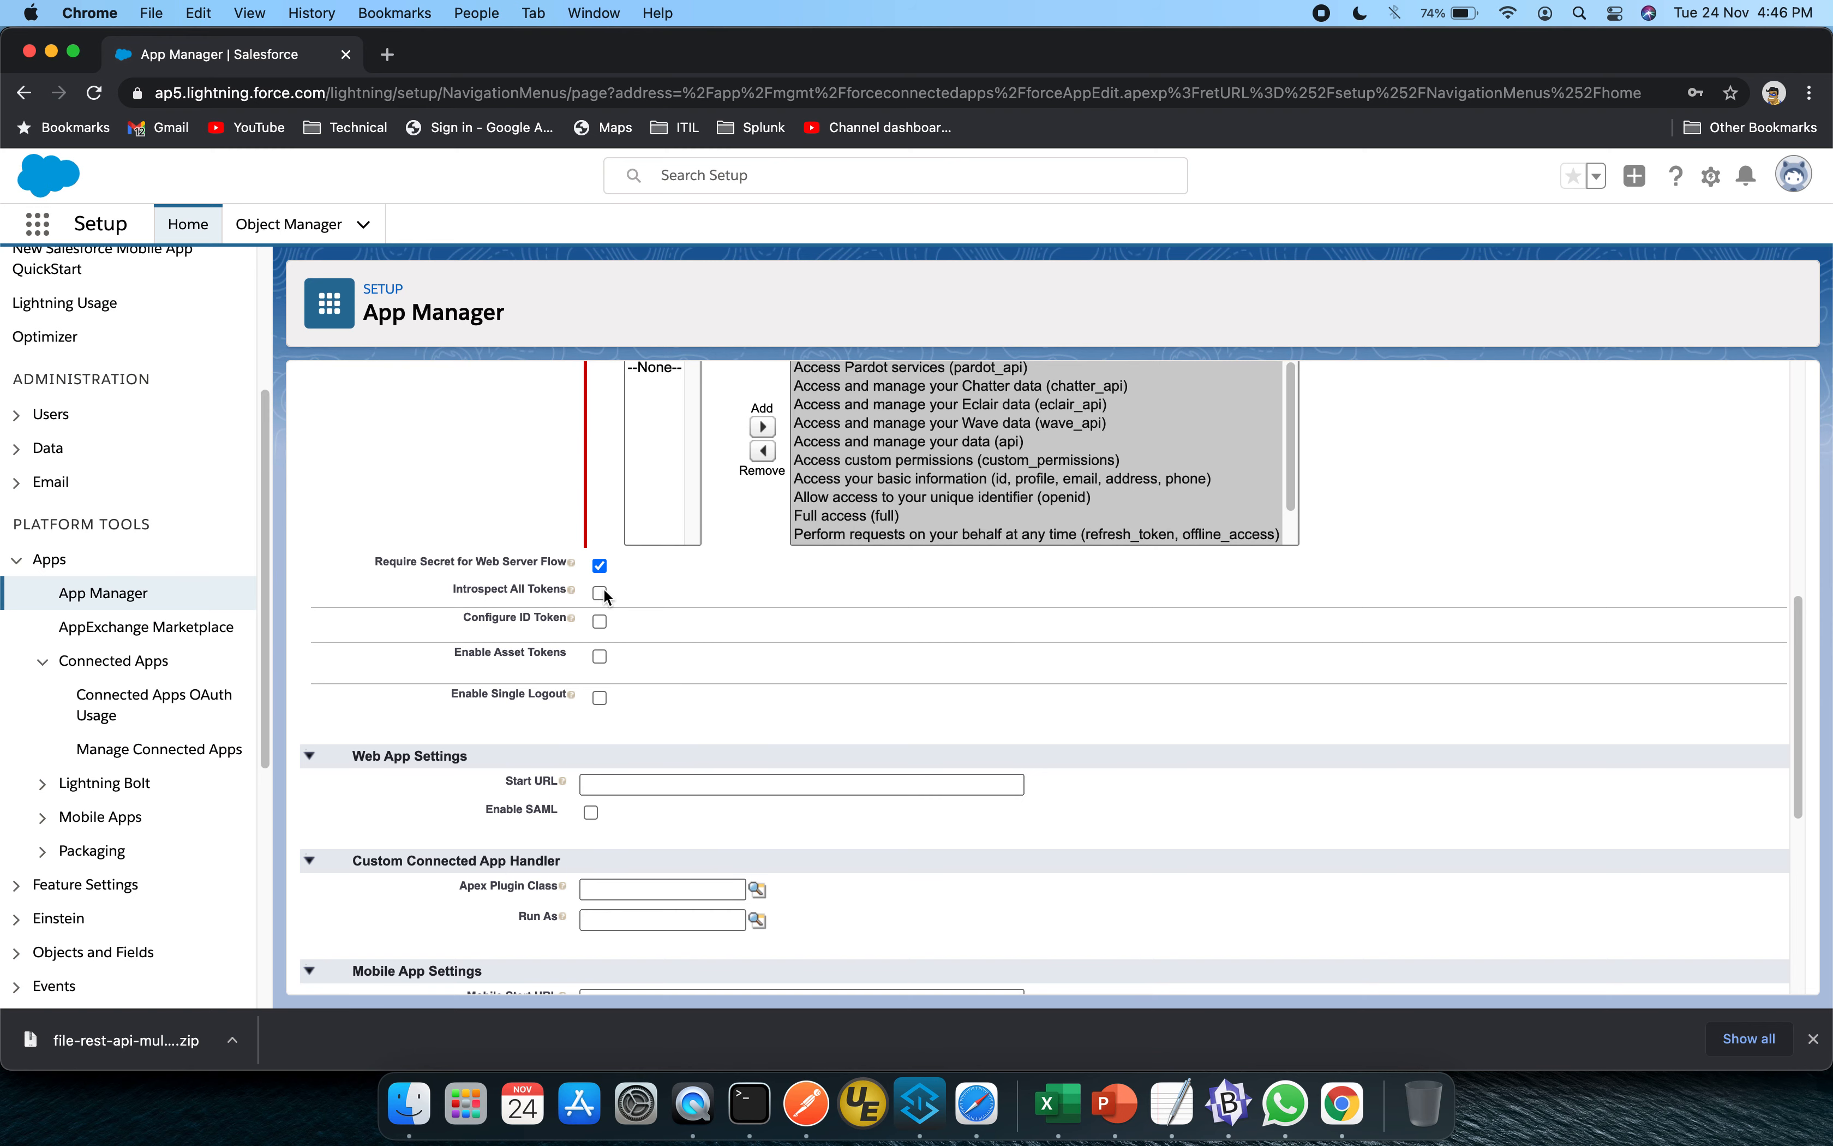
{"action": "left_click", "coordinate": [600, 622]}
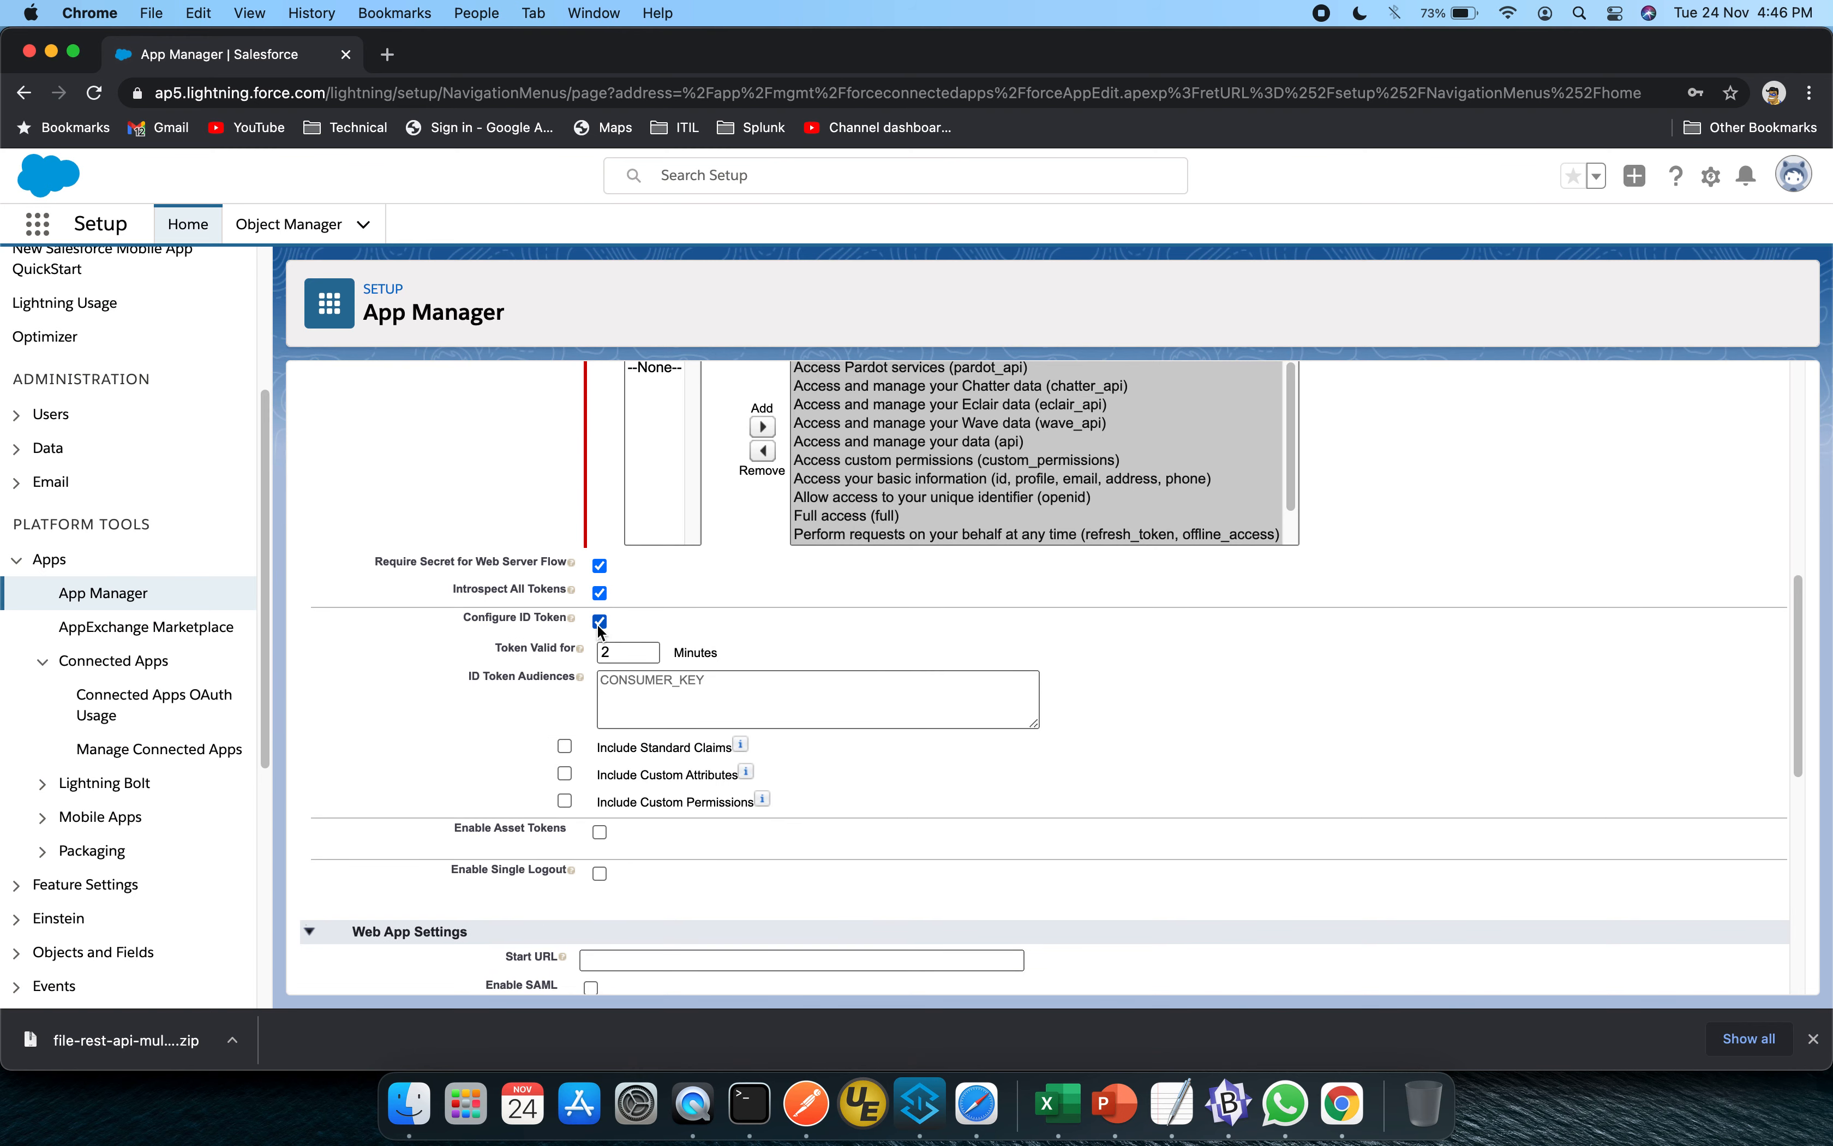
{"action": "left_click", "coordinate": [599, 629]}
Reveal the settings for Enable Asset Tokens and Enable Single Logout, switching each option off again
{"action": "left_click", "coordinate": [601, 657]}
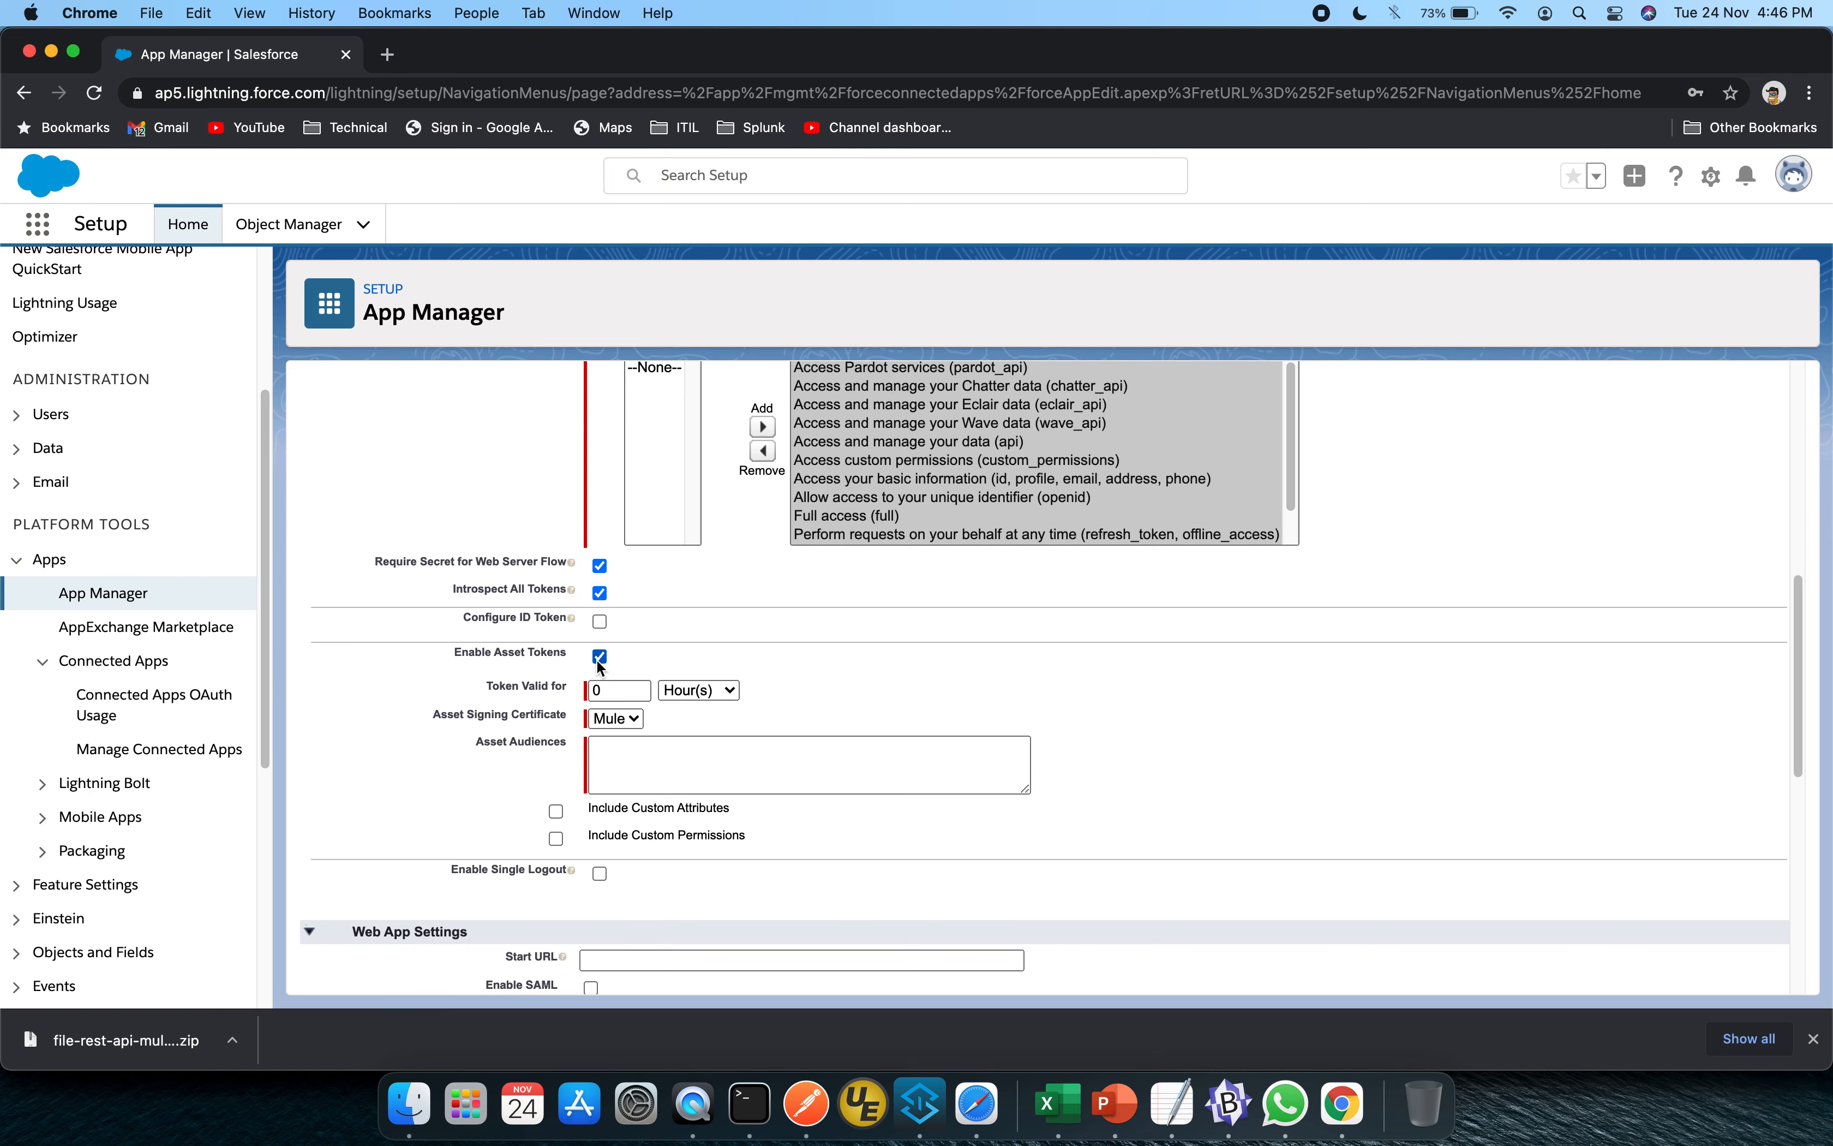
{"action": "left_click", "coordinate": [597, 660]}
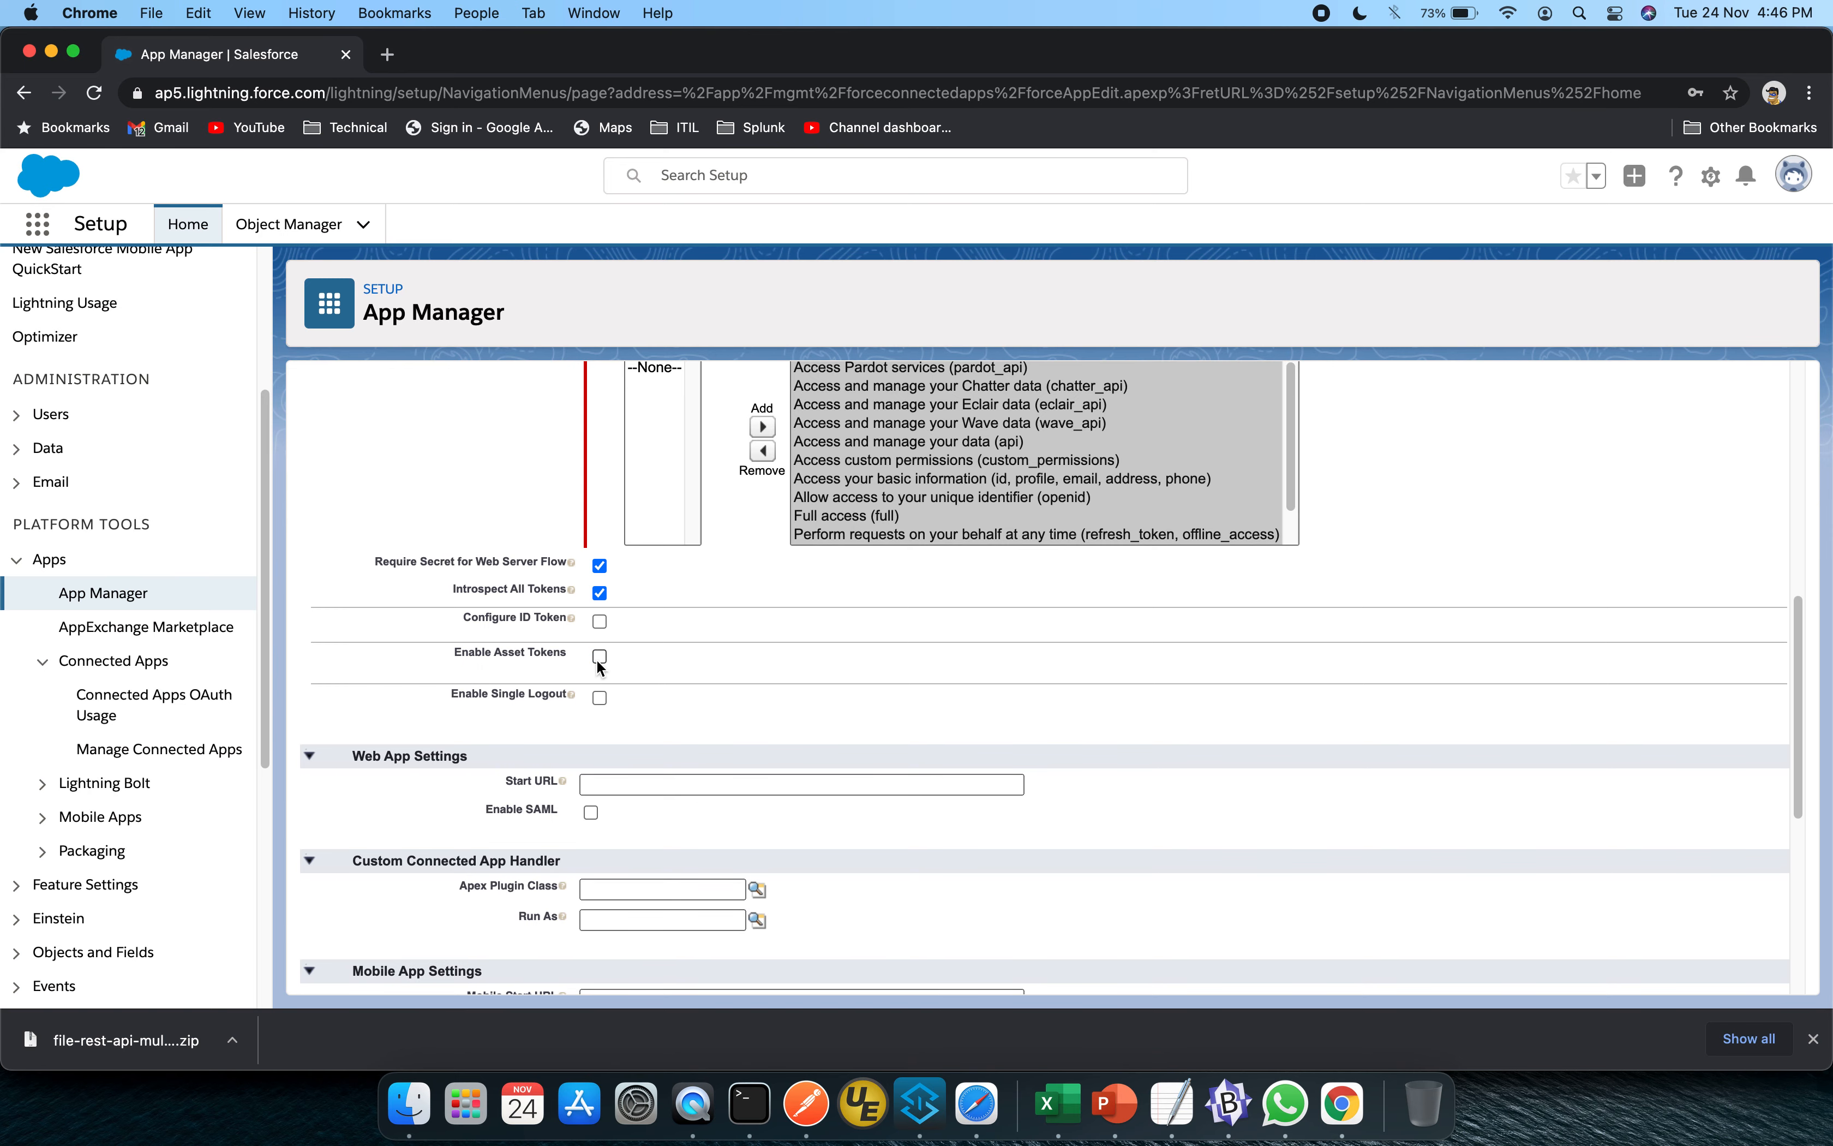
{"action": "left_click", "coordinate": [600, 696]}
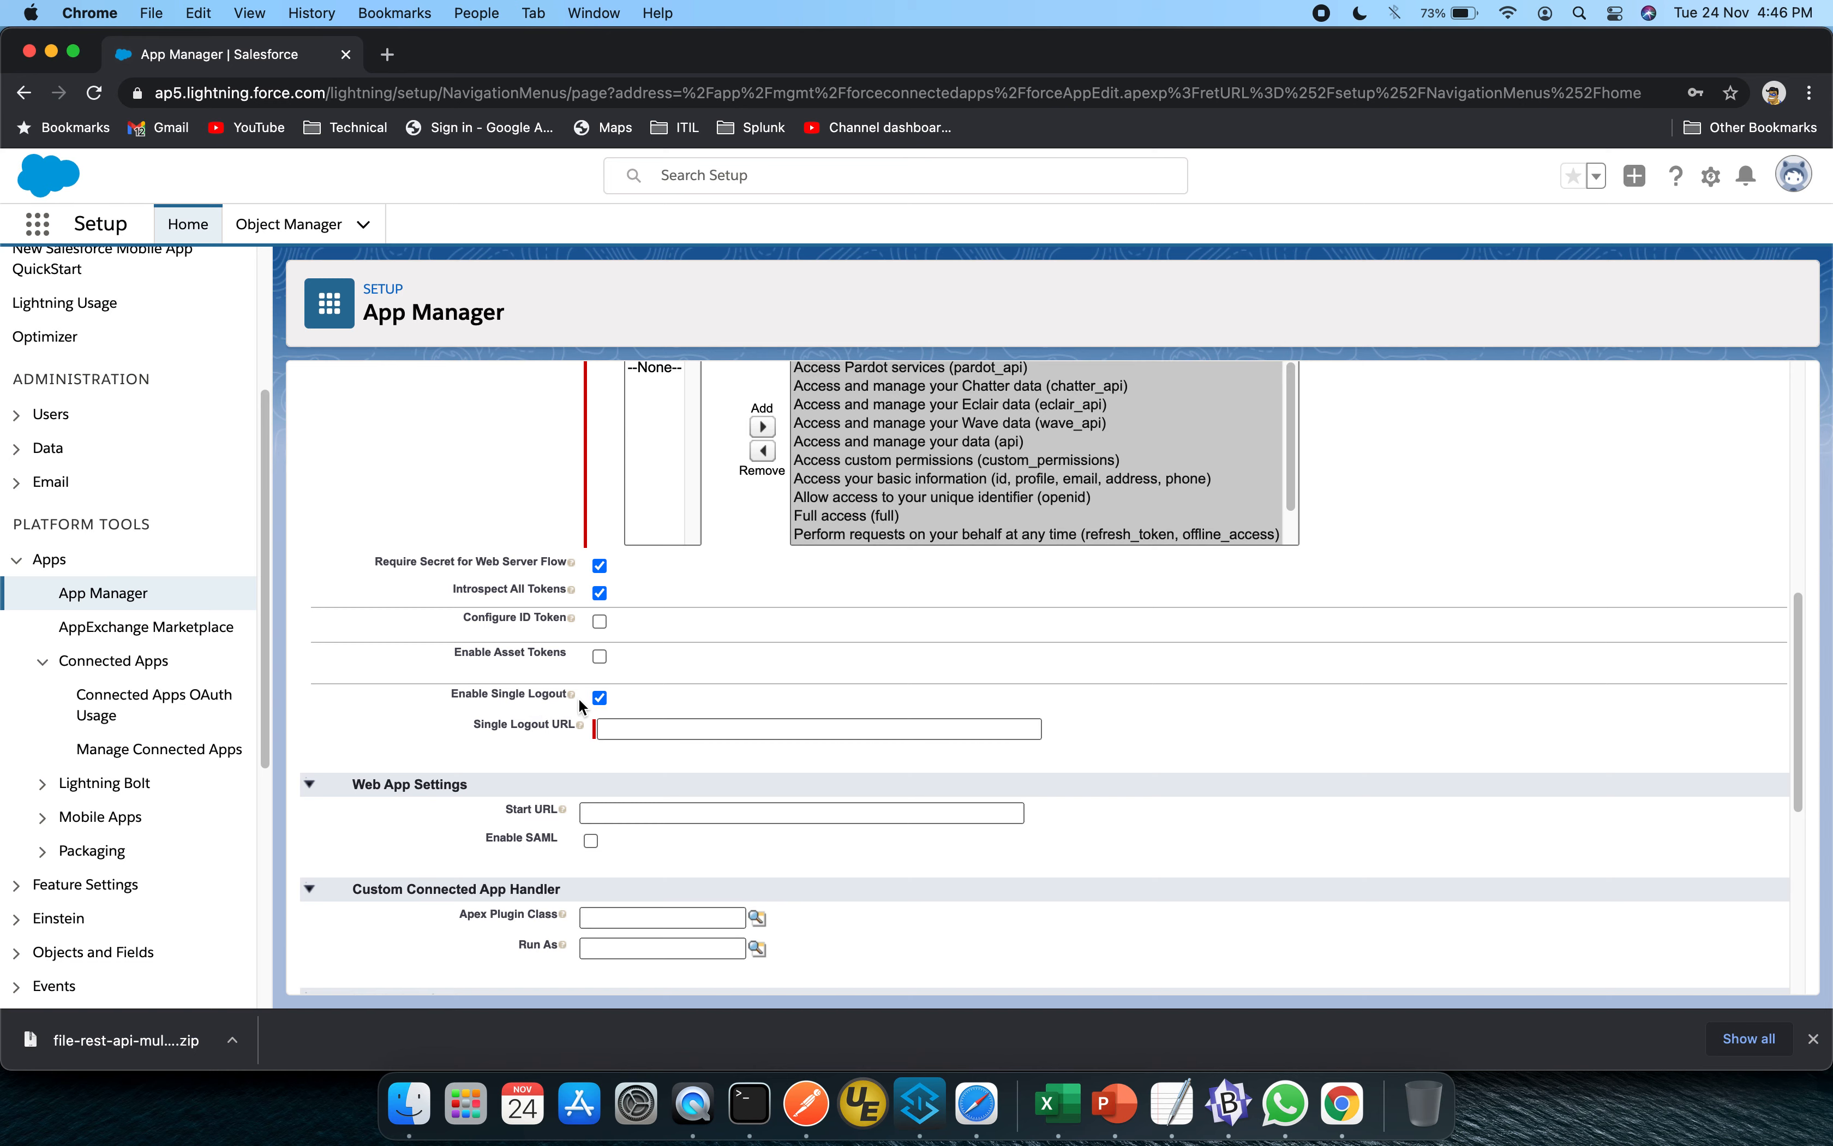
{"action": "left_click", "coordinate": [603, 696]}
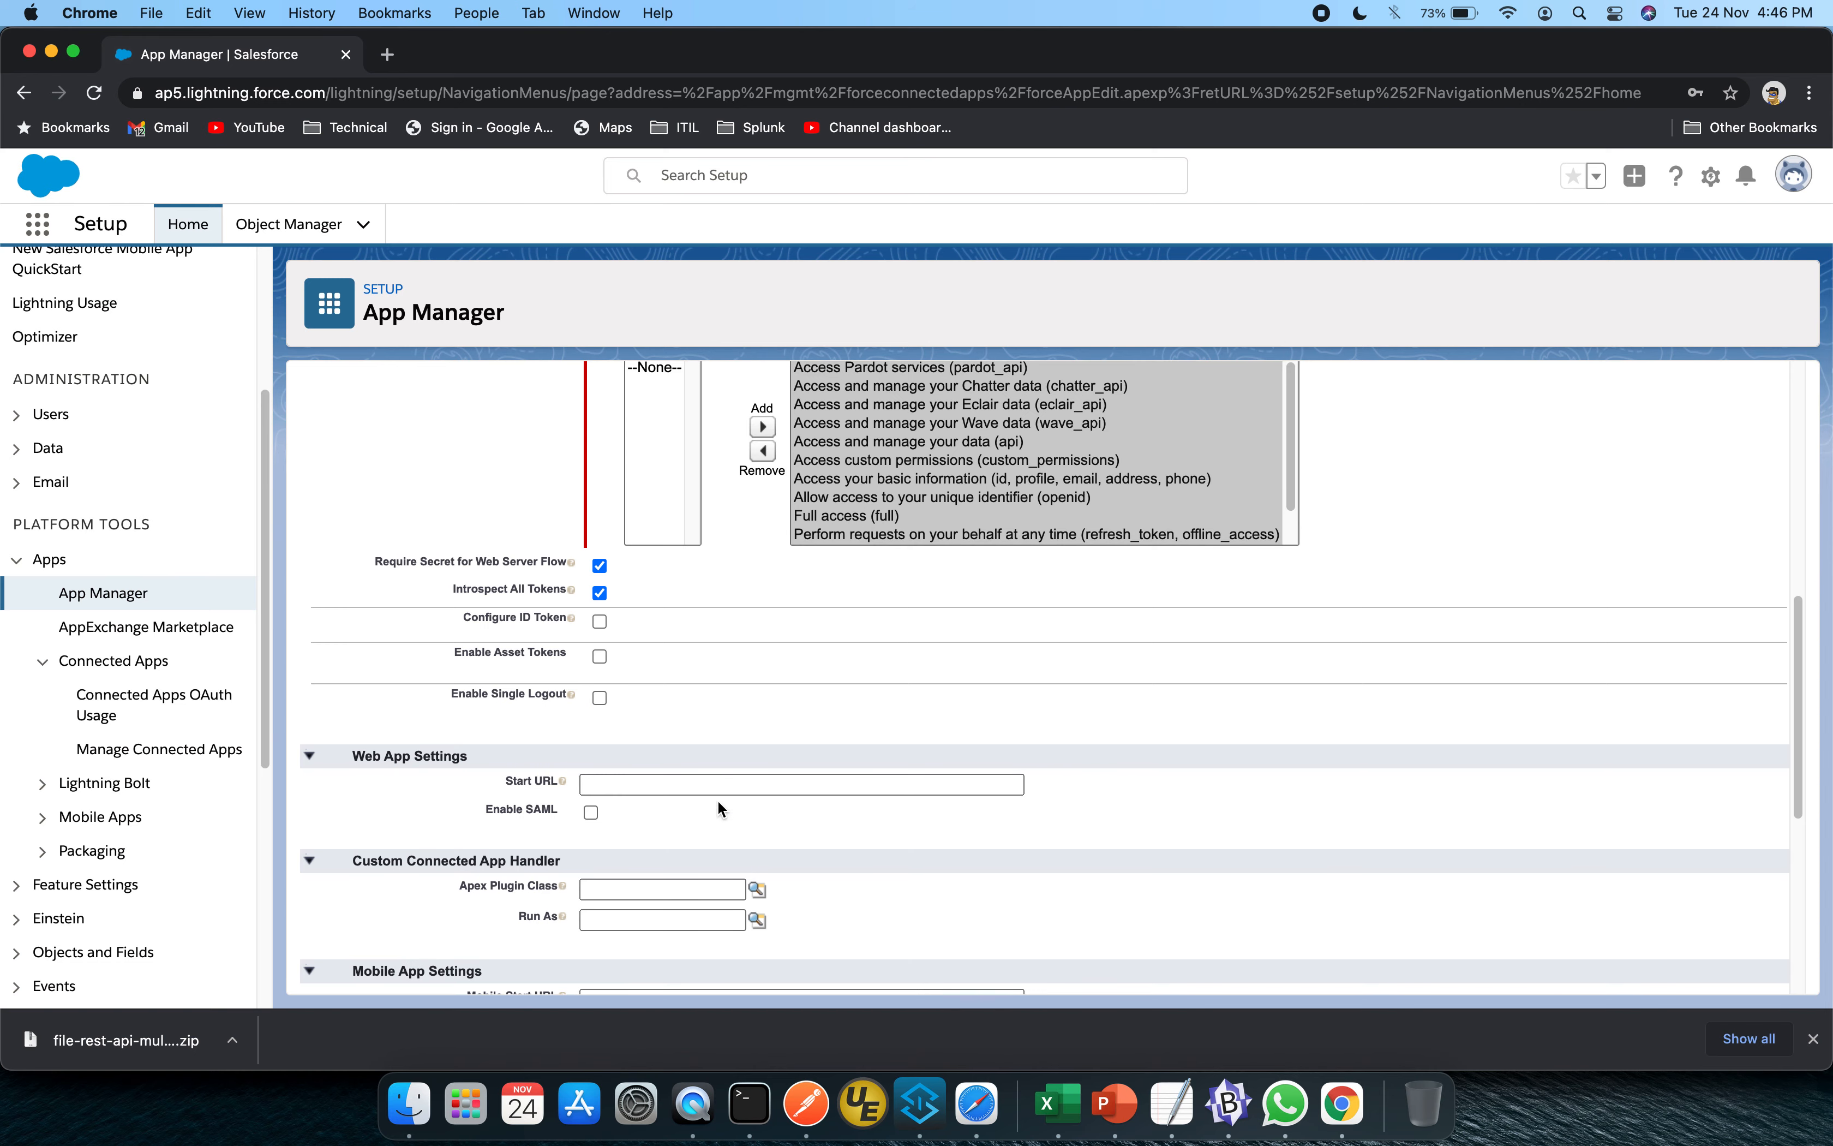
Examine the connected app form's remaining Web App, Custom Connected App Handler, Mobile App and Canvas App settings
{"action": "scroll", "coordinate": [718, 801], "scroll_direction": "down", "scroll_amount": 5}
{"action": "scroll", "coordinate": [718, 799], "scroll_direction": "down", "scroll_amount": 3}
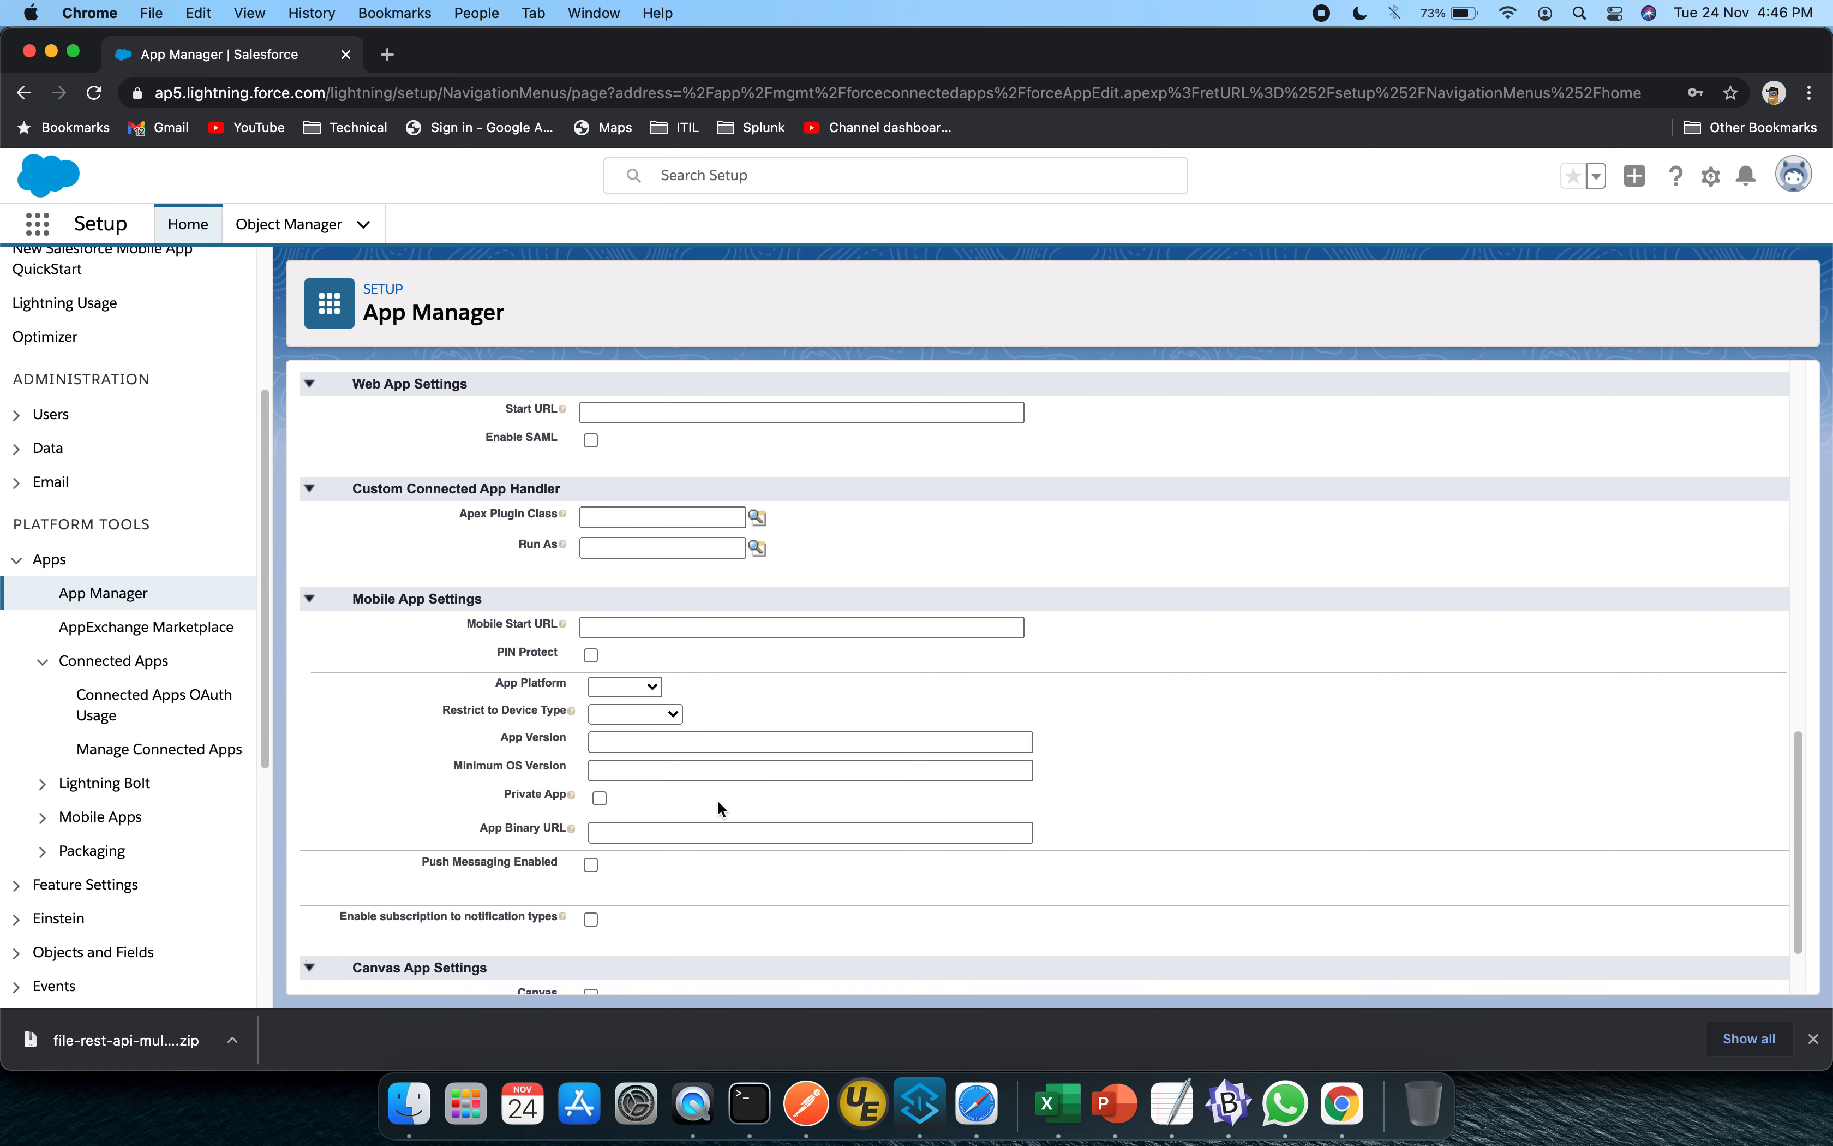
{"action": "scroll", "coordinate": [717, 799], "scroll_direction": "down", "scroll_amount": 1}
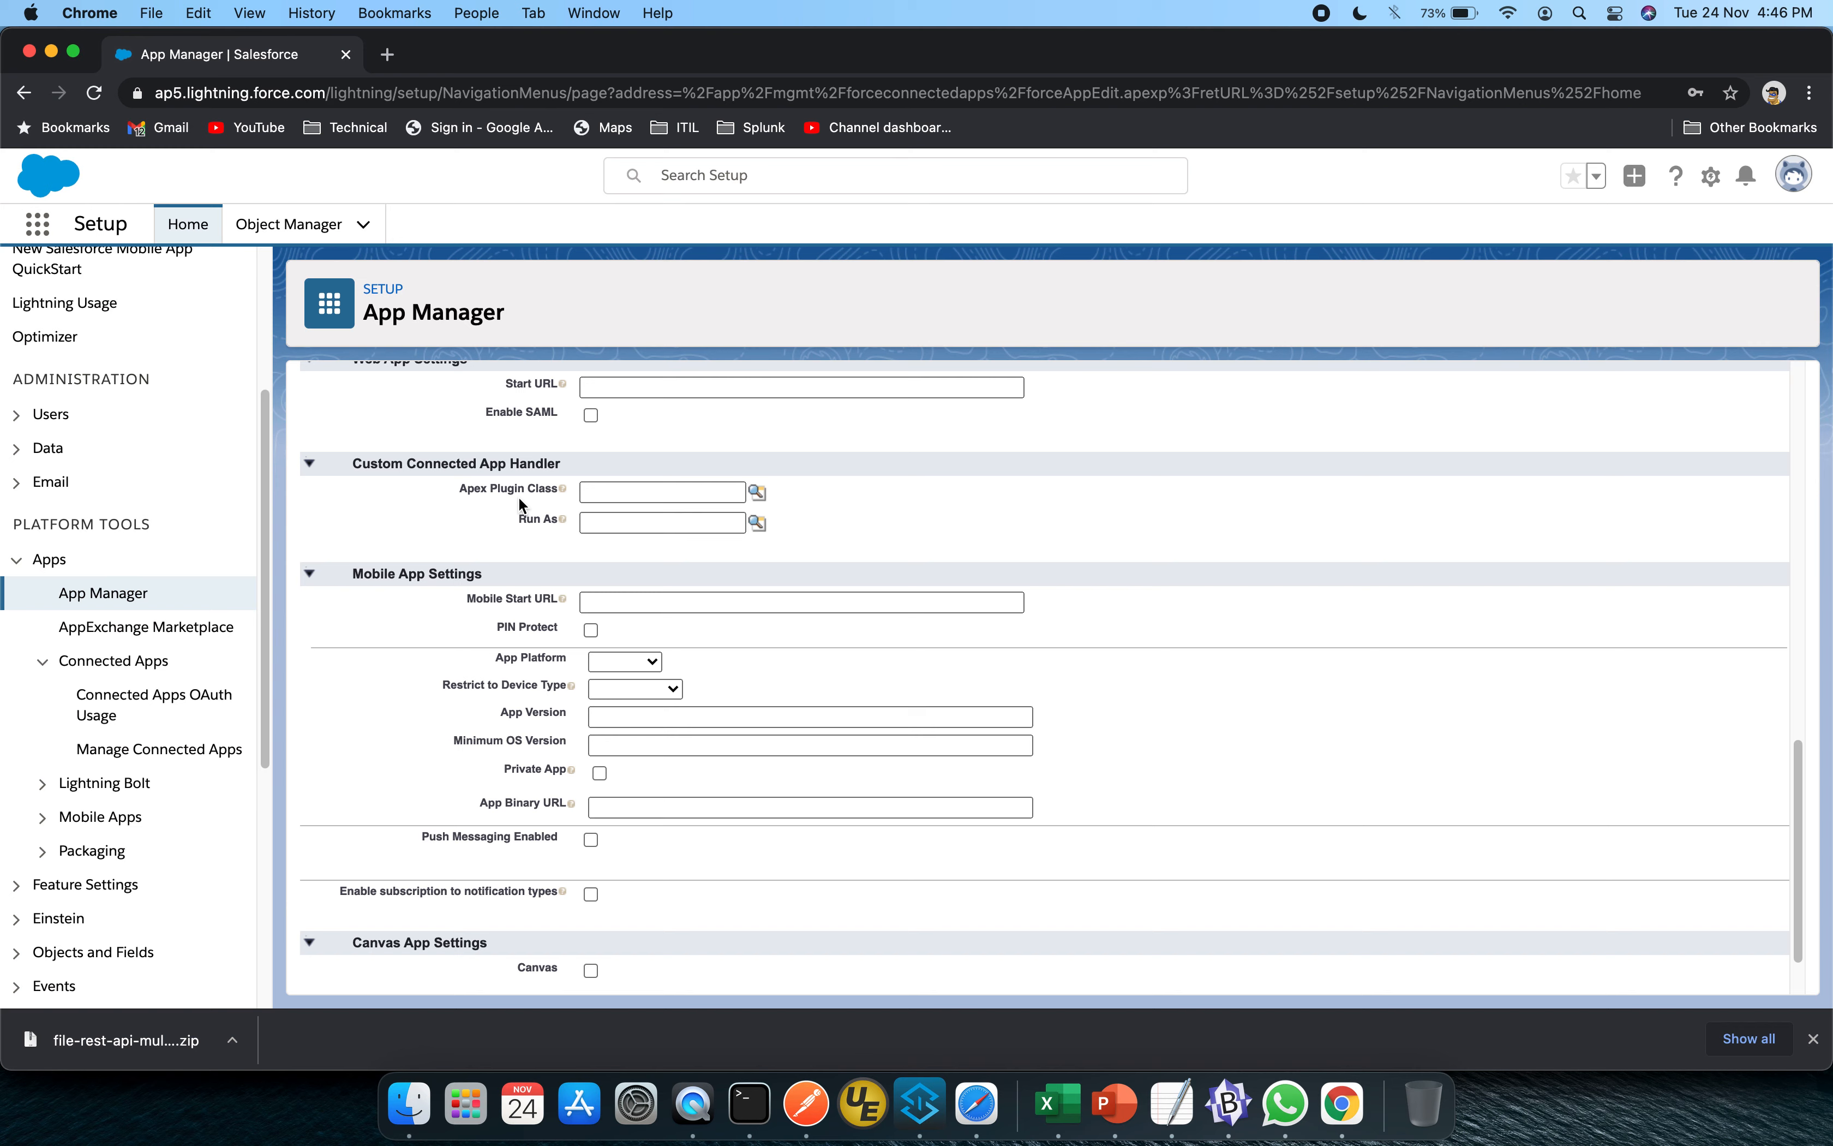
{"action": "scroll", "coordinate": [390, 656], "scroll_direction": "down", "scroll_amount": 2}
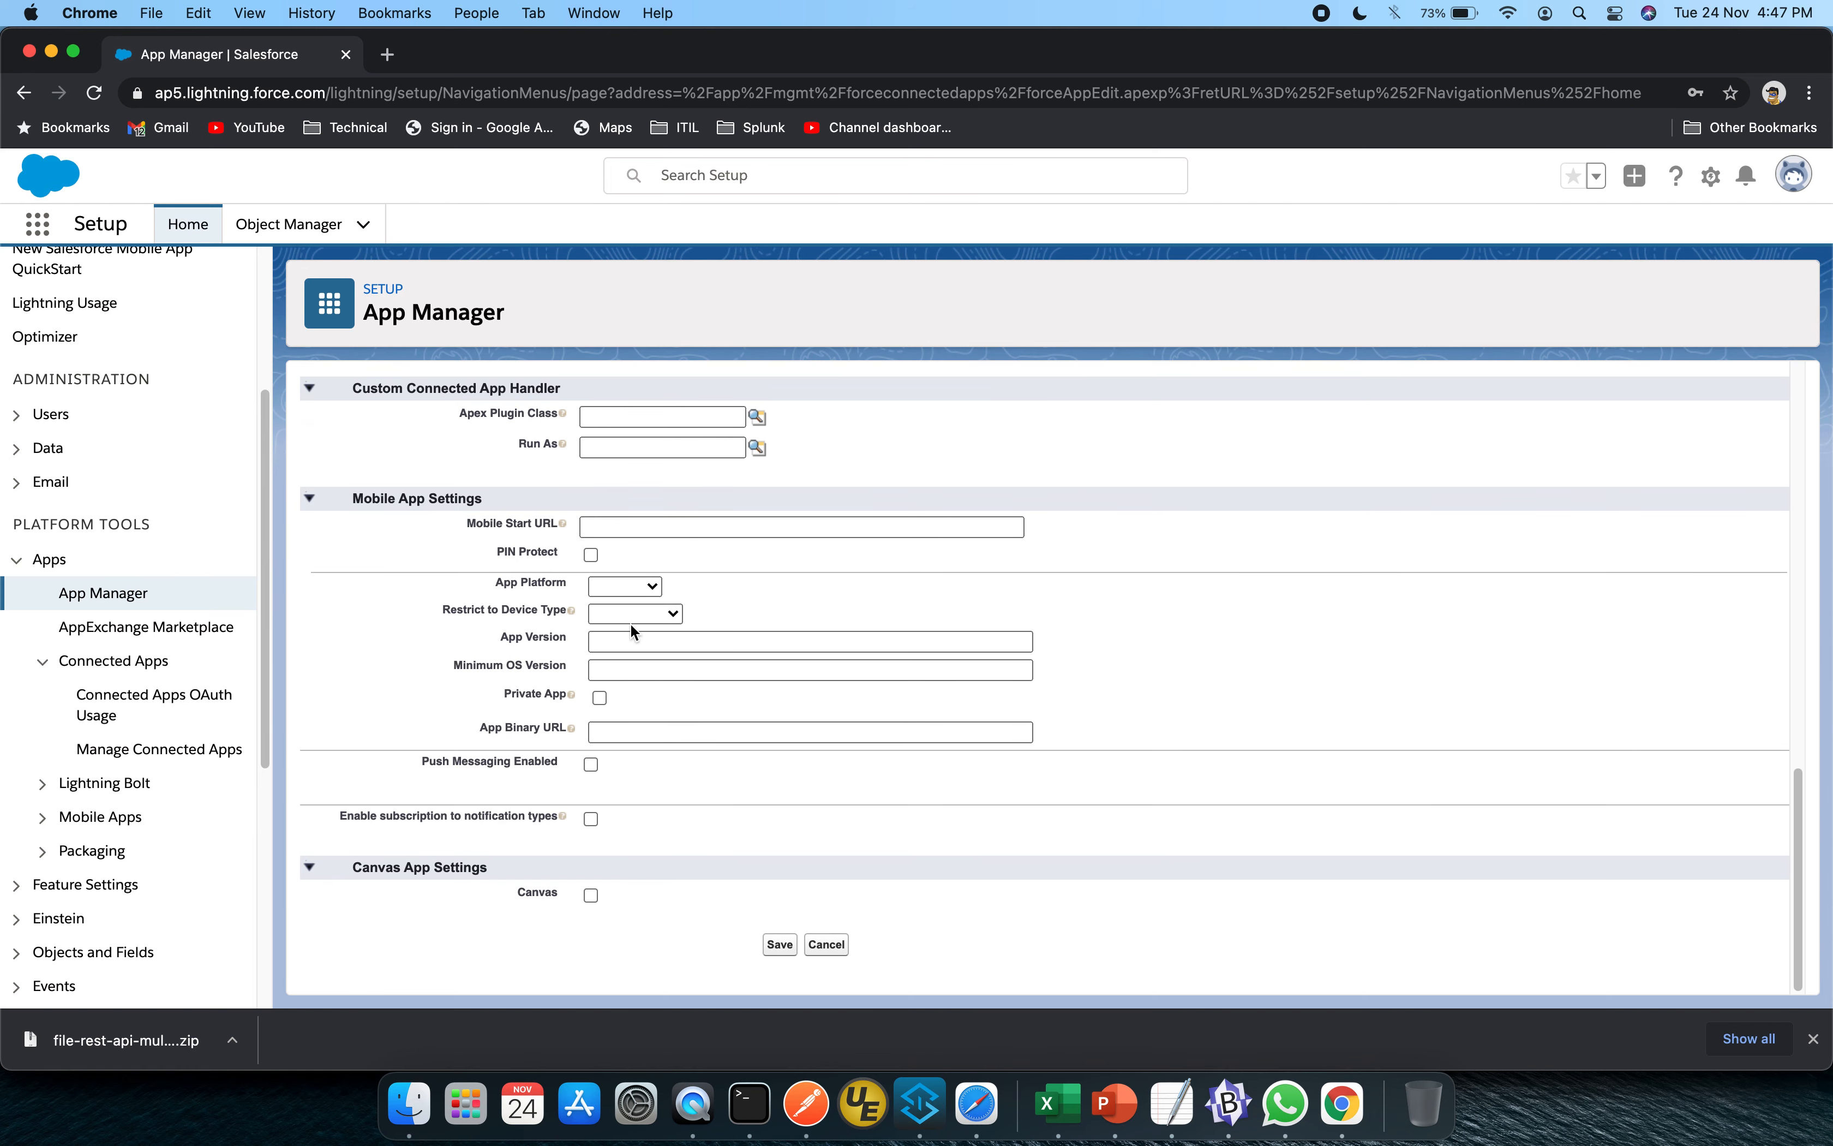
{"action": "left_click", "coordinate": [598, 526]}
Return to the App Manager list without saving the new app and view the existing MuleSoftTestApp connected app
{"action": "scroll", "coordinate": [171, 487], "scroll_direction": "up", "scroll_amount": 5}
{"action": "scroll", "coordinate": [172, 487], "scroll_direction": "up", "scroll_amount": 1}
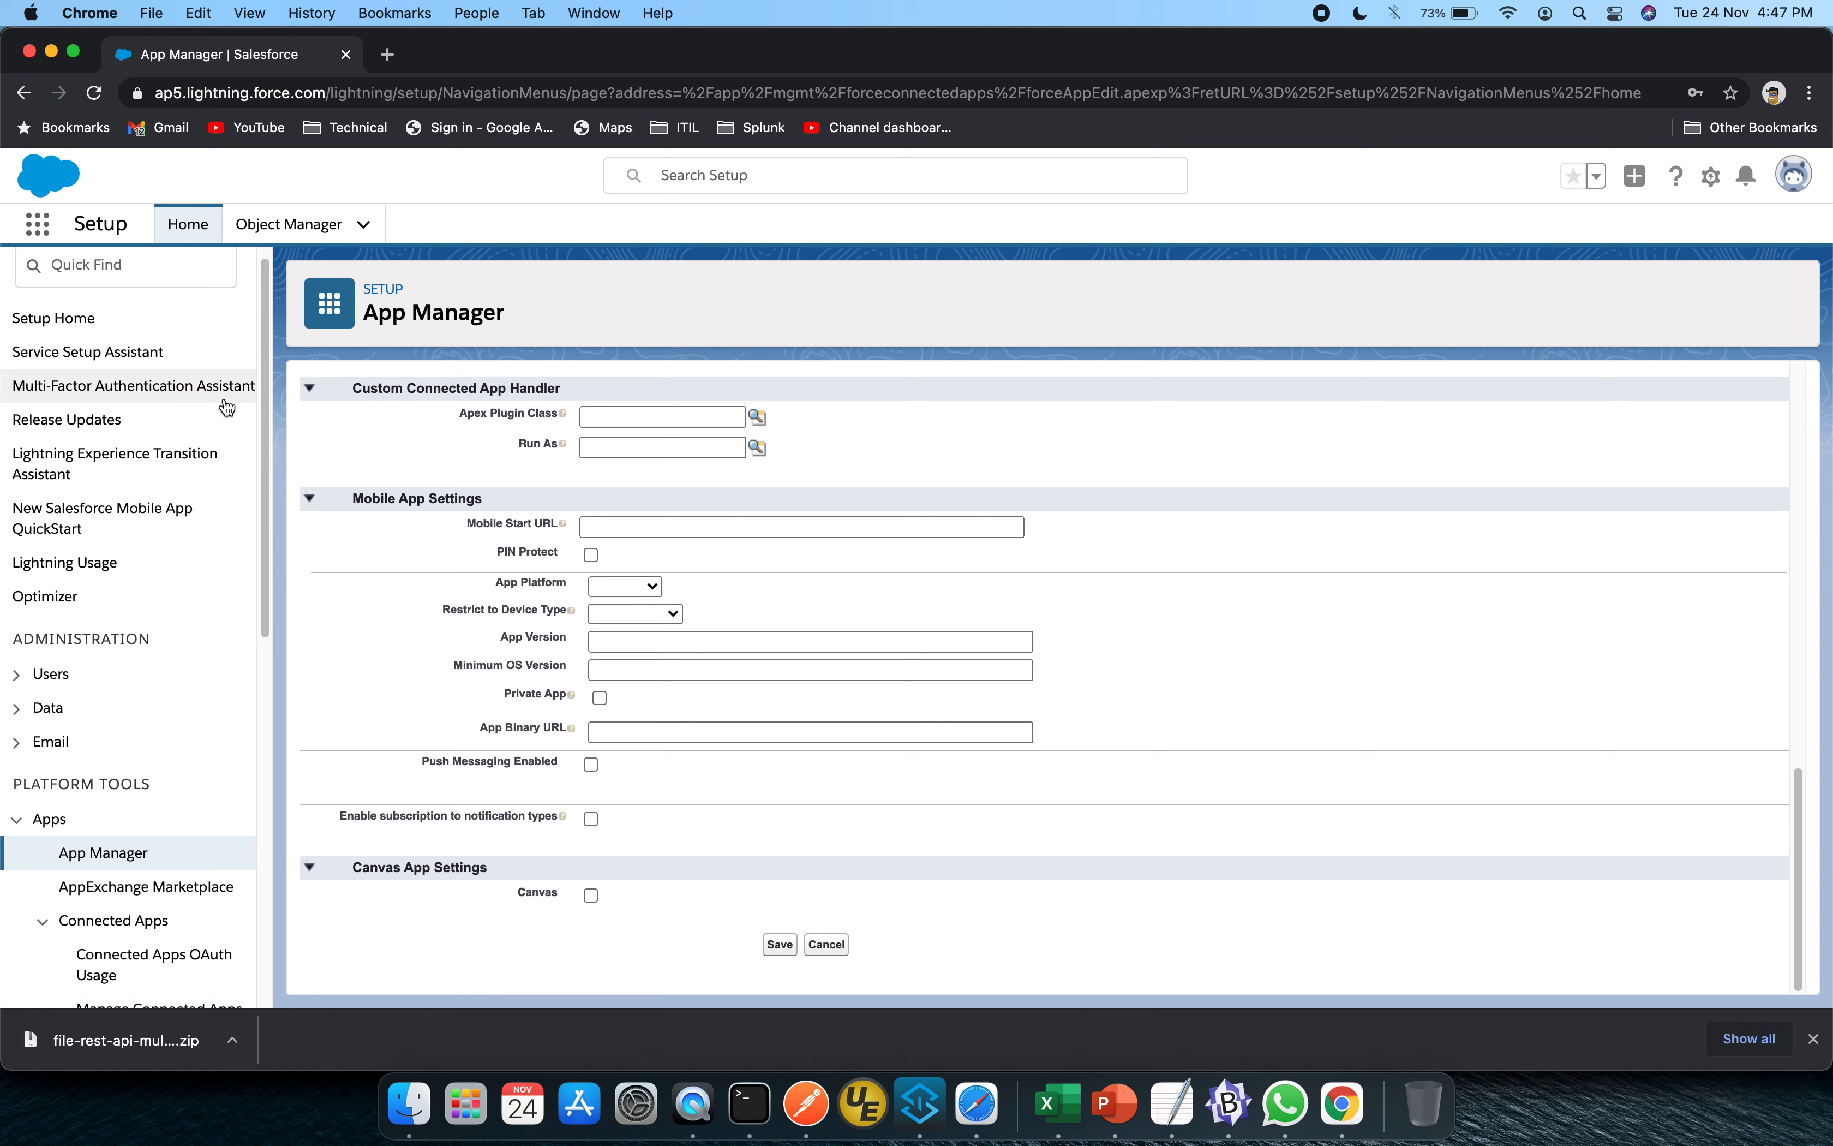
{"action": "scroll", "coordinate": [210, 656], "scroll_direction": "down", "scroll_amount": 2}
{"action": "scroll", "coordinate": [206, 651], "scroll_direction": "down", "scroll_amount": 3}
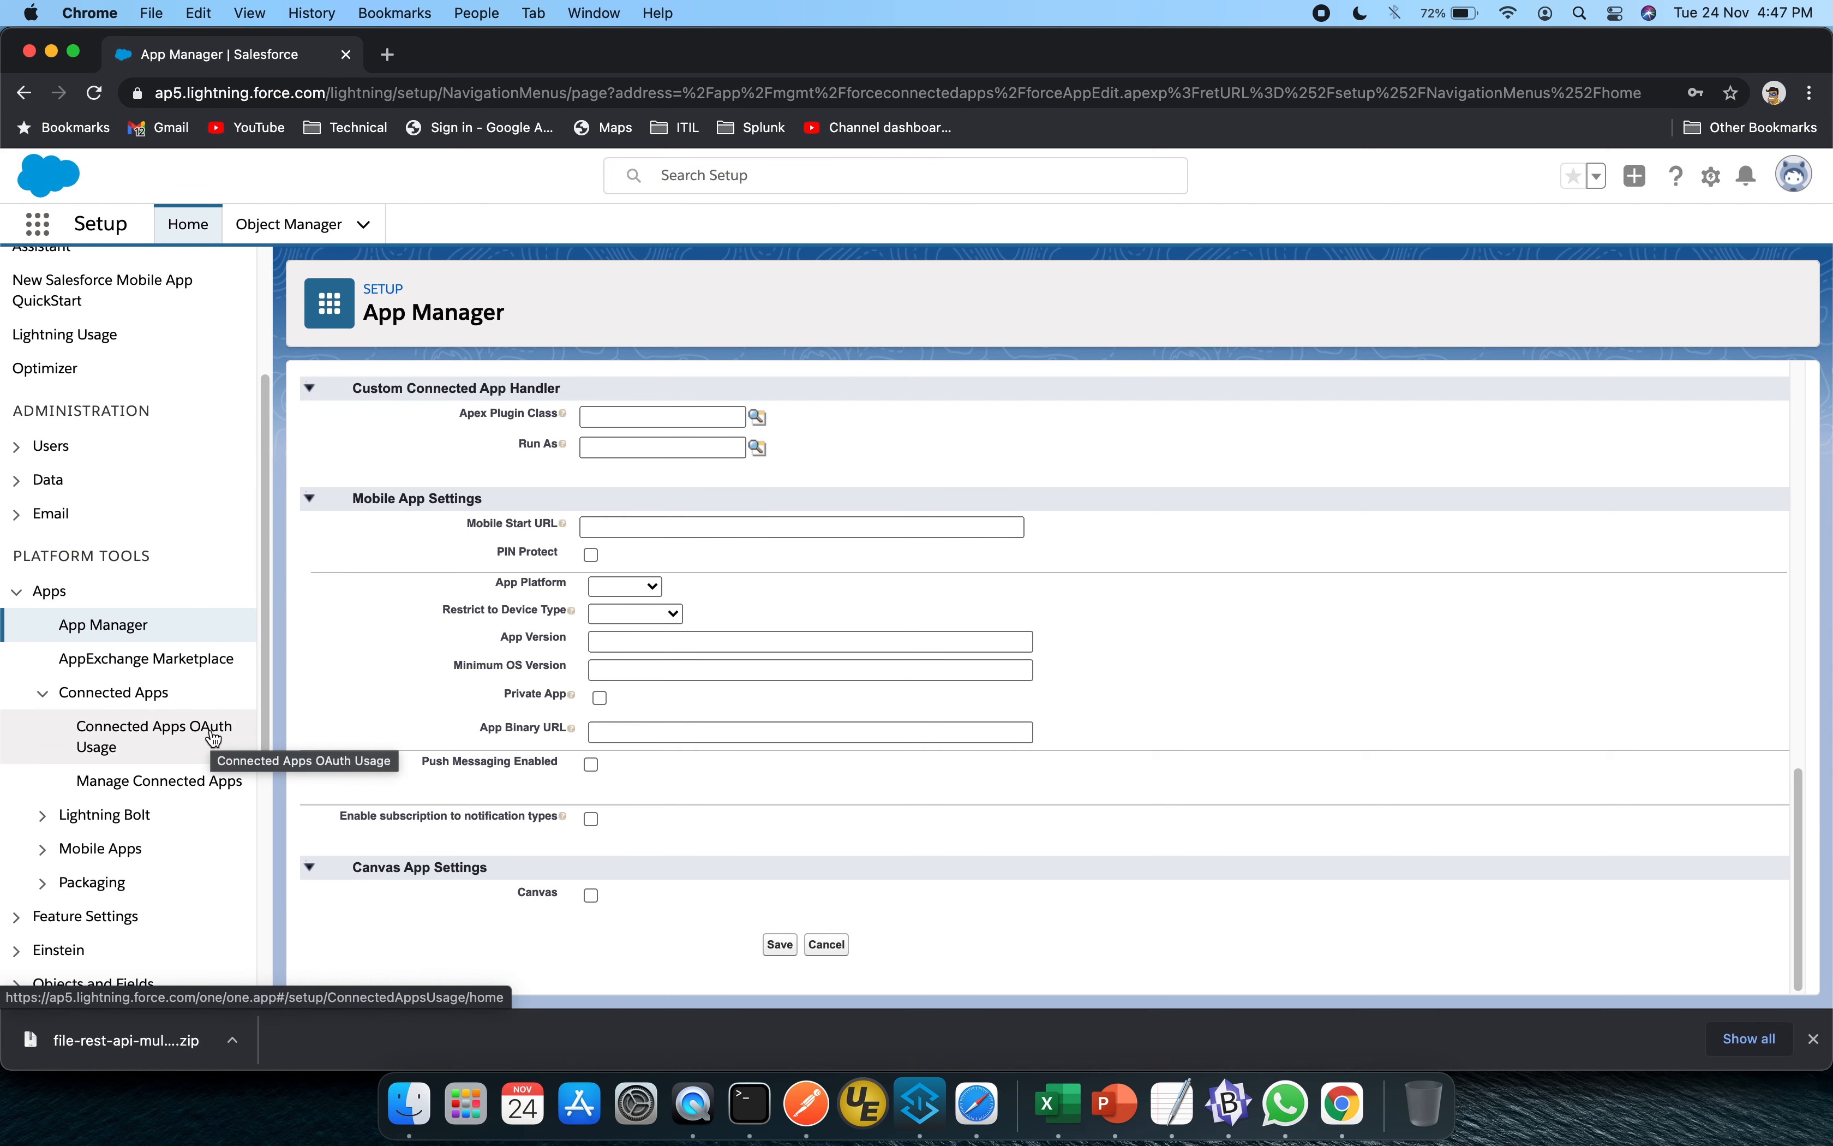
{"action": "left_click", "coordinate": [139, 638]}
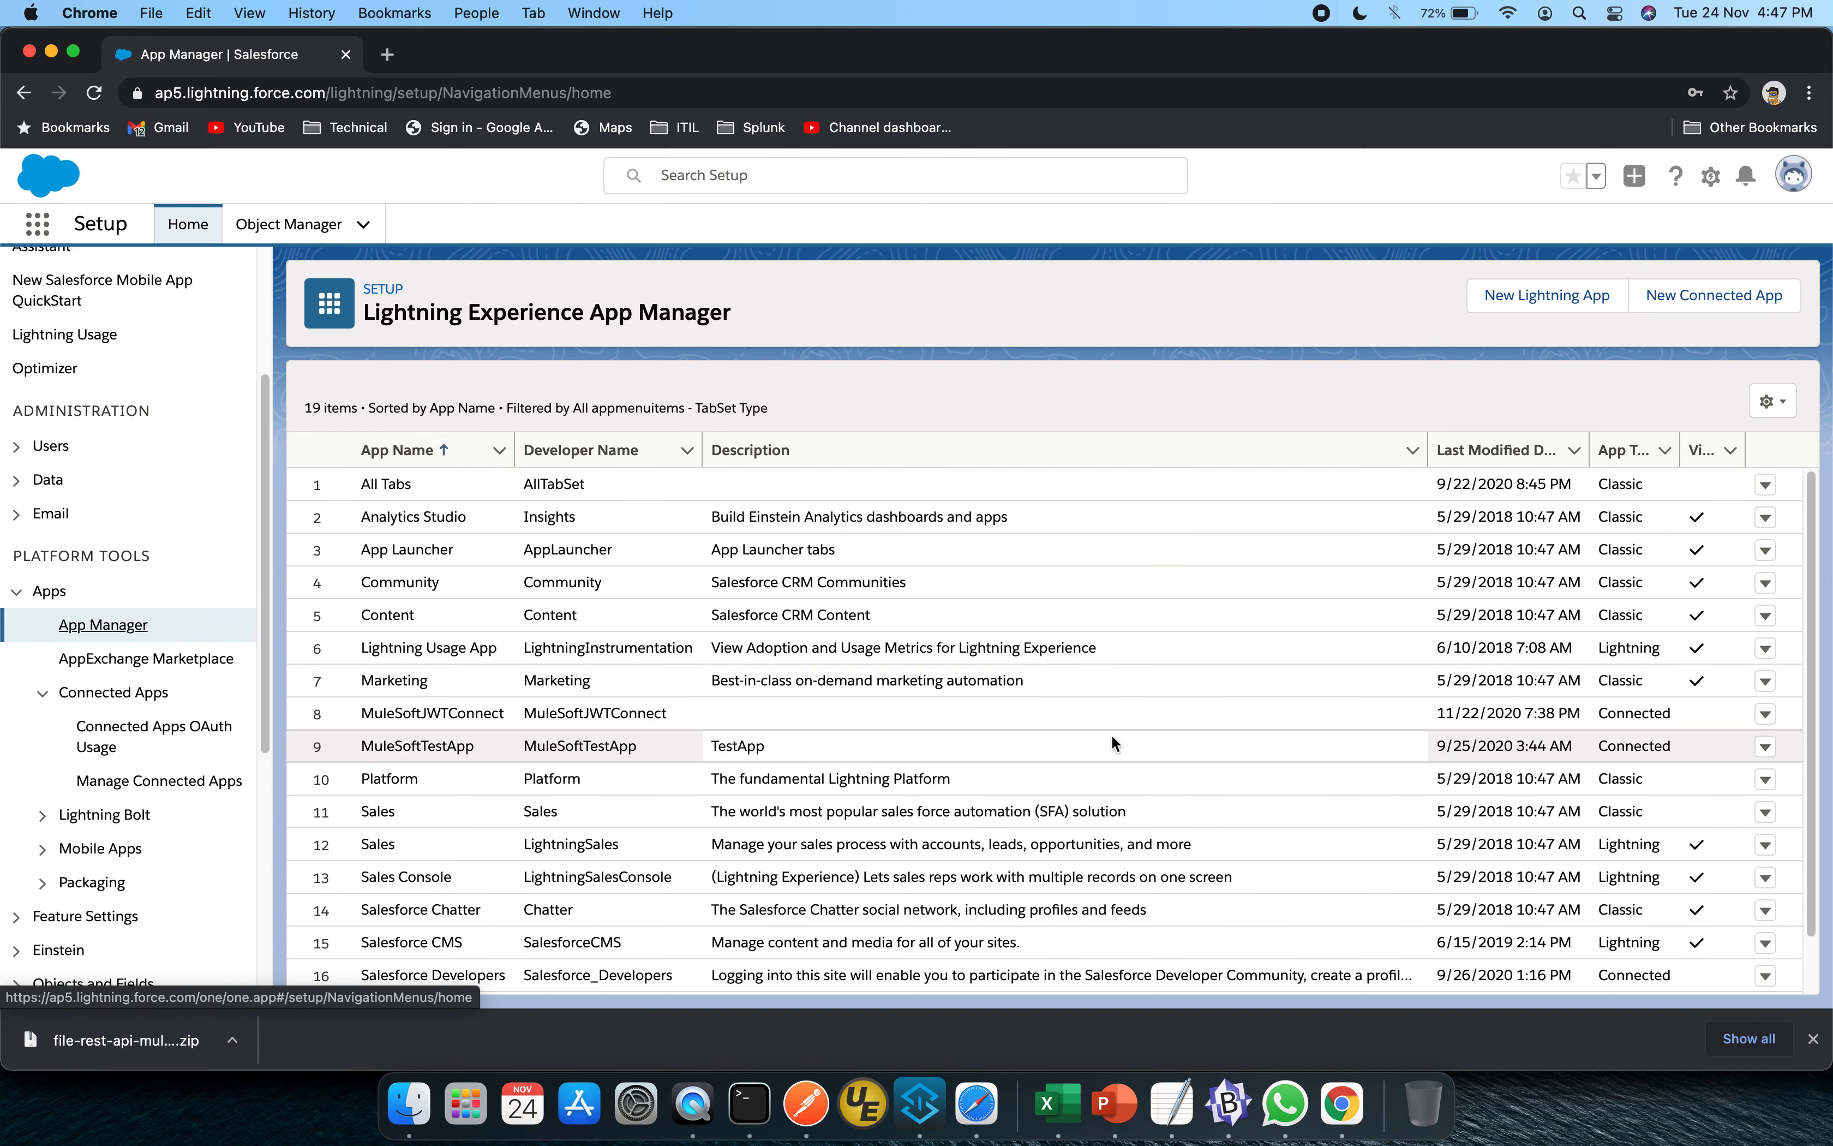
{"action": "left_click", "coordinate": [1765, 748]}
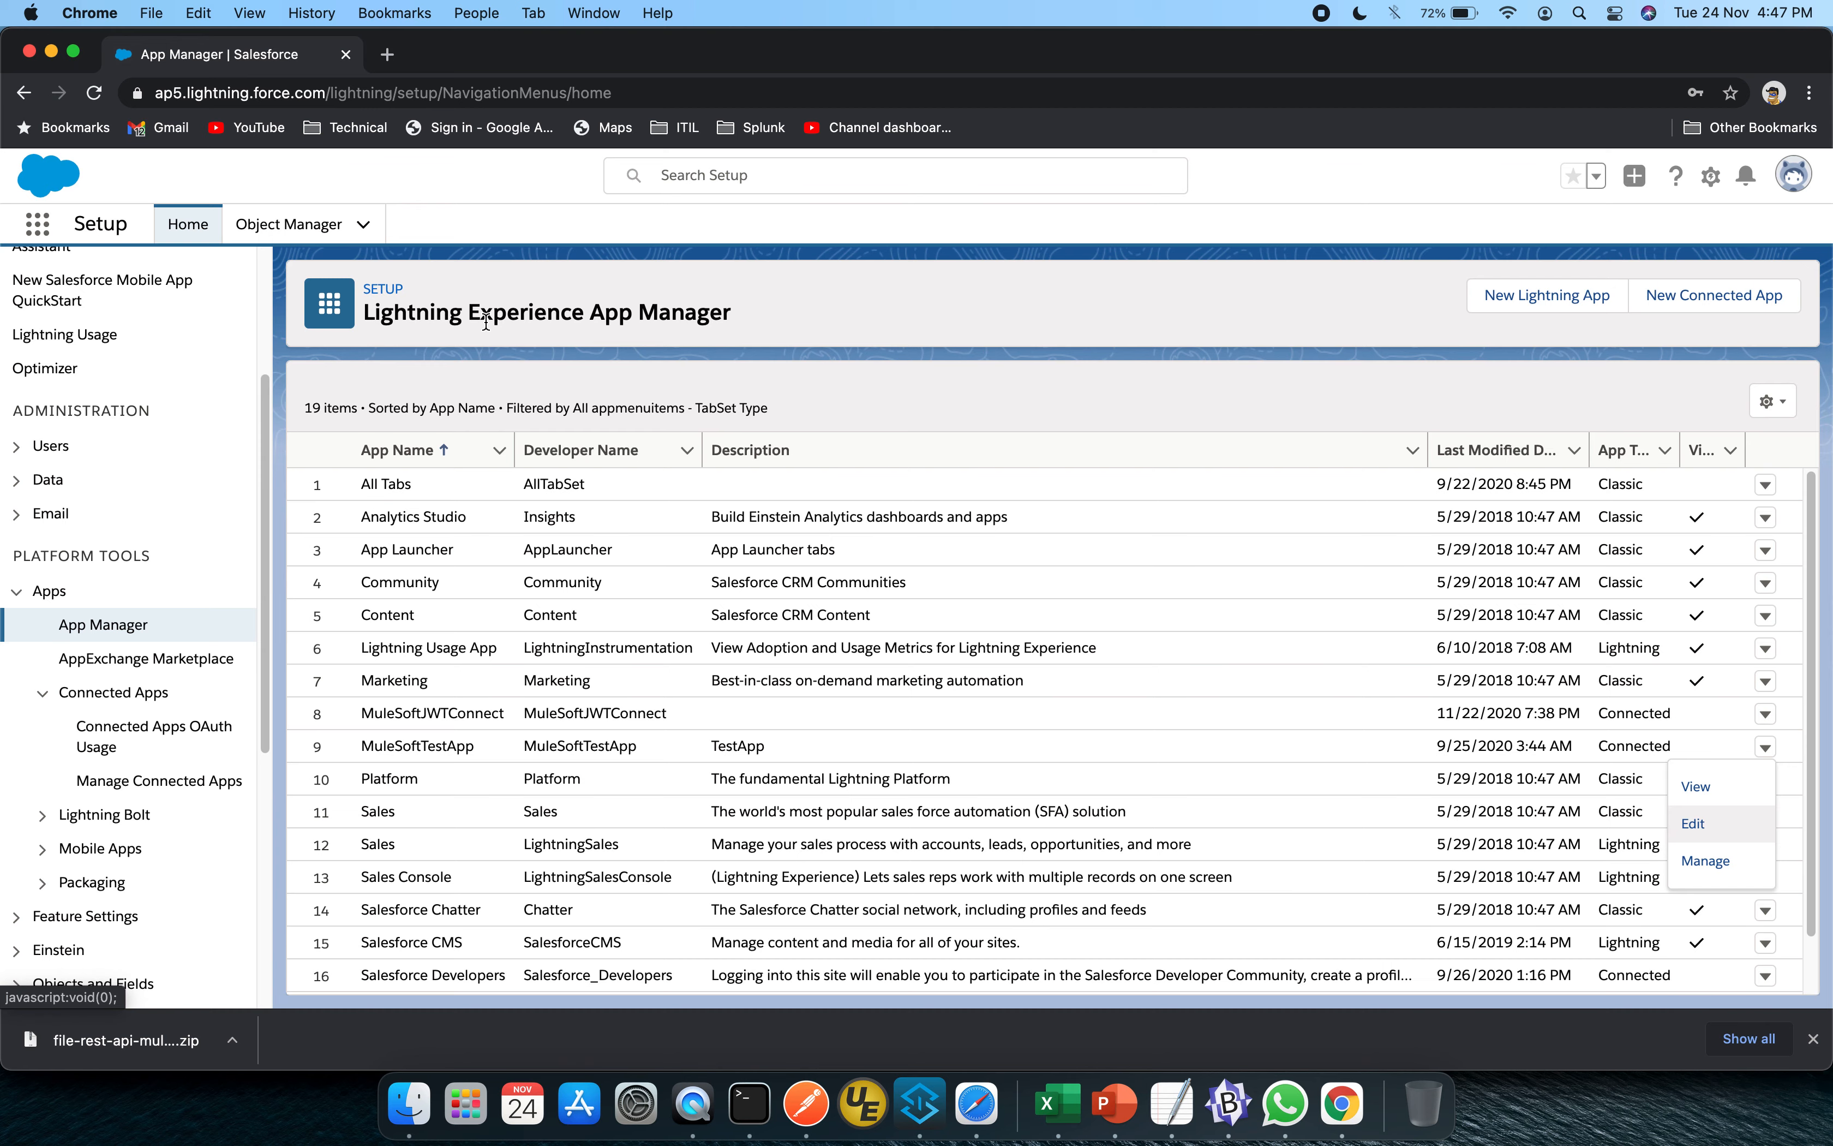
{"action": "left_click", "coordinate": [1713, 797]}
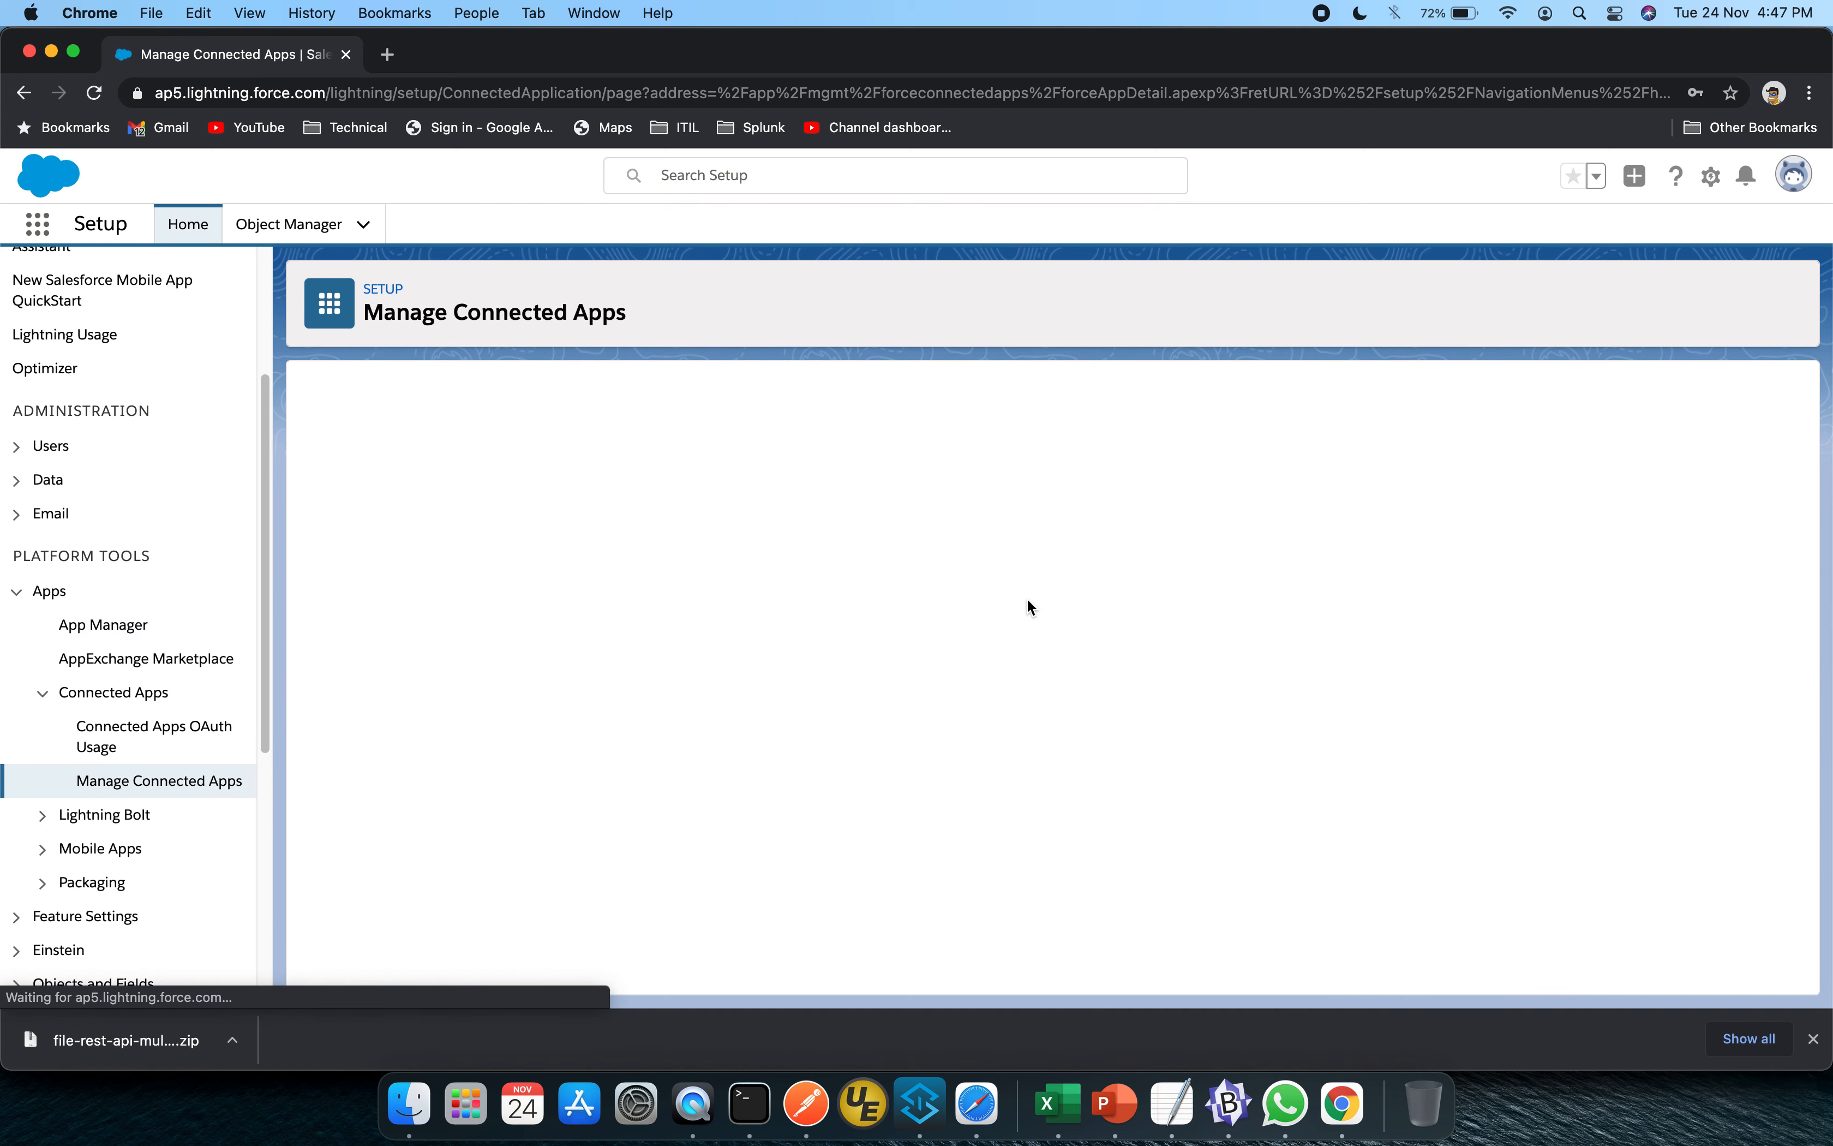
Examine MuleSoftTestApp's consumer key, consumer secret, selected OAuth scopes, callback URL and remaining OAuth settings
{"action": "scroll", "coordinate": [1027, 606], "scroll_direction": "down", "scroll_amount": 5}
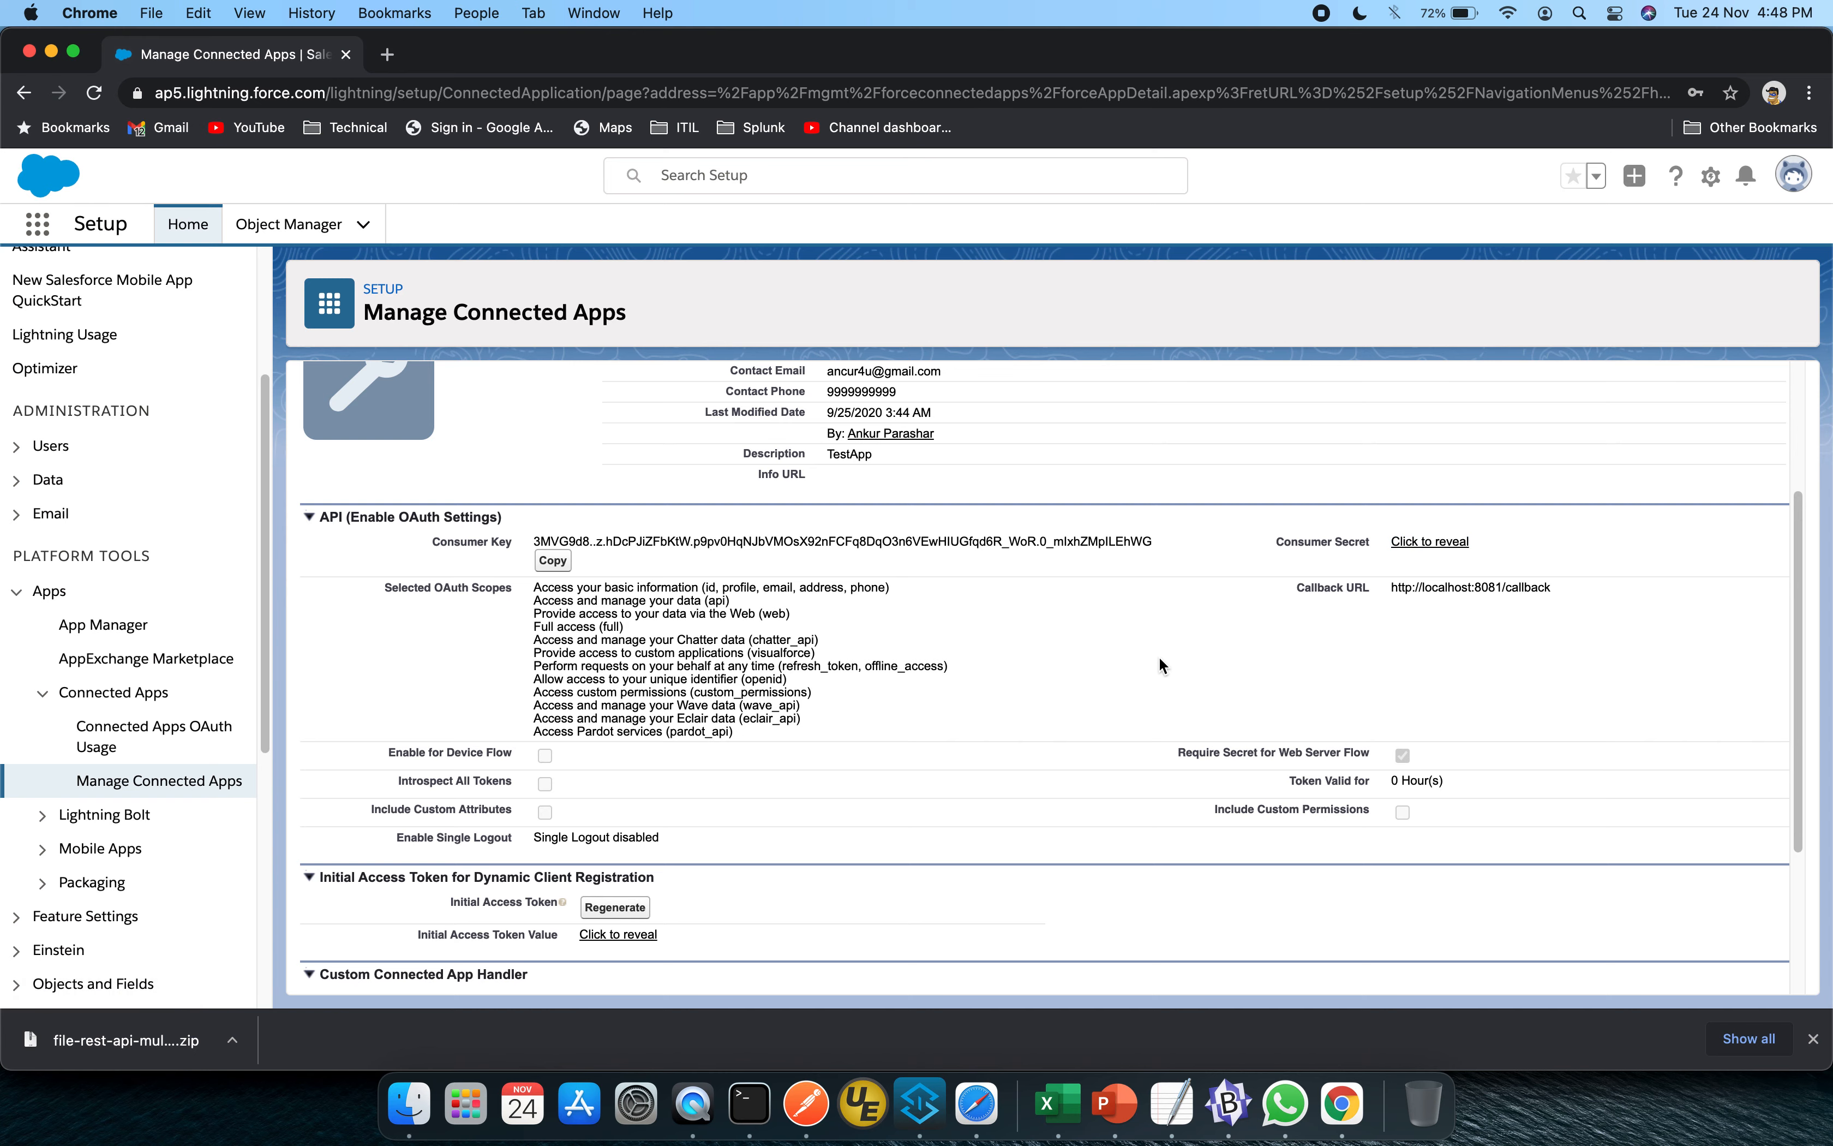
{"action": "scroll", "coordinate": [1160, 658], "scroll_direction": "down", "scroll_amount": 2}
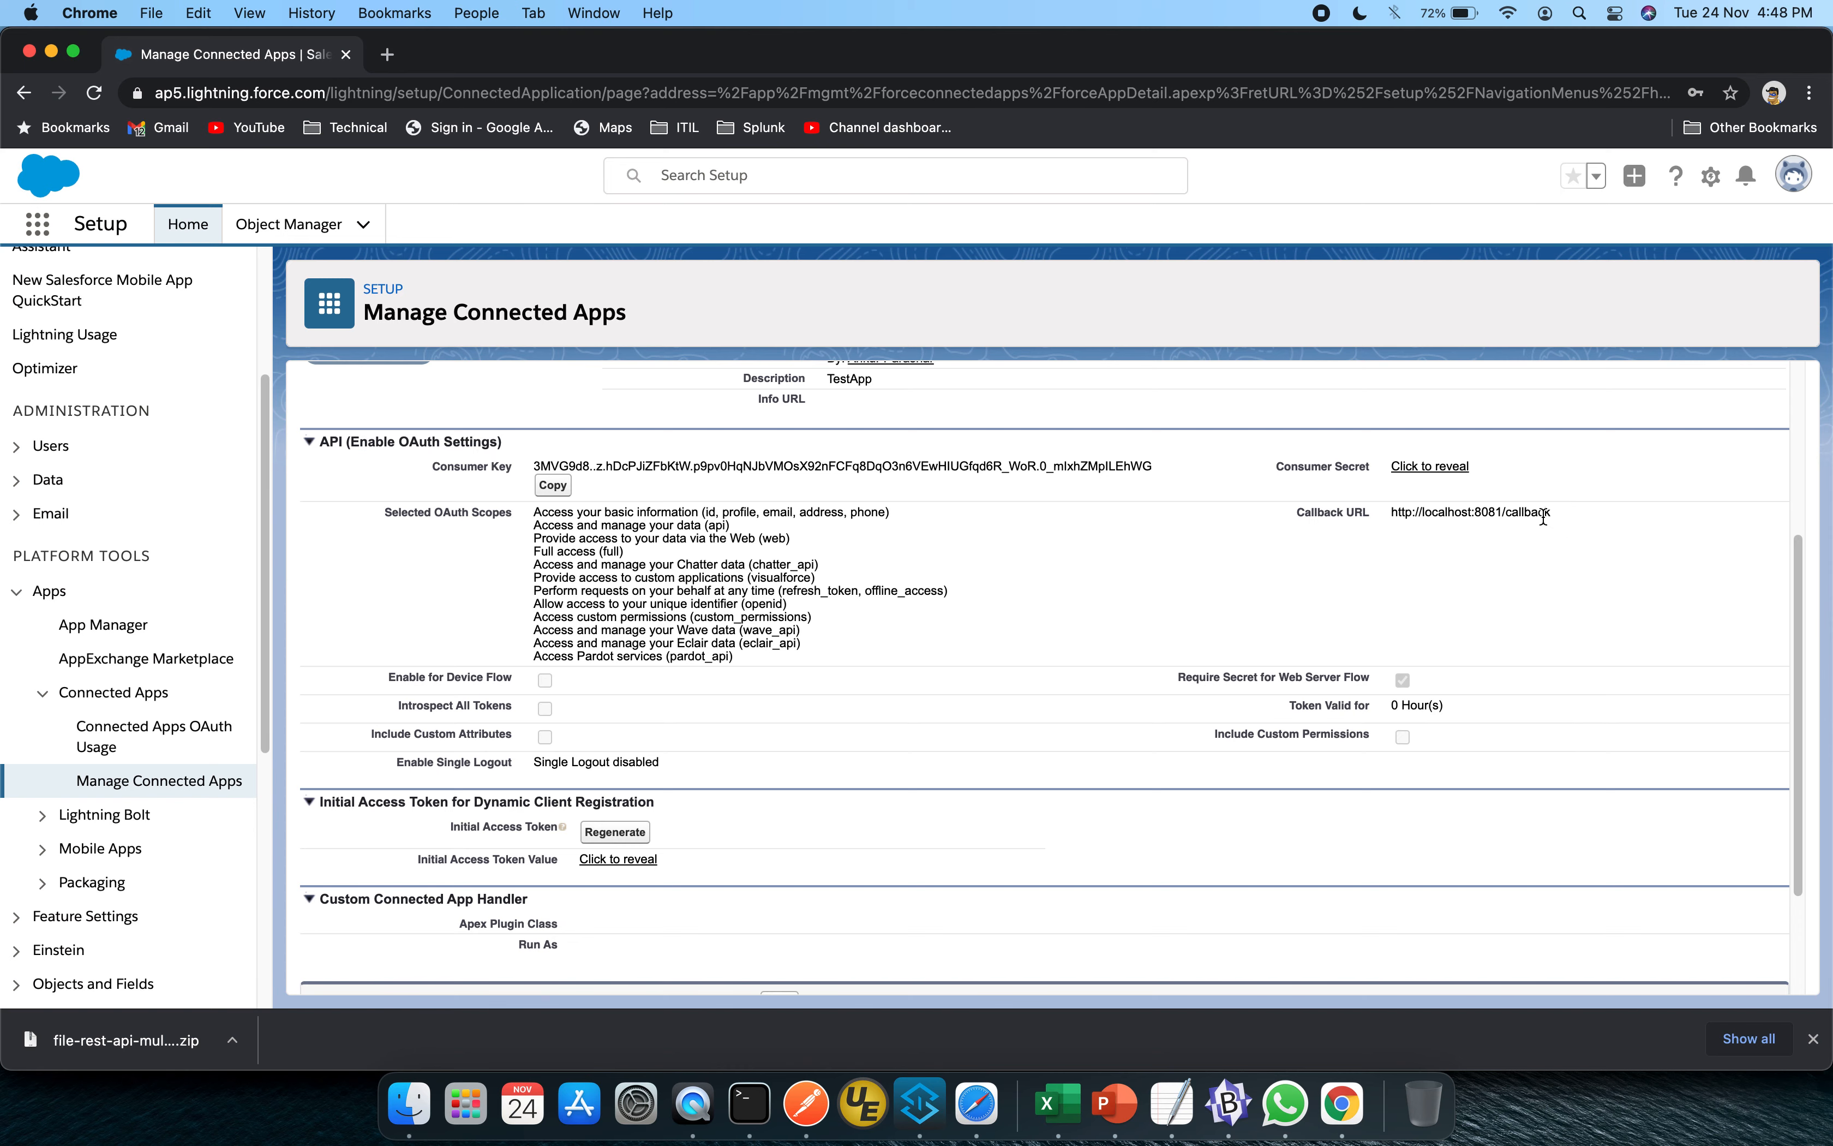
{"action": "scroll", "coordinate": [1351, 682], "scroll_direction": "down", "scroll_amount": 3}
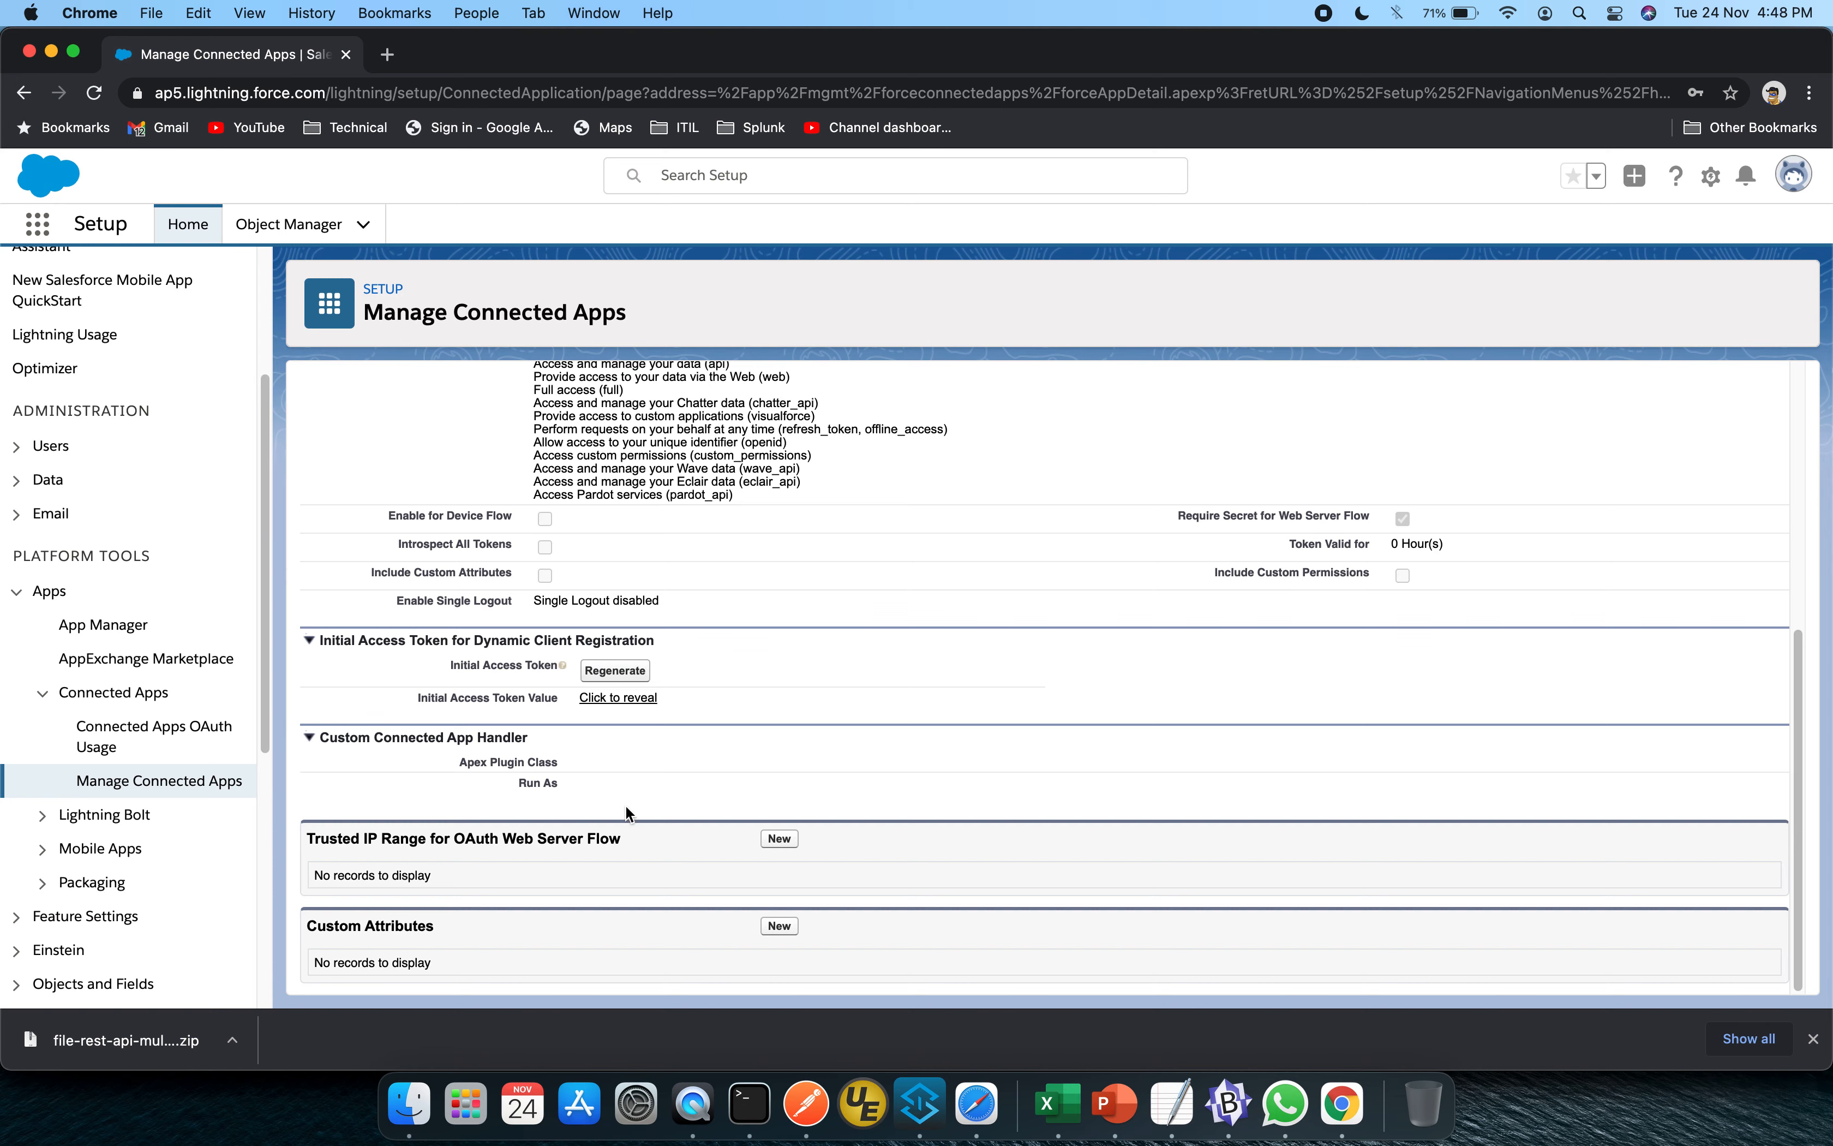
{"action": "scroll", "coordinate": [853, 808], "scroll_direction": "up", "scroll_amount": 6}
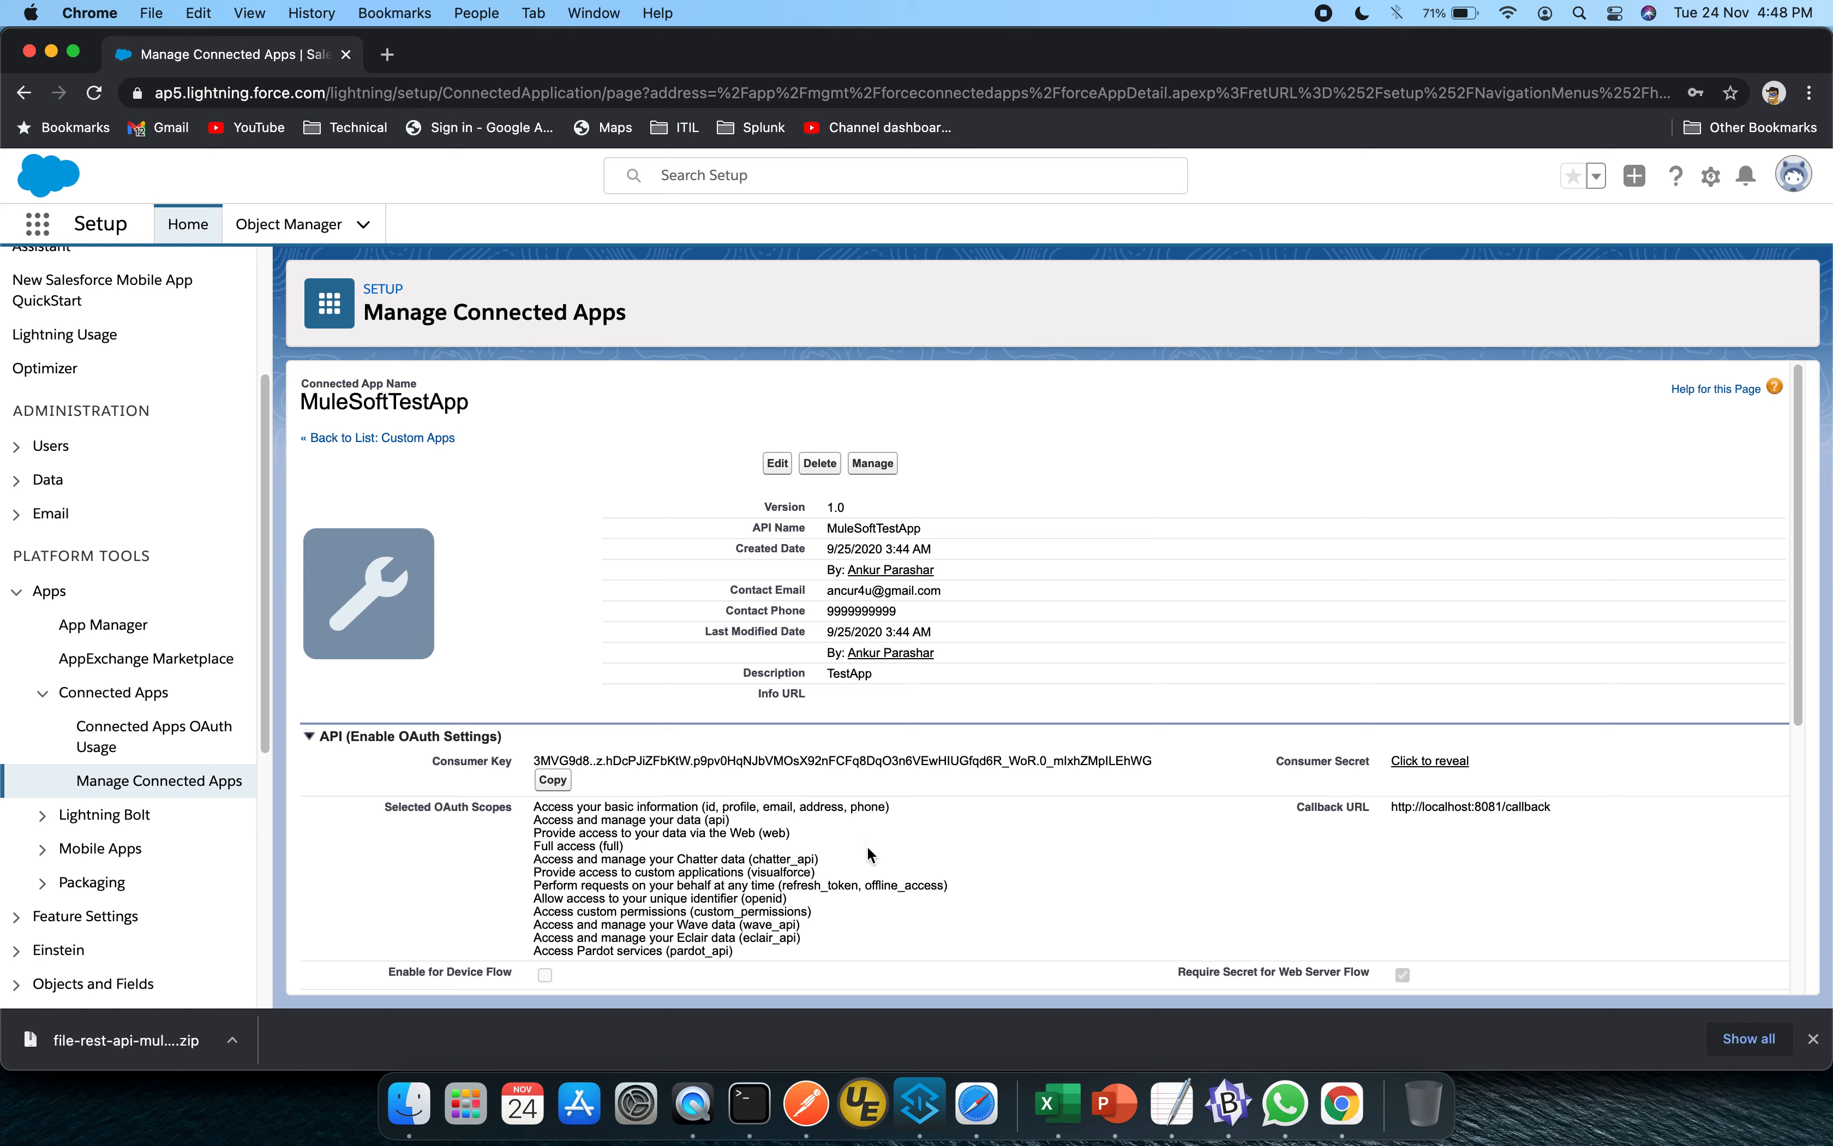
Switch to Anypoint Studio and show the global configuration elements of mule-domain-config
{"action": "left_click", "coordinate": [922, 1089]}
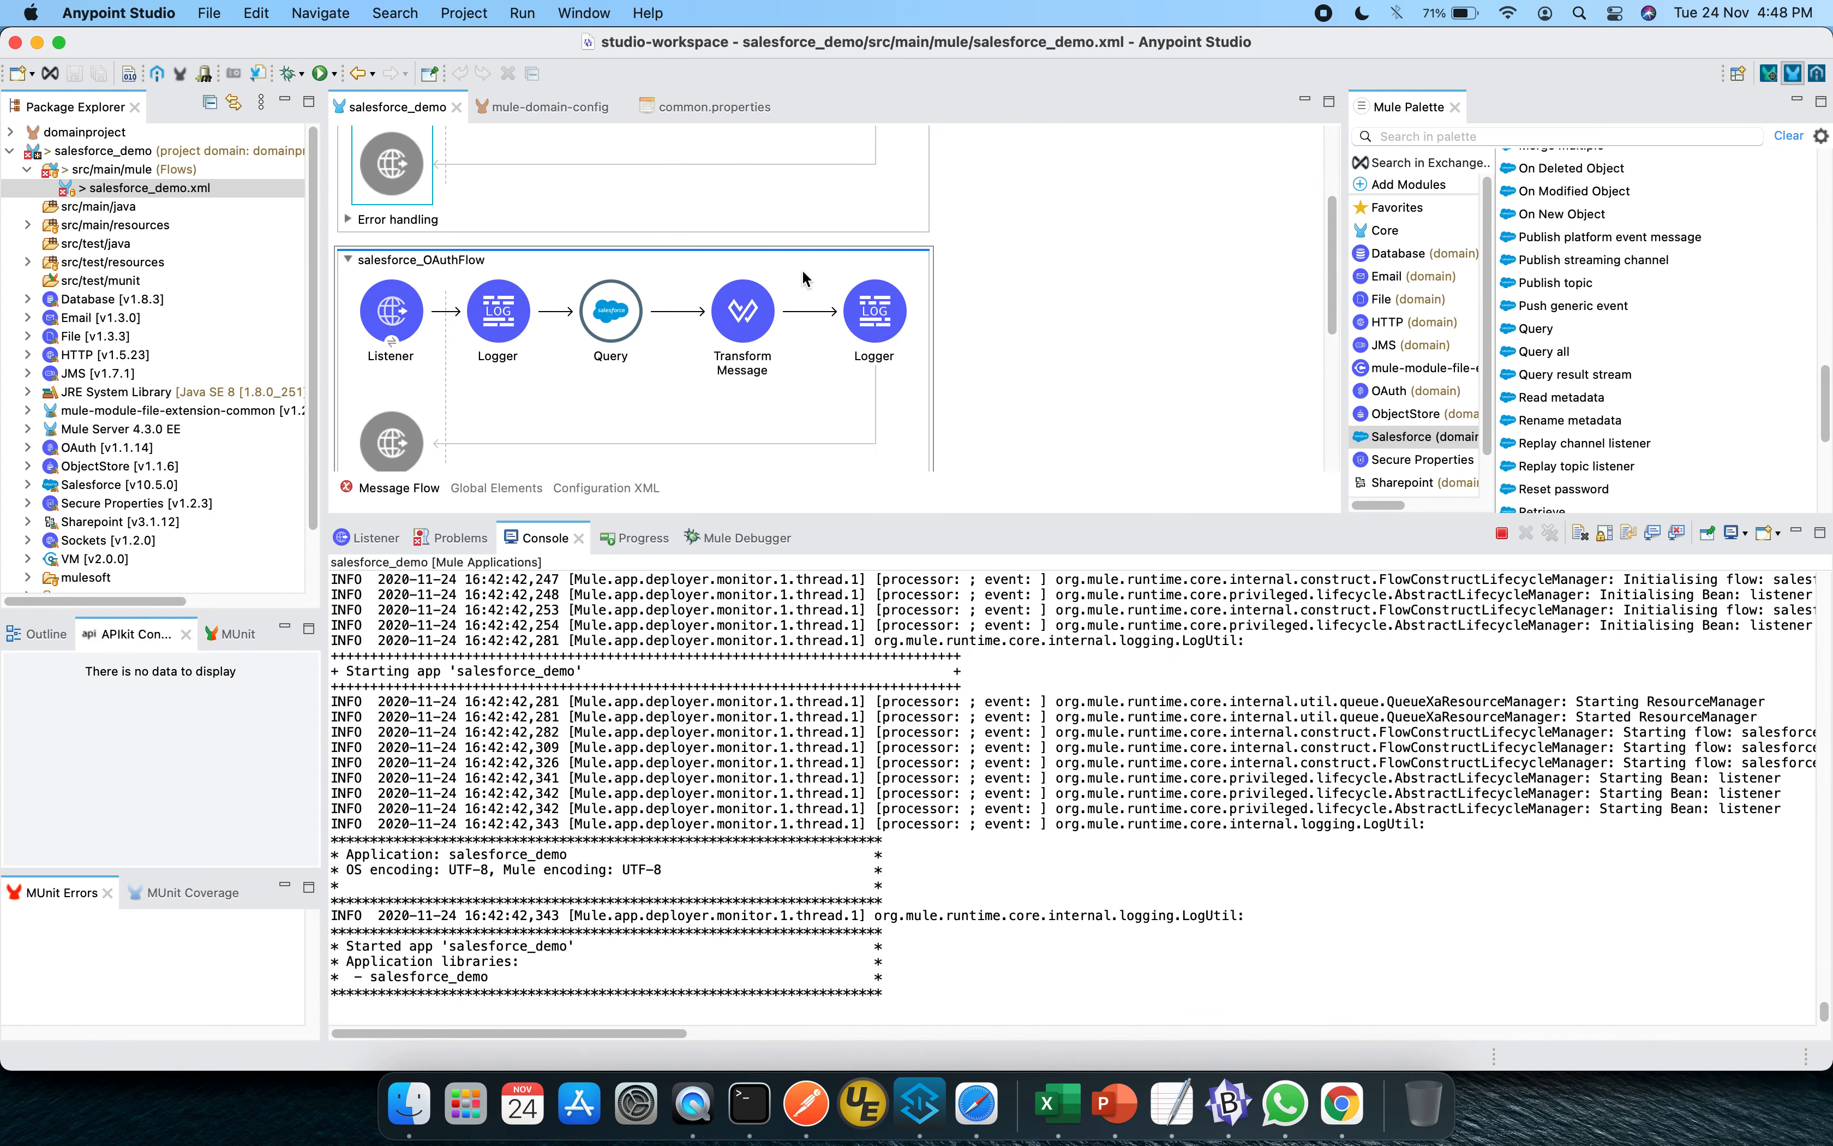
{"action": "left_click", "coordinate": [533, 110]}
{"action": "left_click", "coordinate": [951, 416]}
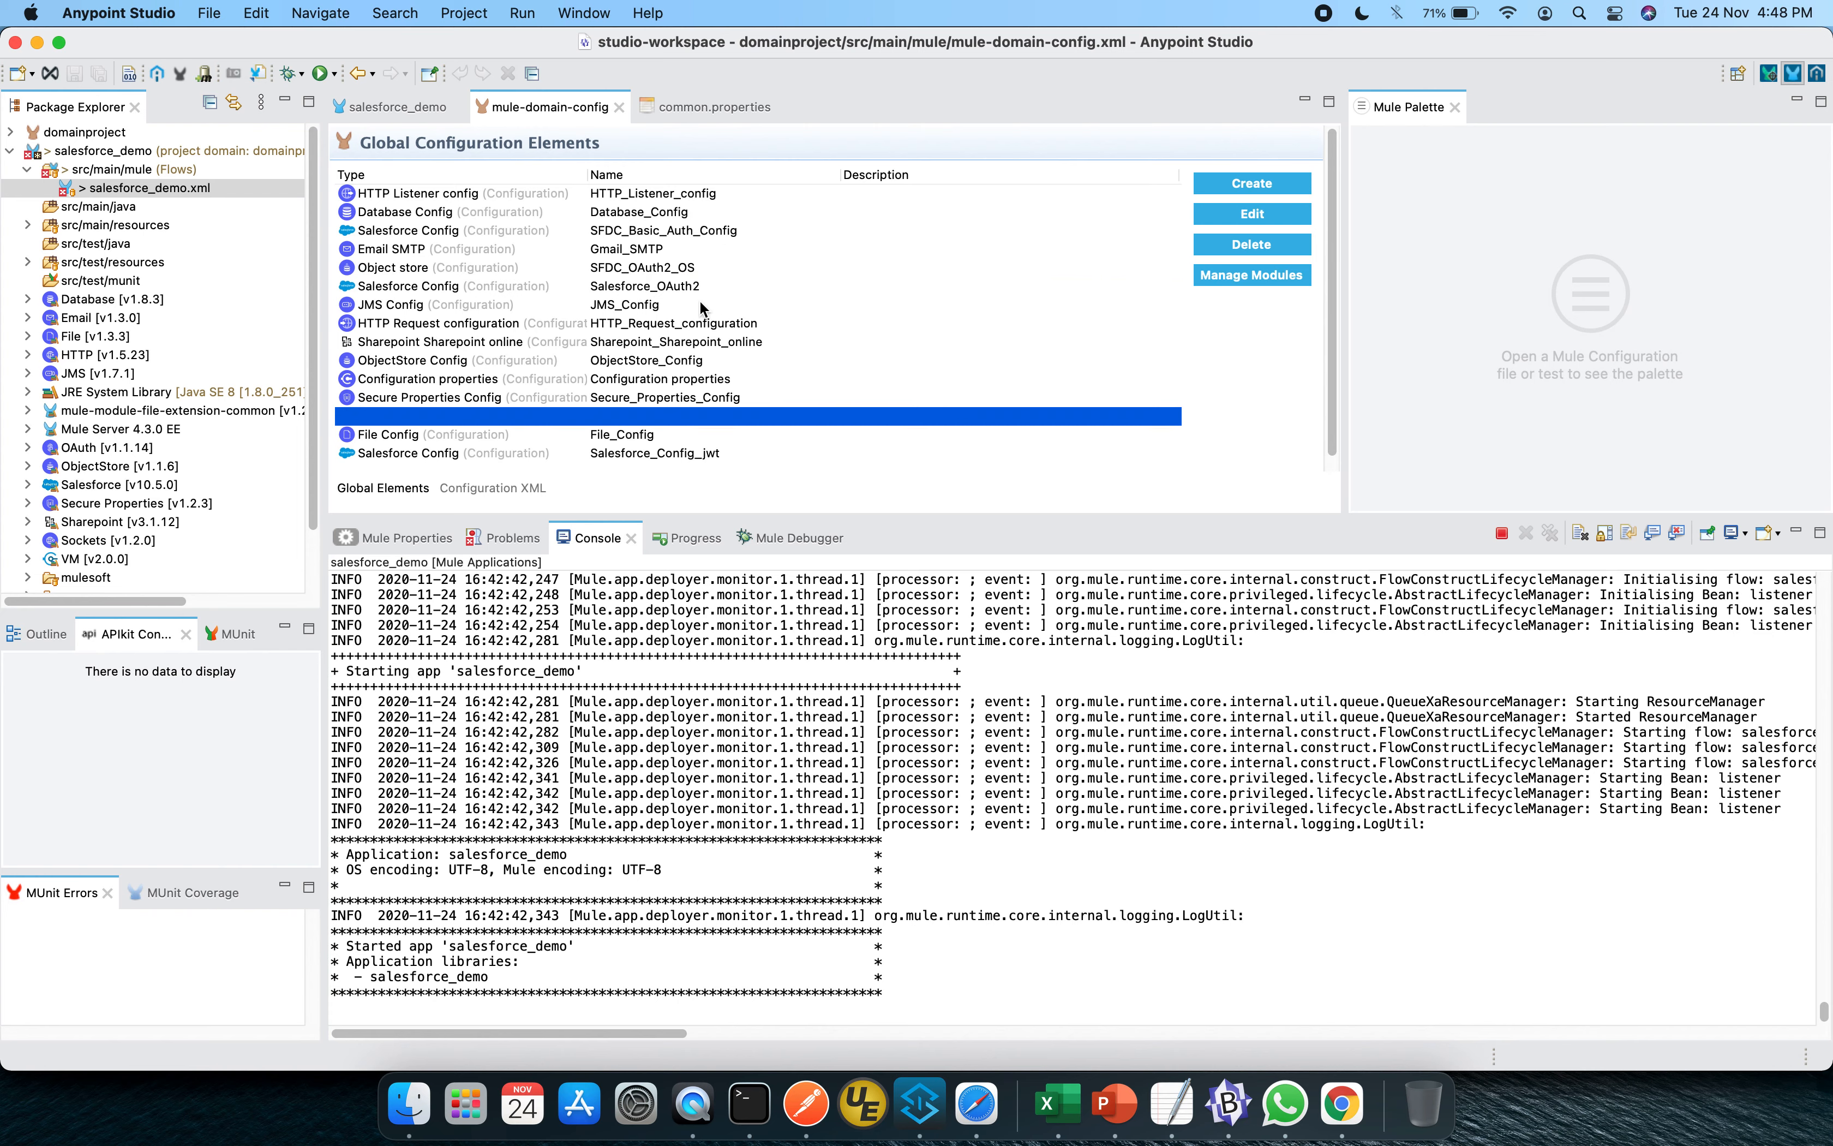
Start a new Salesforce Config global element and examine its available connection types
{"action": "left_click", "coordinate": [1274, 183]}
{"action": "type", "text": "sales"}
{"action": "left_click", "coordinate": [710, 259]}
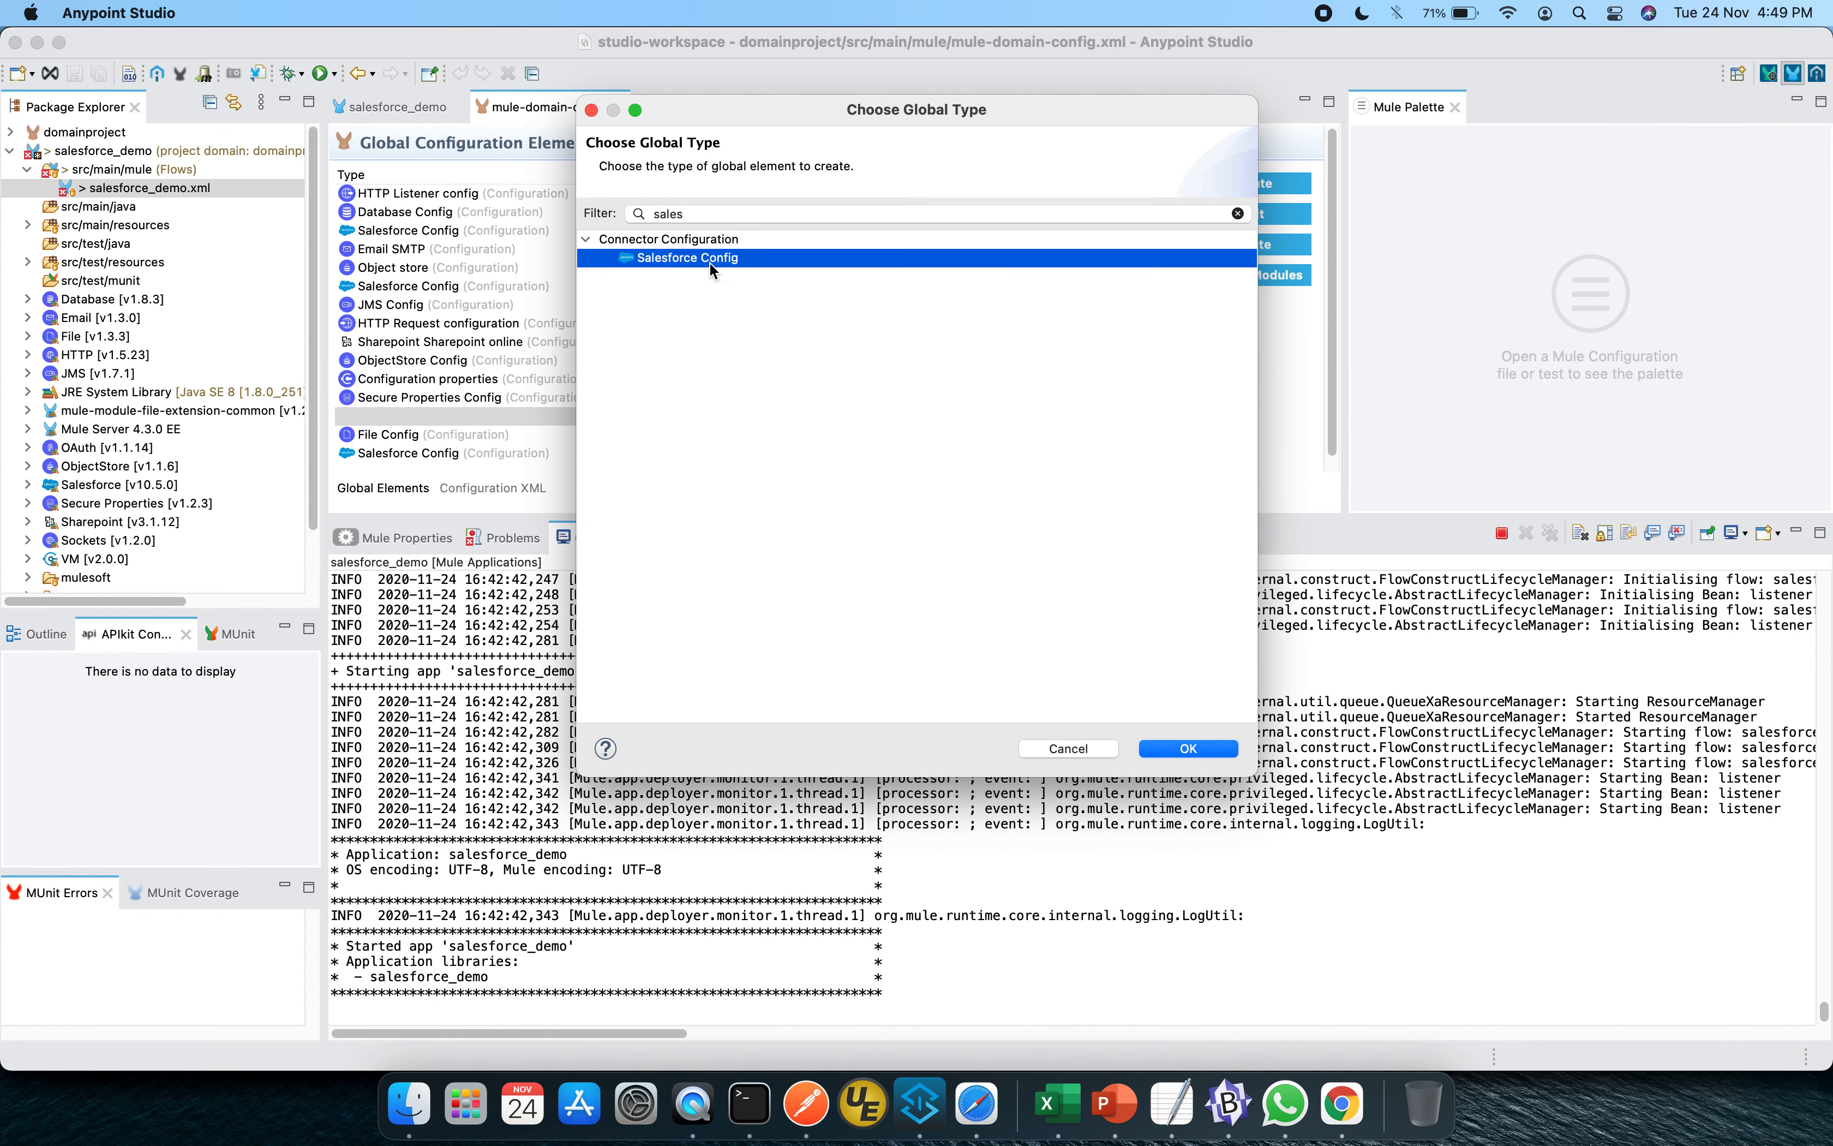
{"action": "double_click", "coordinate": [709, 259]}
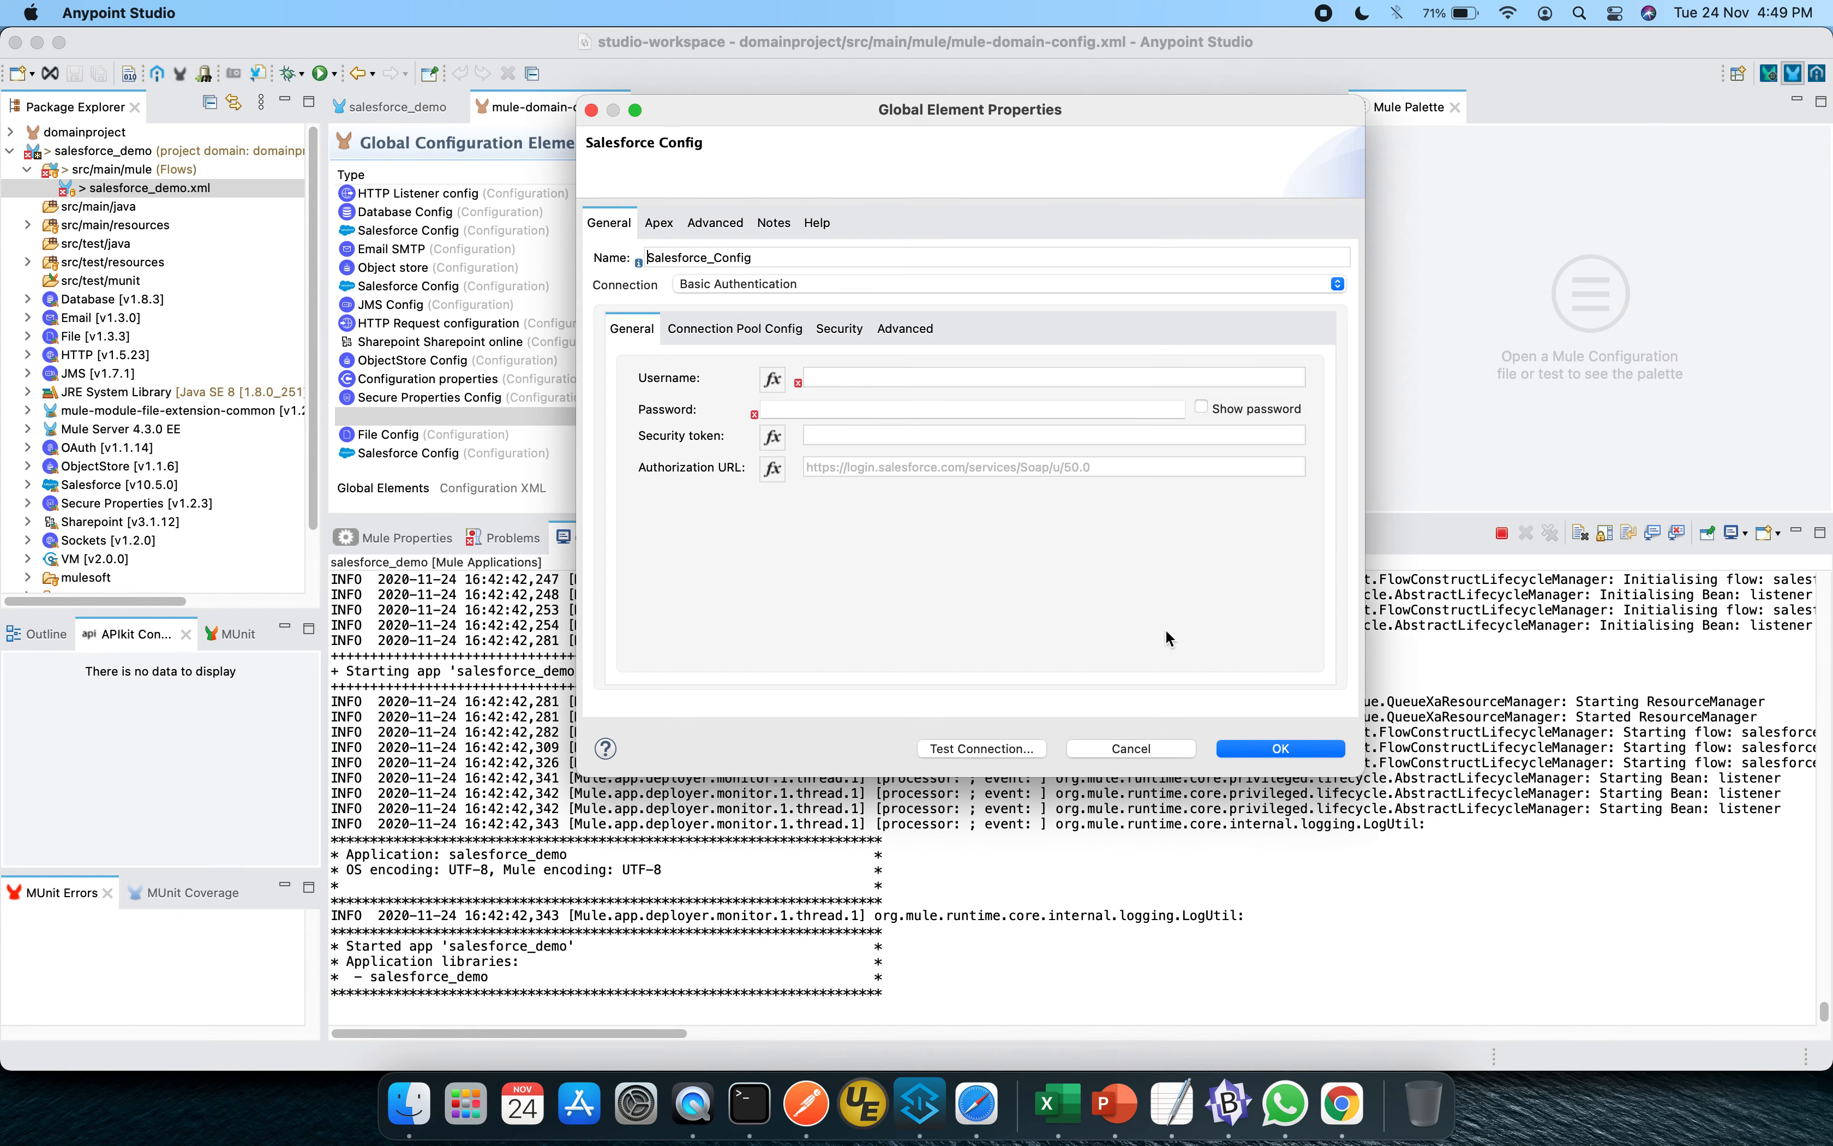
{"action": "left_click", "coordinate": [1186, 287]}
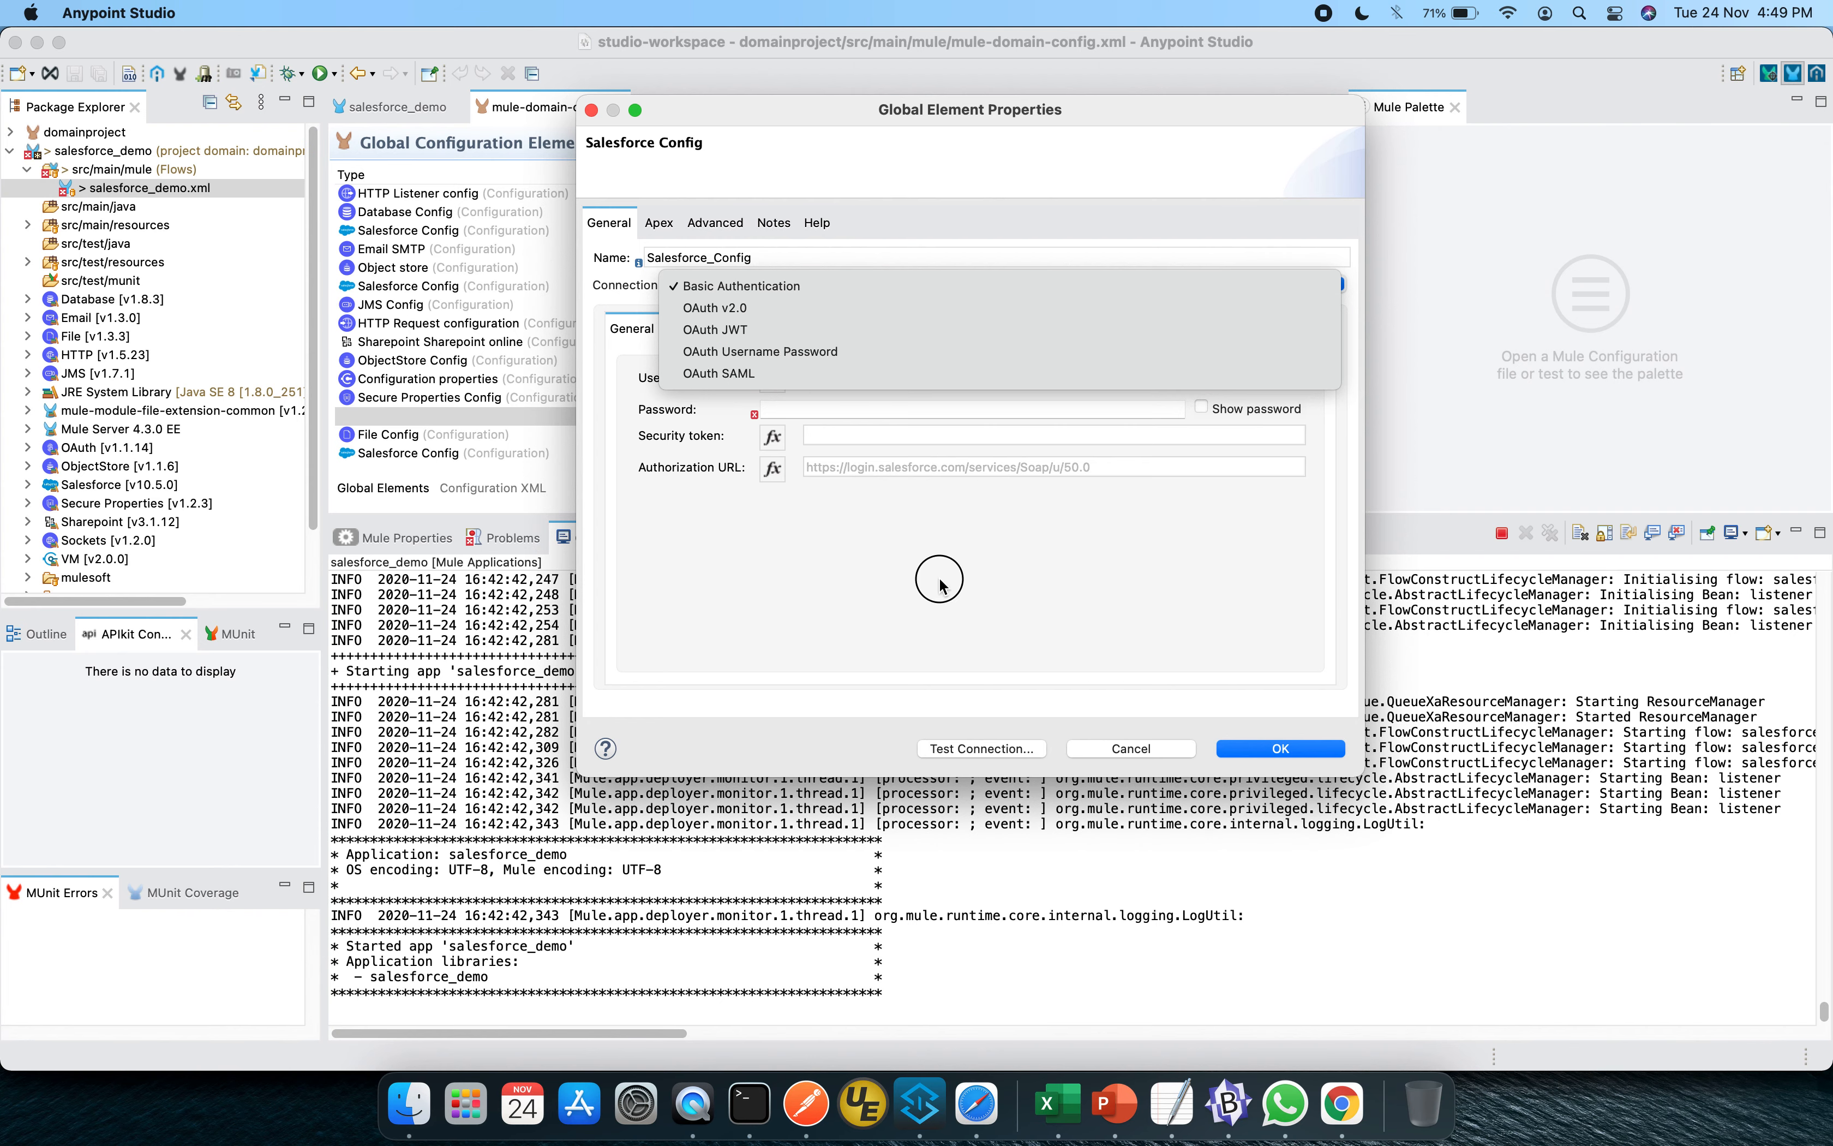
{"action": "left_click", "coordinate": [940, 578]}
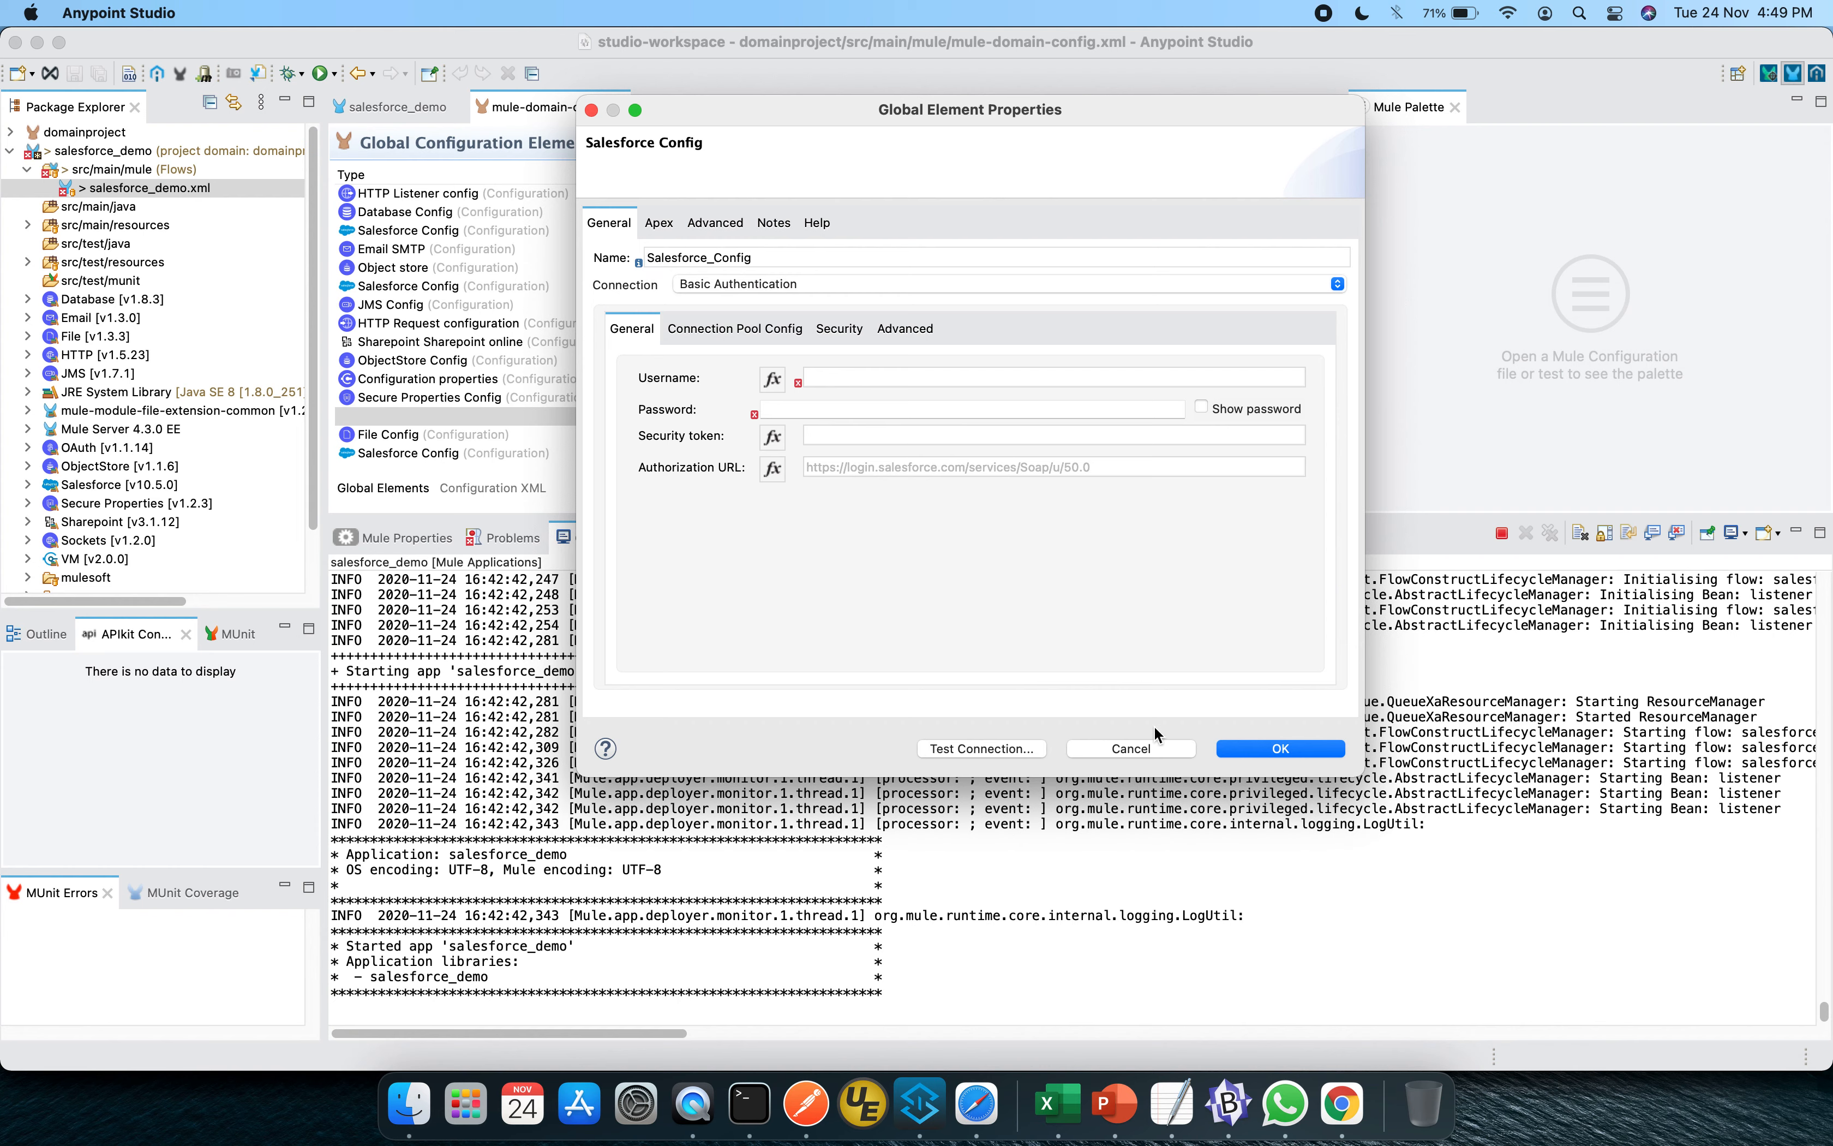
Set the new configuration's connection to OAuth v2.0, review its required fields, and discard the configuration
{"action": "left_click", "coordinate": [1320, 285]}
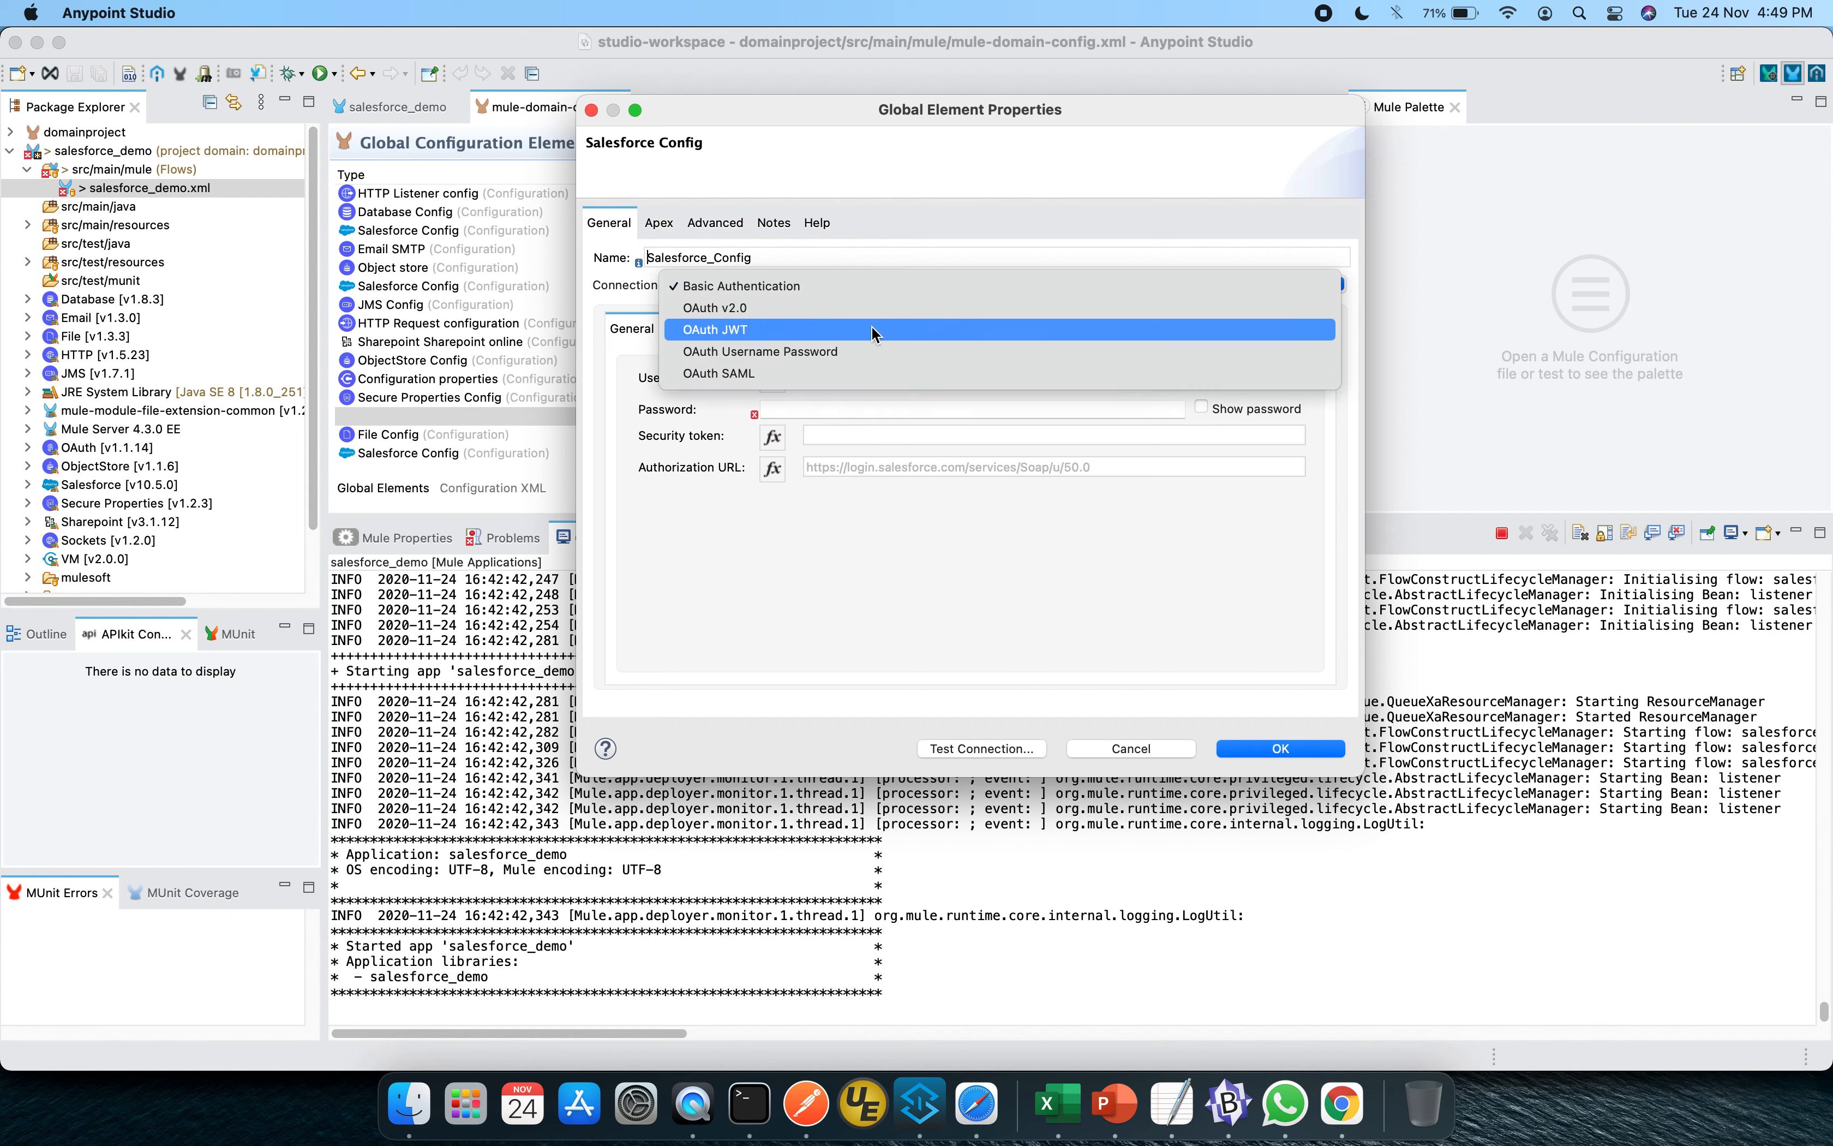
{"action": "left_click", "coordinate": [909, 314]}
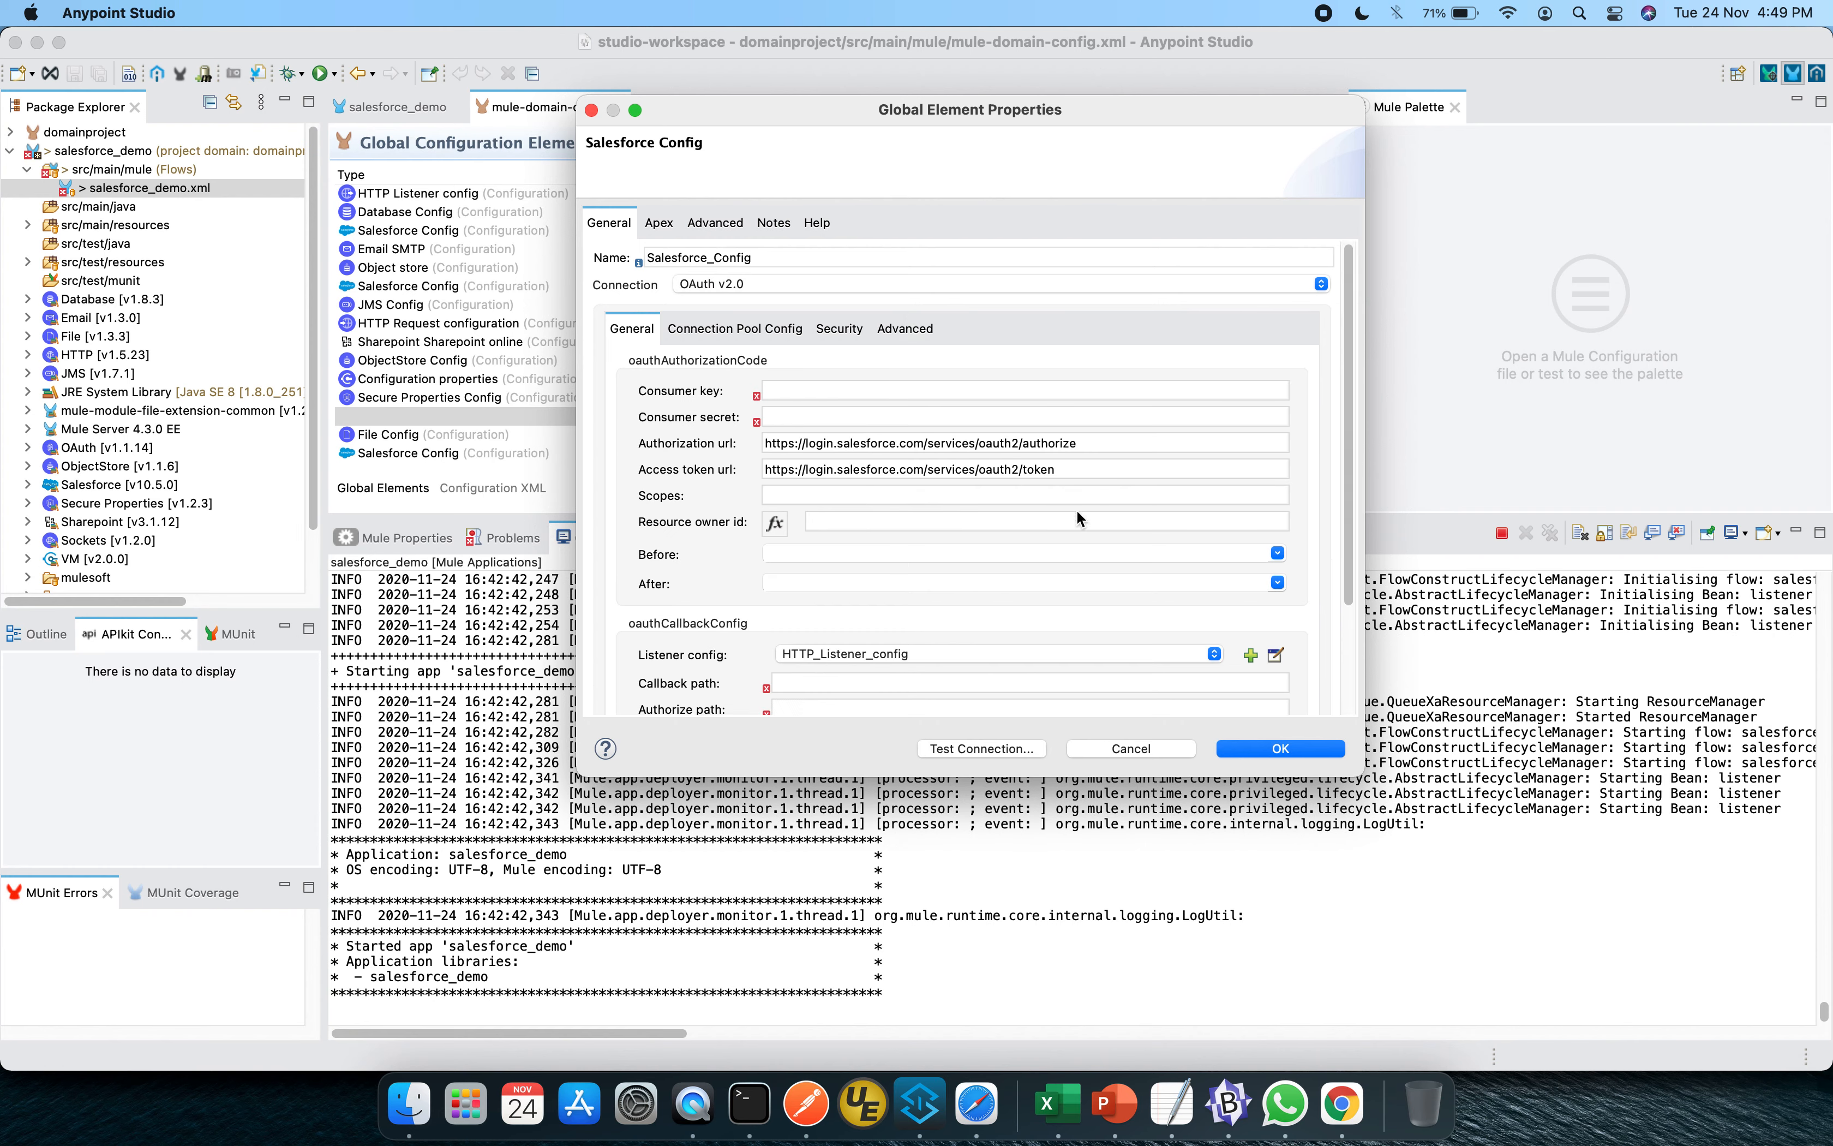
{"action": "scroll", "coordinate": [1077, 511], "scroll_direction": "down", "scroll_amount": 5}
{"action": "scroll", "coordinate": [1076, 512], "scroll_direction": "up", "scroll_amount": 5}
{"action": "left_click", "coordinate": [1148, 748]}
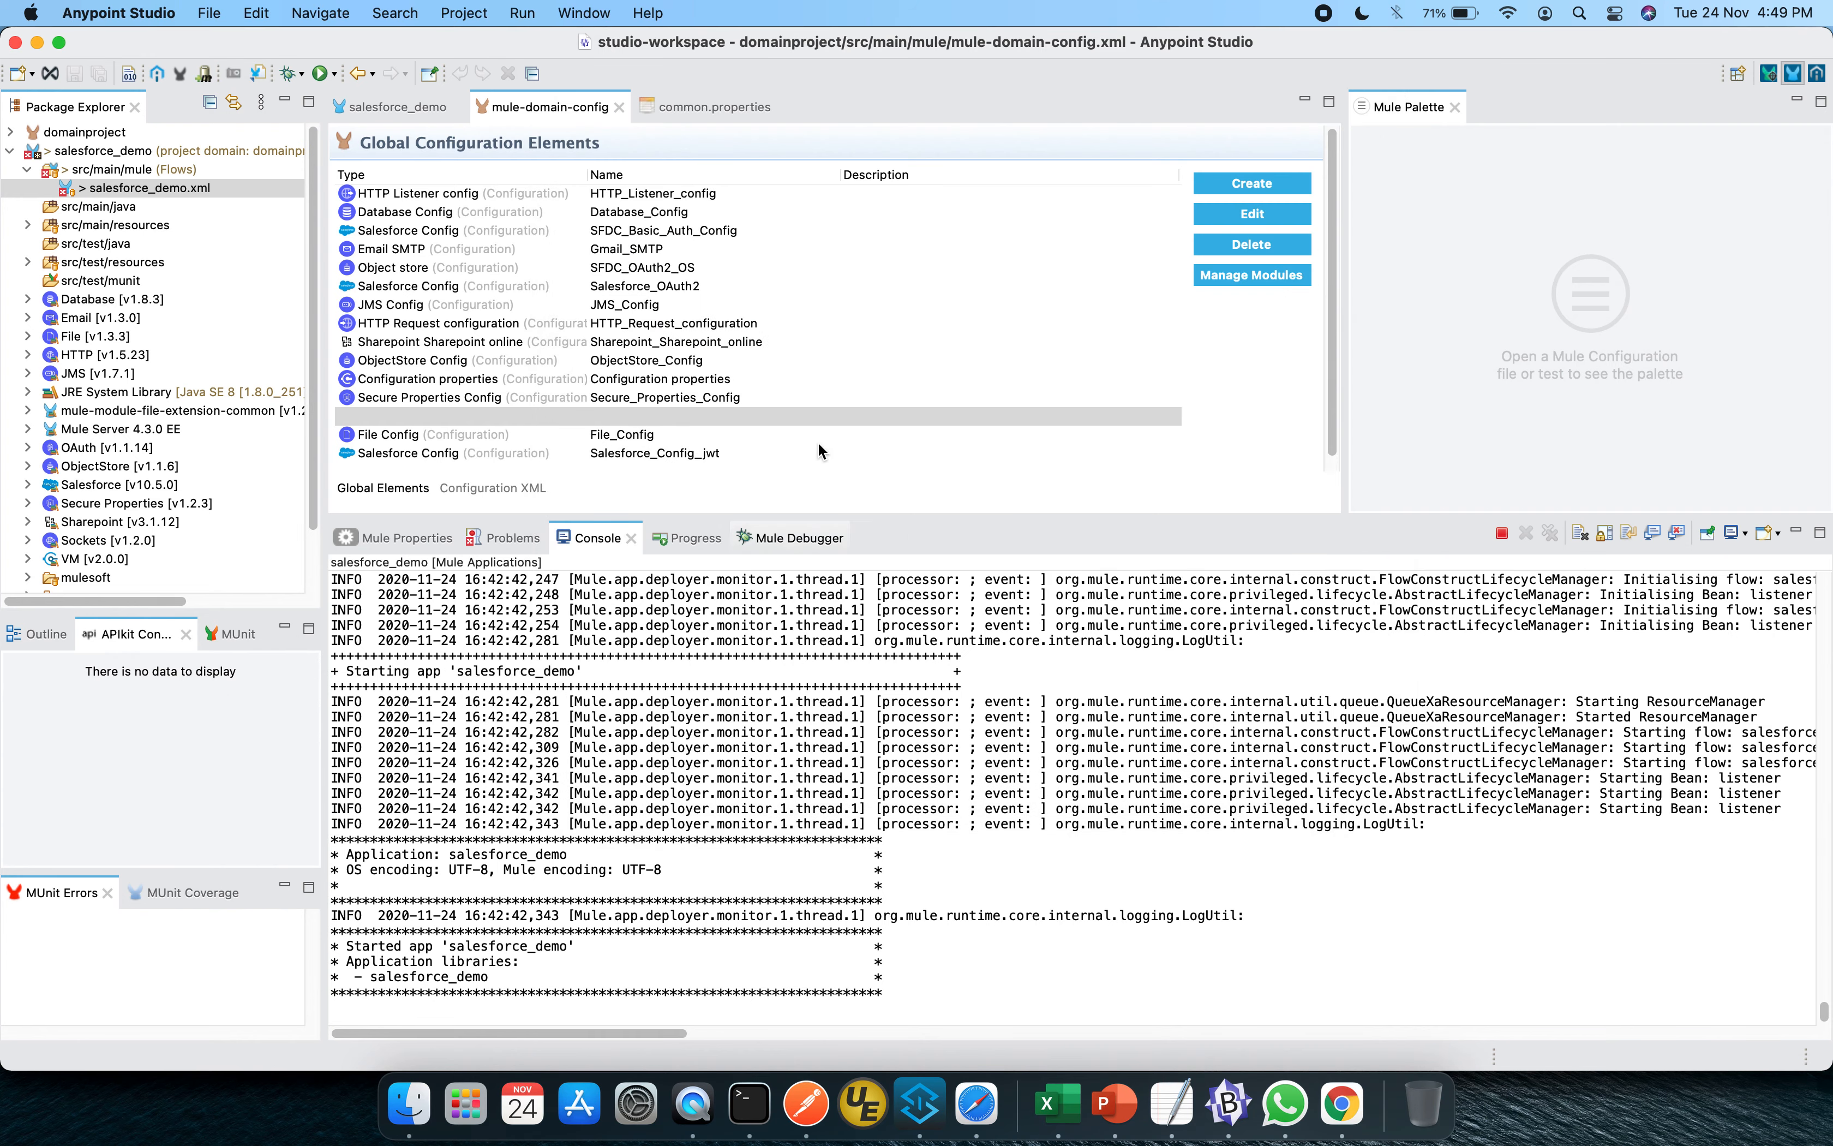
Open the existing Salesforce_OAuth2 configuration and compare its consumer key, secret and callback settings with the MuleSoftTestApp connected app in Salesforce
{"action": "left_click", "coordinate": [691, 286]}
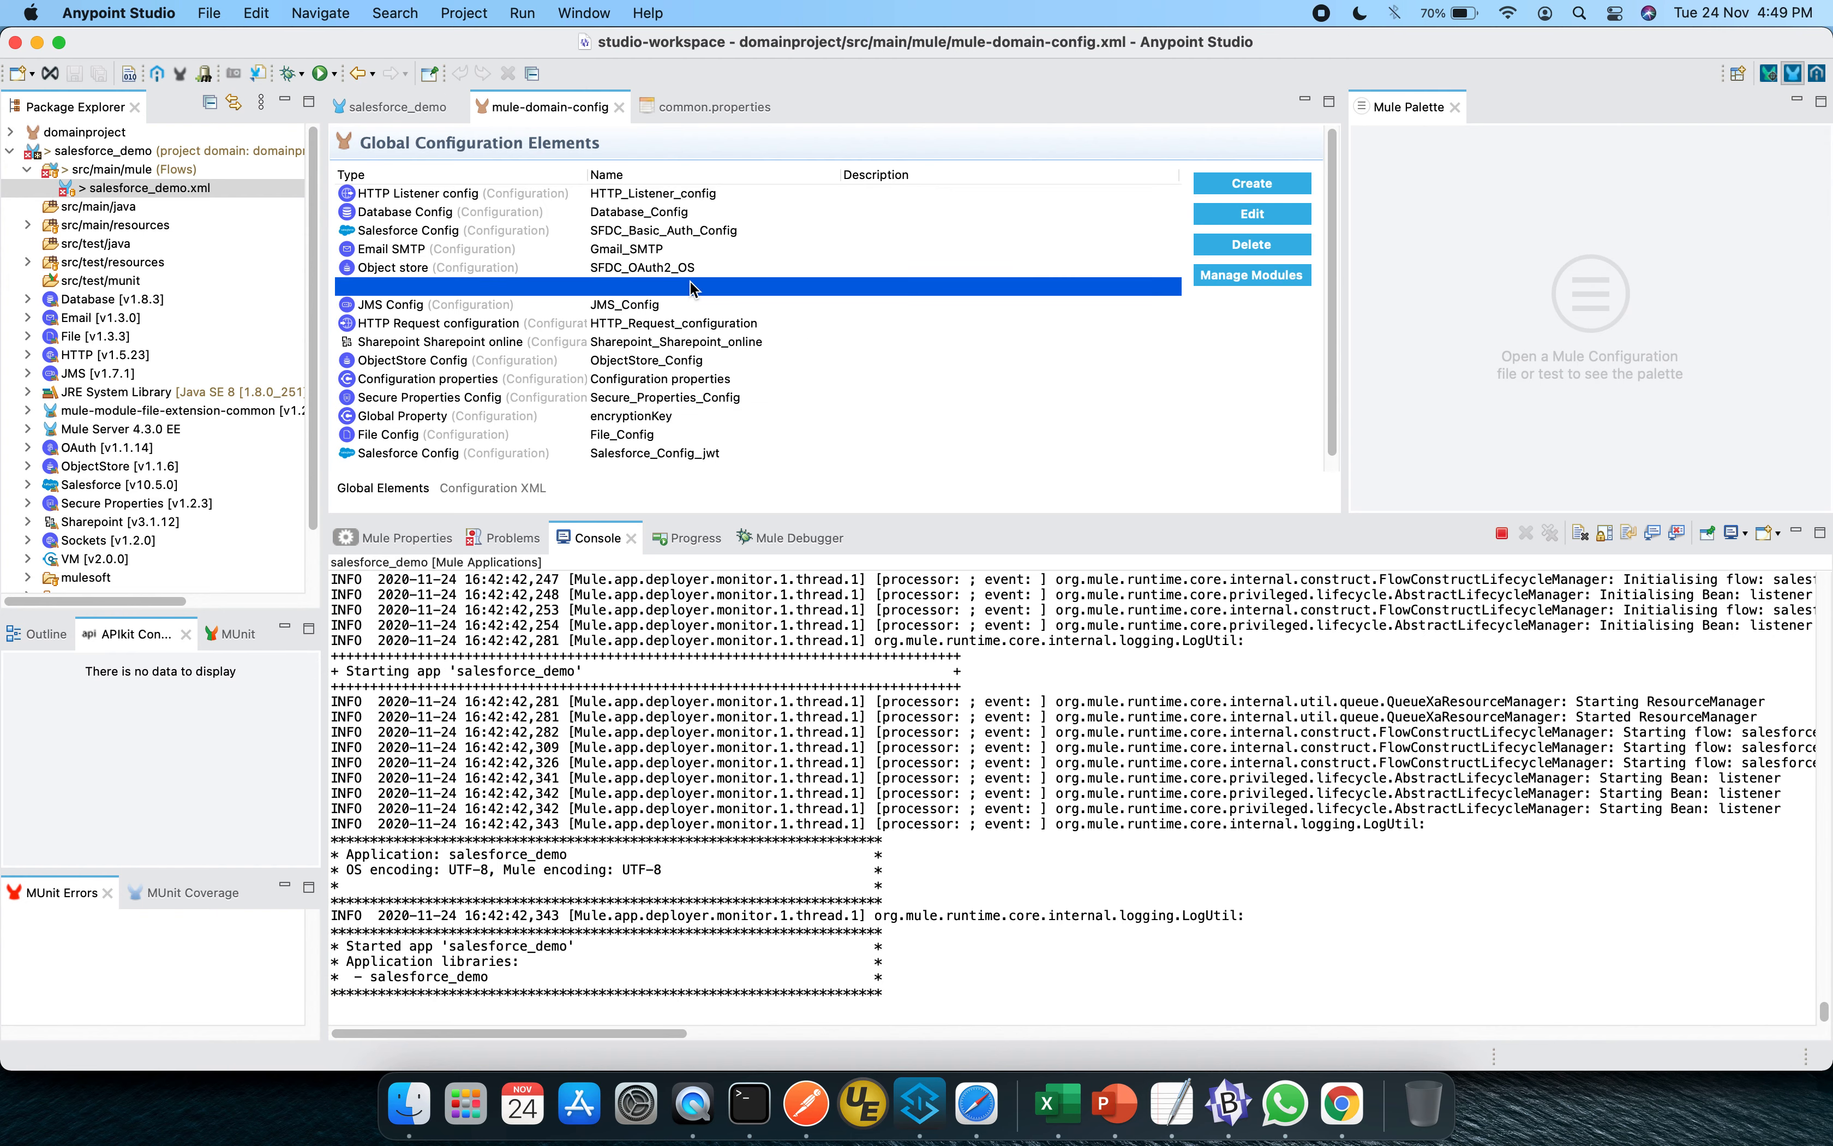
{"action": "double_click", "coordinate": [692, 286]}
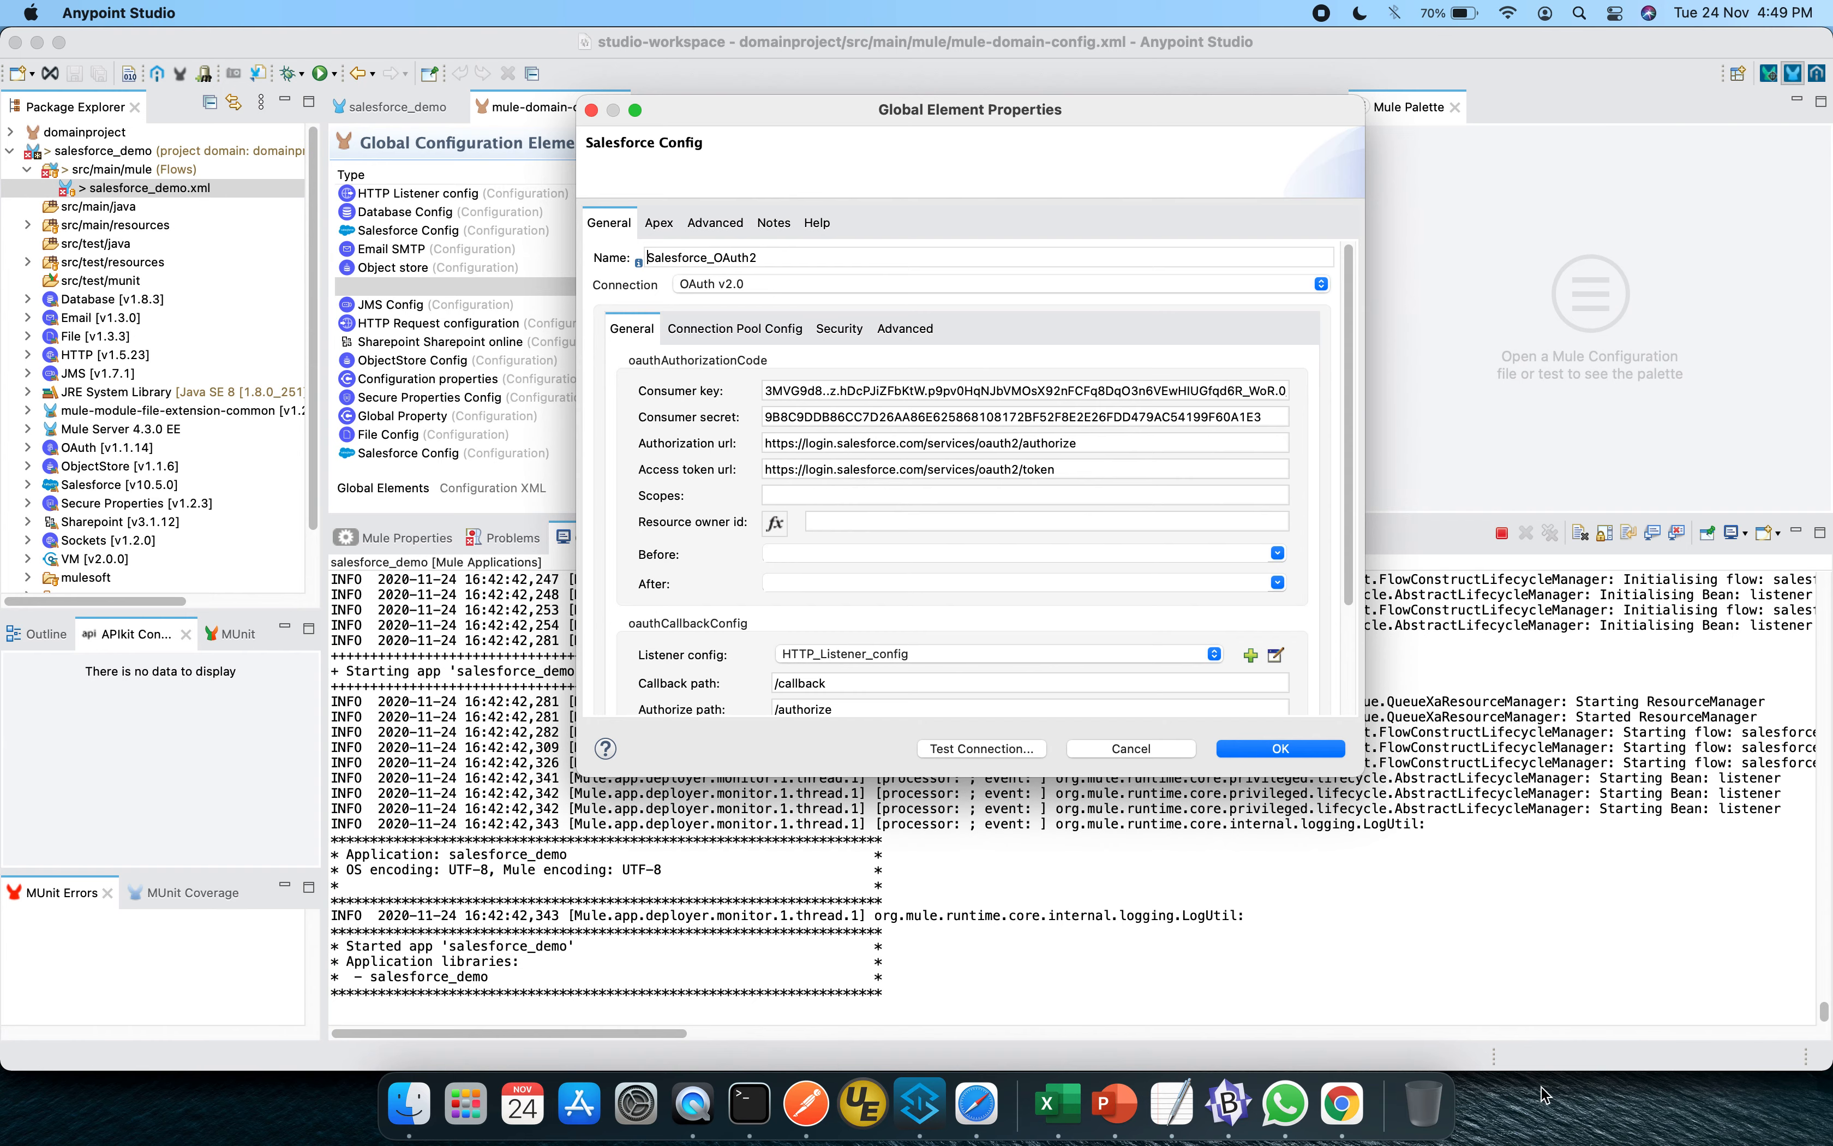
{"action": "left_click", "coordinate": [1343, 1099]}
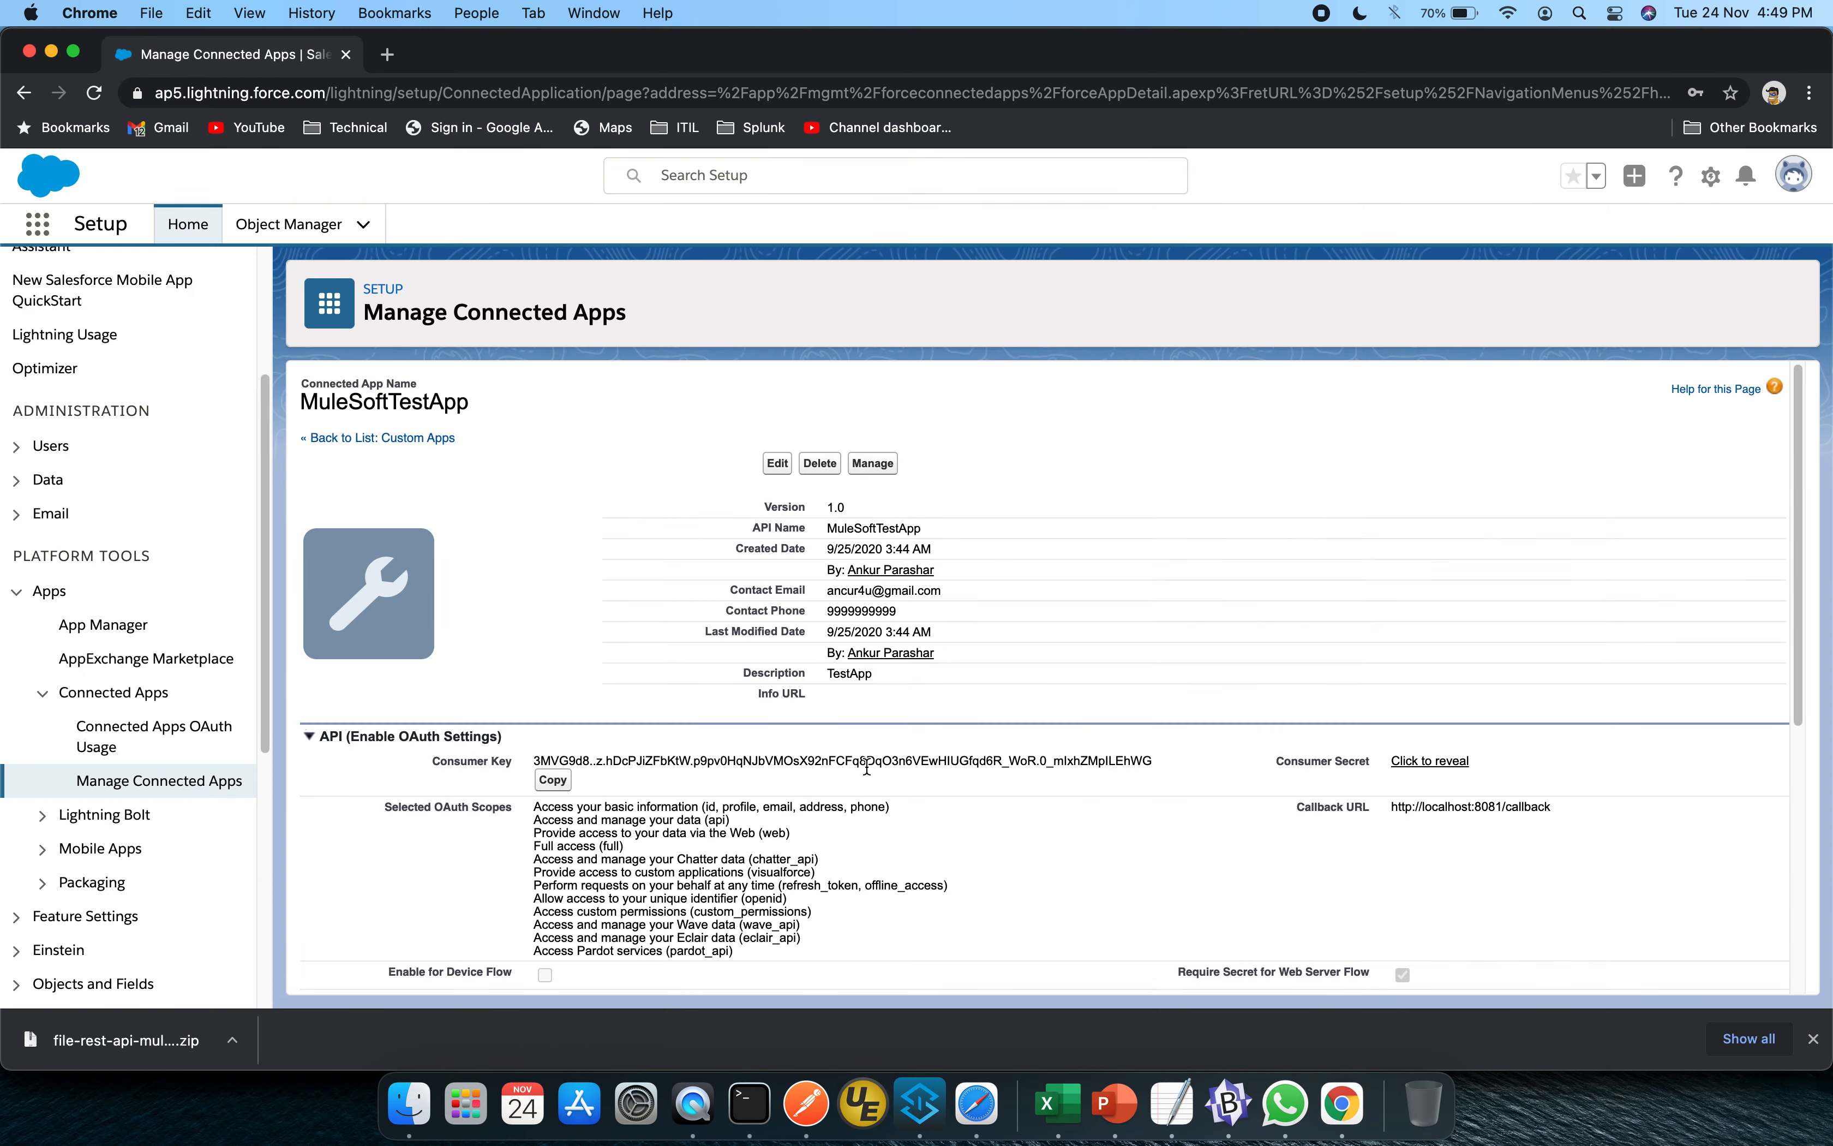
{"action": "key", "text": "super+Tab"}
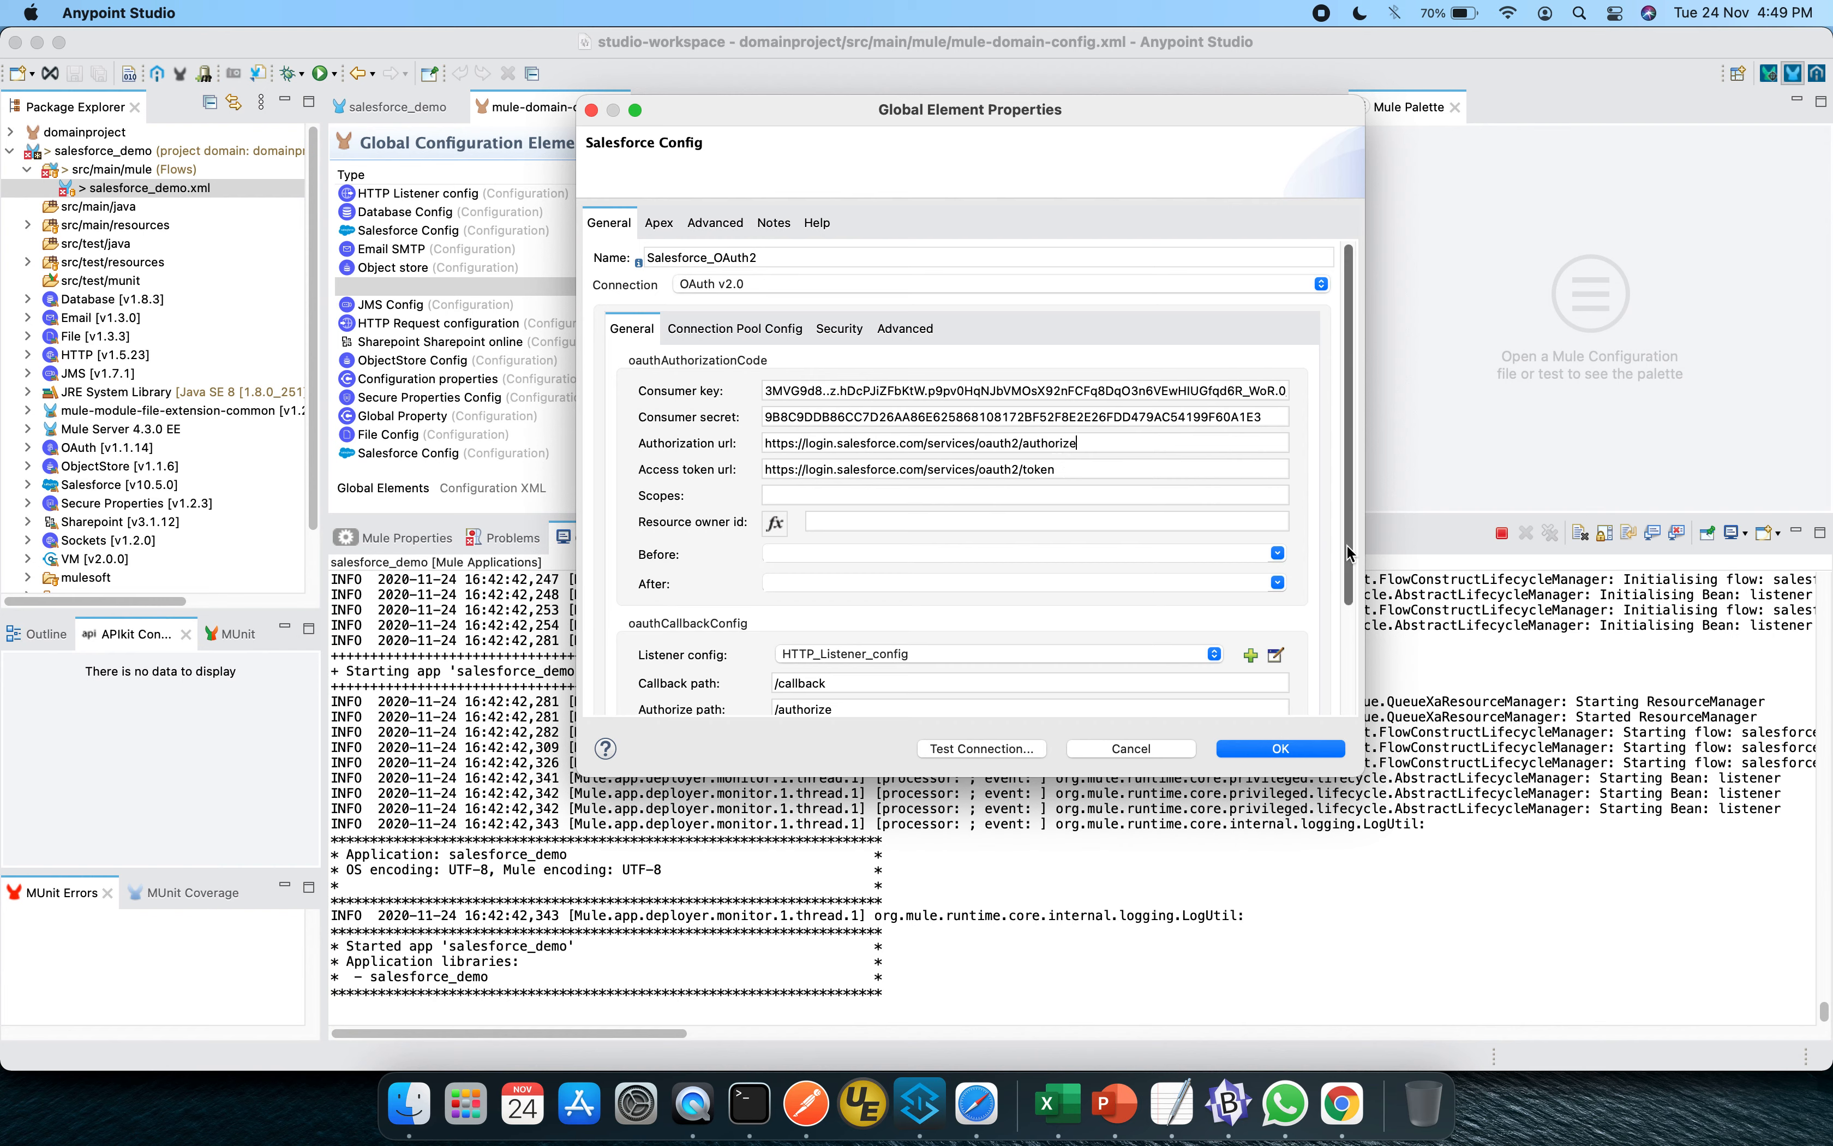
{"action": "left_click_drag", "start_coordinate": [1348, 568], "coordinate": [1355, 722]}
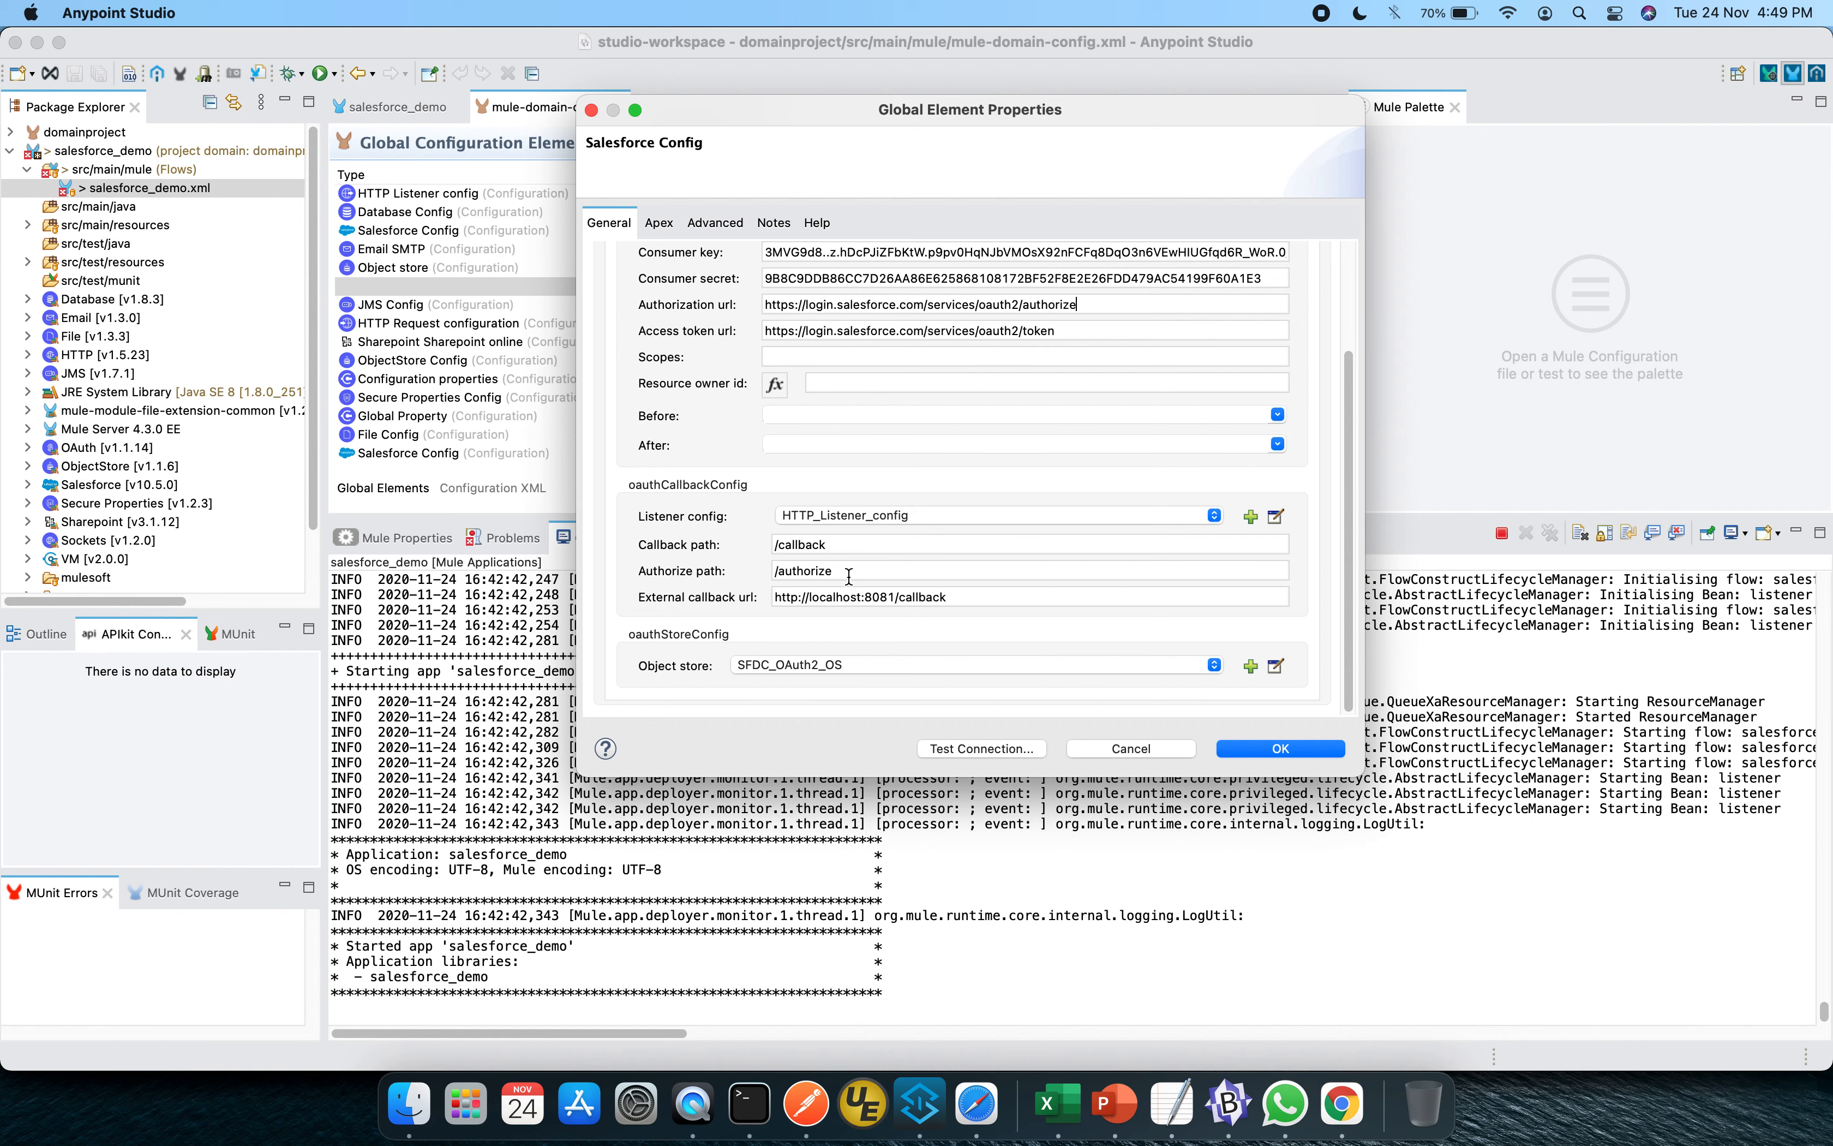
{"action": "left_click_drag", "start_coordinate": [955, 598], "coordinate": [773, 598]}
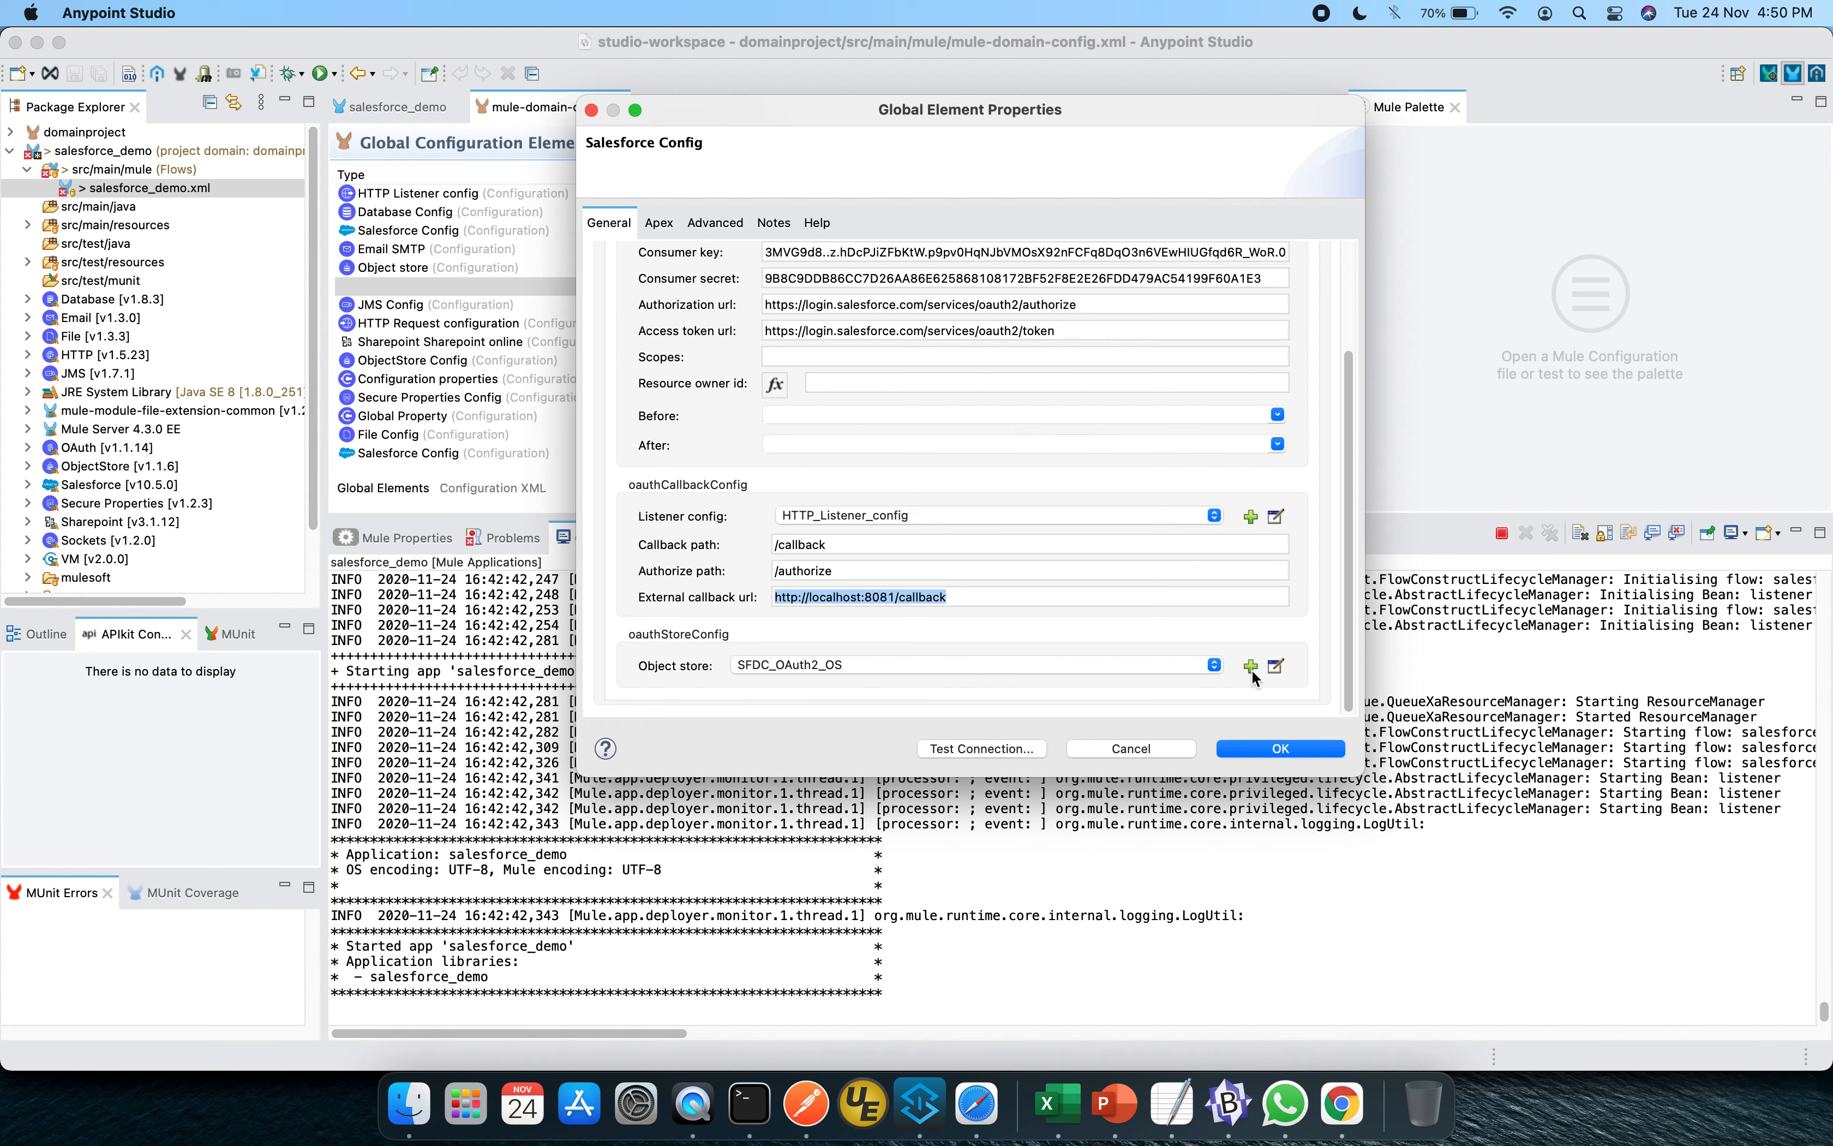
Inspect the SFDC_OAuth2_OS object store and its ObjectStore_Config reference, and close the Salesforce_OAuth2 configuration without changes
{"action": "left_click", "coordinate": [1276, 672]}
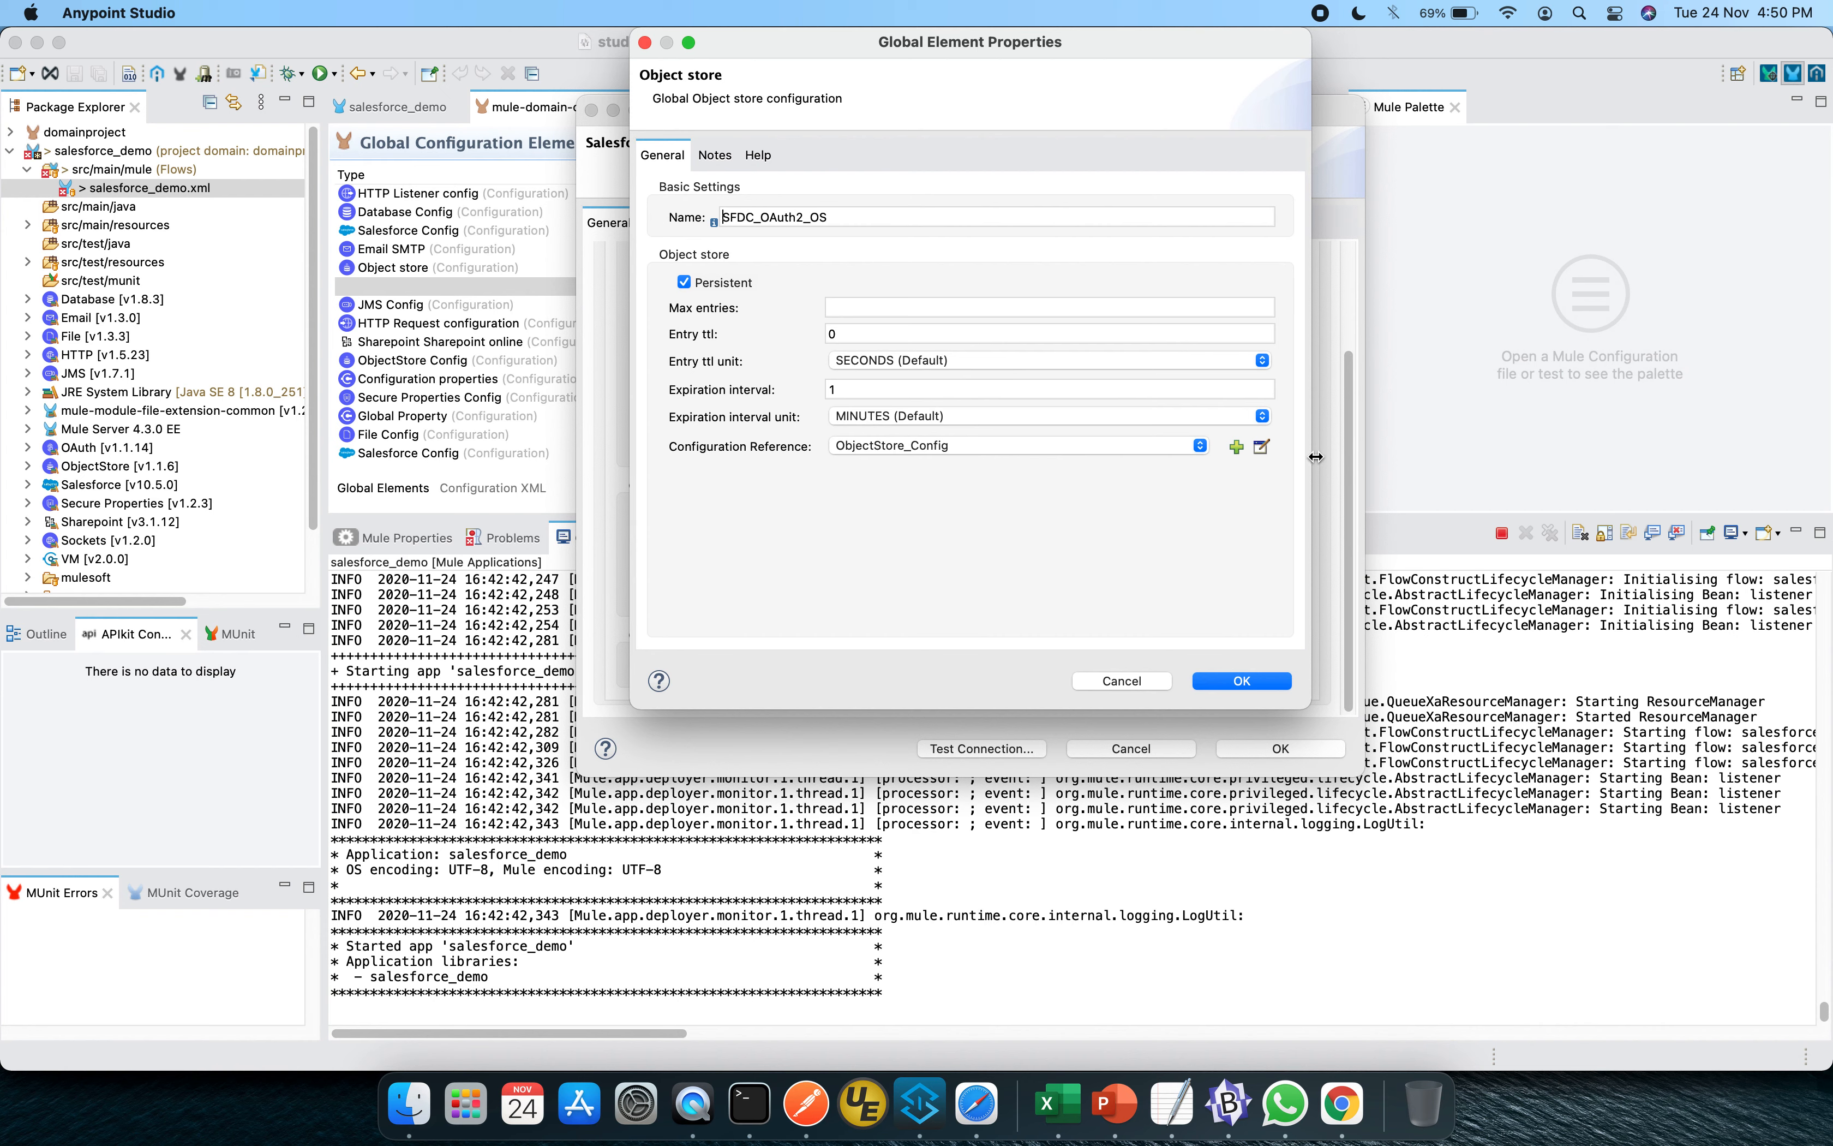
{"action": "left_click", "coordinate": [1263, 448]}
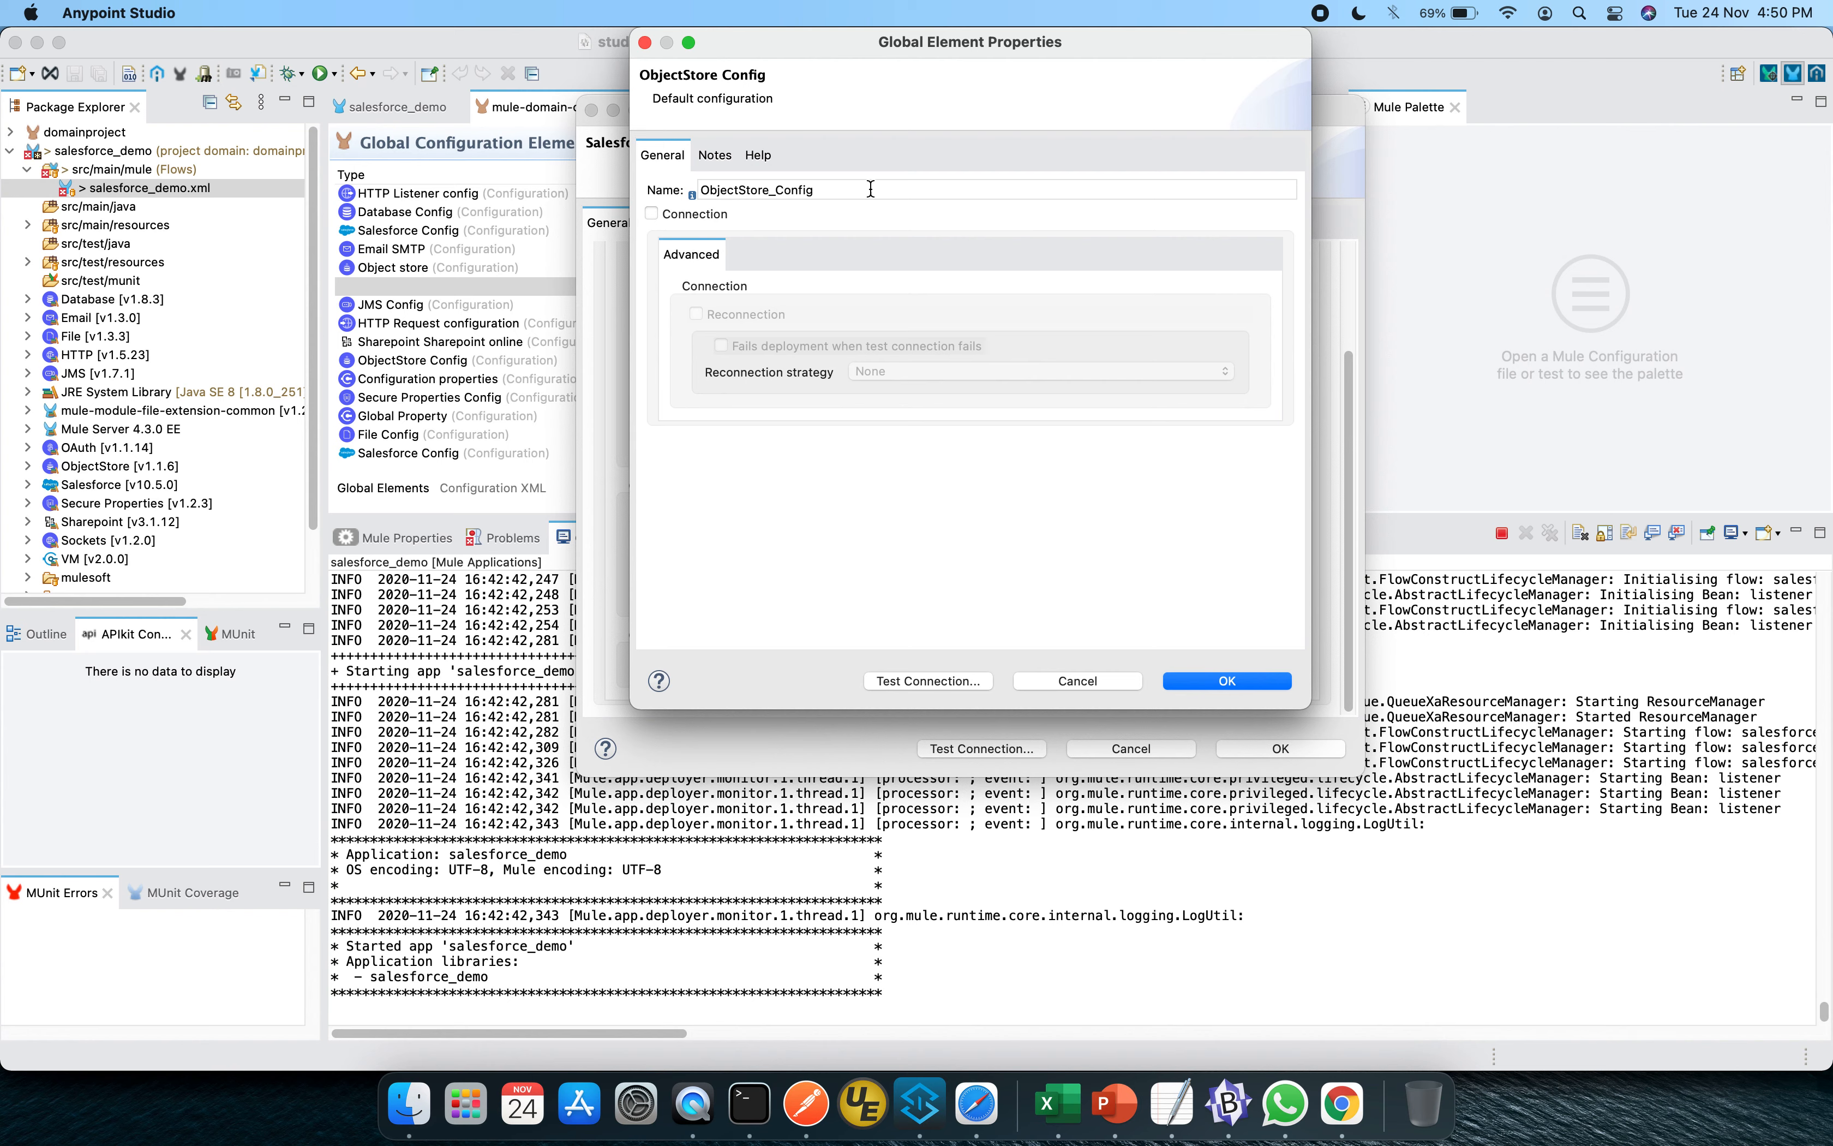
{"action": "left_click", "coordinate": [1122, 679]}
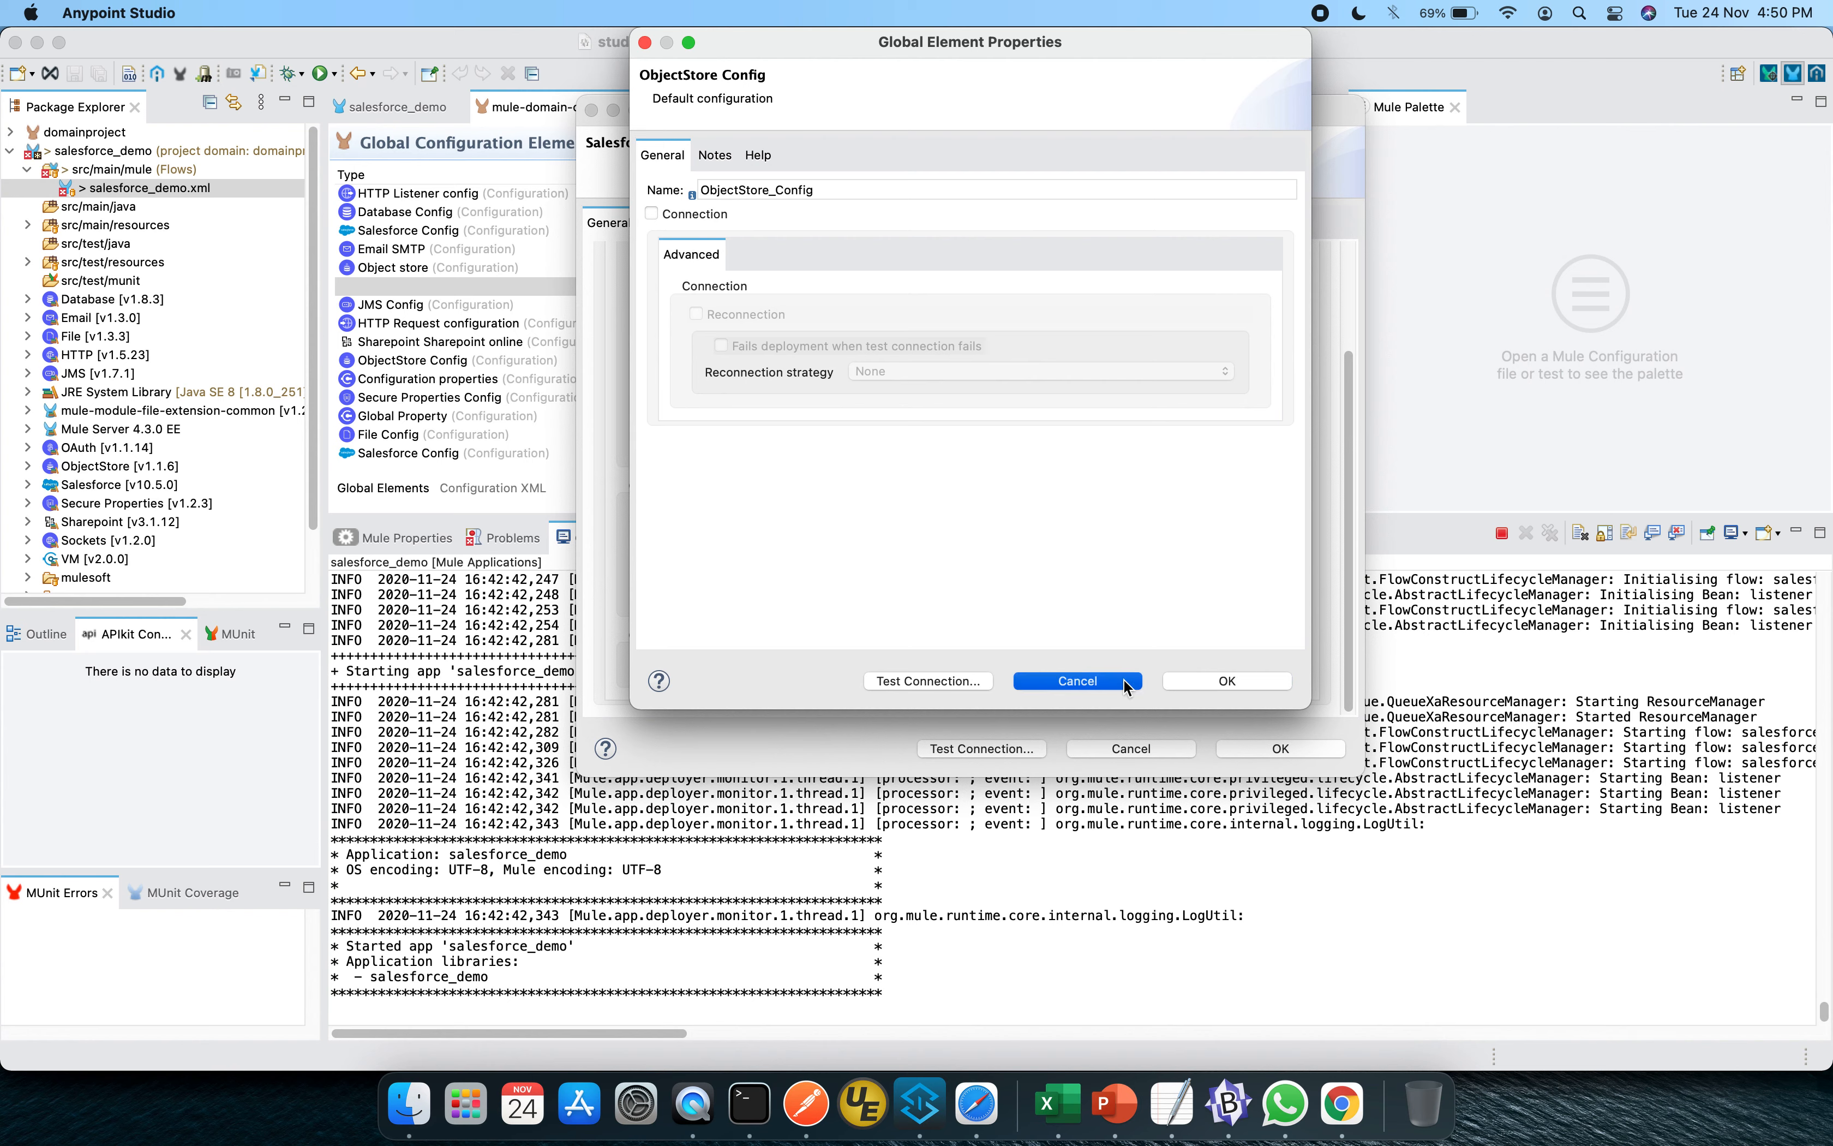
{"action": "left_click", "coordinate": [1147, 680]}
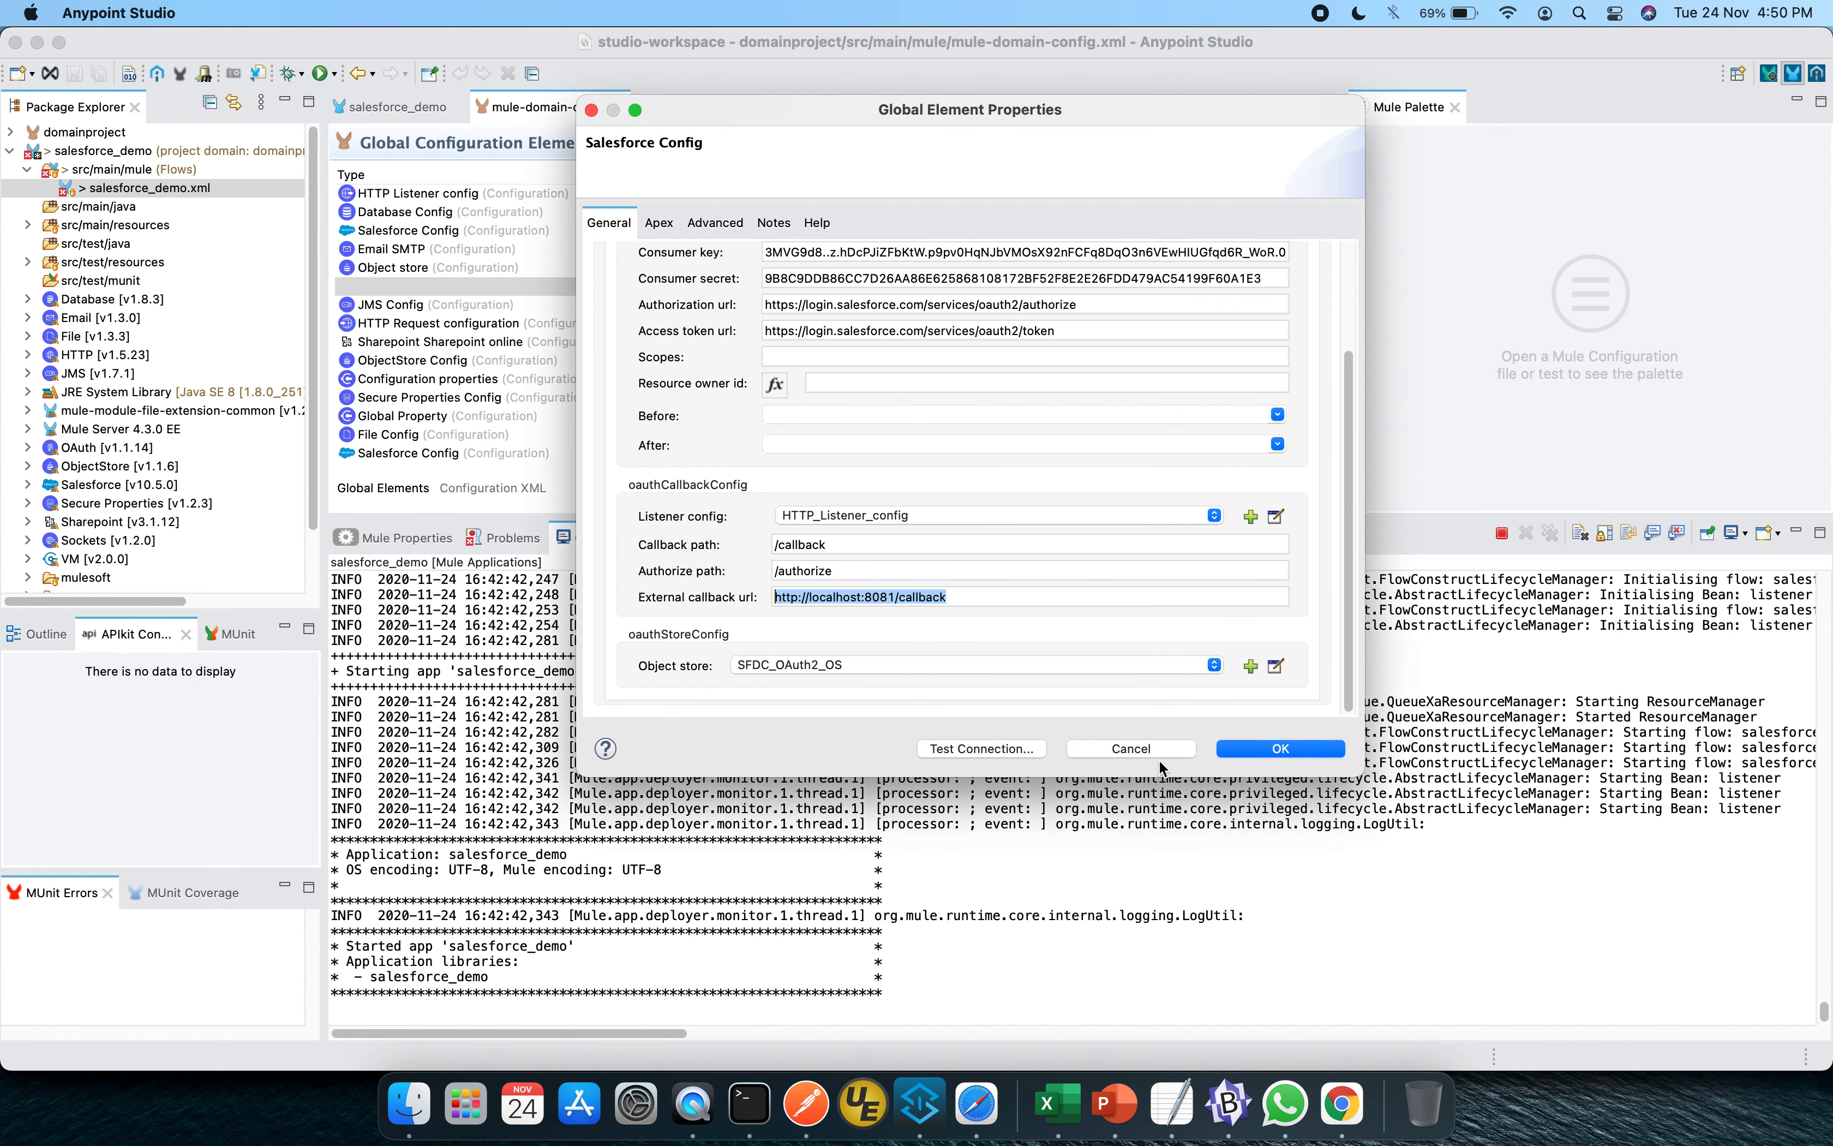
{"action": "scroll", "coordinate": [1154, 525], "scroll_direction": "up", "scroll_amount": 3}
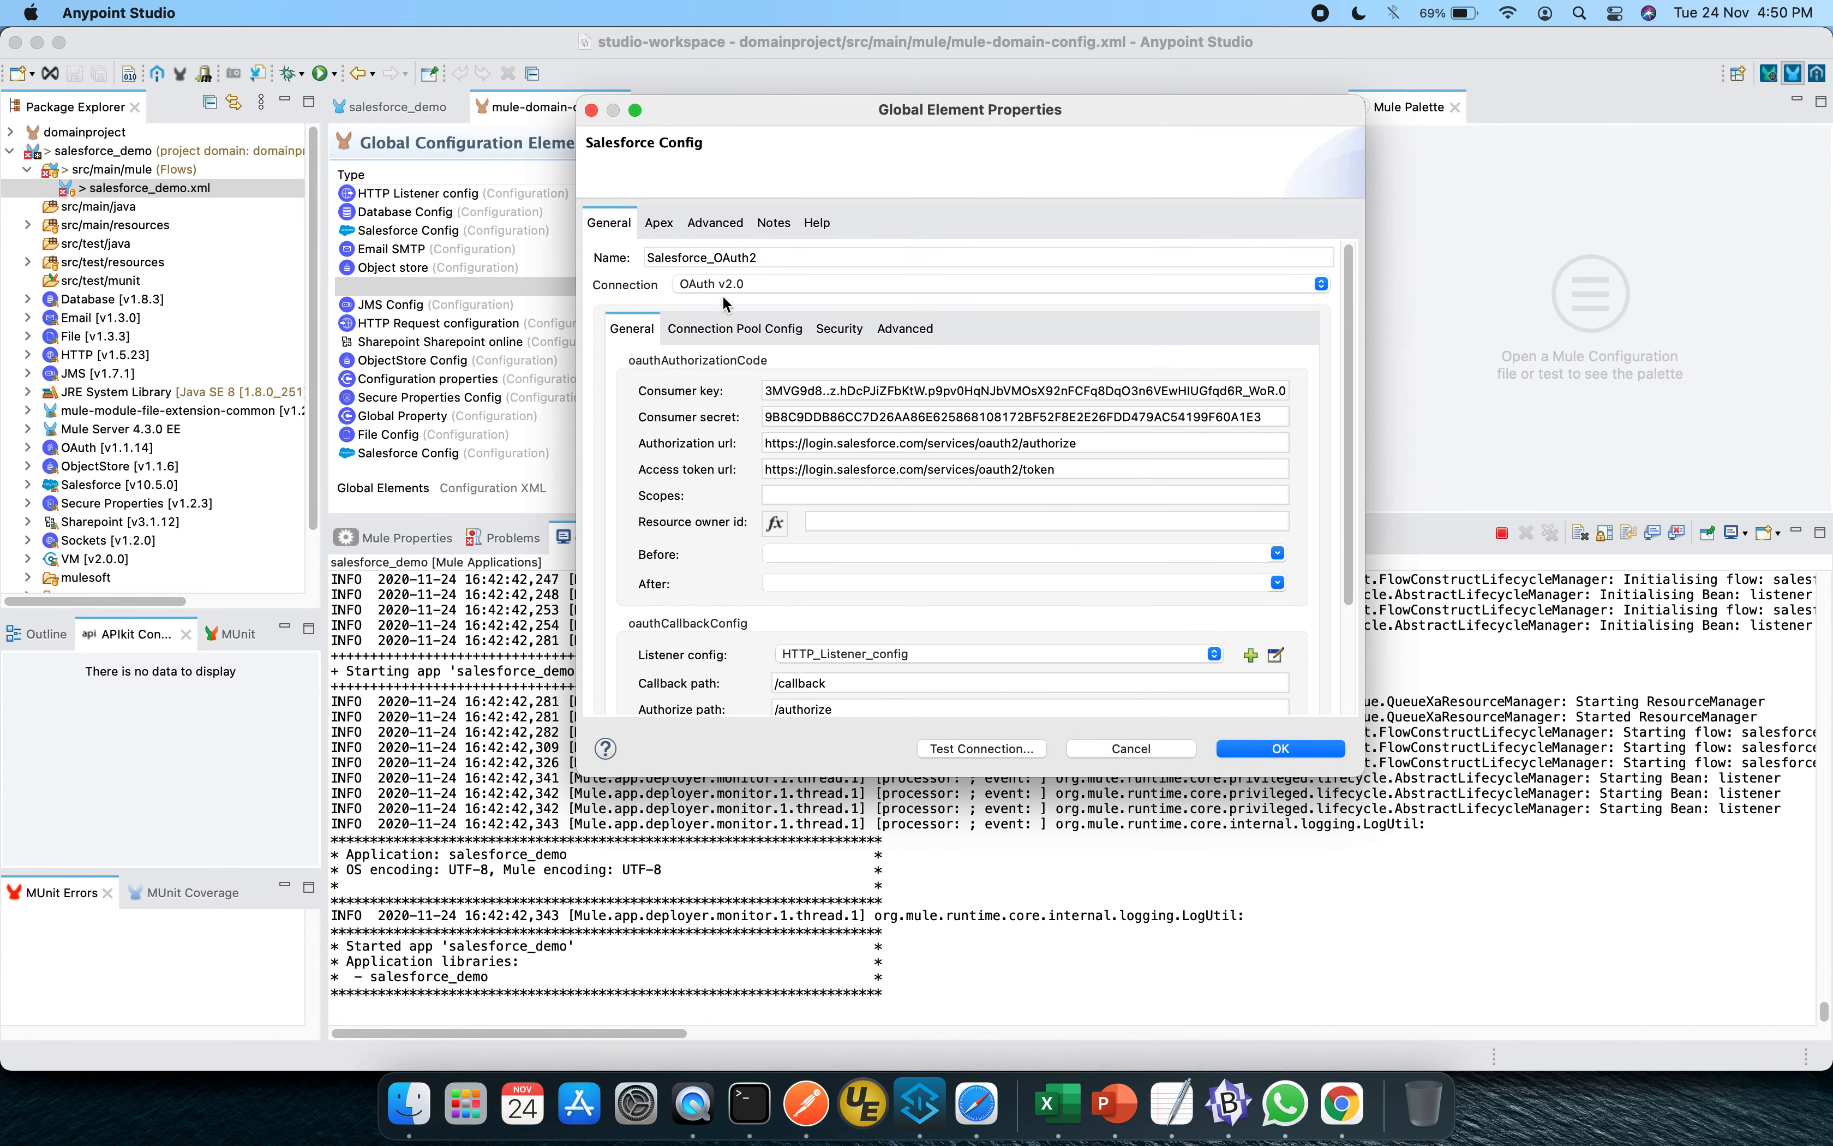
{"action": "left_click", "coordinate": [1147, 755]}
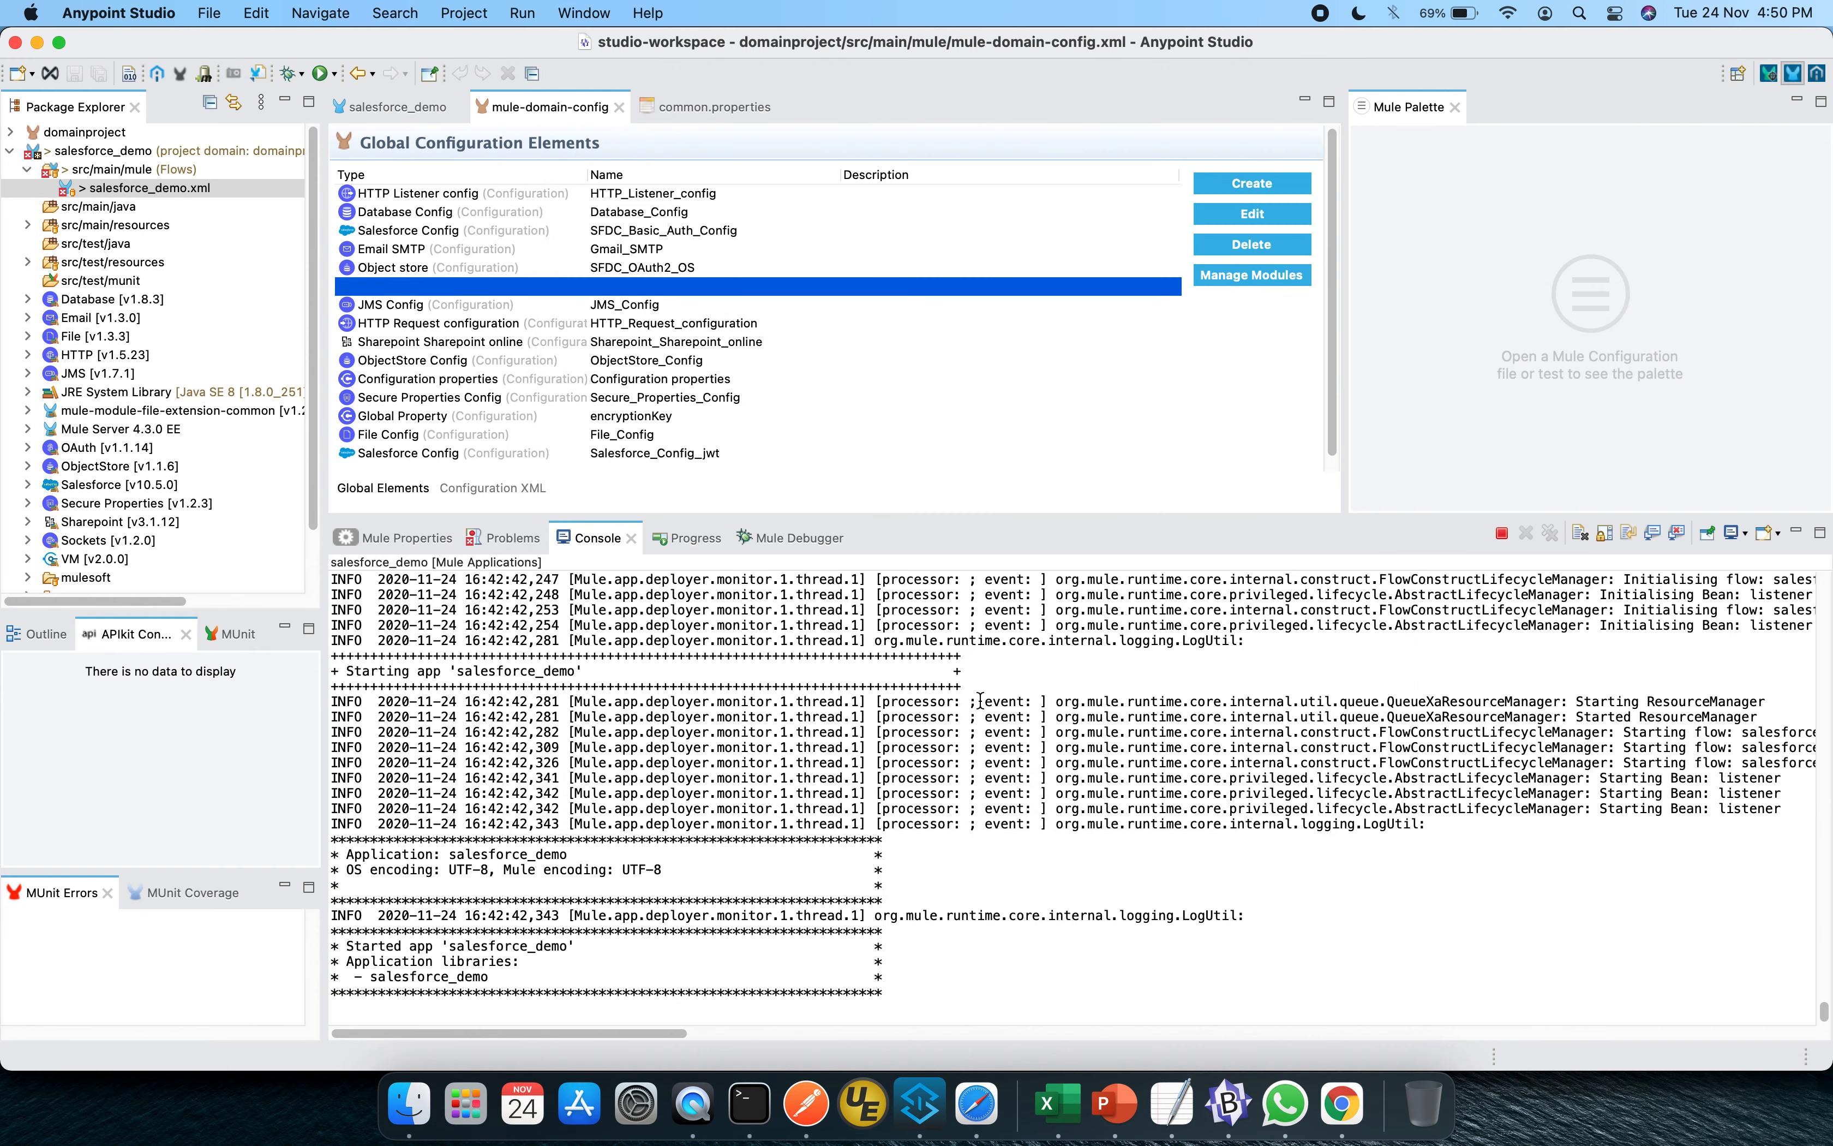
Return to the salesforce_demo flow and display its console log
{"action": "left_click", "coordinate": [397, 106]}
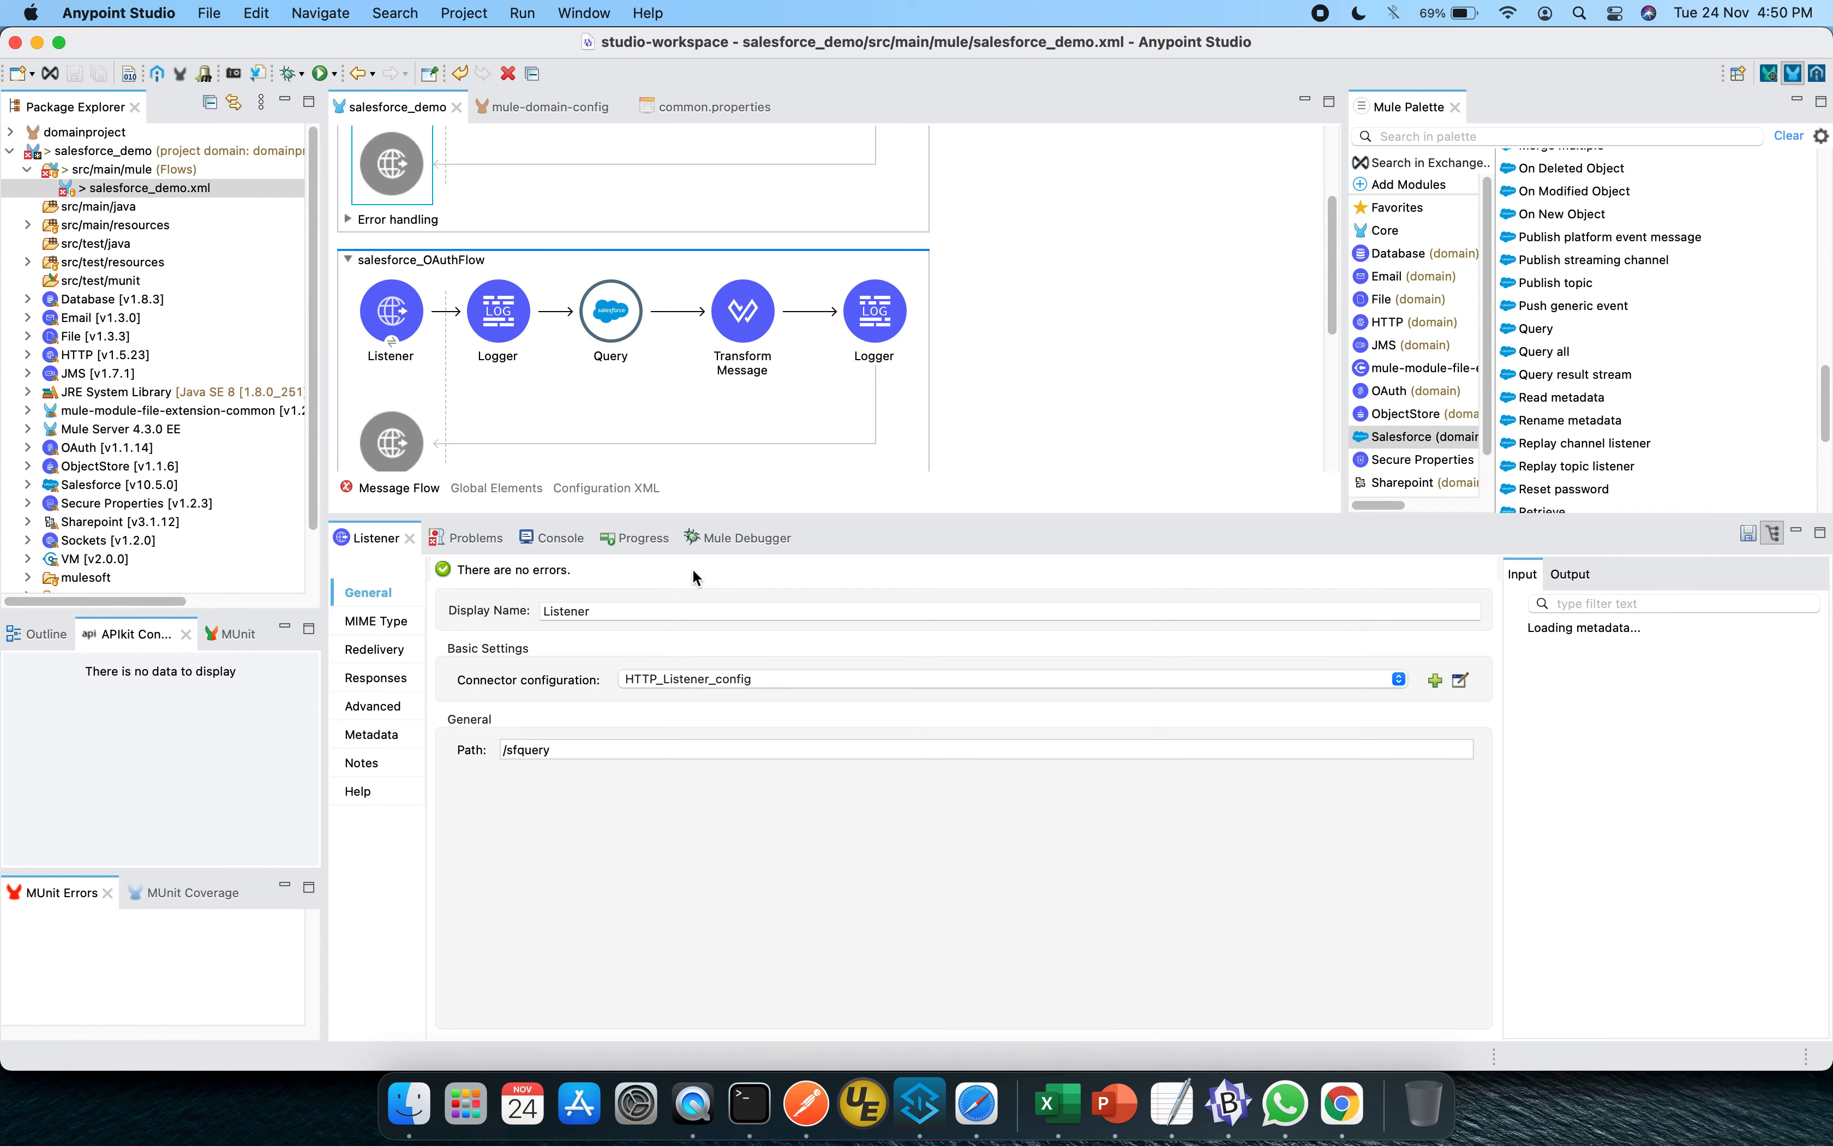
{"action": "left_click", "coordinate": [564, 538]}
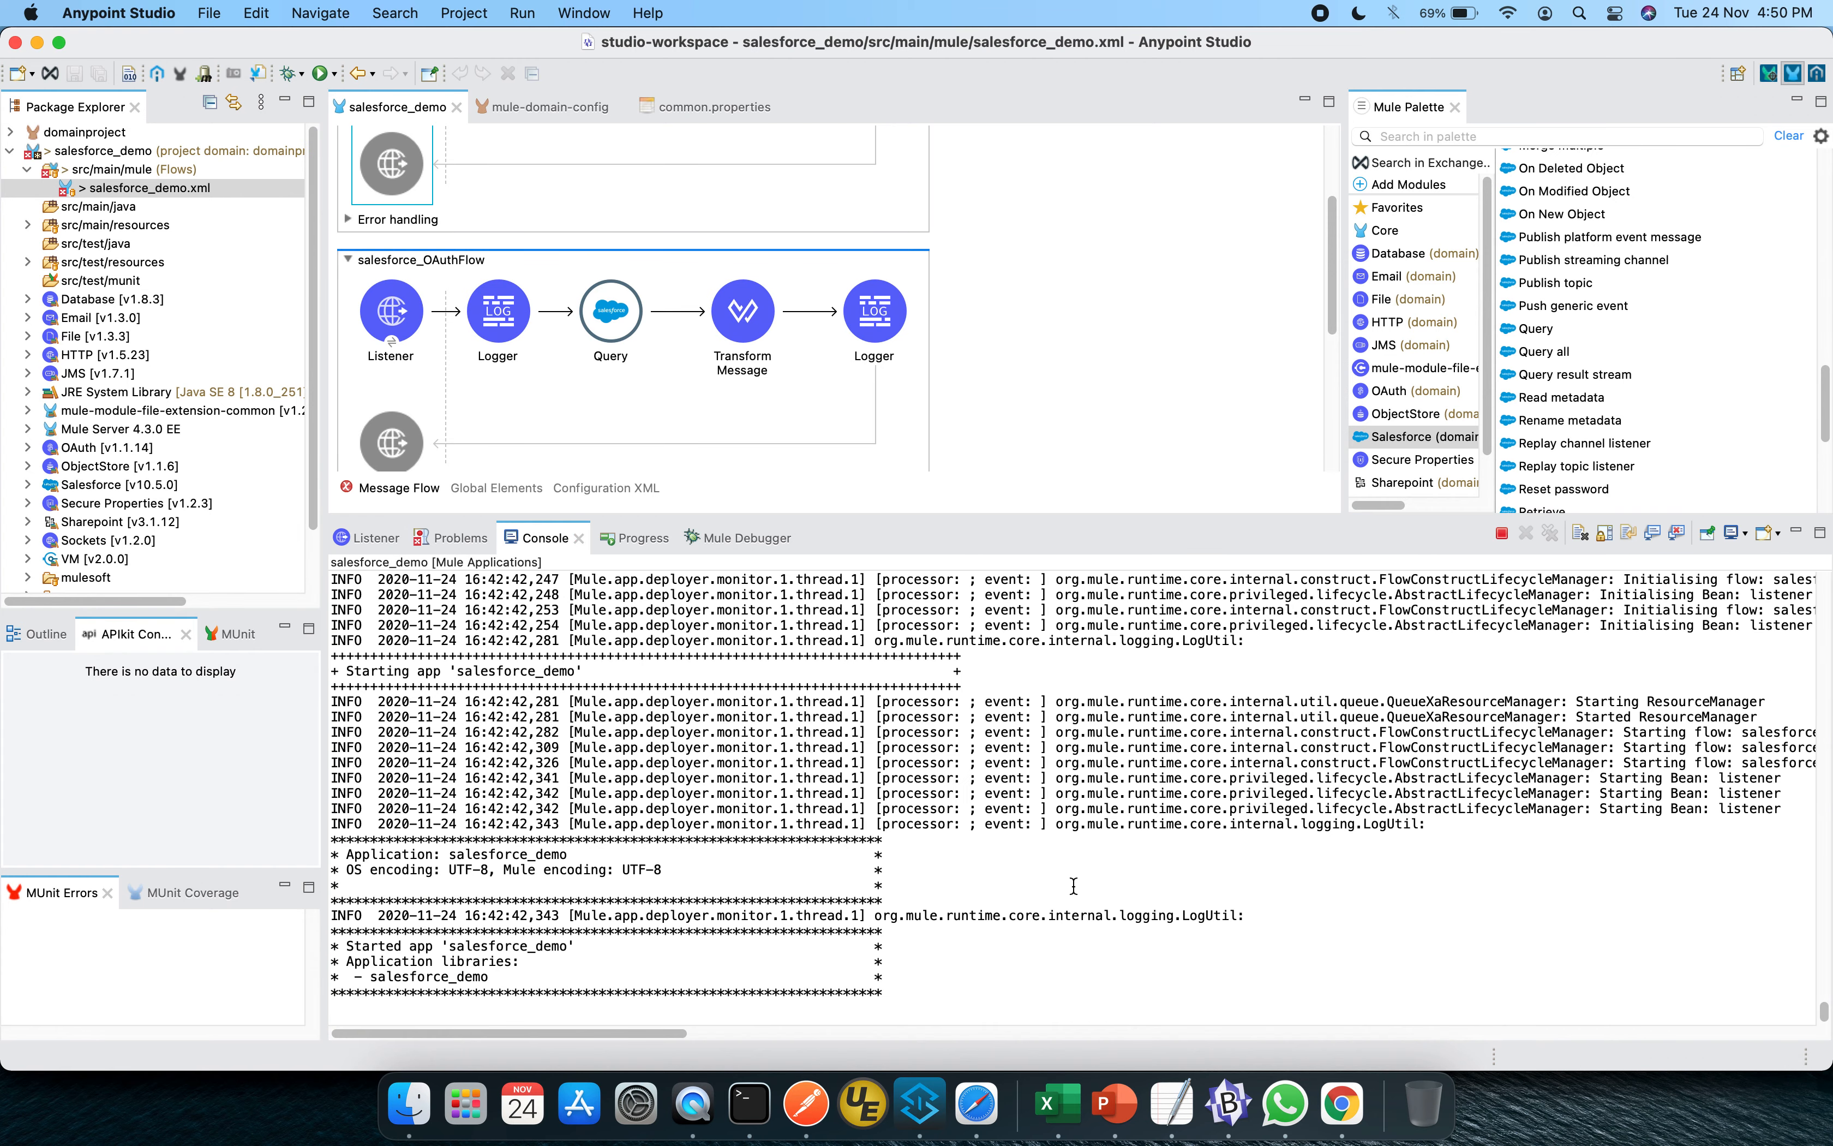
Clear the console log and bring salesforce_OAuthFlow into view on the canvas
{"action": "left_click", "coordinate": [1581, 534]}
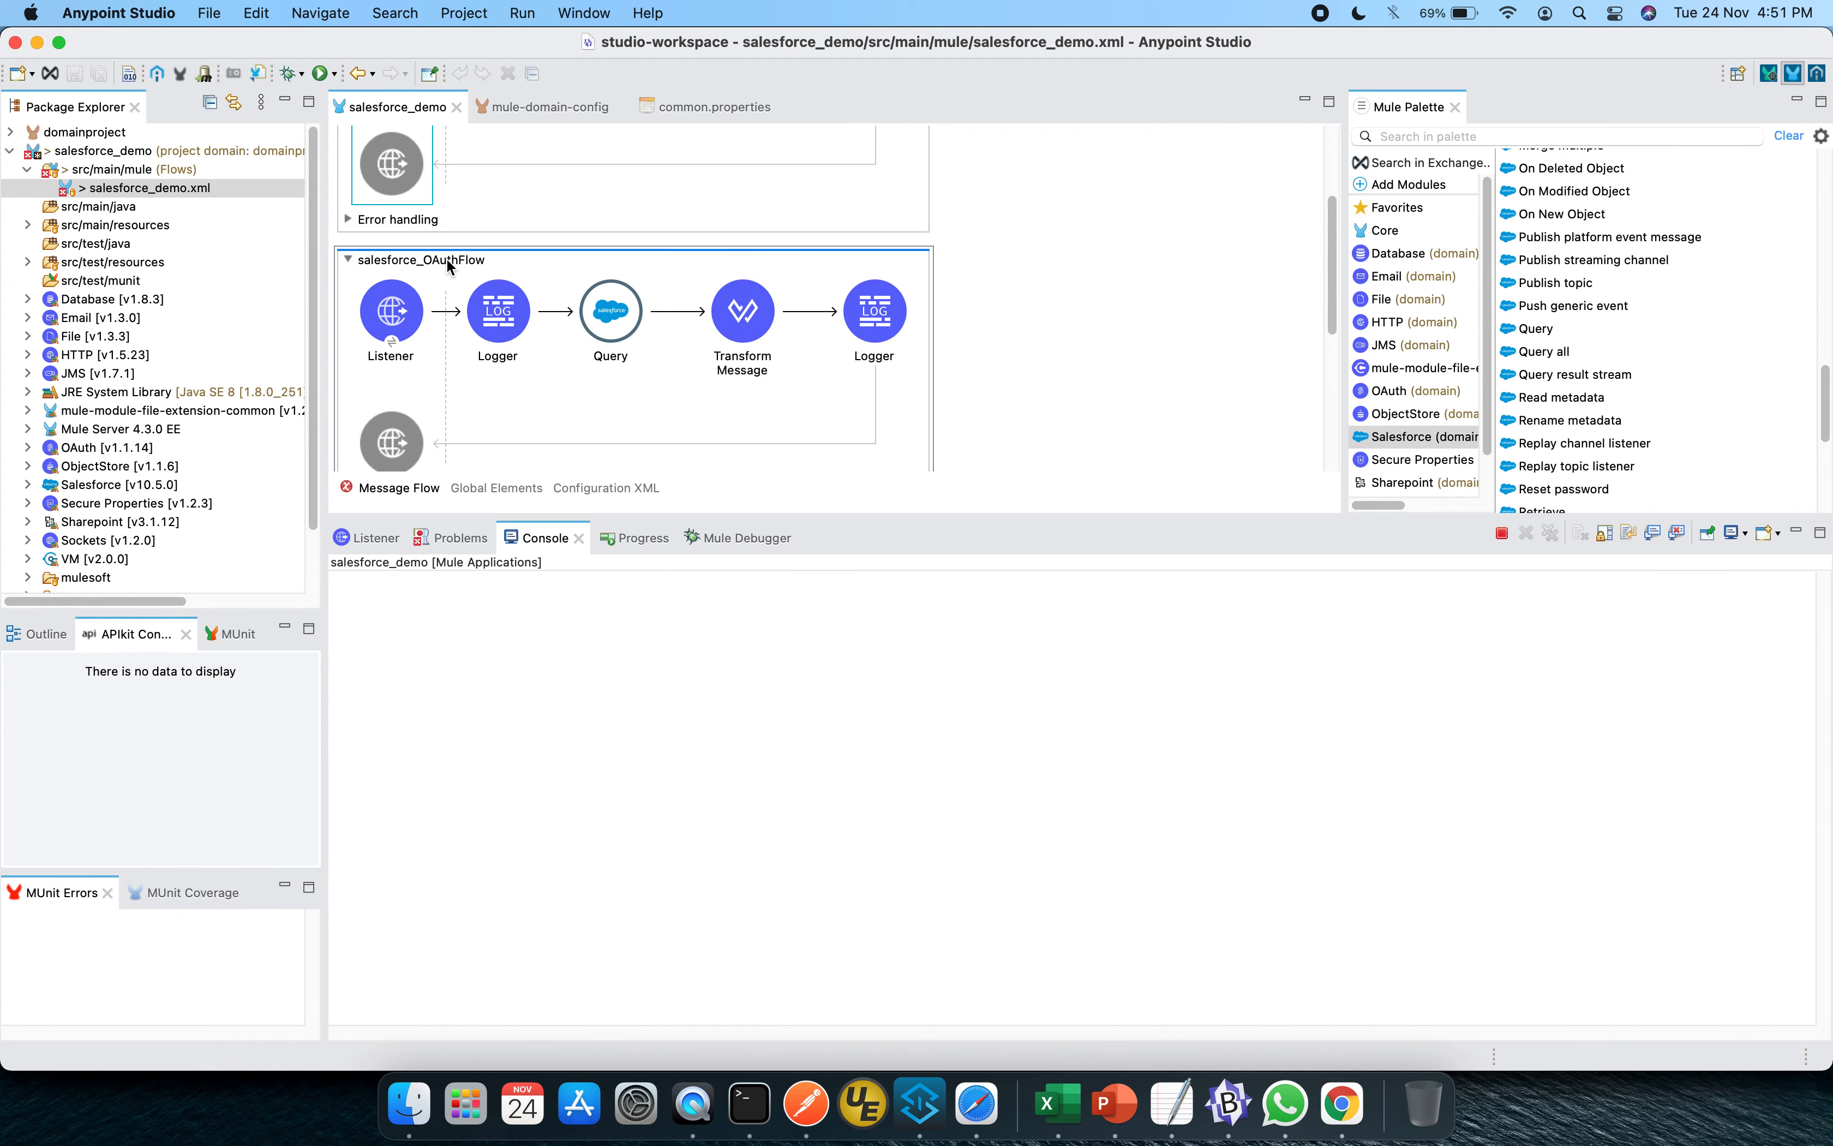
{"action": "scroll", "coordinate": [1117, 287], "scroll_direction": "up", "scroll_amount": 3}
{"action": "scroll", "coordinate": [1115, 278], "scroll_direction": "up", "scroll_amount": 2}
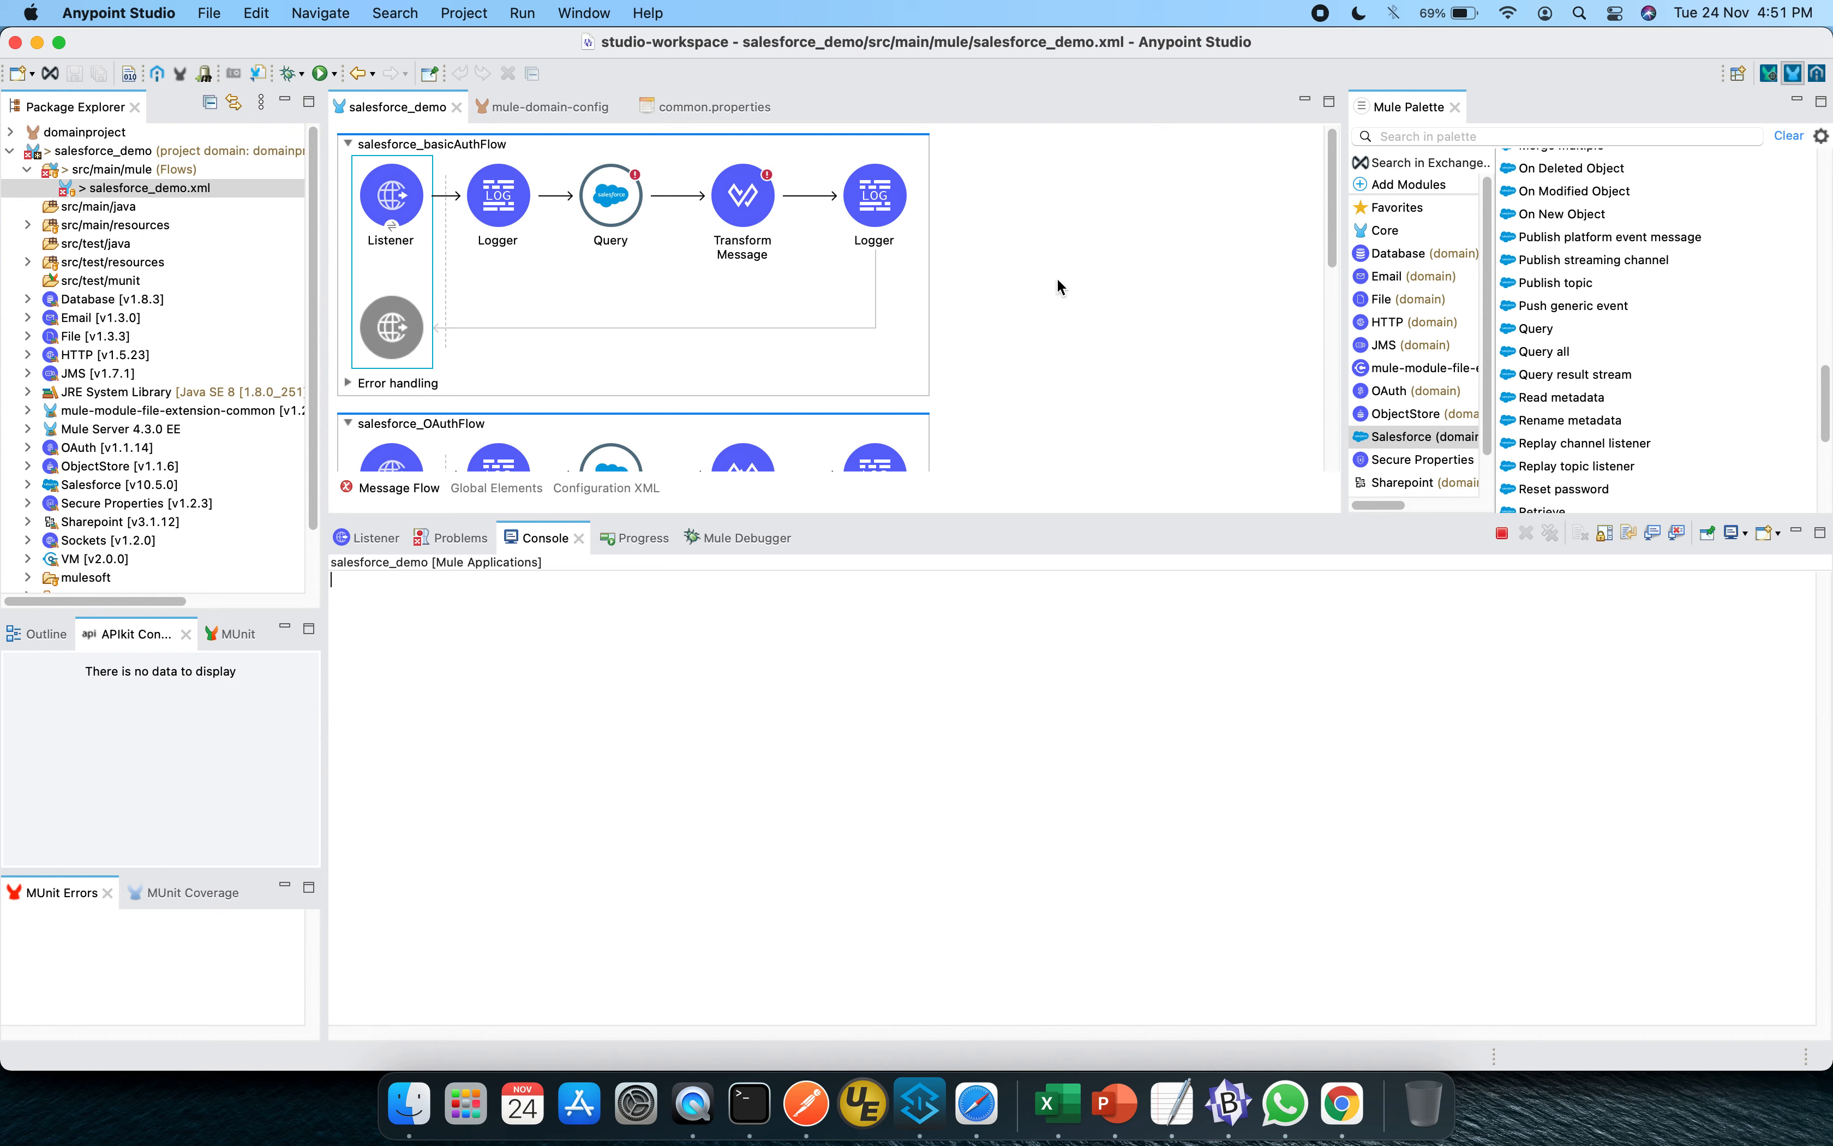
{"action": "scroll", "coordinate": [1059, 286], "scroll_direction": "down", "scroll_amount": 6}
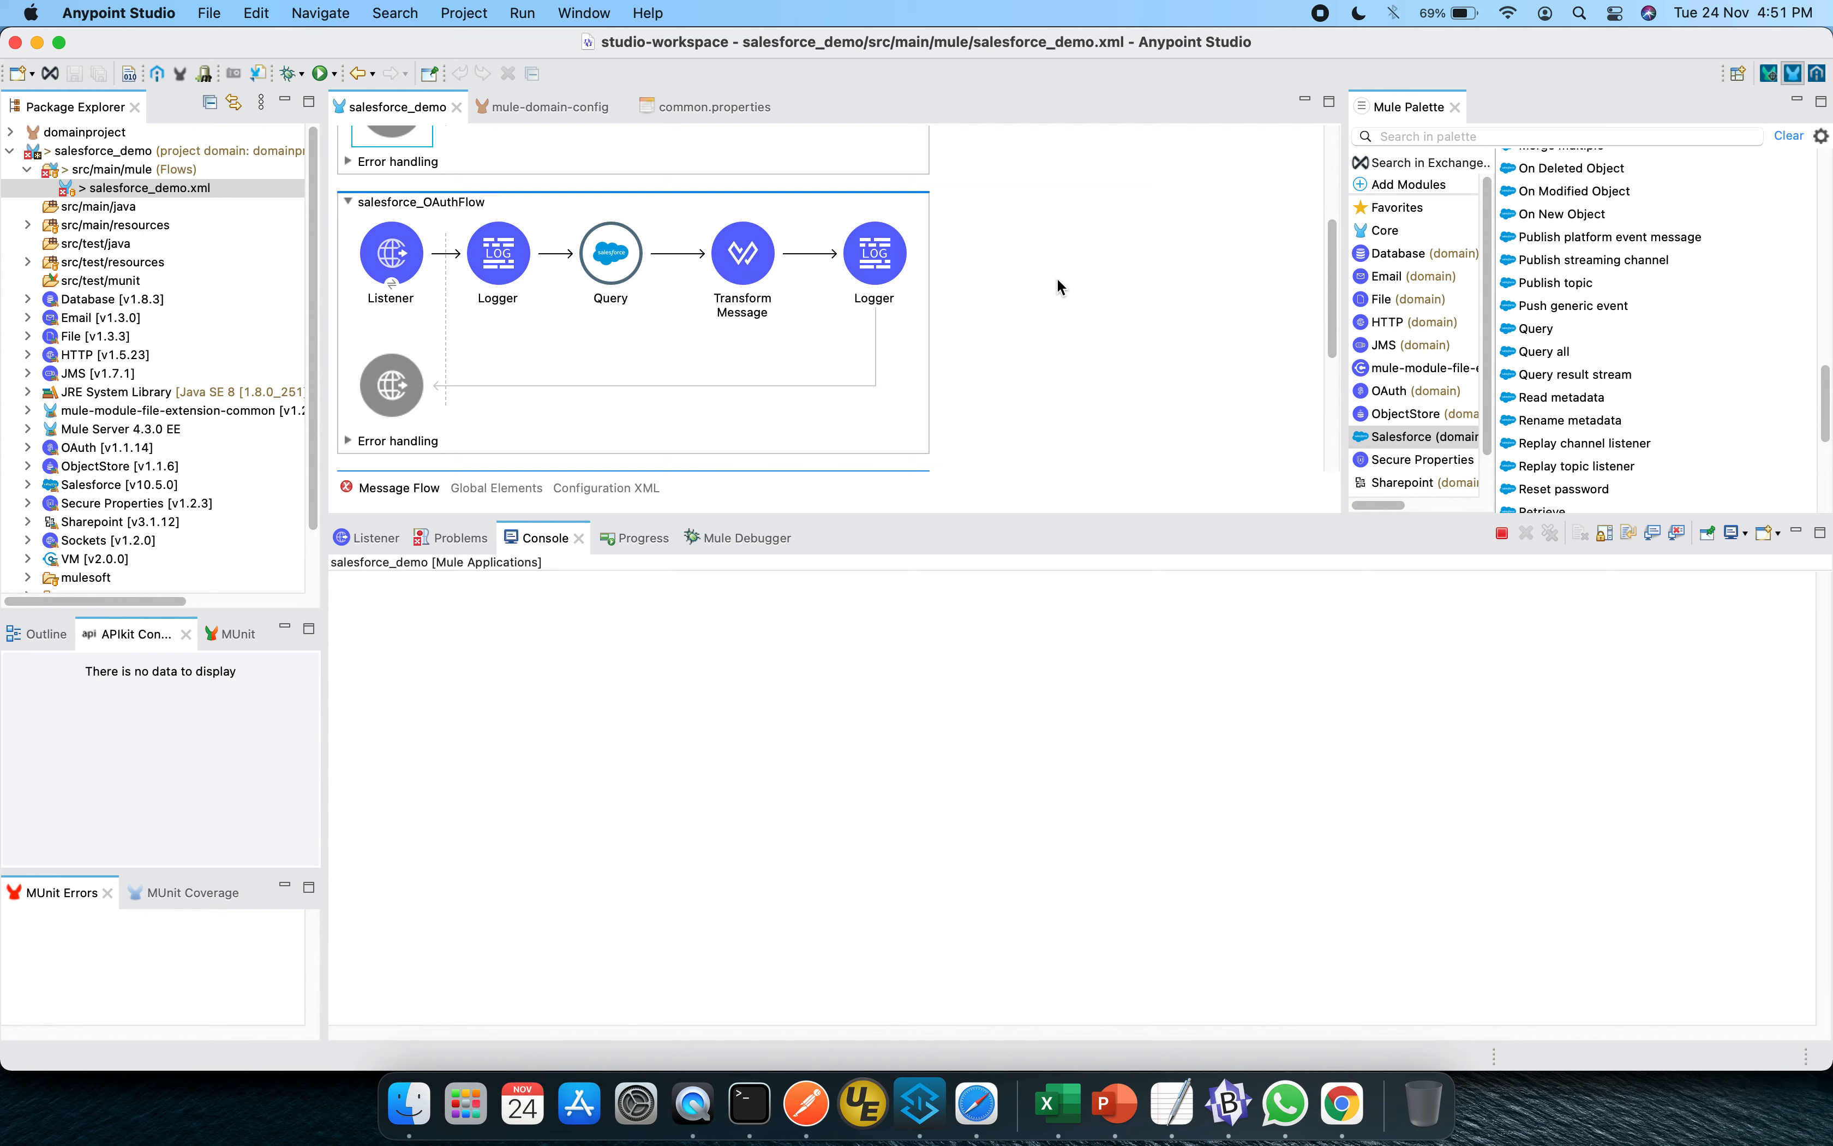
Inspect the Query connector configuration and the Listener path in salesforce_OAuthFlow
{"action": "left_click", "coordinate": [625, 278]}
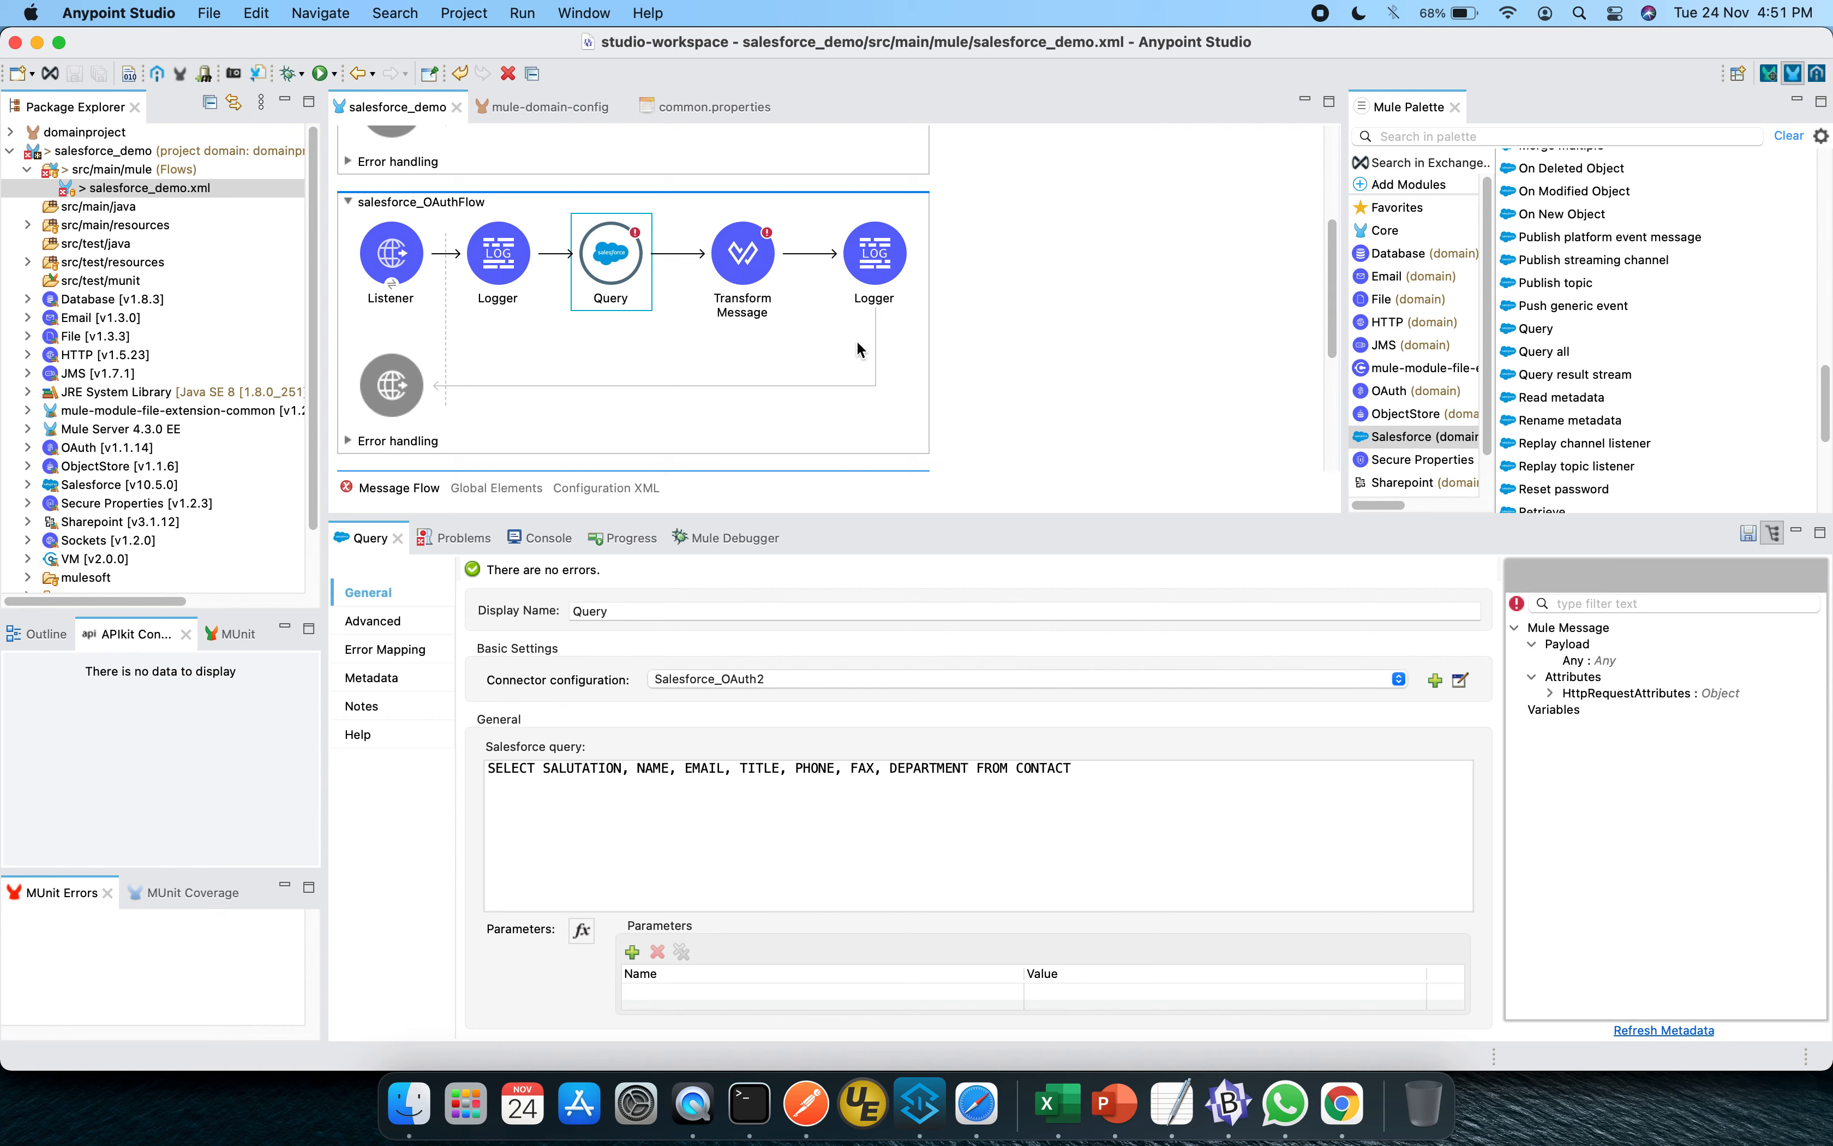
{"action": "left_click", "coordinate": [544, 539]}
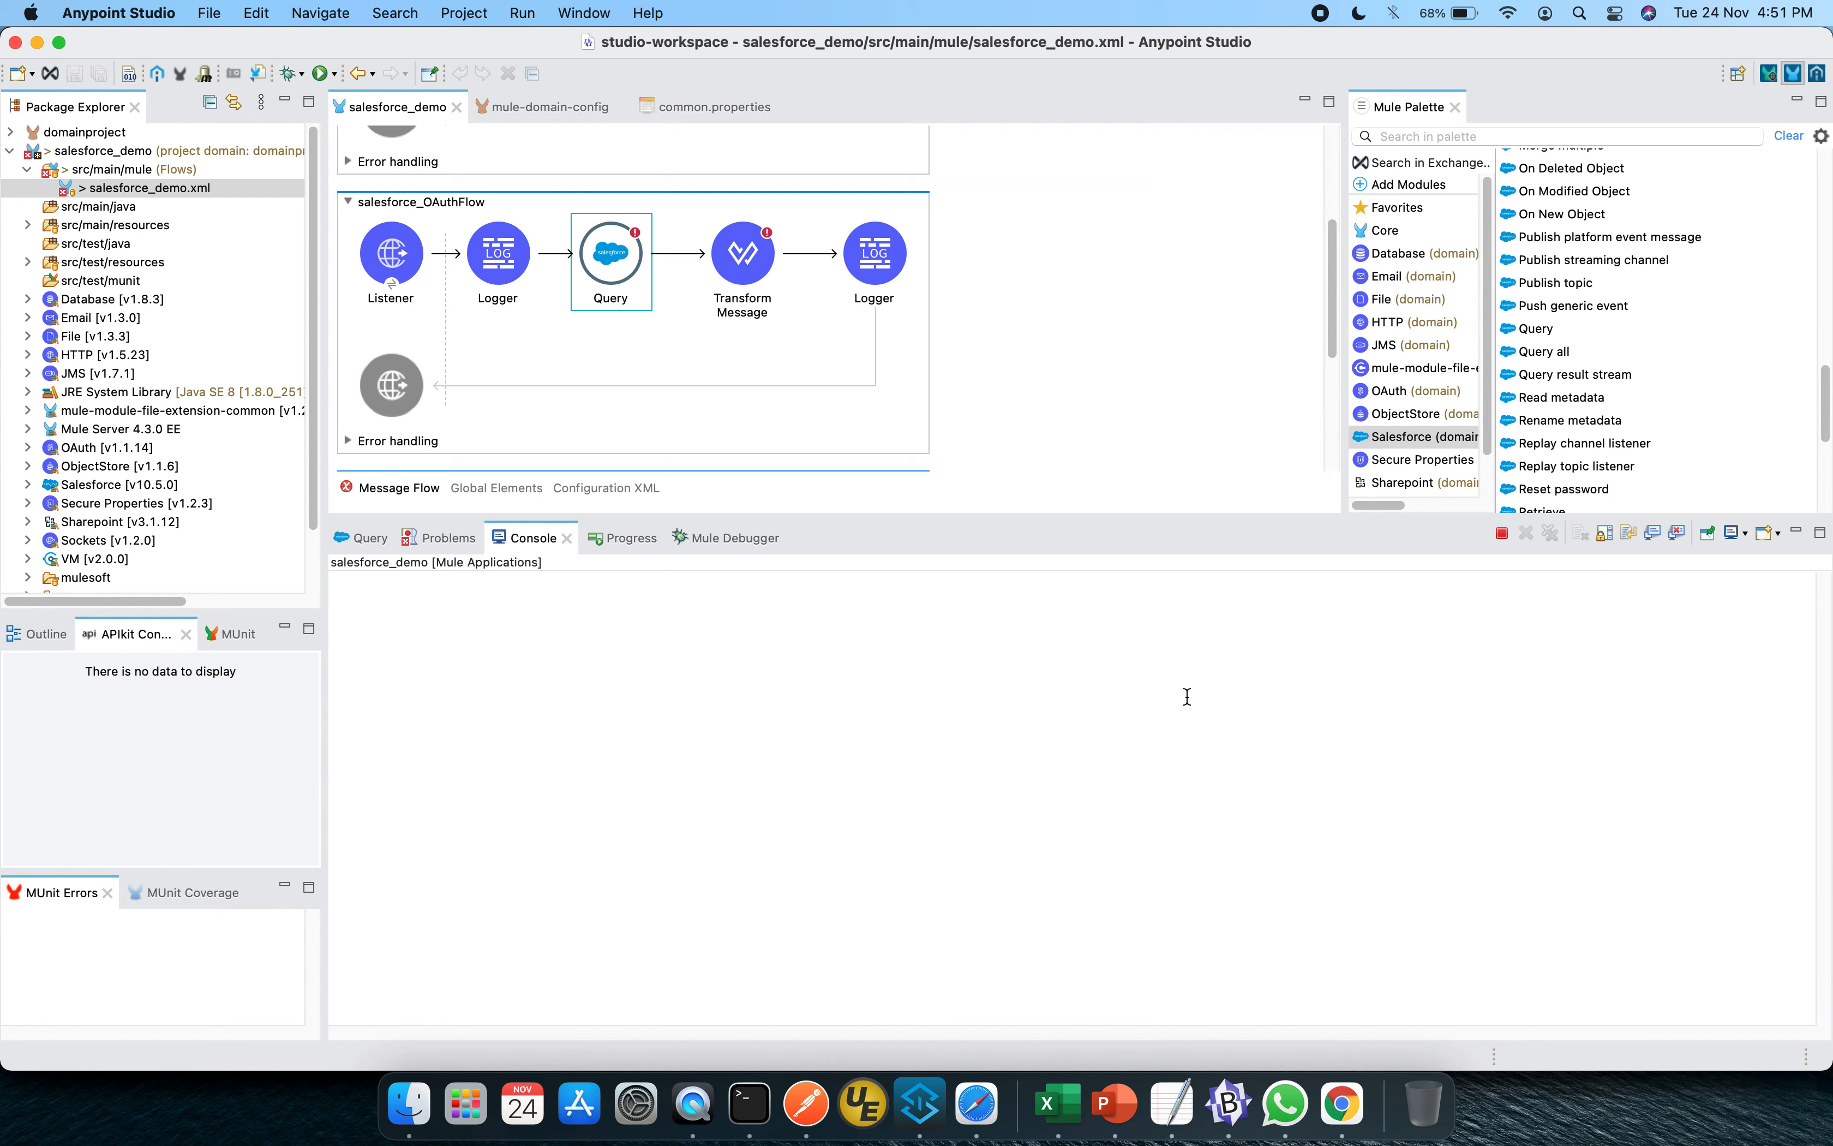
{"action": "left_click", "coordinate": [396, 257]}
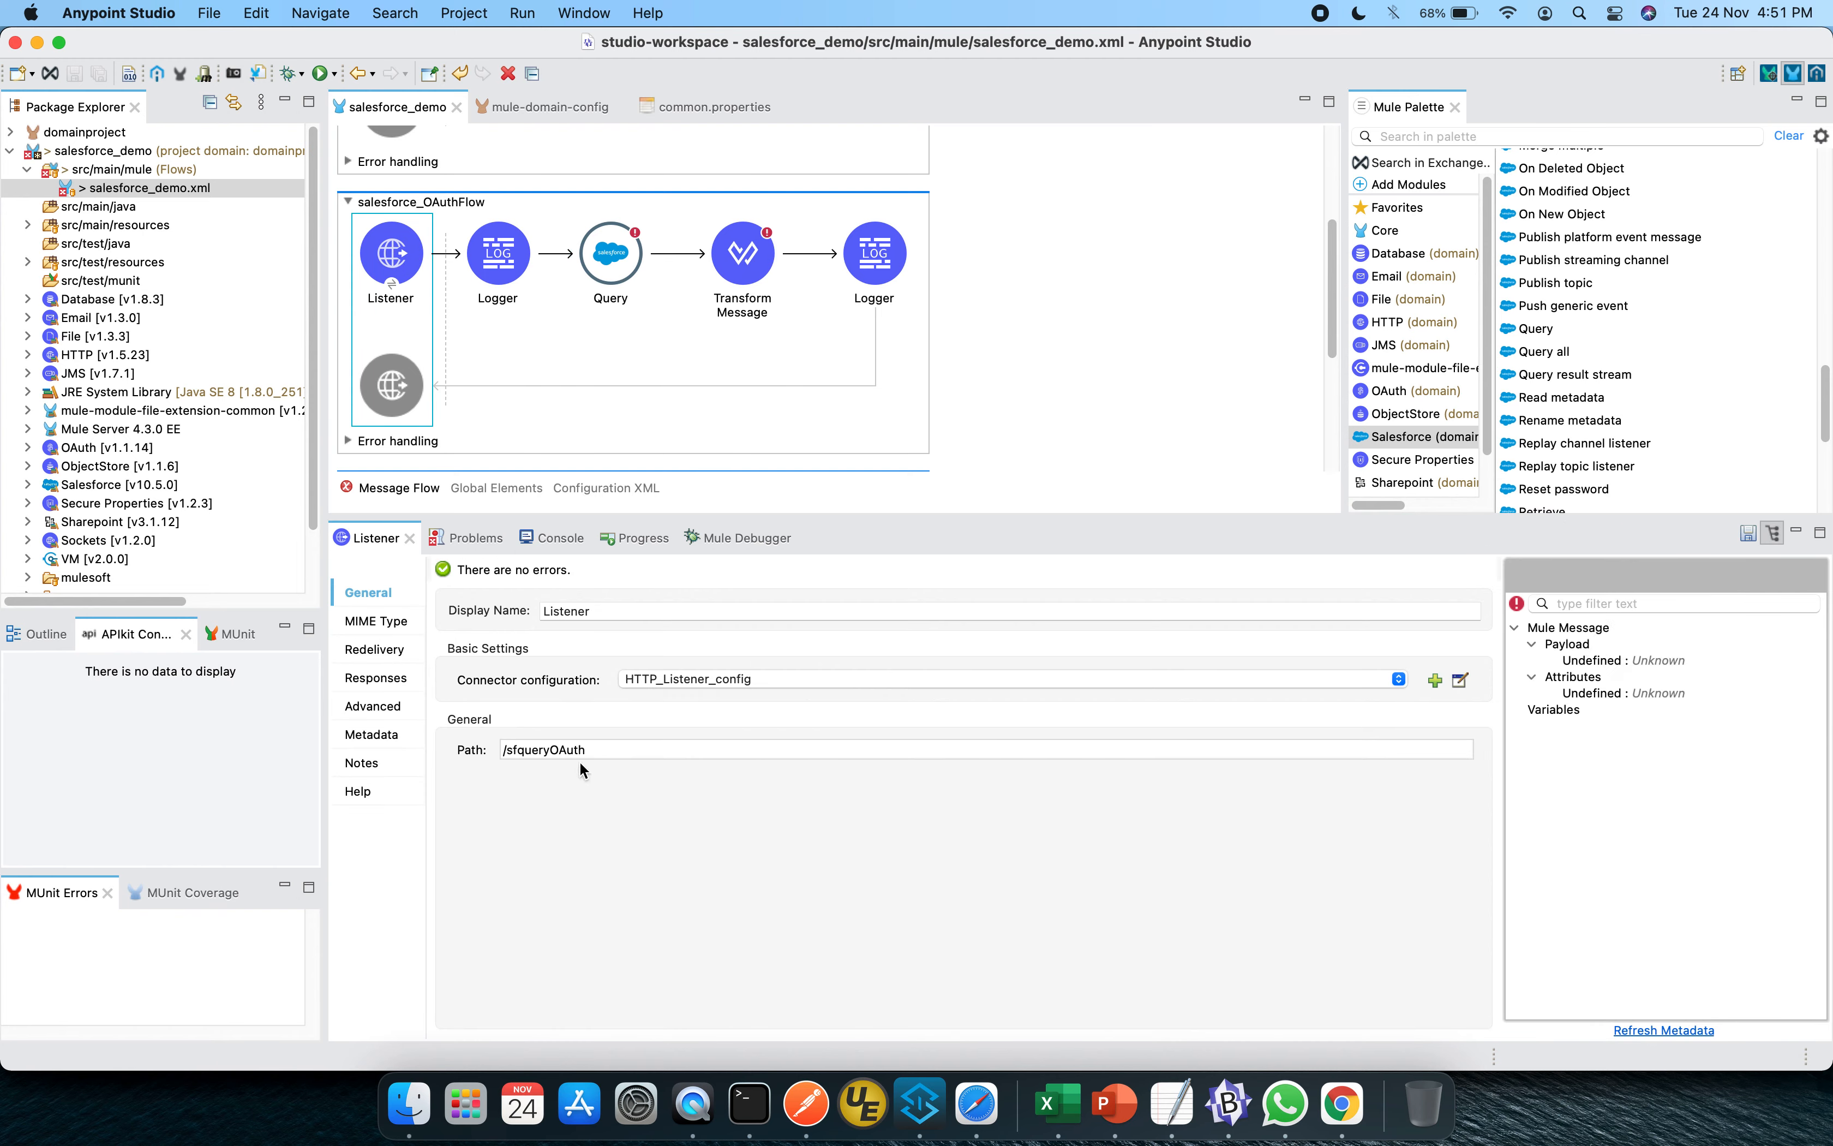
{"action": "left_click", "coordinate": [815, 1098]}
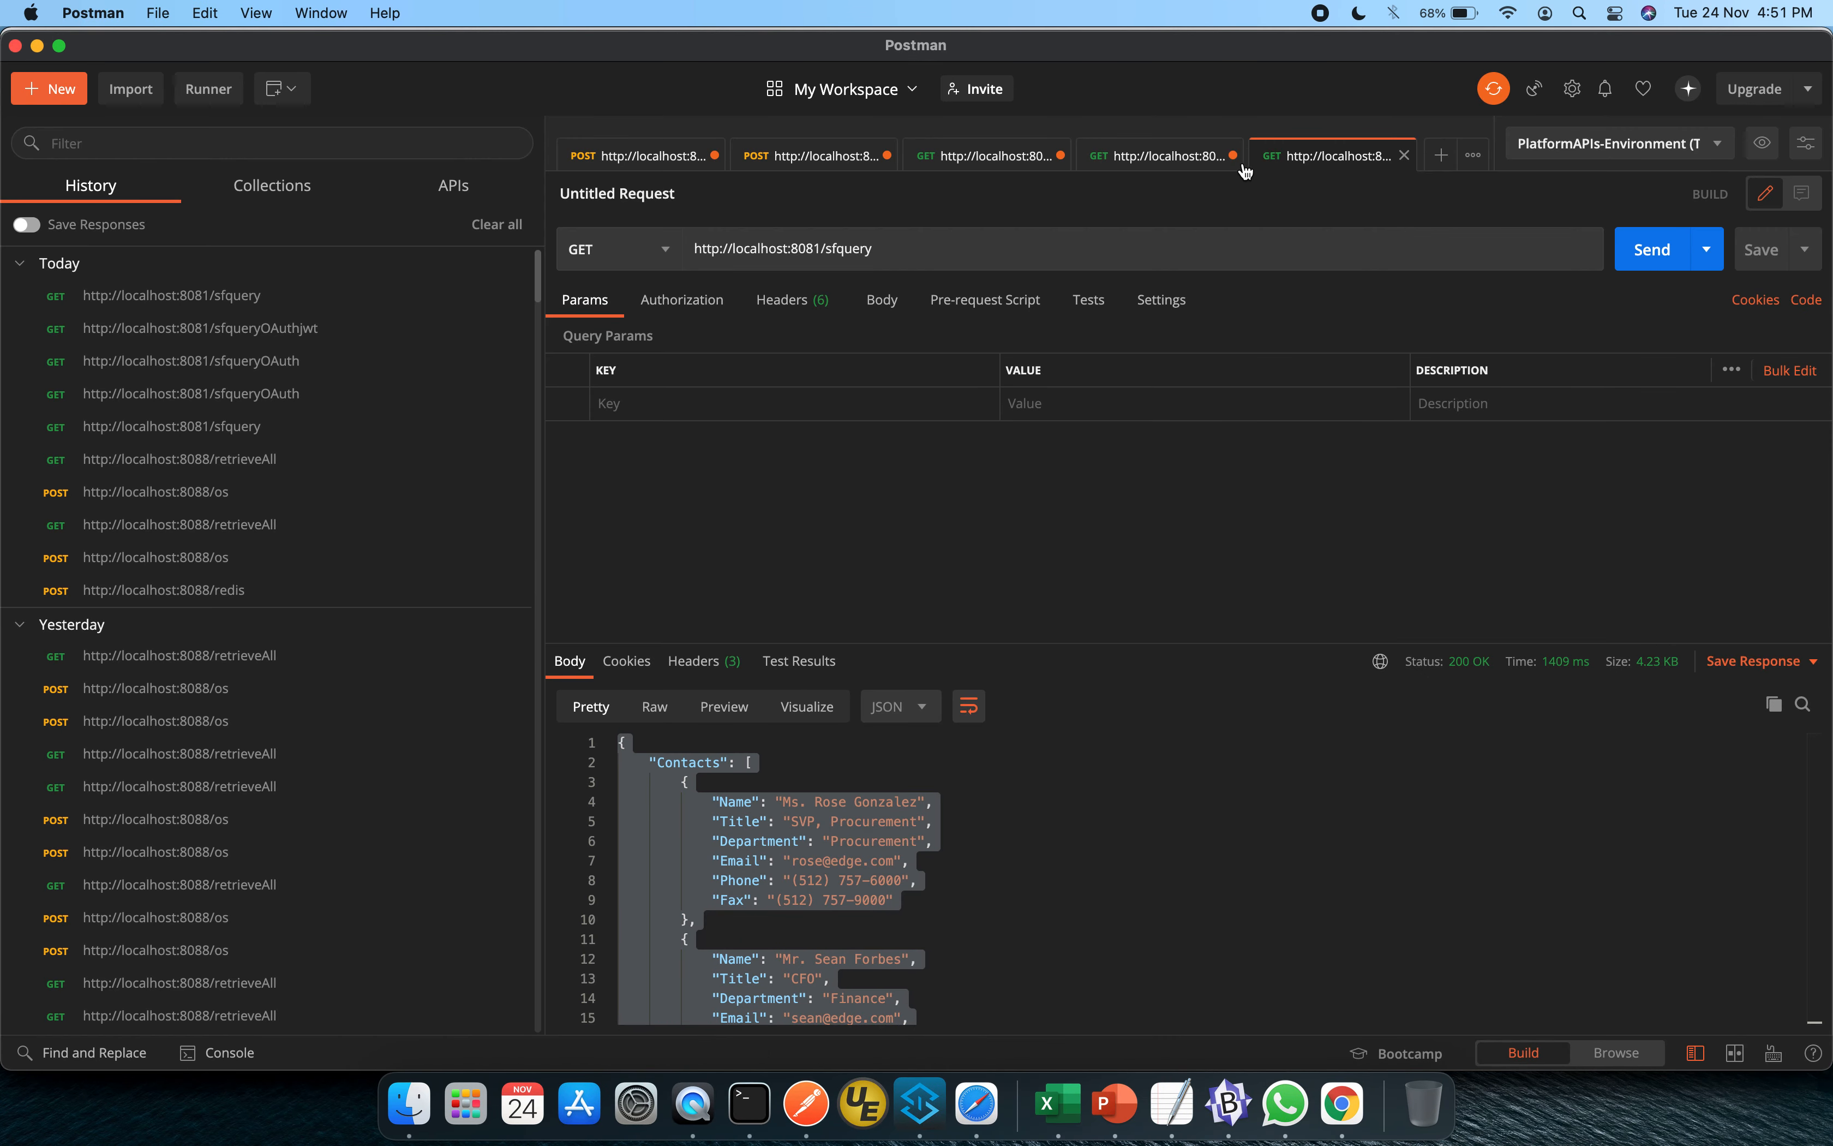
{"action": "left_click", "coordinate": [1176, 158]}
{"action": "left_click", "coordinate": [1015, 160]}
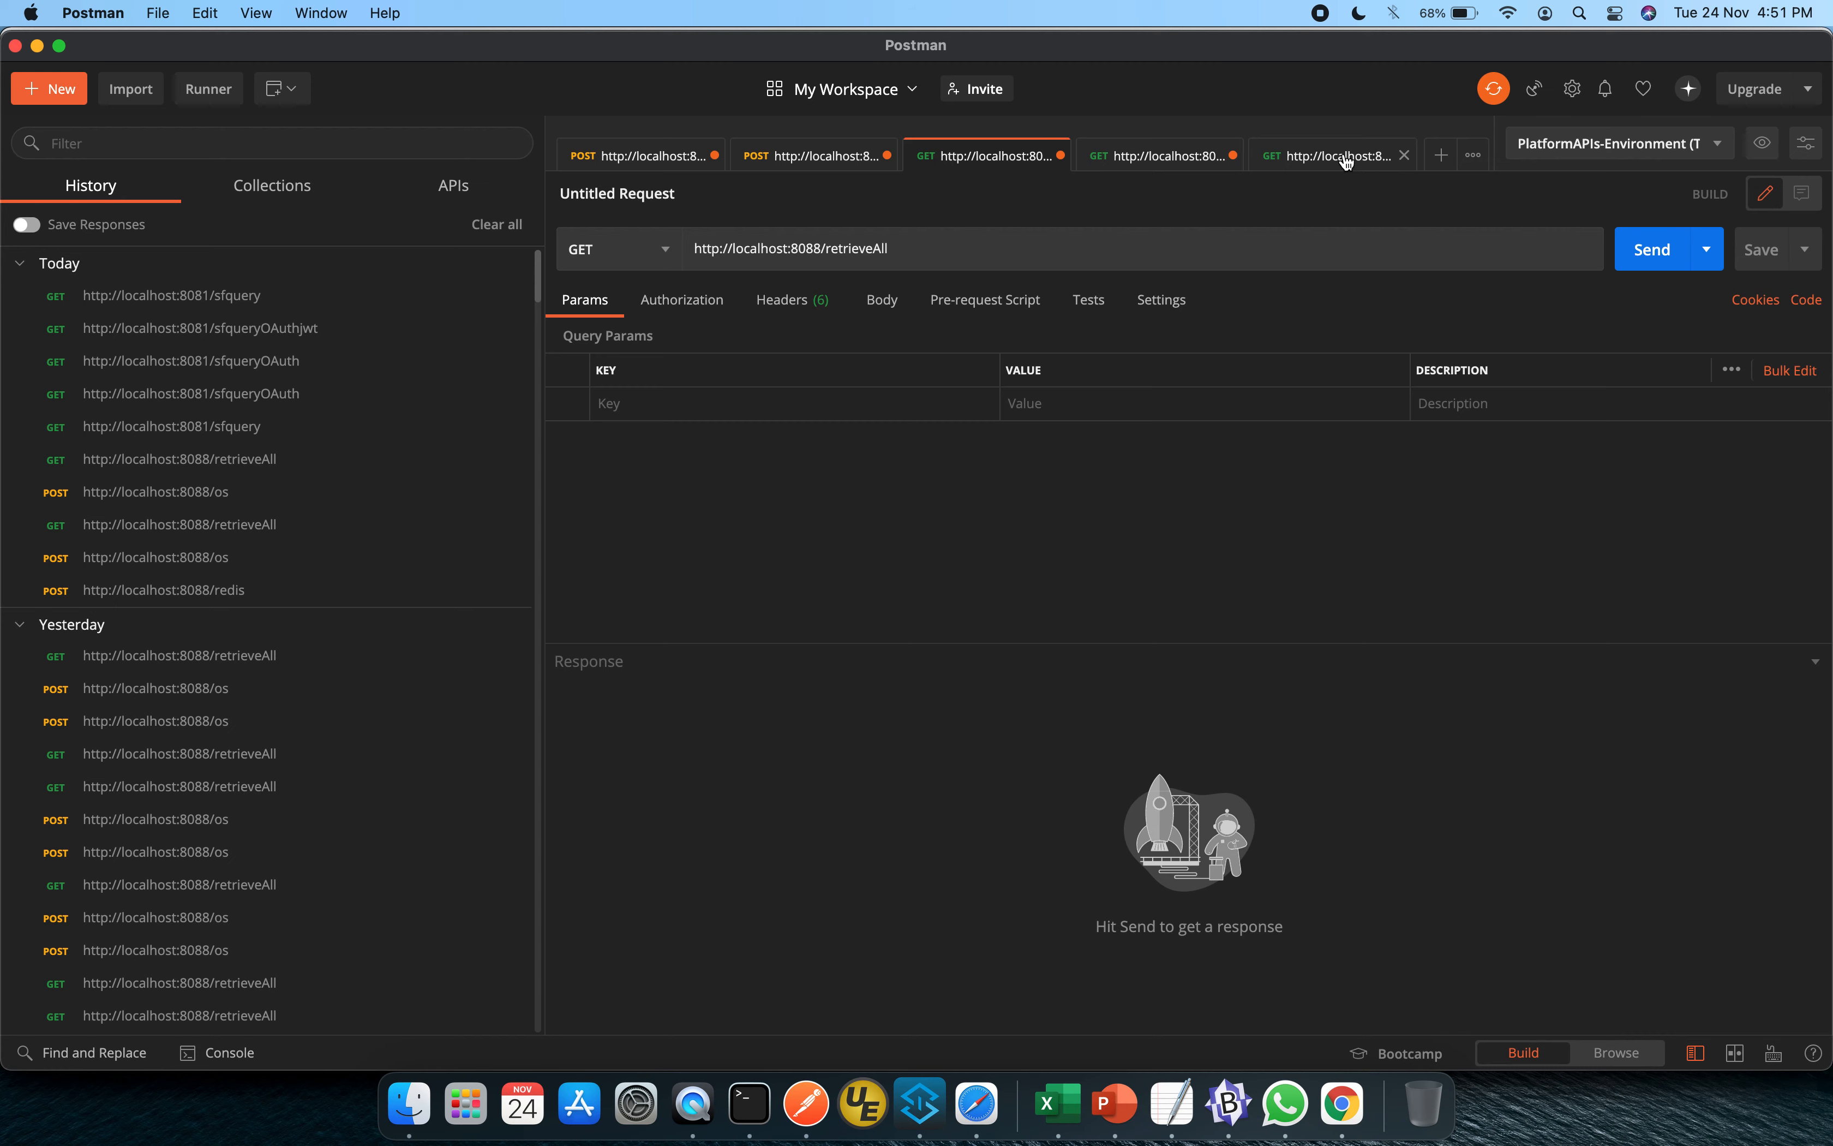
{"action": "left_click", "coordinate": [1323, 161]}
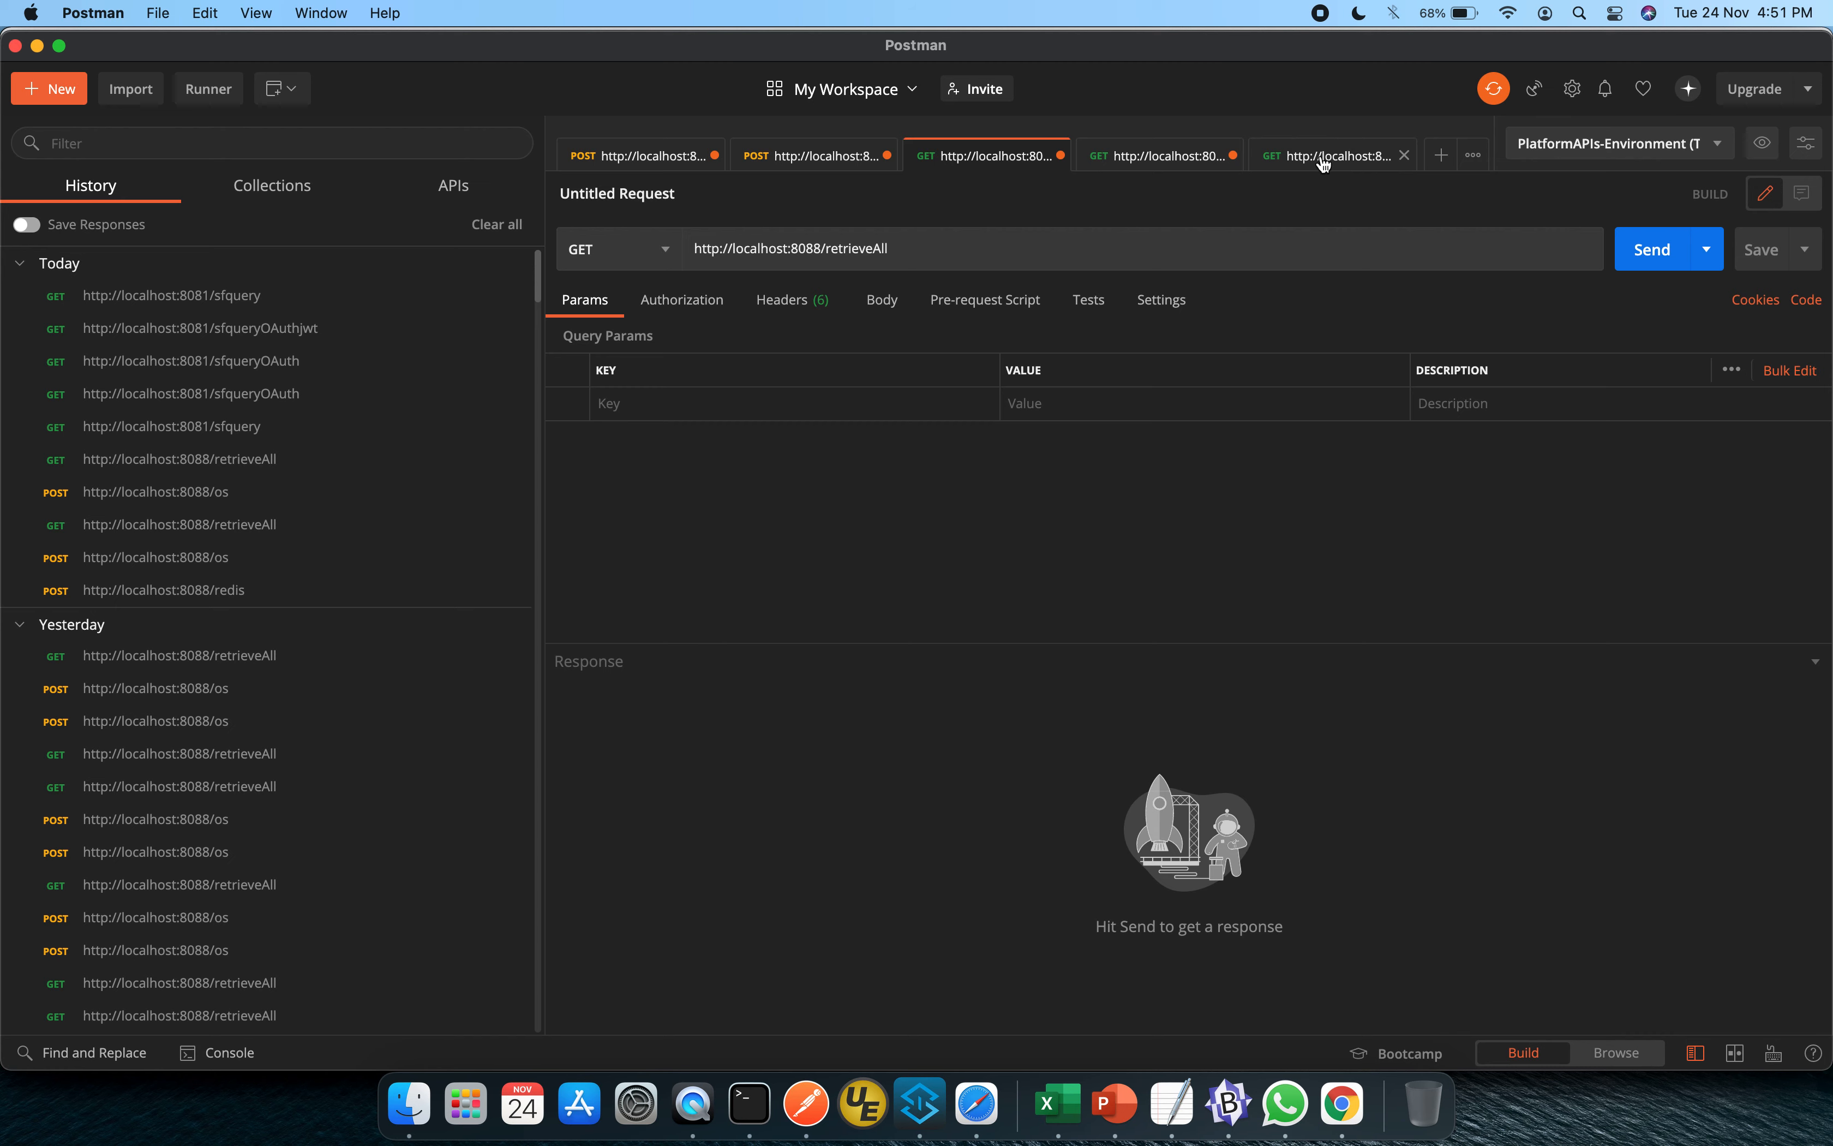
{"action": "left_click", "coordinate": [934, 251]}
{"action": "type", "text": "OAuth"}
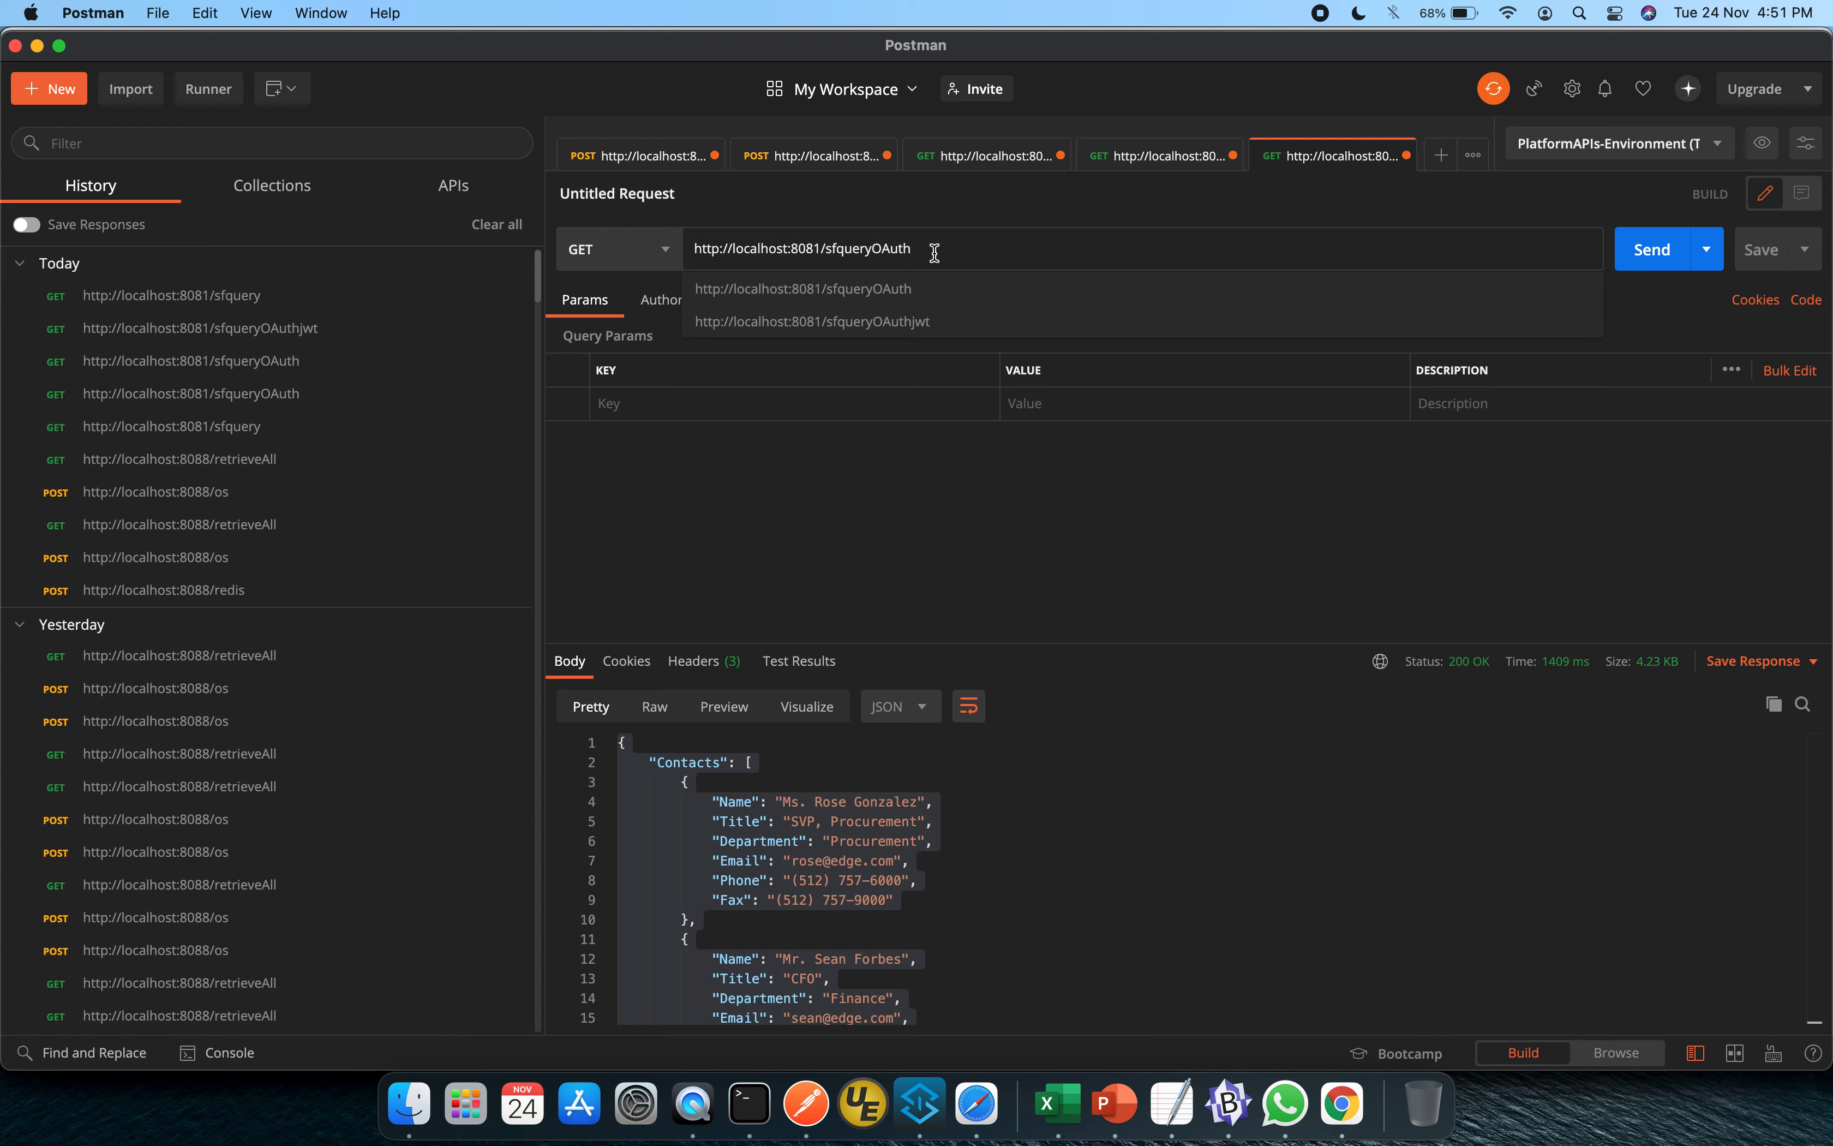
{"action": "left_click", "coordinate": [864, 298]}
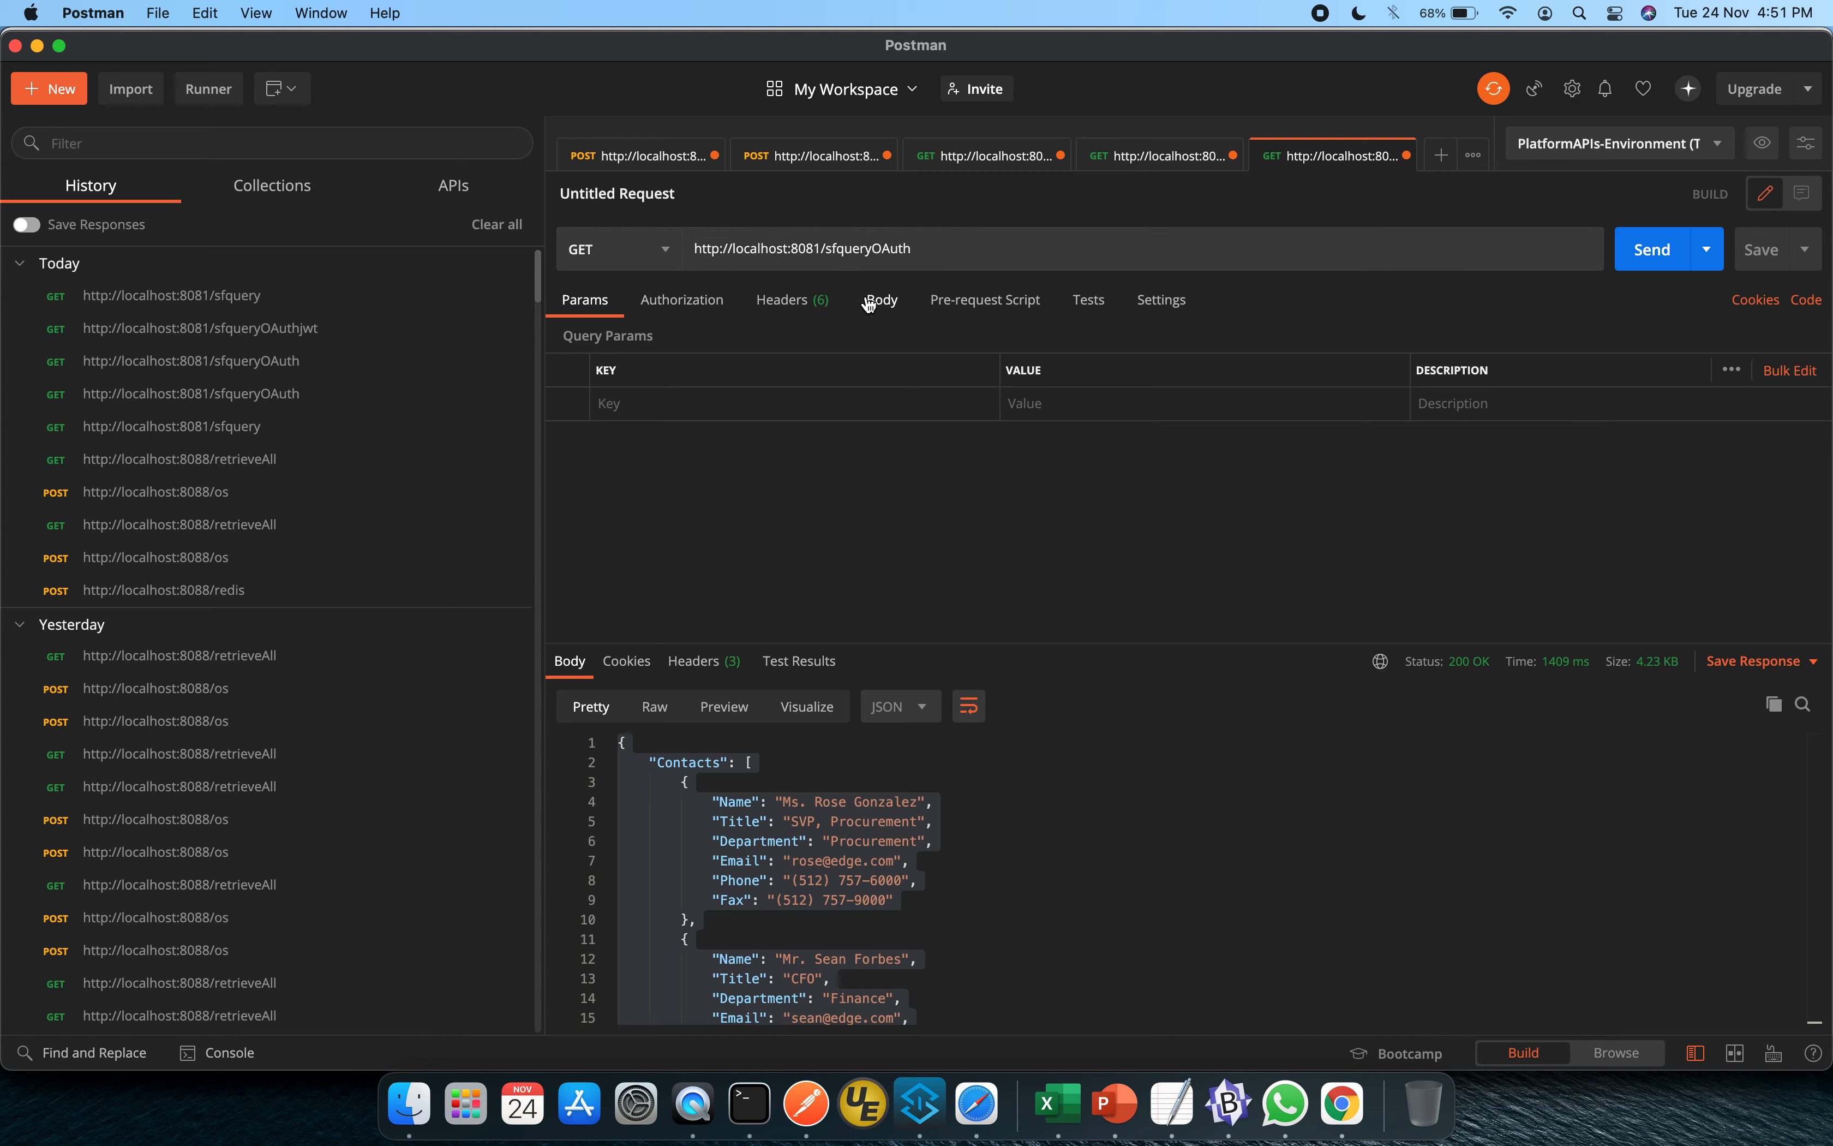
{"action": "left_click", "coordinate": [1656, 256]}
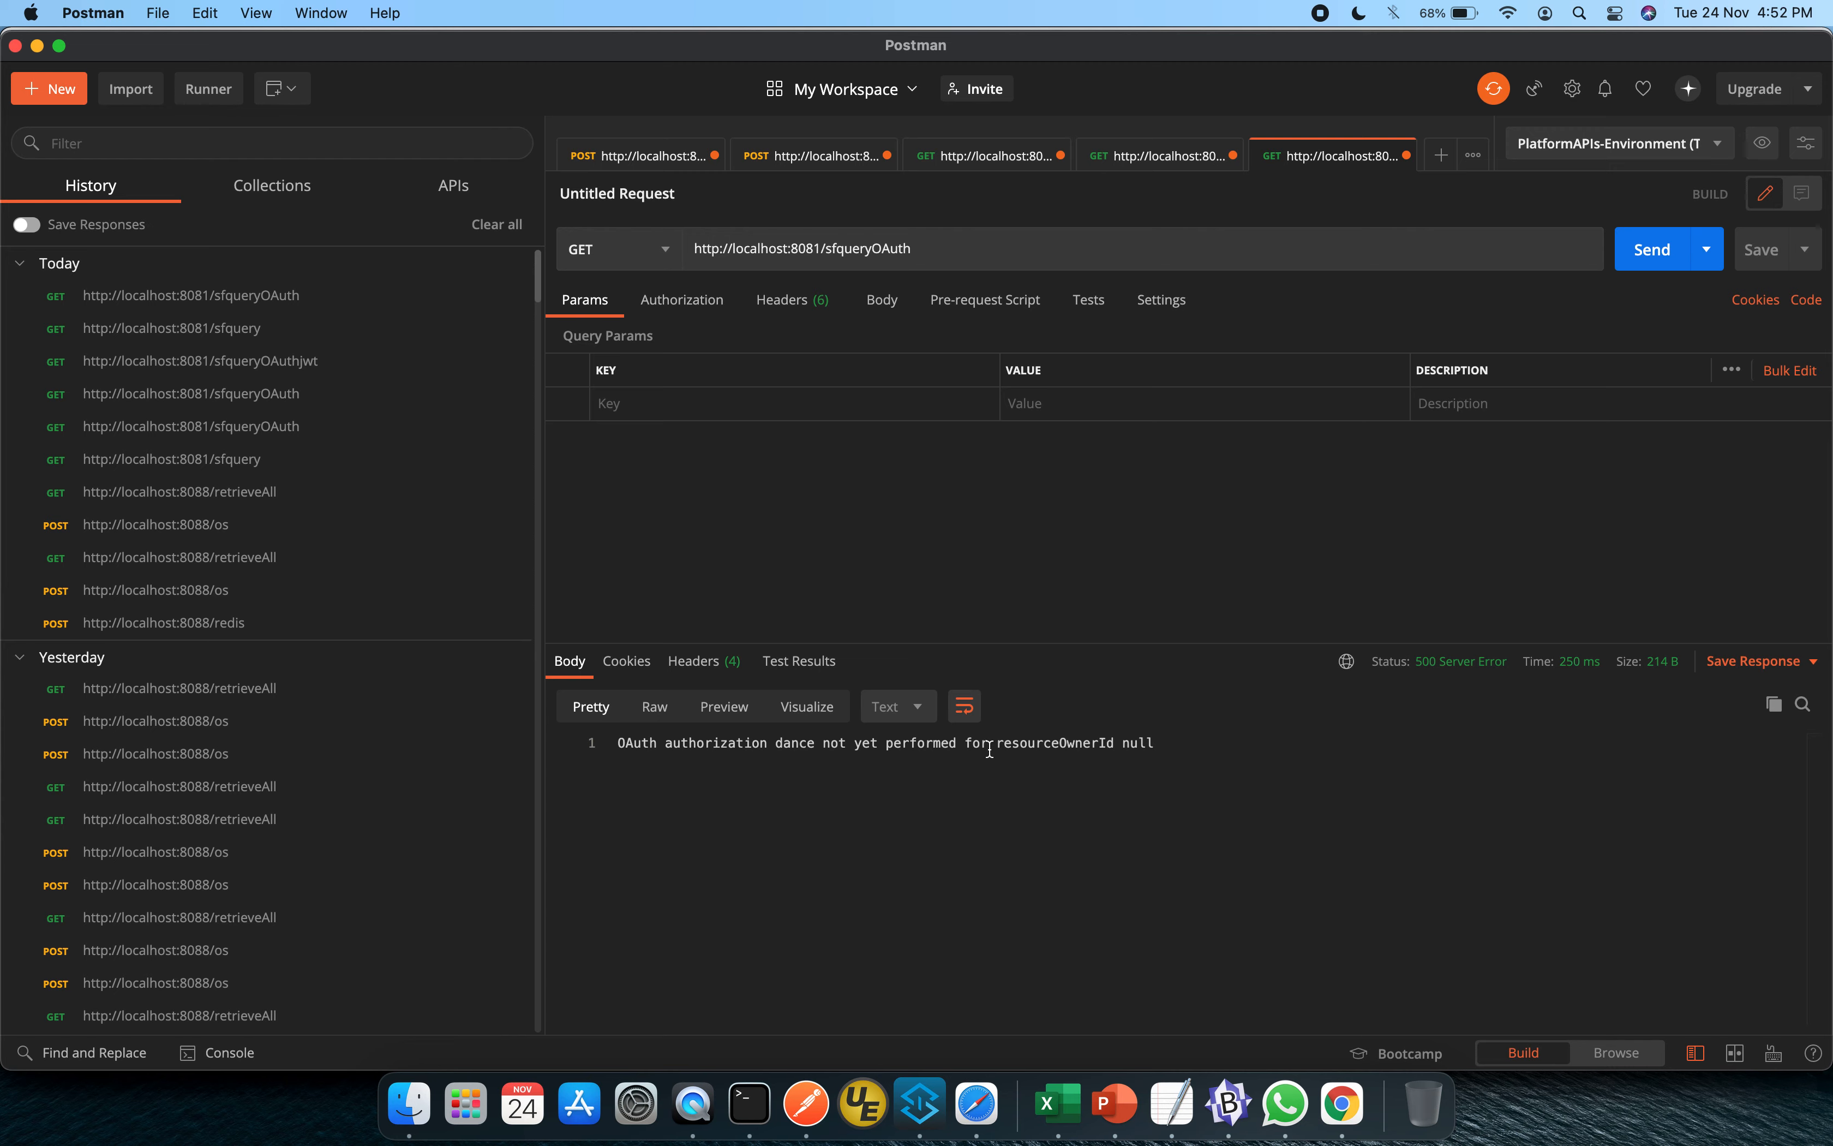
In Anypoint Studio, check the Salesforce_OAuth2 configuration's authorize path without changing it, and clear the logged errors from the console
{"action": "left_click", "coordinate": [927, 1091]}
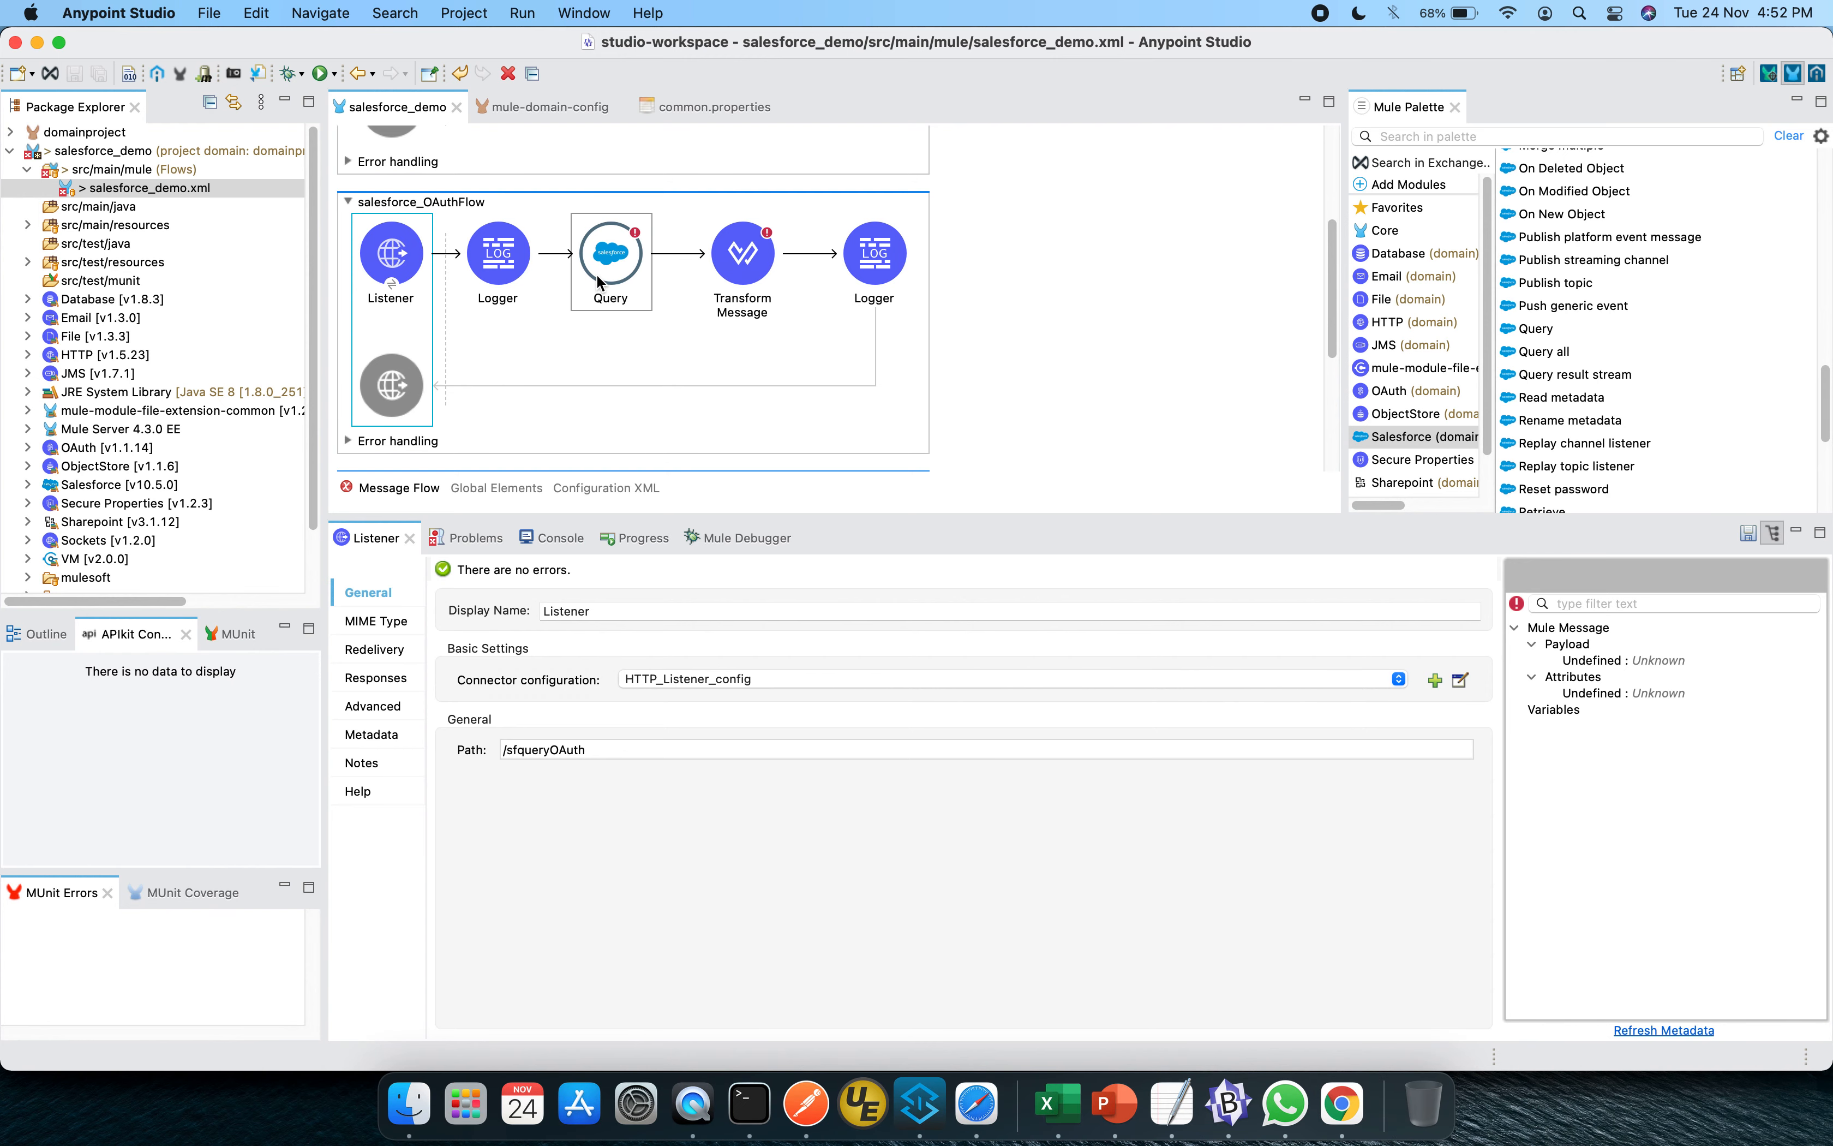
{"action": "left_click", "coordinate": [559, 111]}
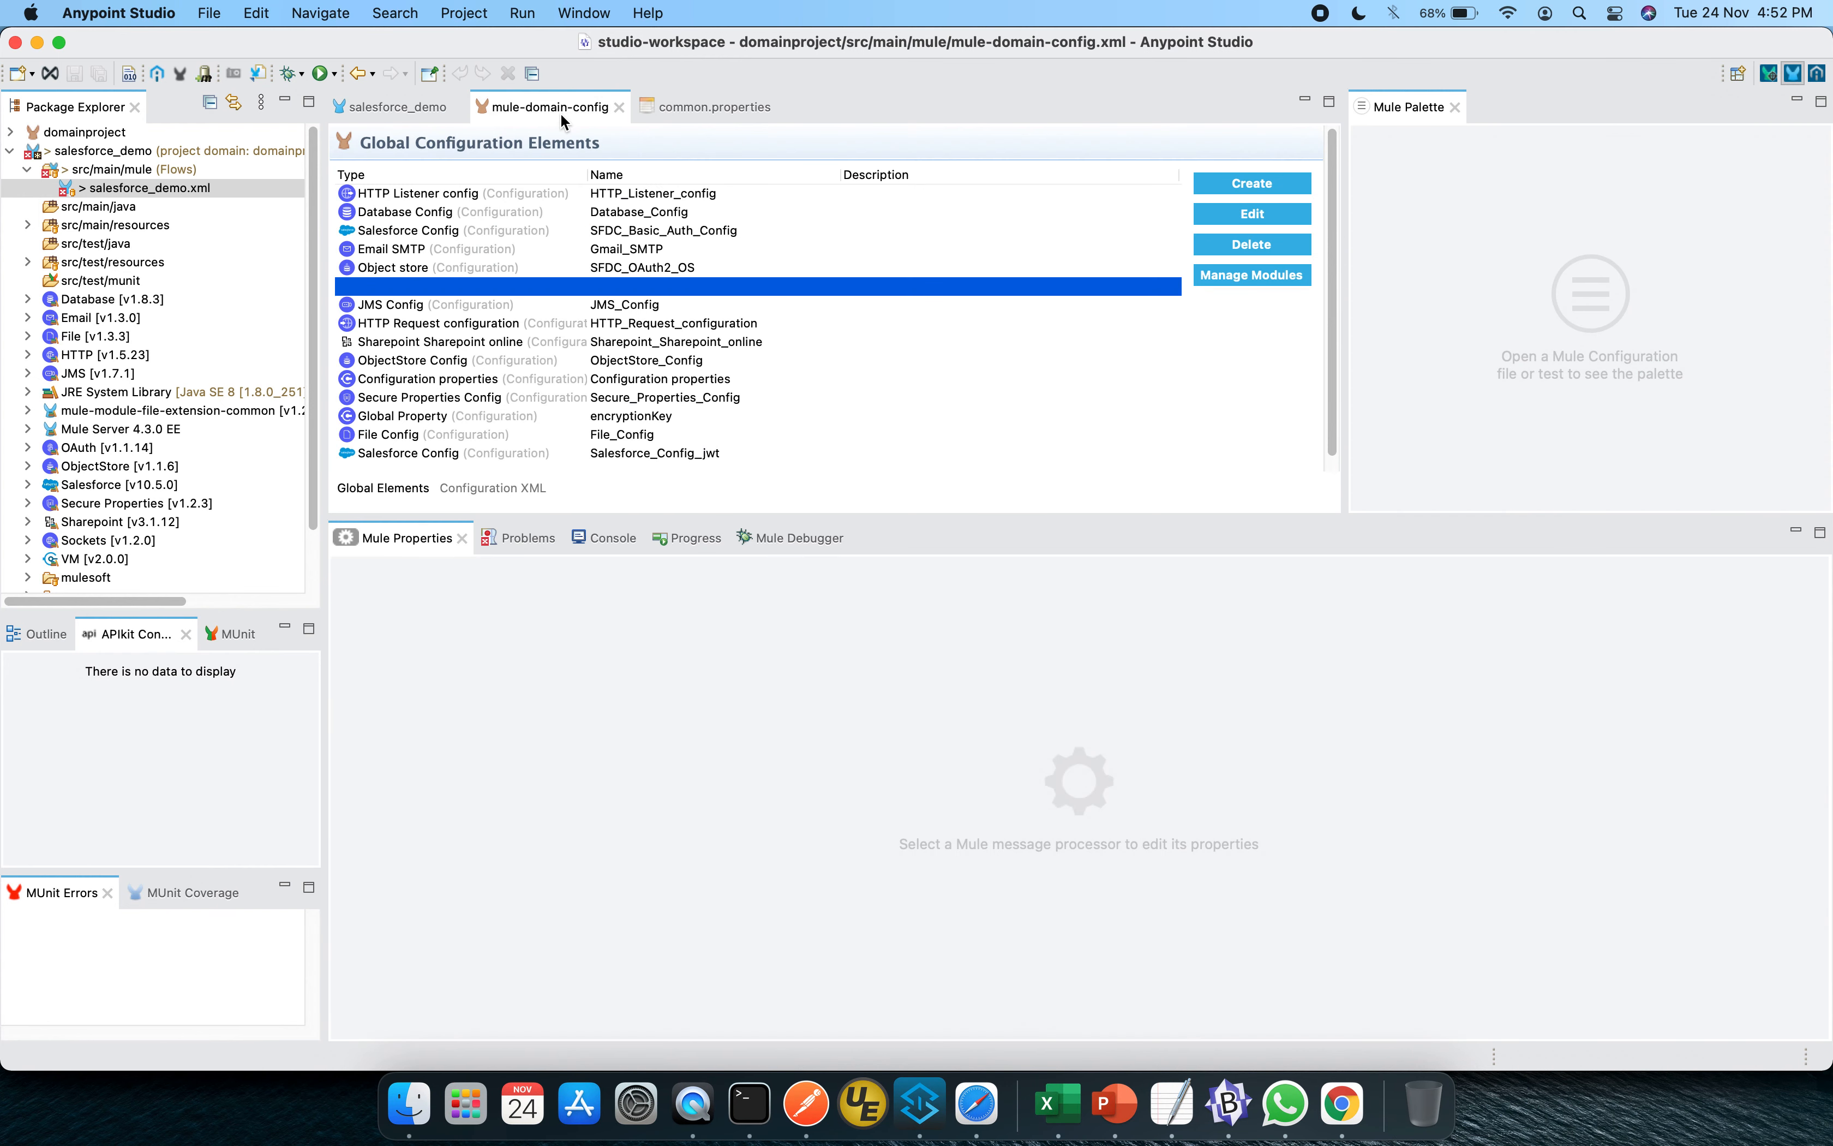
{"action": "double_click", "coordinate": [675, 291]}
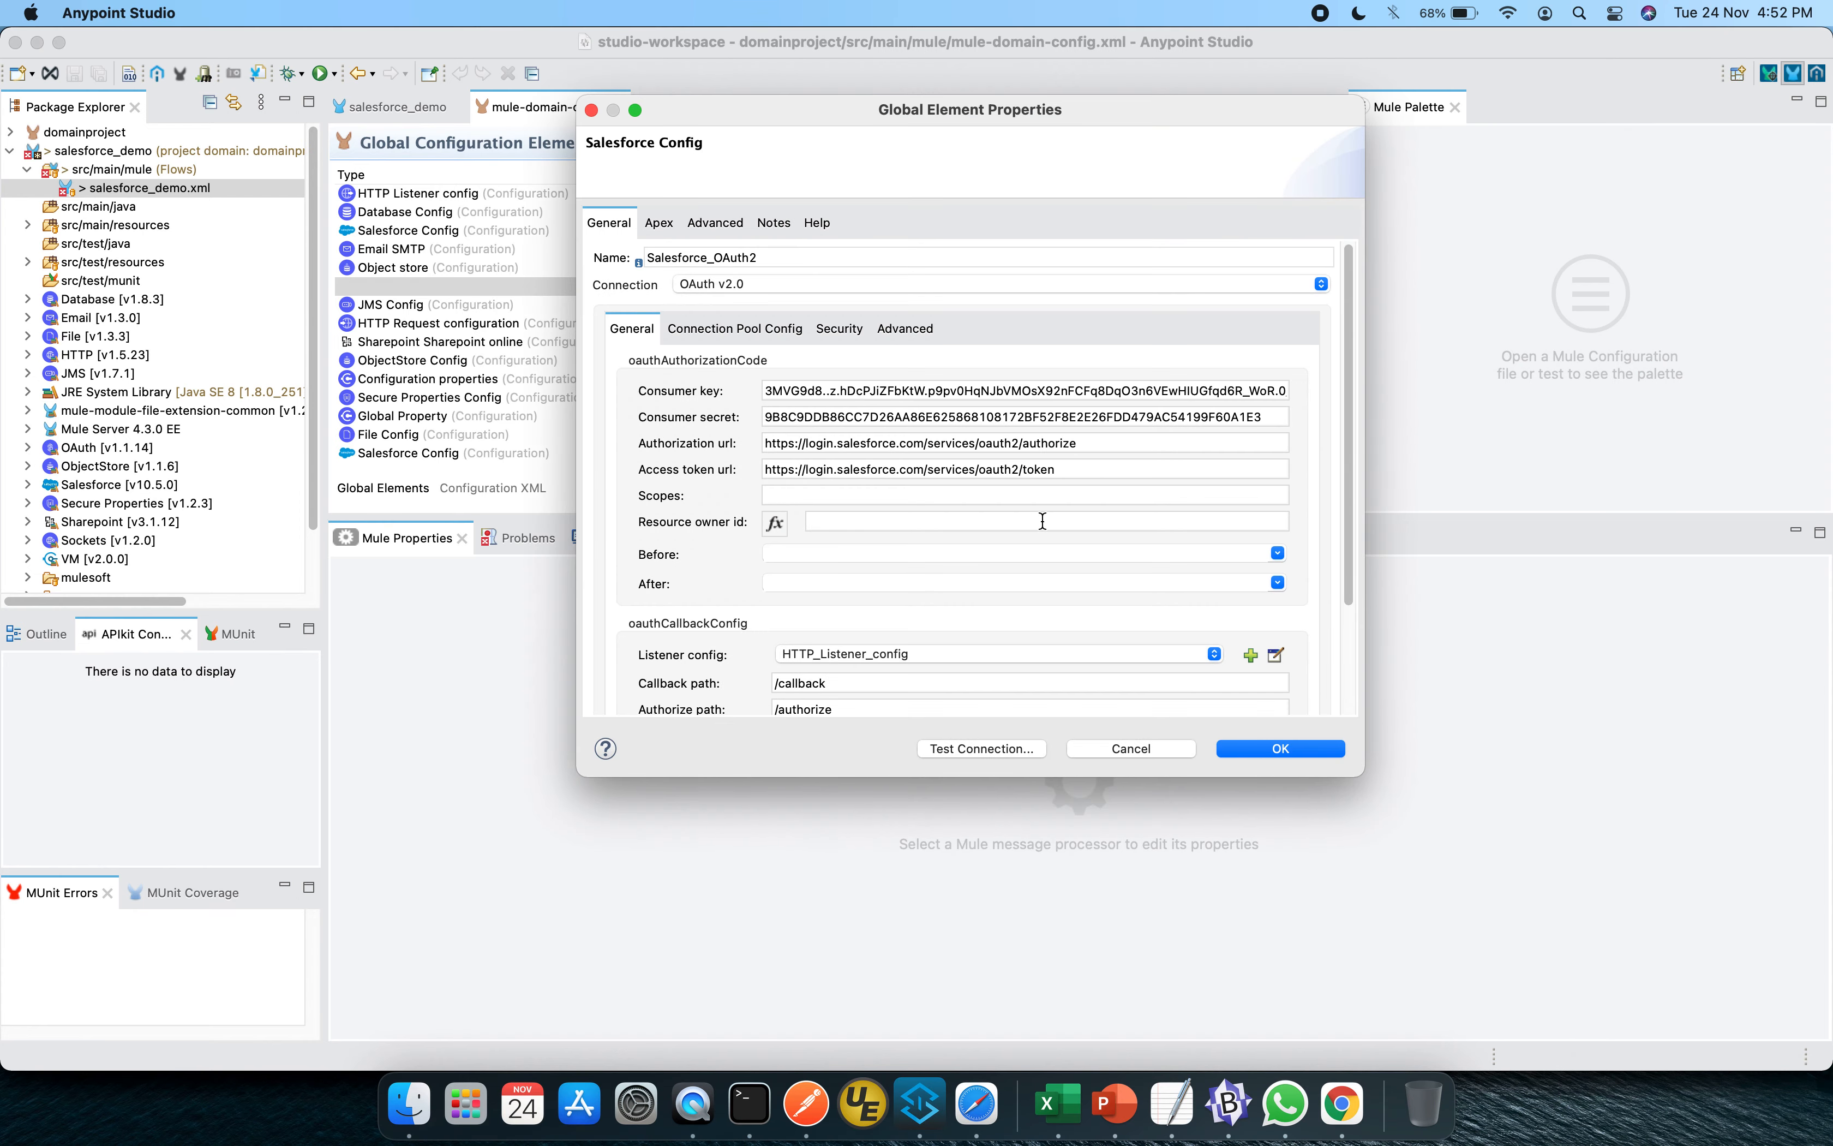
{"action": "scroll", "coordinate": [1045, 522], "scroll_direction": "down", "scroll_amount": 4}
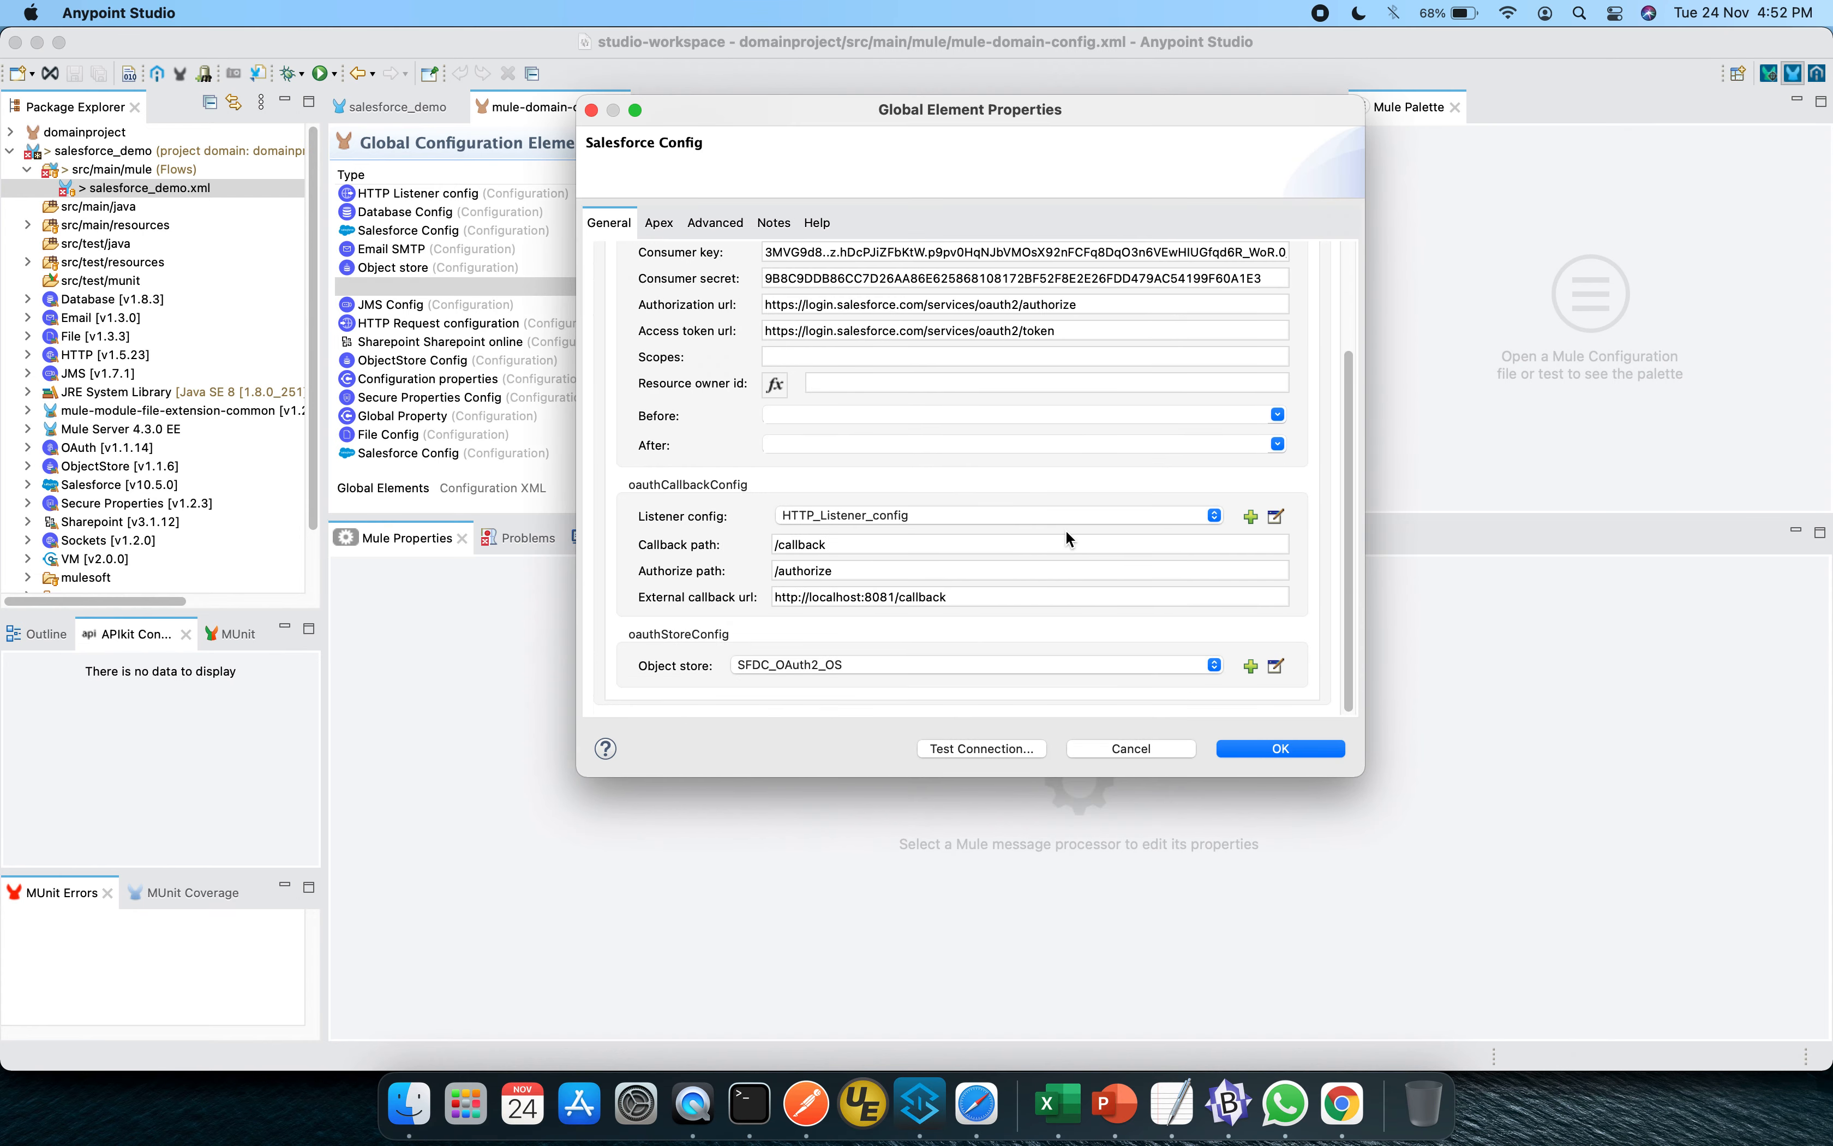
{"action": "left_click", "coordinate": [839, 570]}
{"action": "left_click", "coordinate": [1143, 753]}
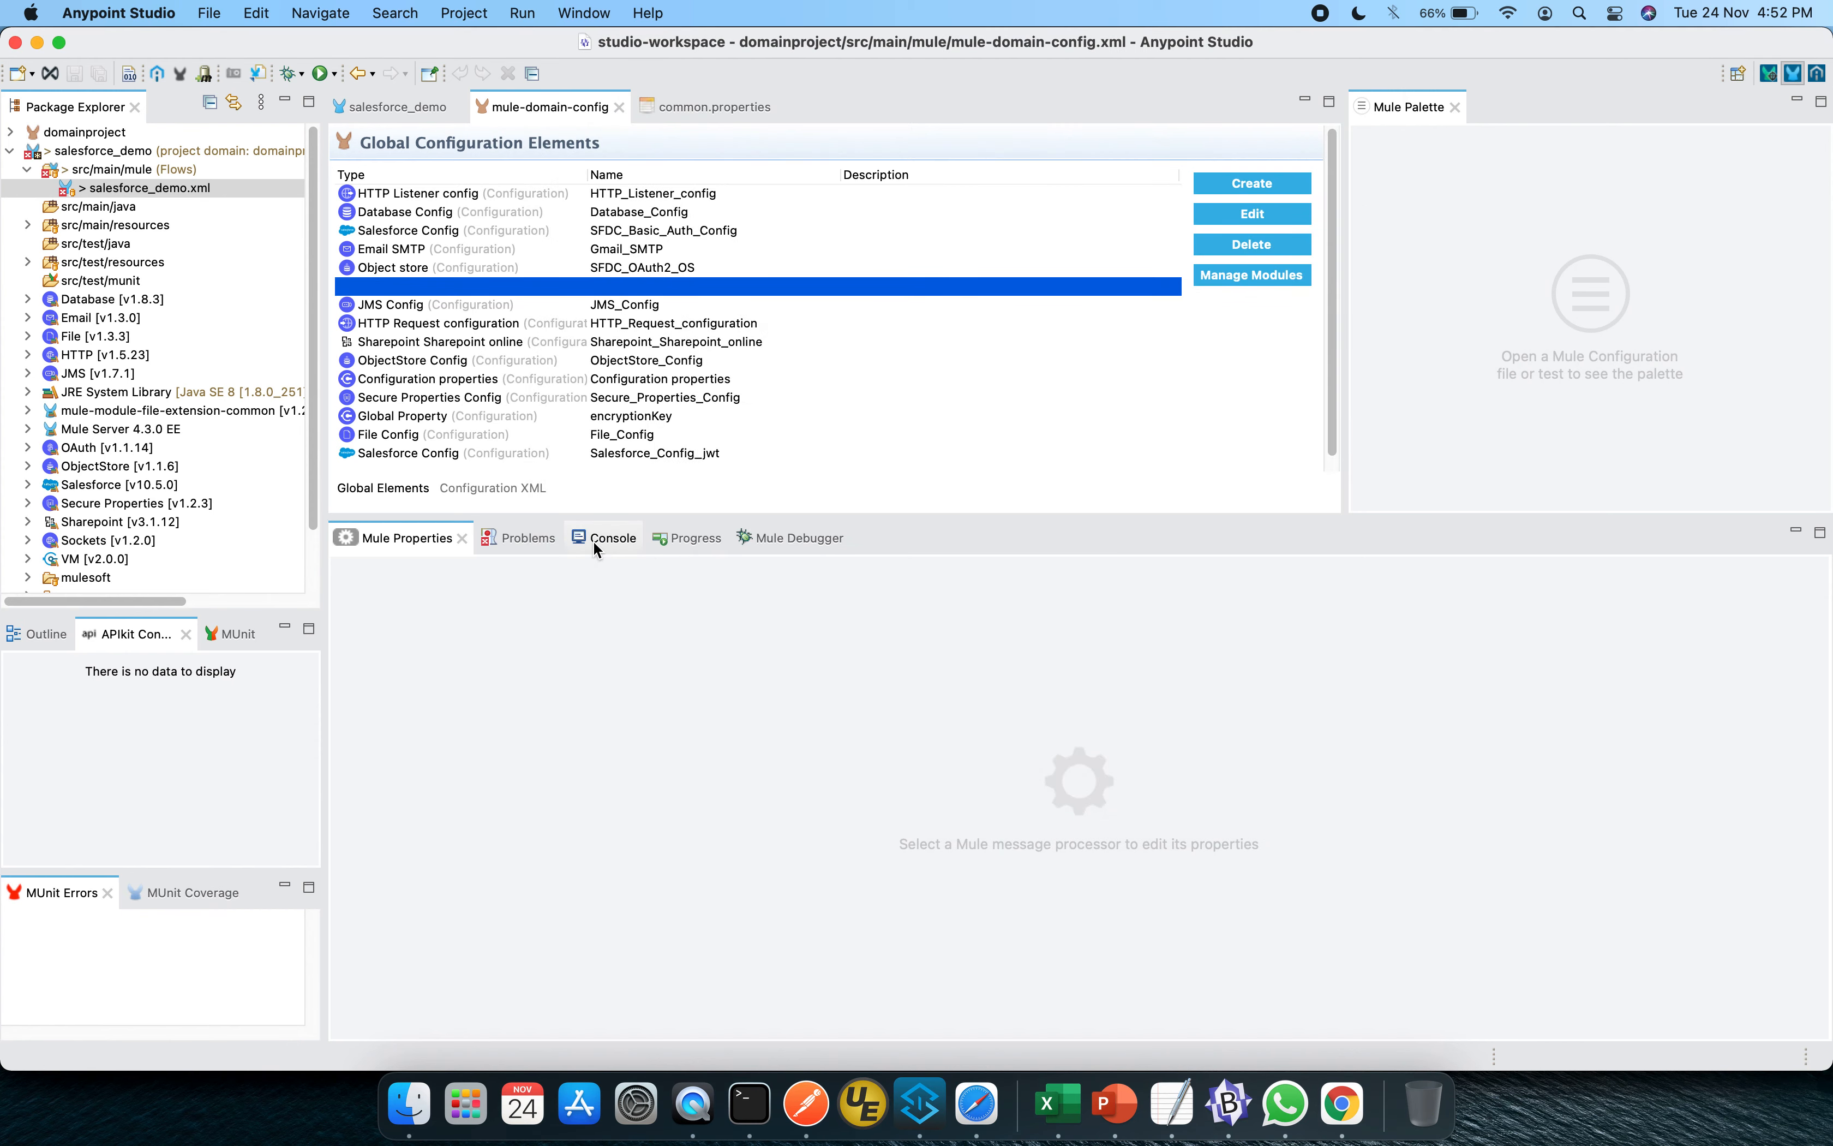
{"action": "left_click", "coordinate": [598, 539]}
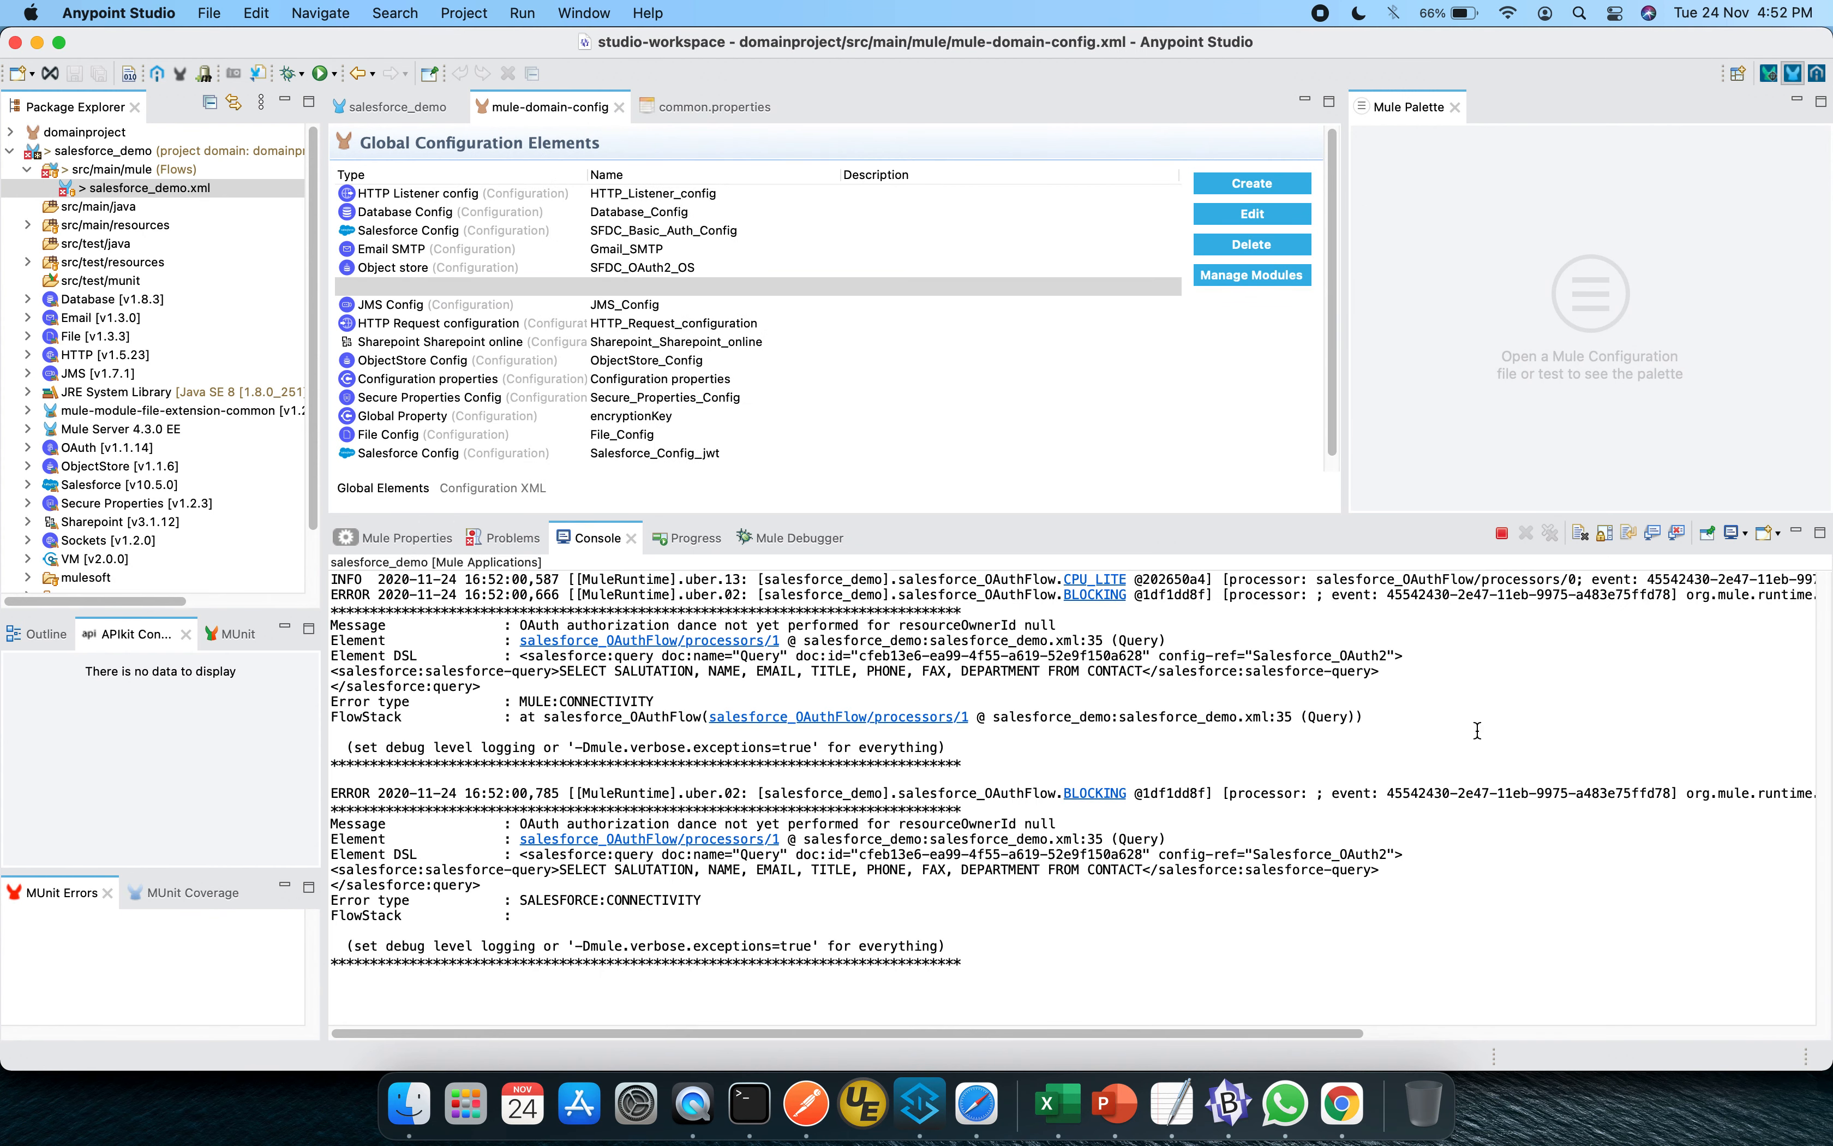
{"action": "left_click", "coordinate": [1579, 533]}
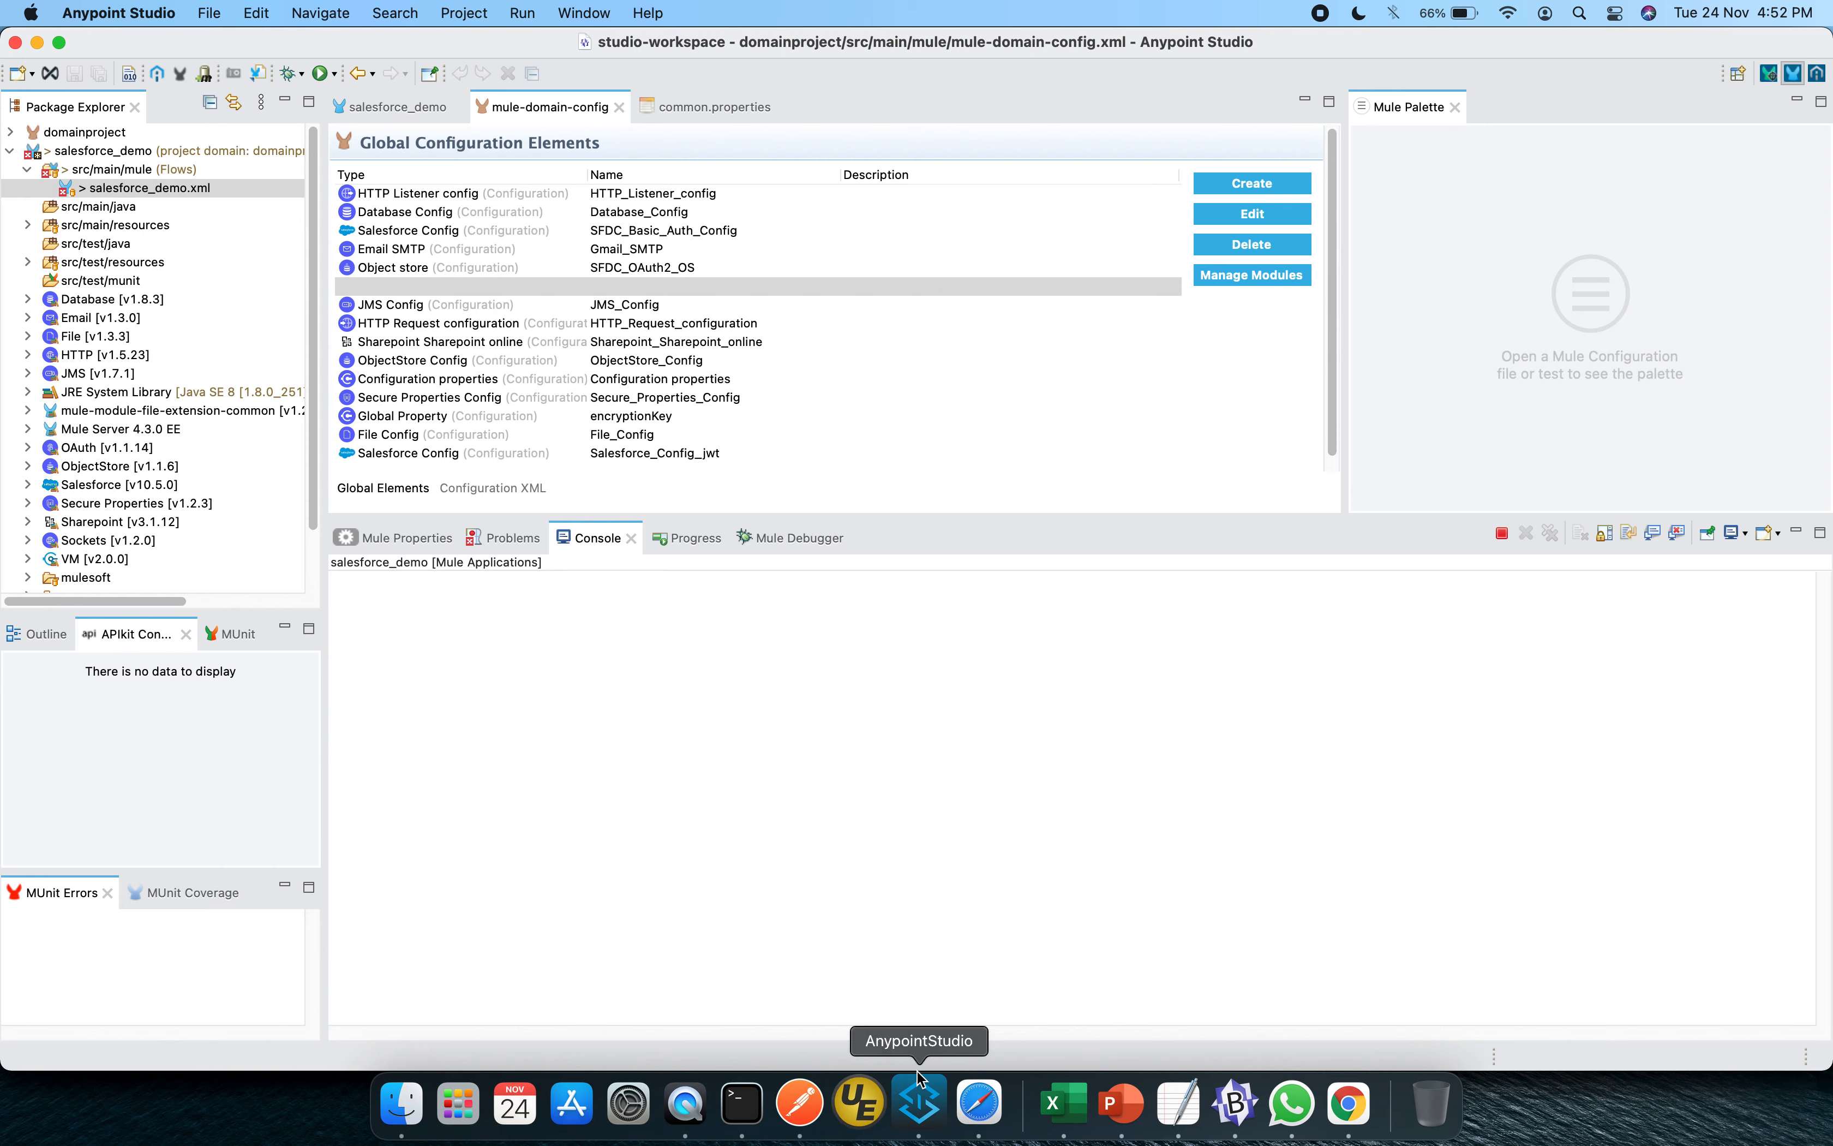
Switch to Safari and open localhost:8081/authorize in a new tab to run the OAuth authorization
{"action": "left_click", "coordinate": [977, 1064]}
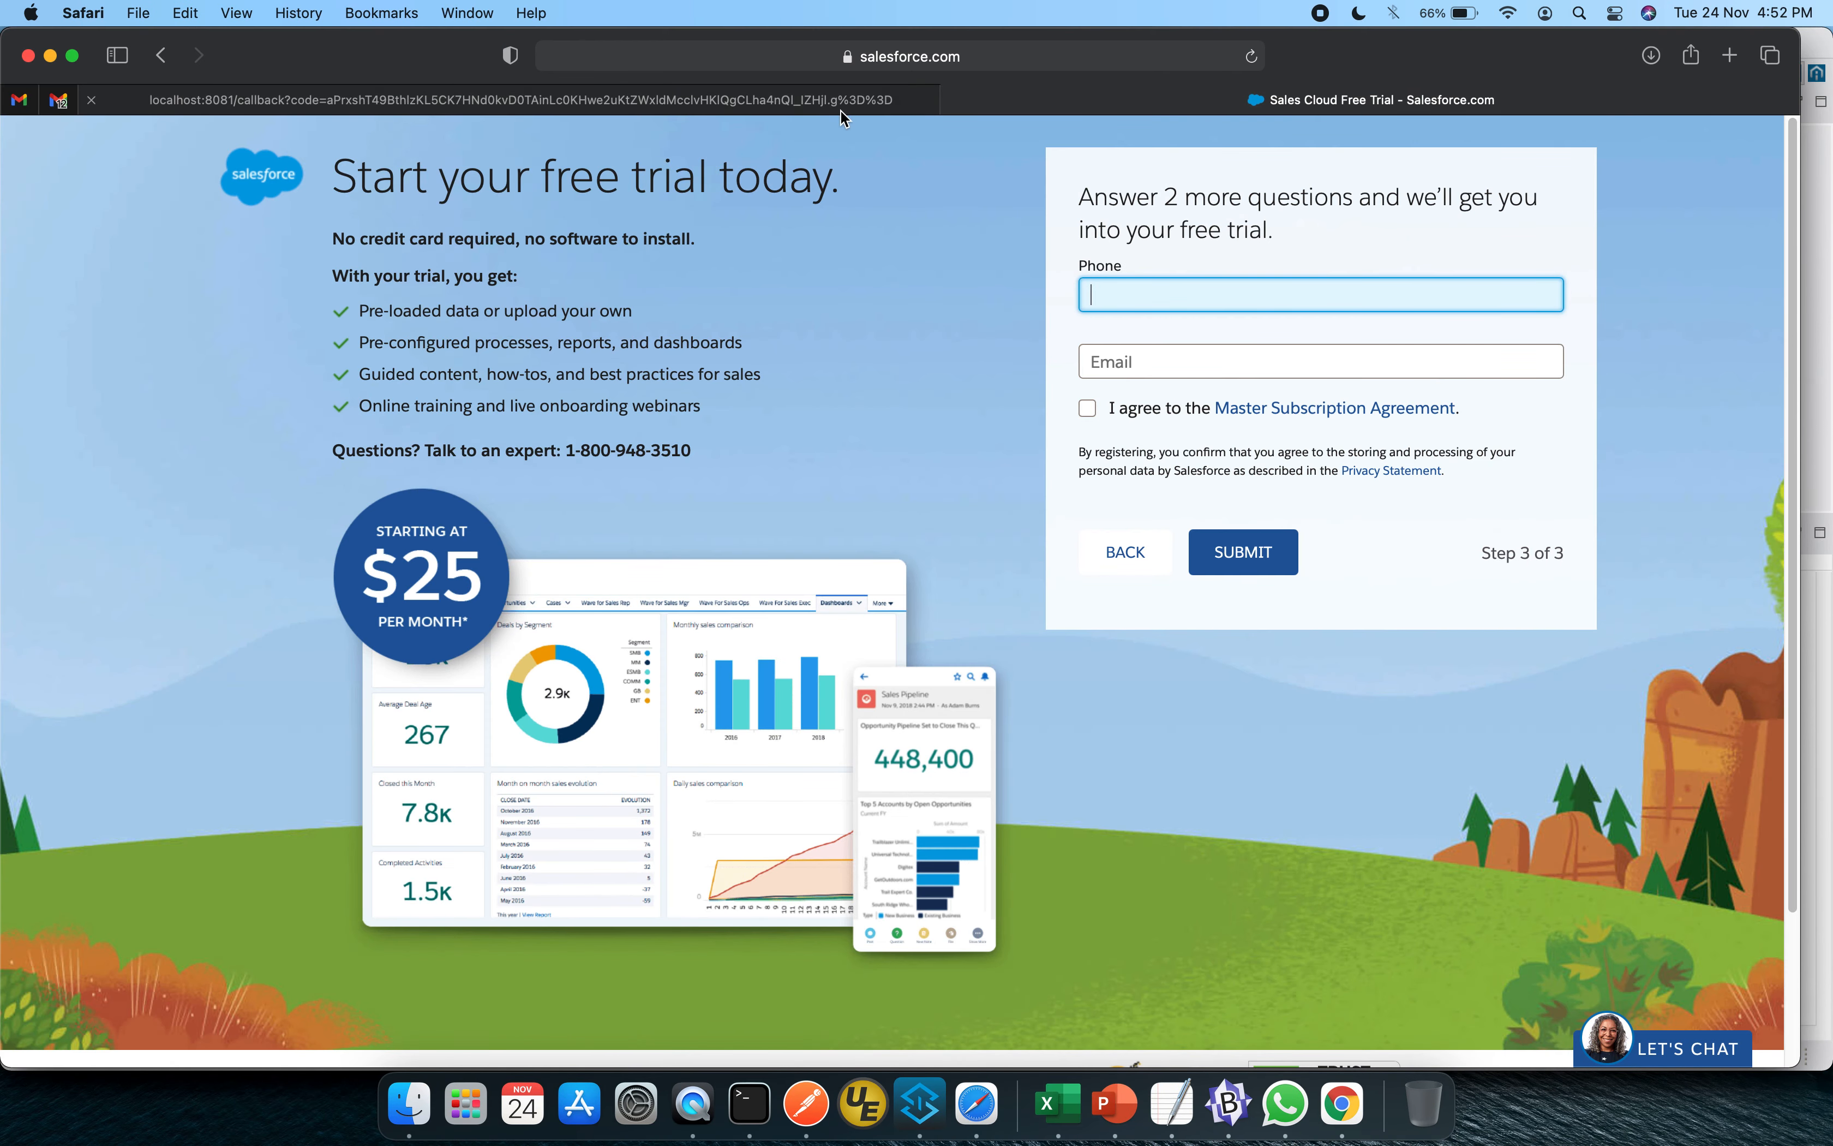
{"action": "left_click", "coordinate": [1729, 57]}
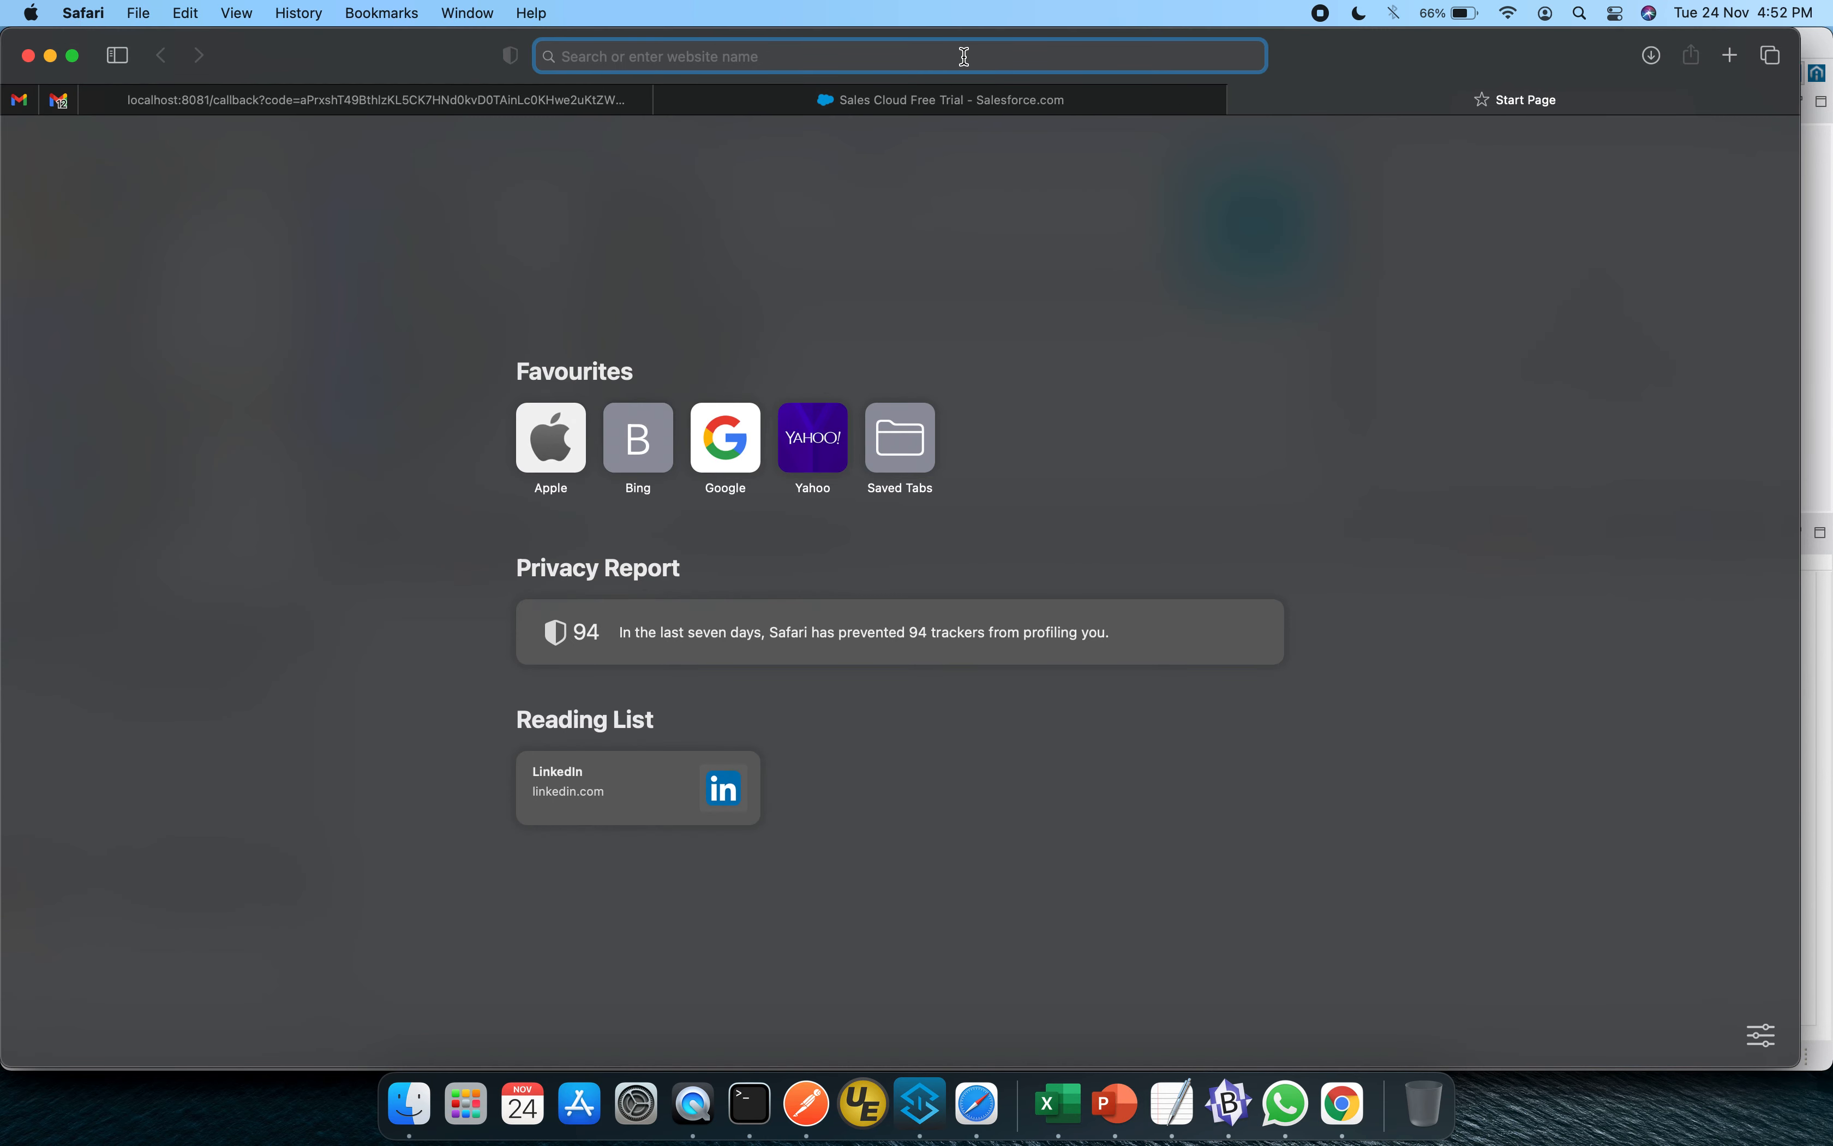
{"action": "type", "text": "htt"}
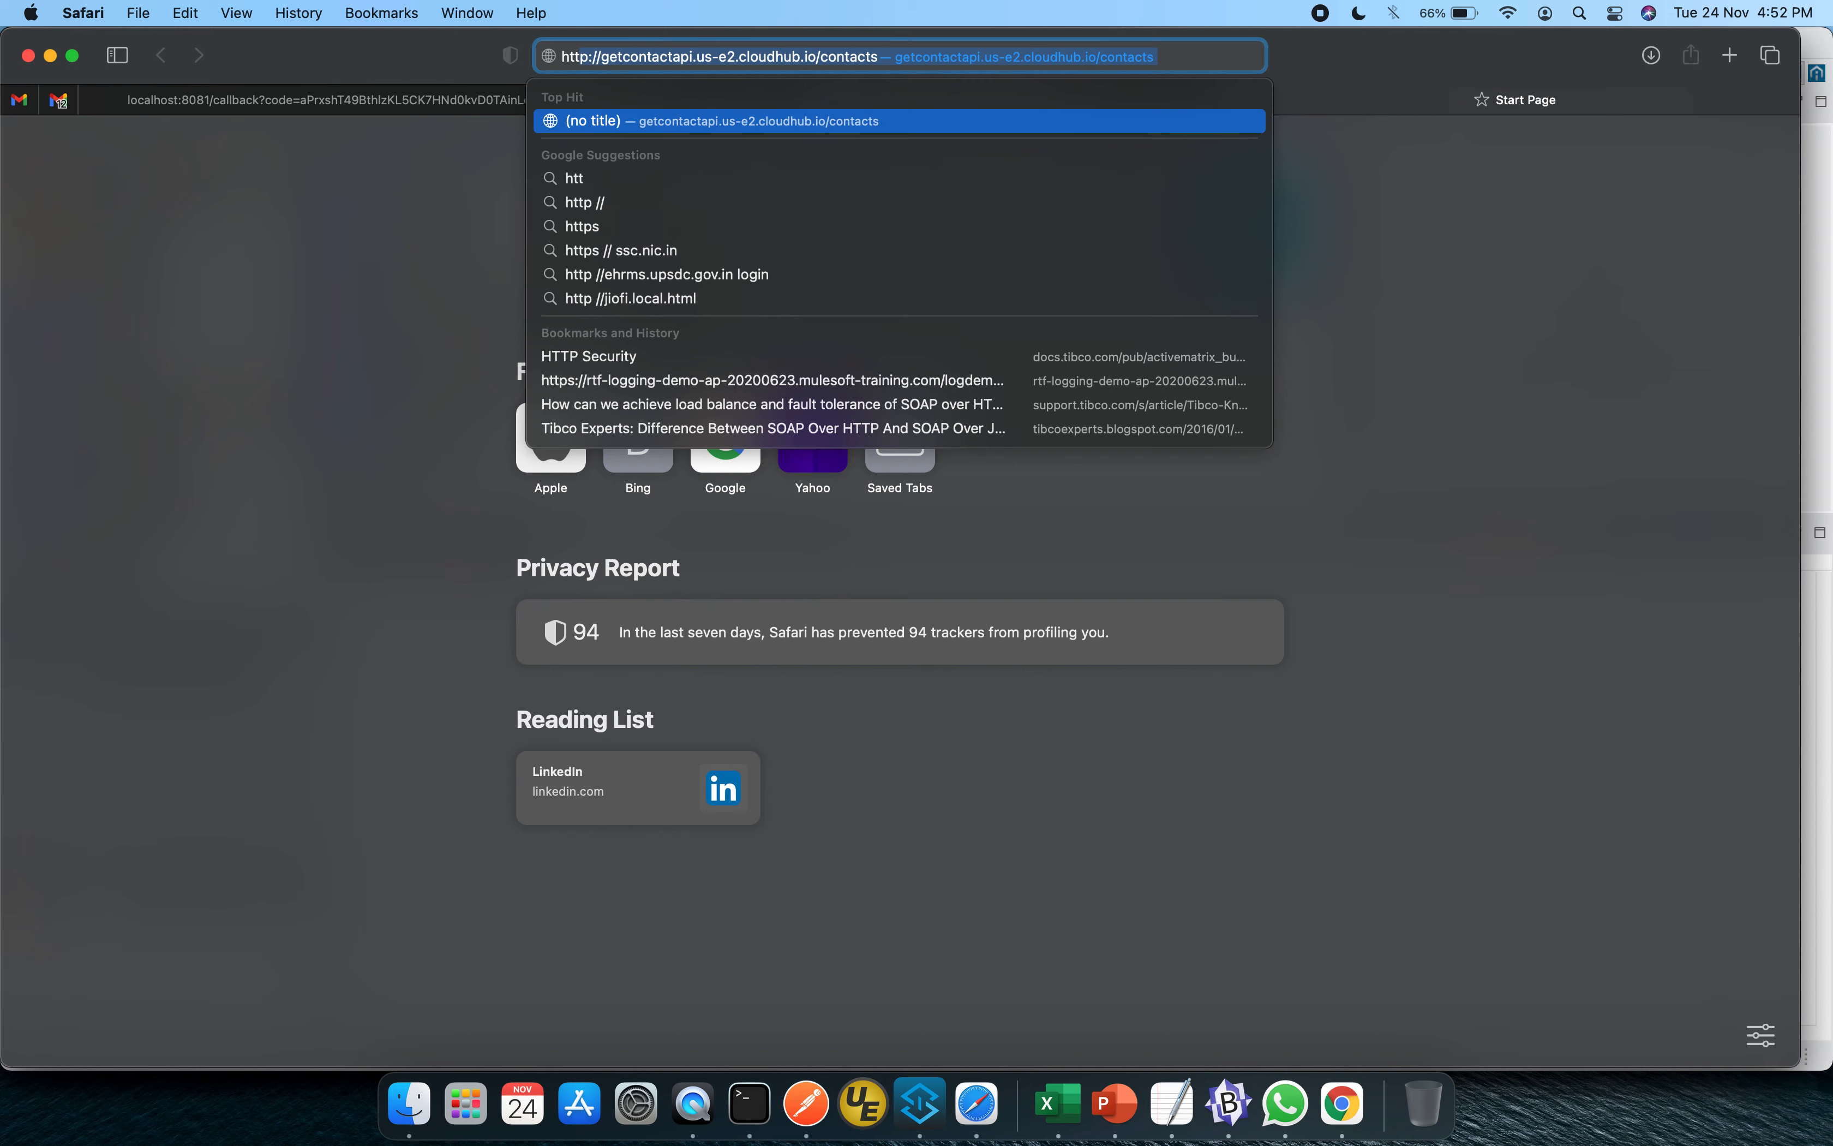
{"action": "key", "text": "BackSpace"}
{"action": "key", "text": "BackSpace"}
{"action": "key", "text": "BackSpace"}
{"action": "key", "text": "BackSpace"}
{"action": "type", "text": "l"}
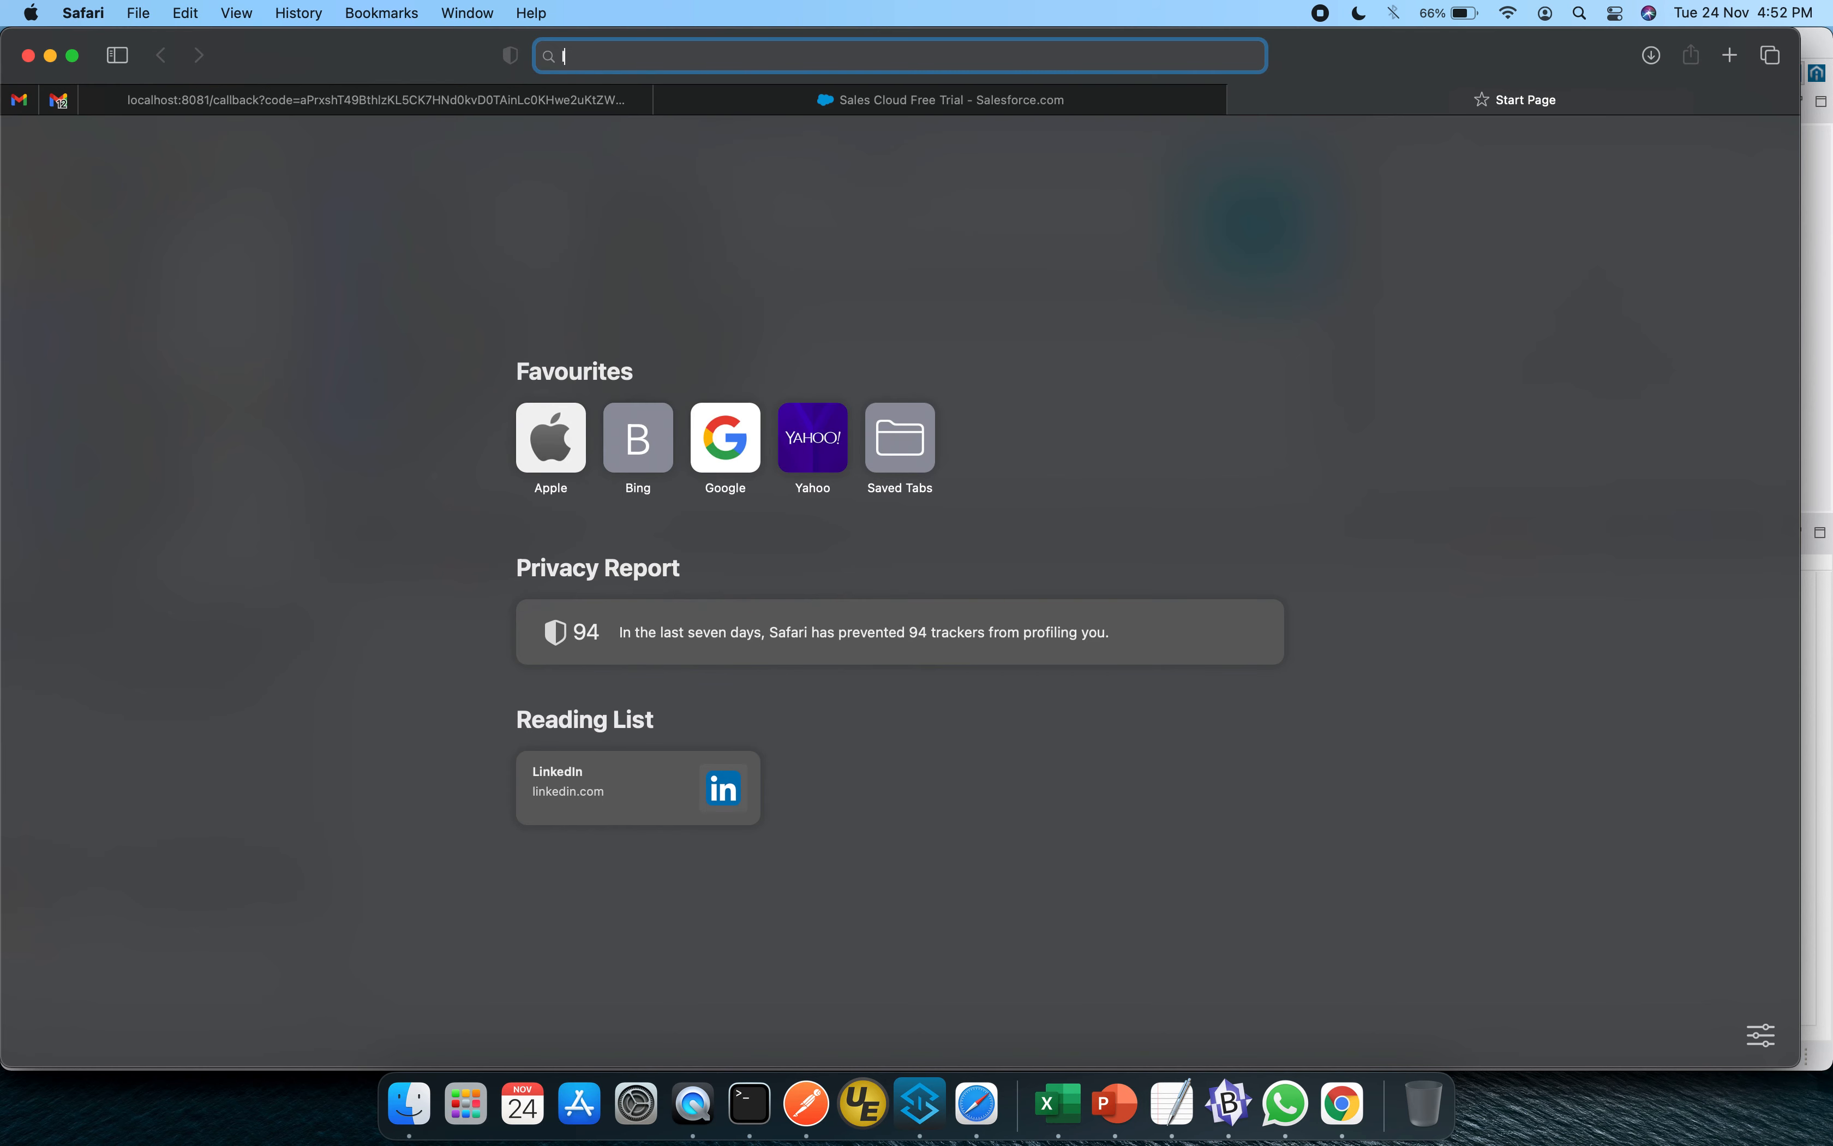
{"action": "type", "text": "o"}
{"action": "key", "text": "Right"}
{"action": "type", "text": "/"}
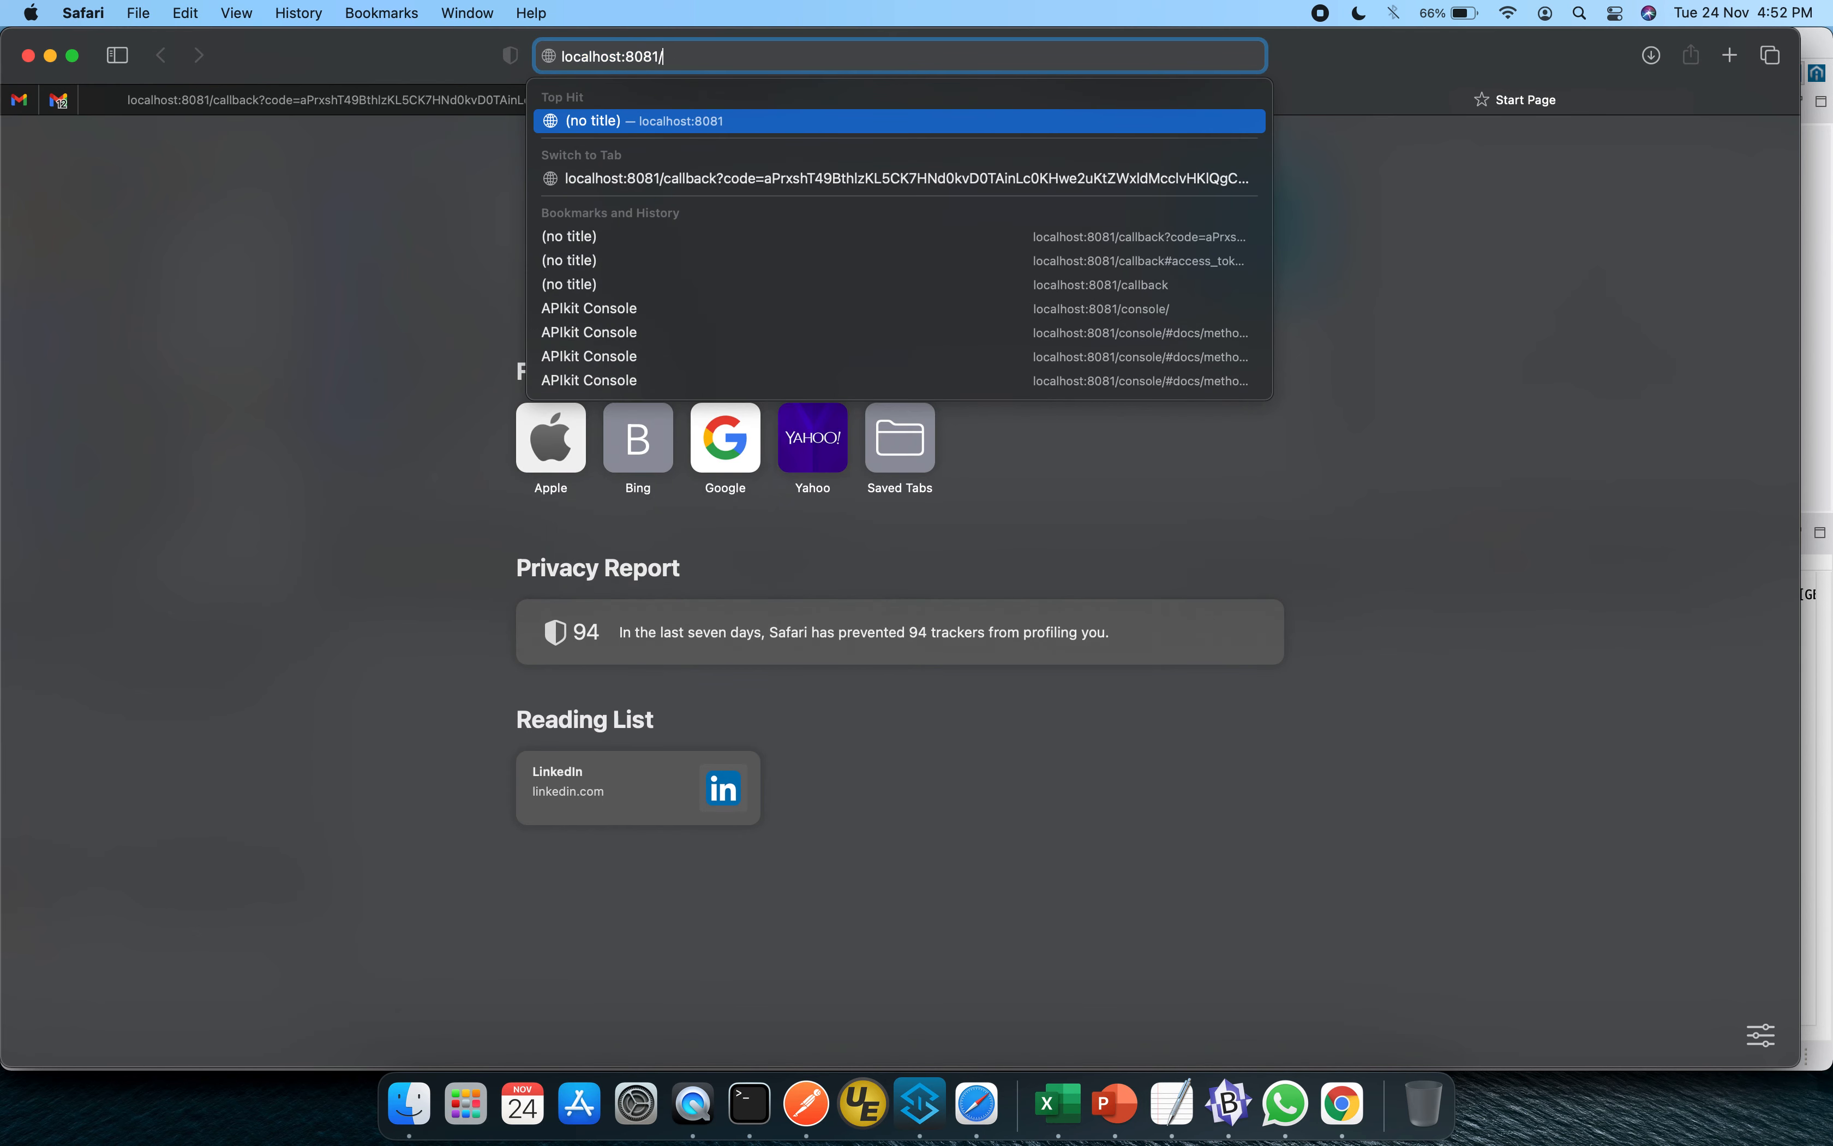
{"action": "type", "text": "auth"}
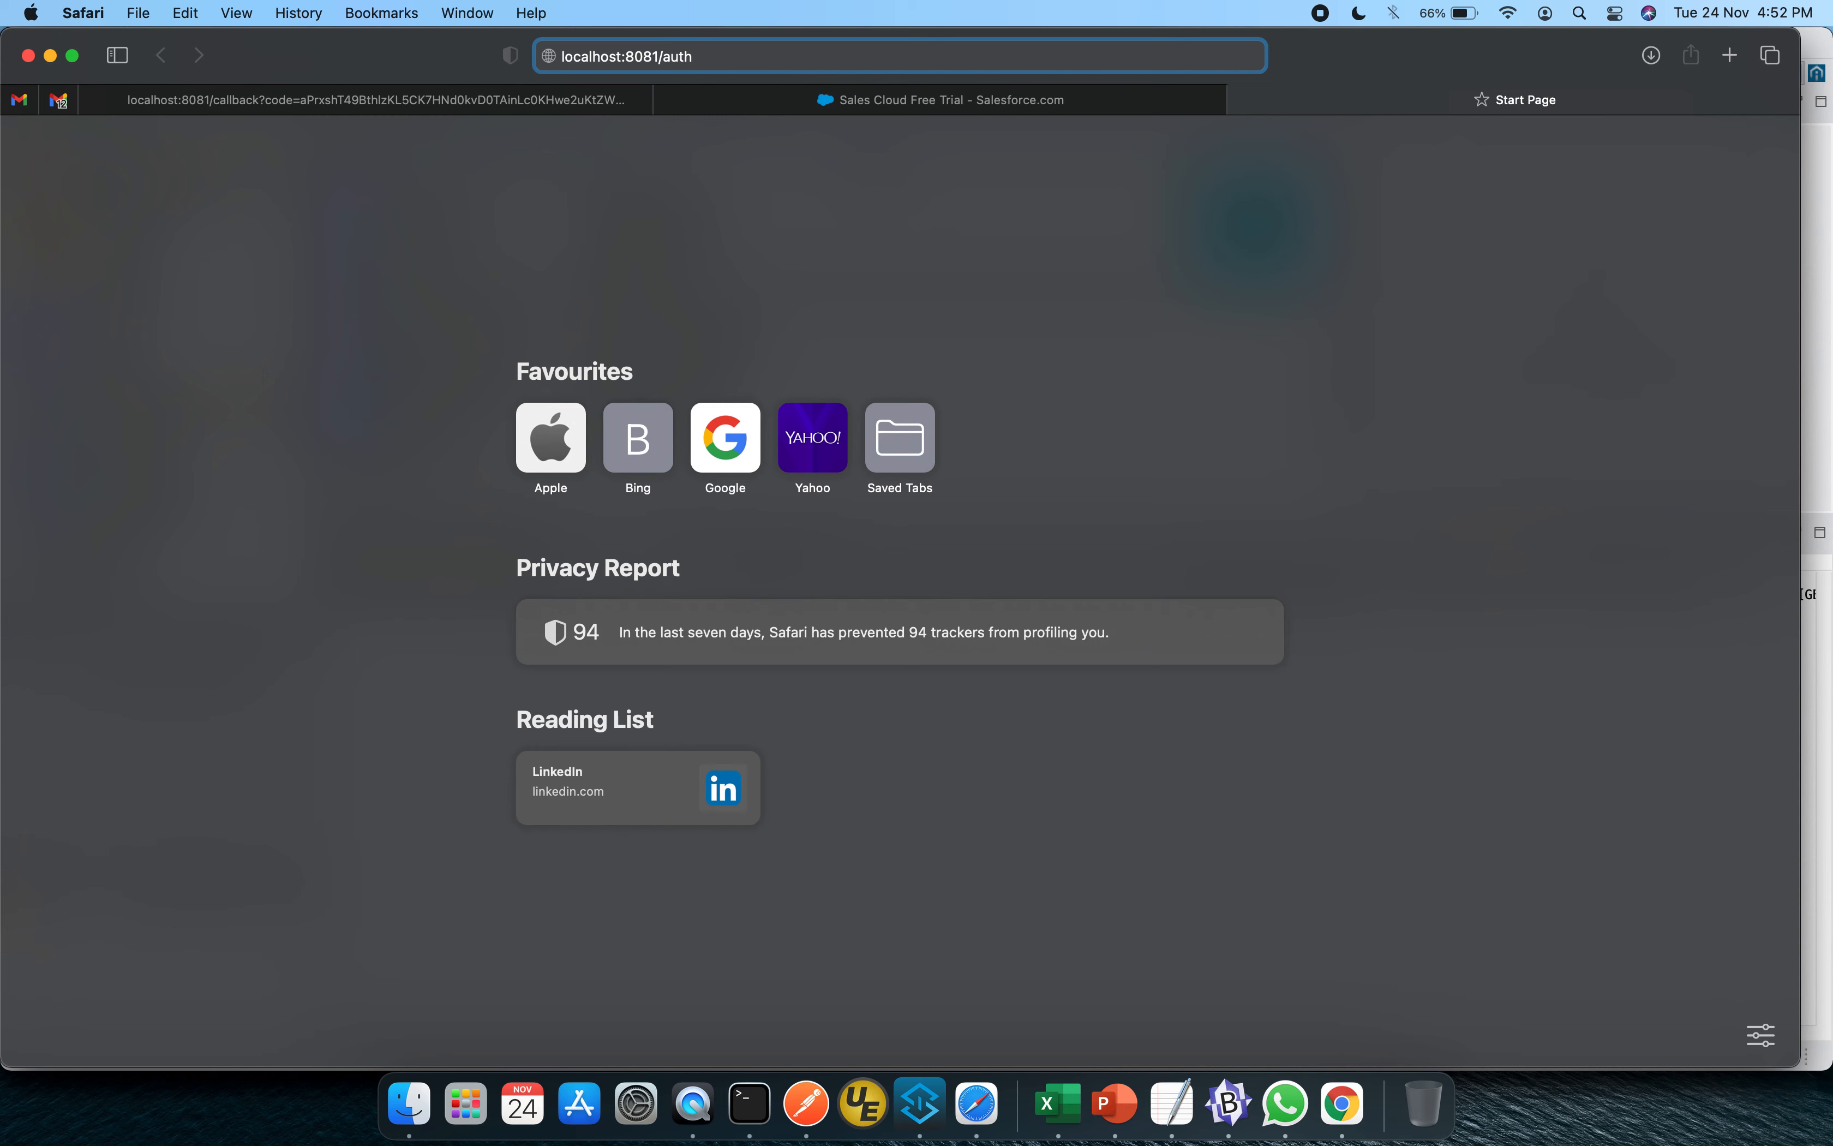
{"action": "type", "text": "orize"}
{"action": "key", "text": "Return"}
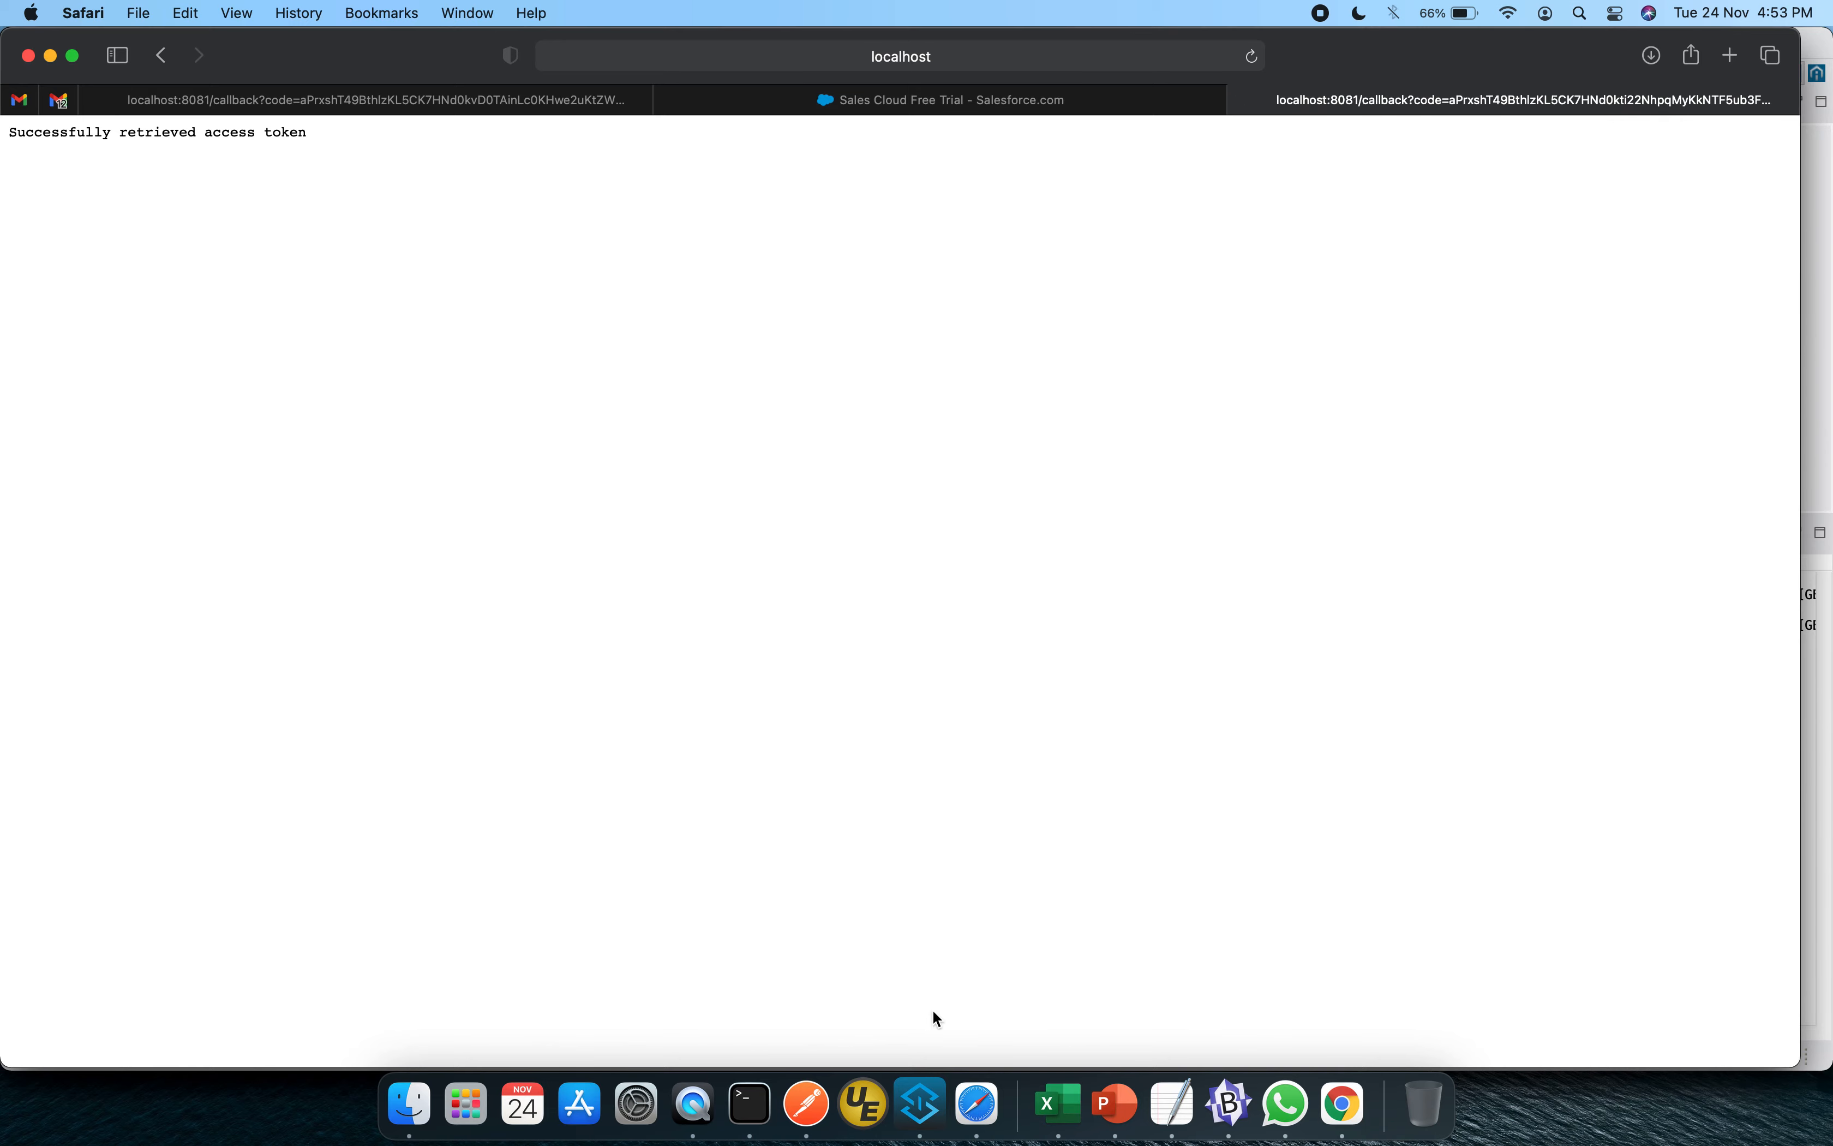
Switch to Postman, resend the sfqueryOAuth request, and search its response for "Name"
{"action": "left_click", "coordinate": [803, 1074]}
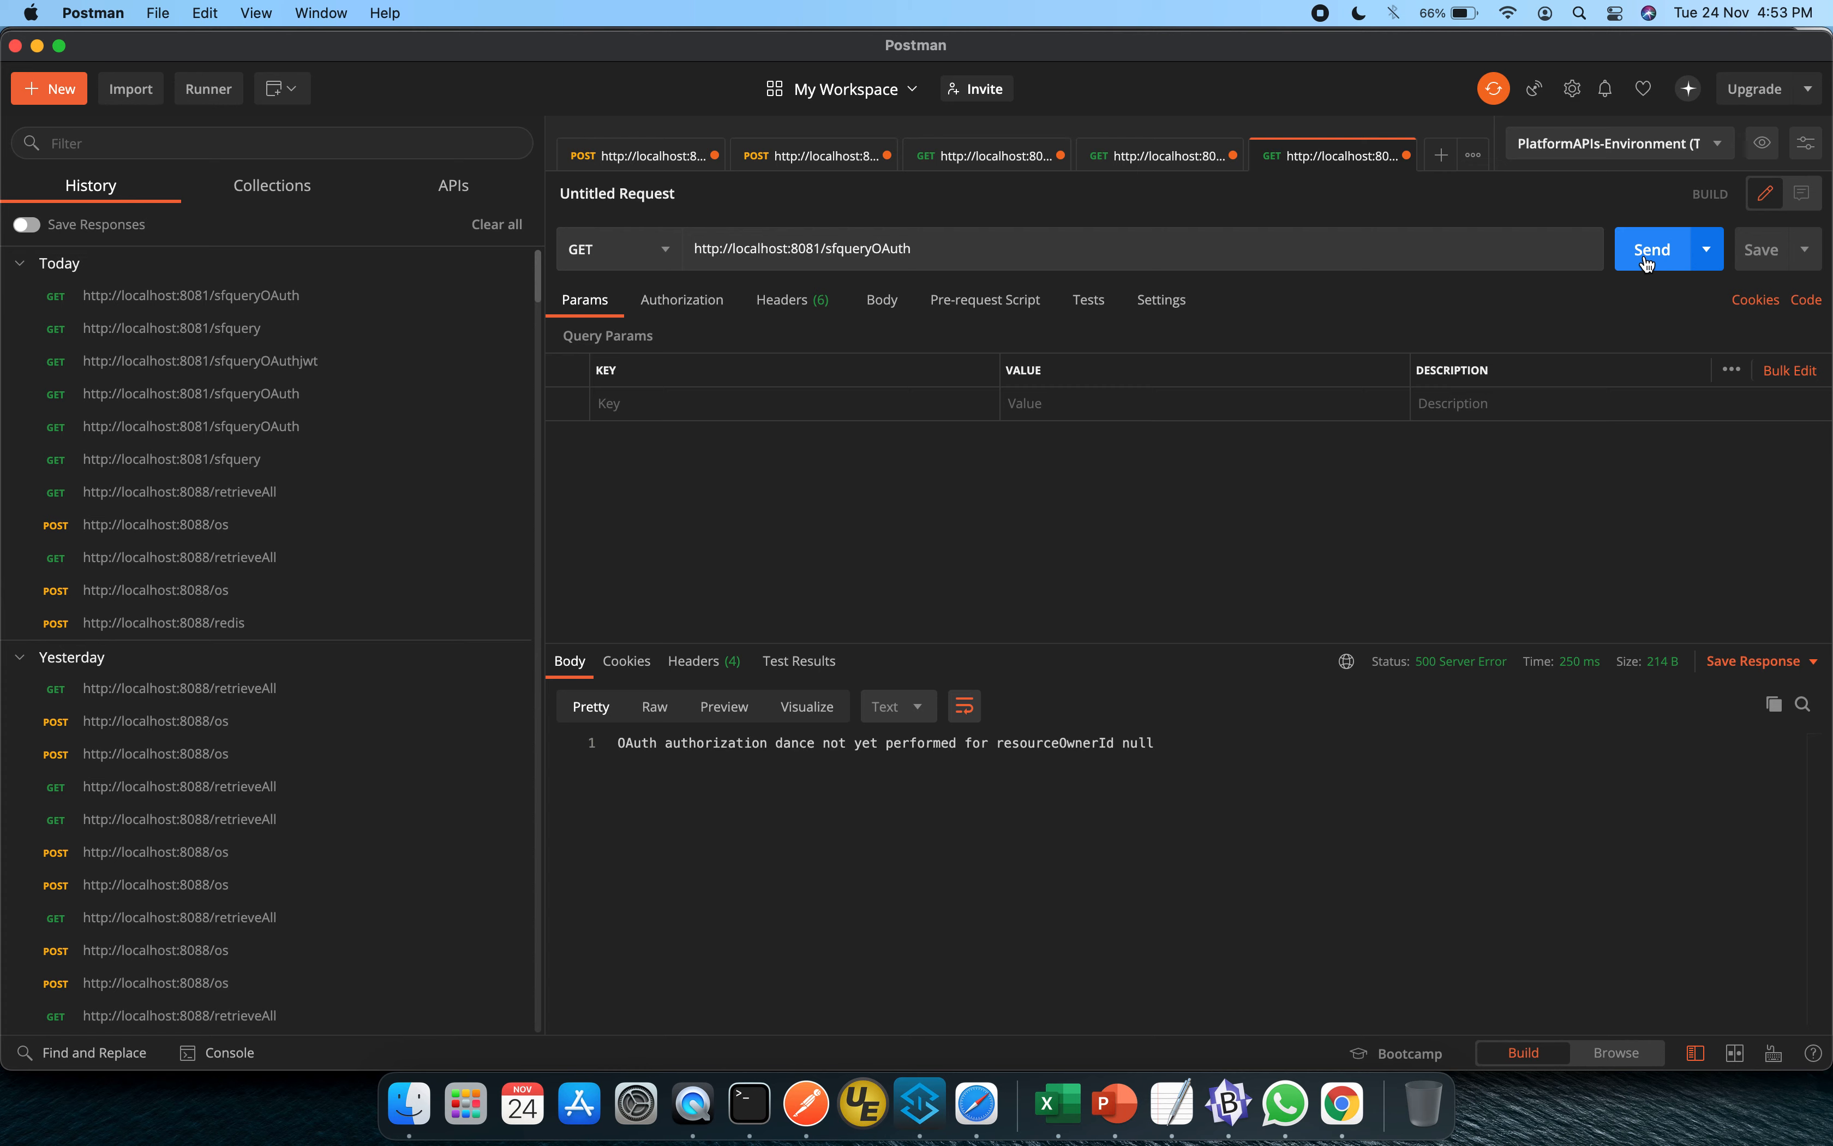
{"action": "left_click", "coordinate": [1689, 265]}
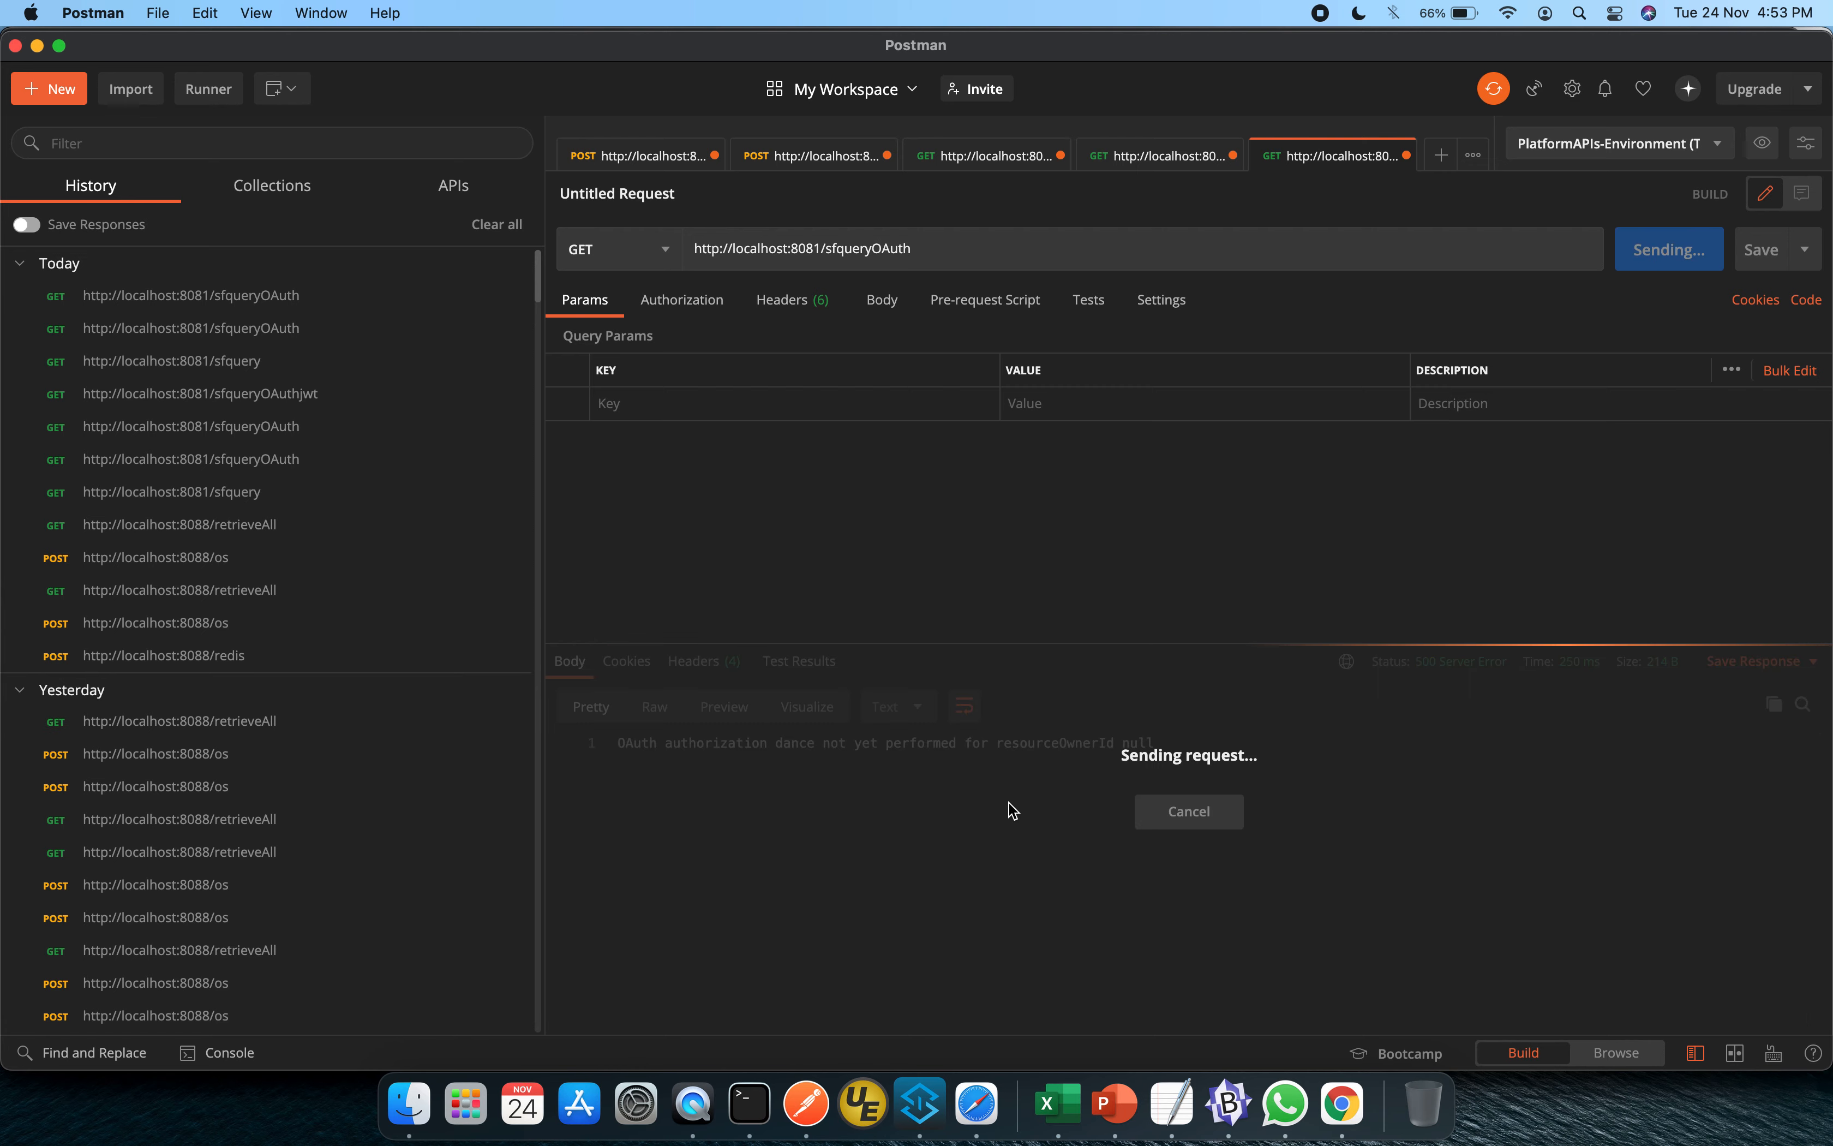
{"action": "left_click", "coordinate": [980, 835]}
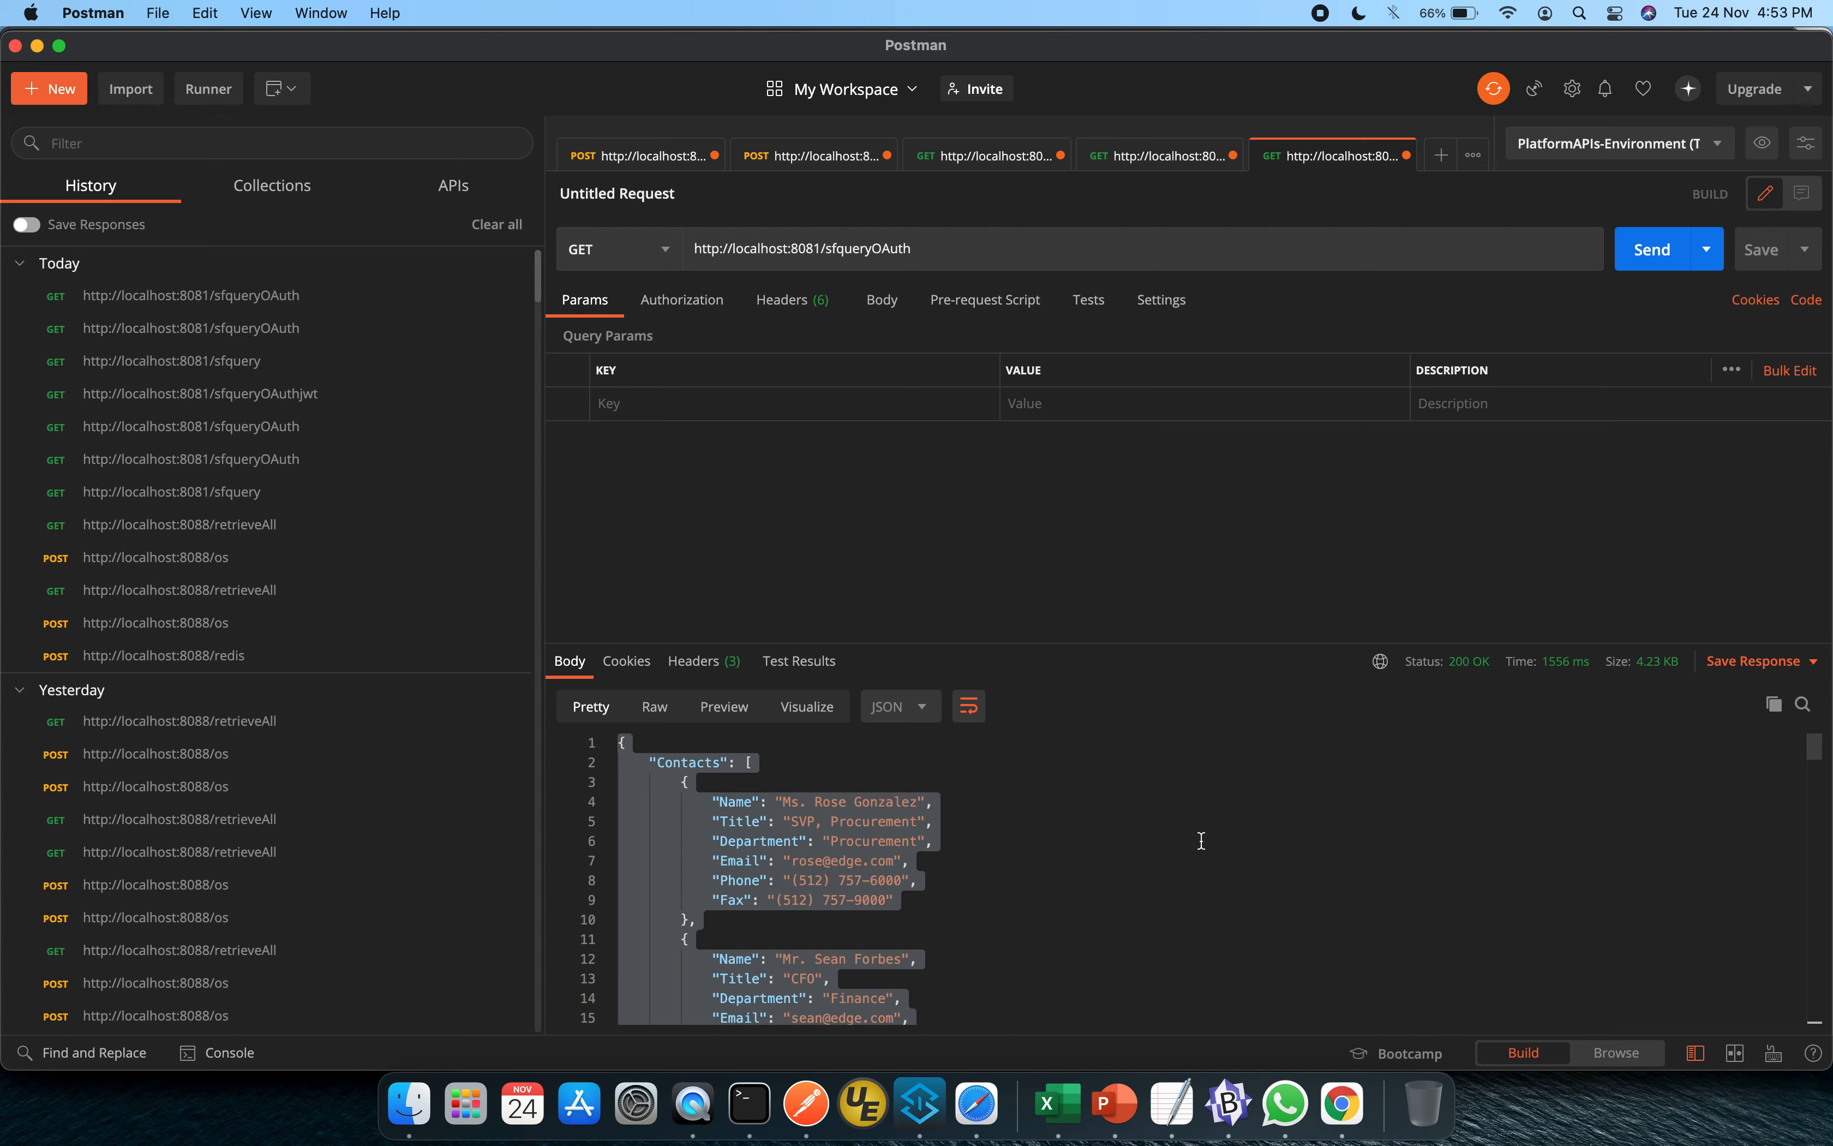
{"action": "key", "text": "super+f"}
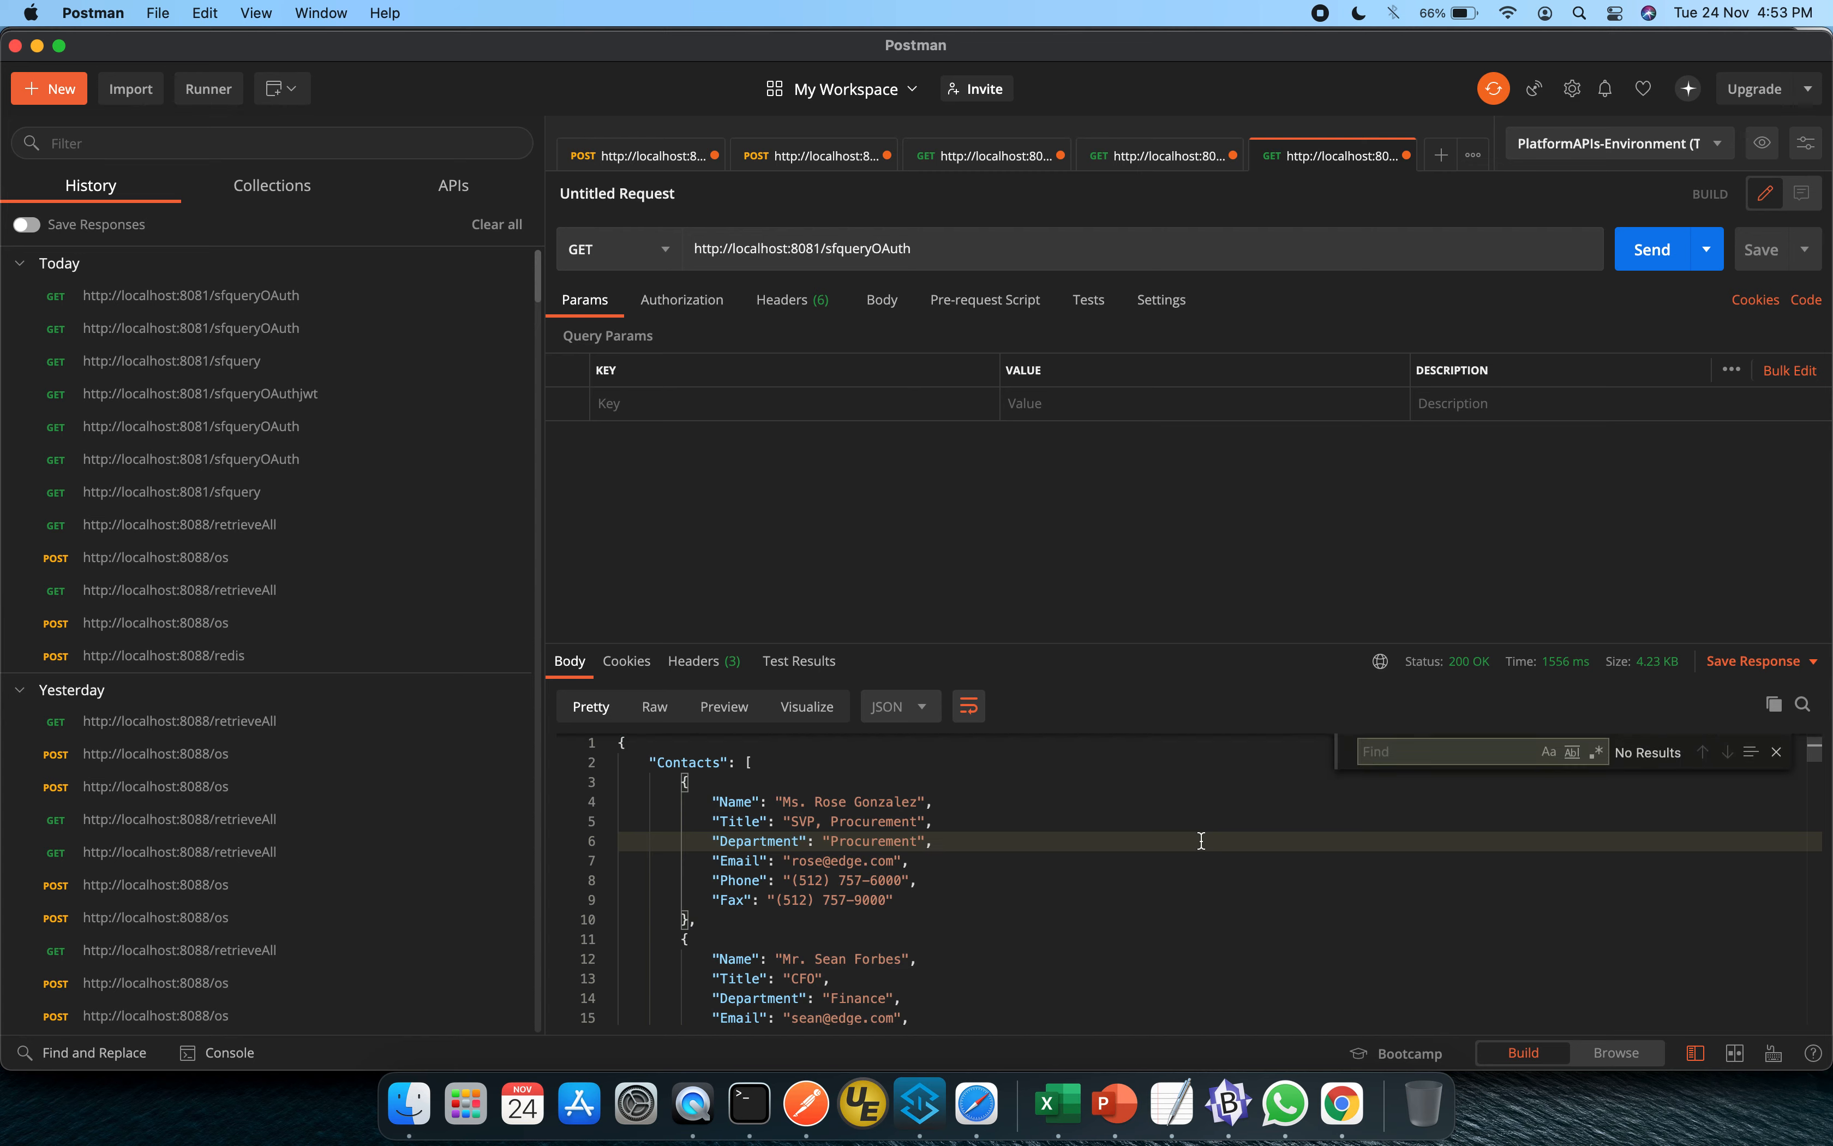
{"action": "type", "text": "Name"}
{"action": "key", "text": "Return"}
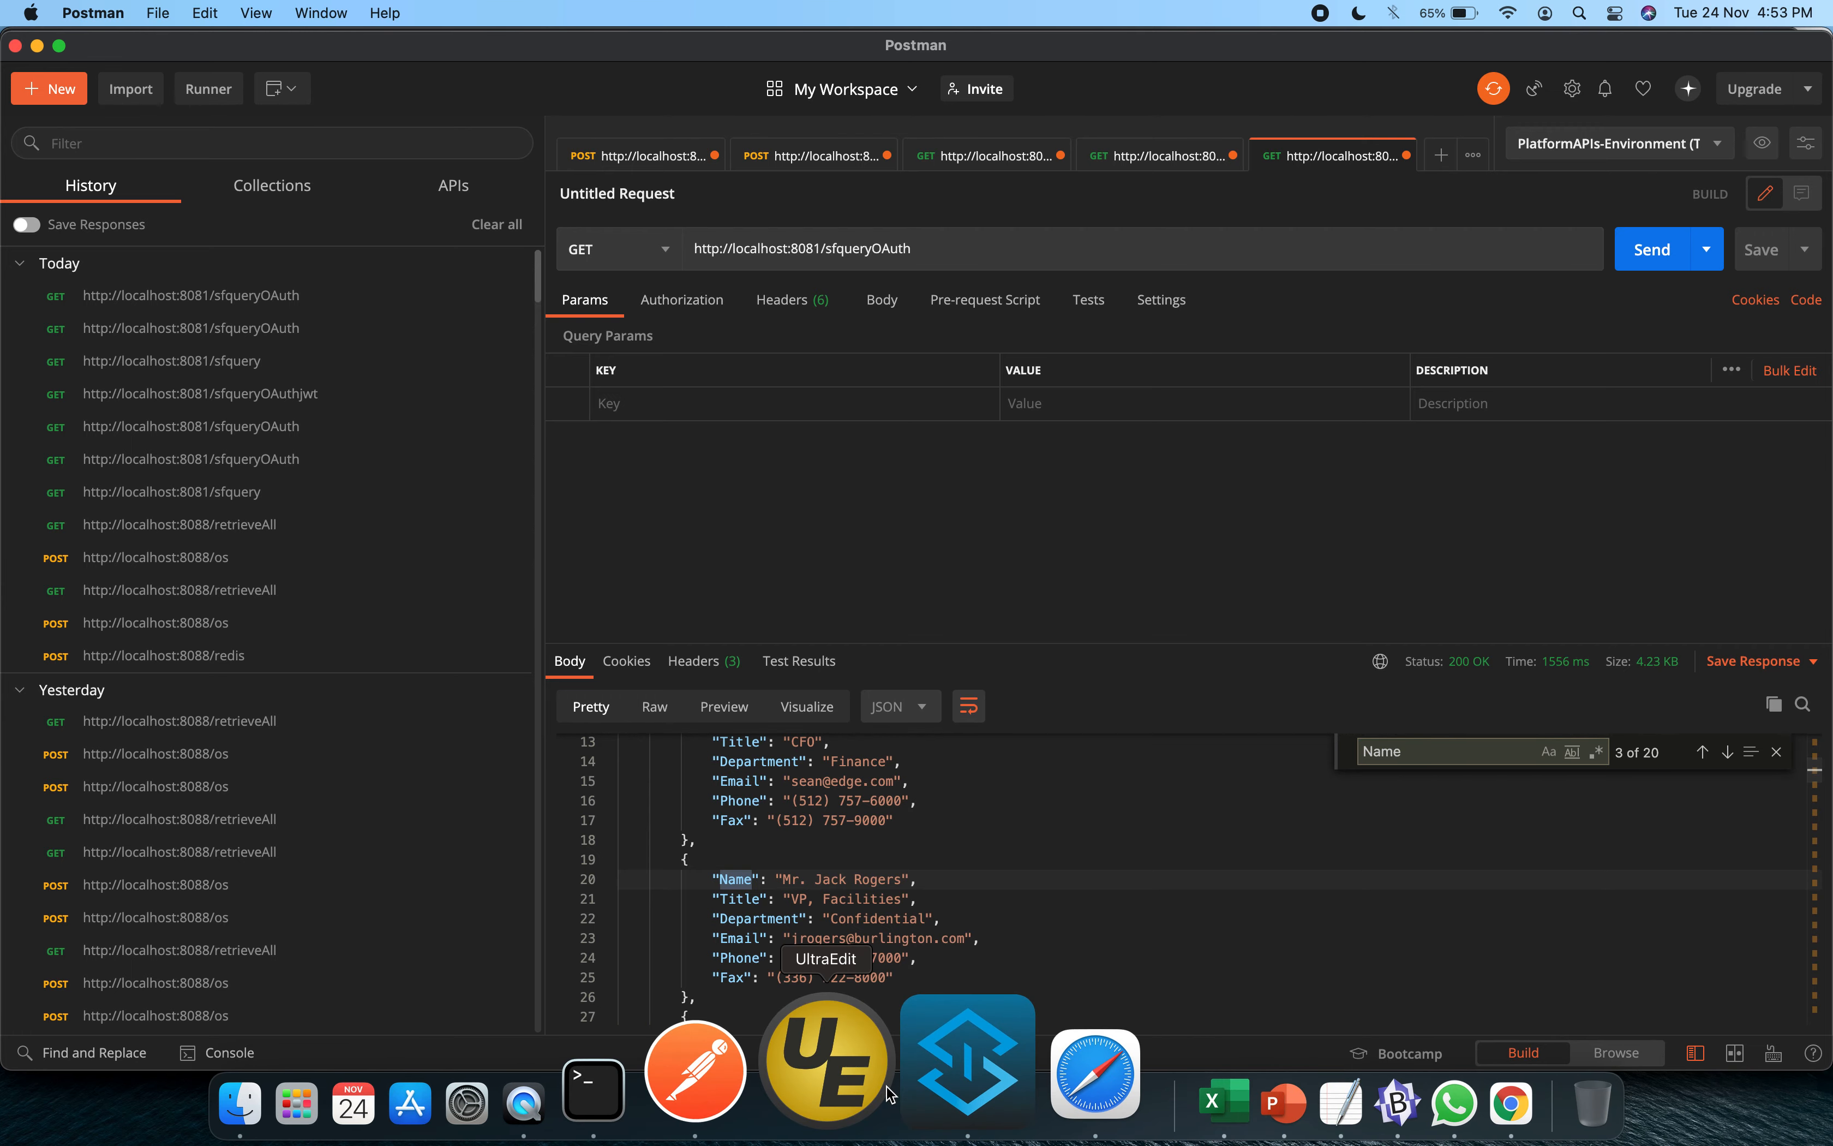
Switch to Anypoint Studio and review the Query in salesforce_OAuthFlow and the adjacent salesforce_OAuthJWTFlow in salesforce_demo
{"action": "left_click", "coordinate": [934, 1096]}
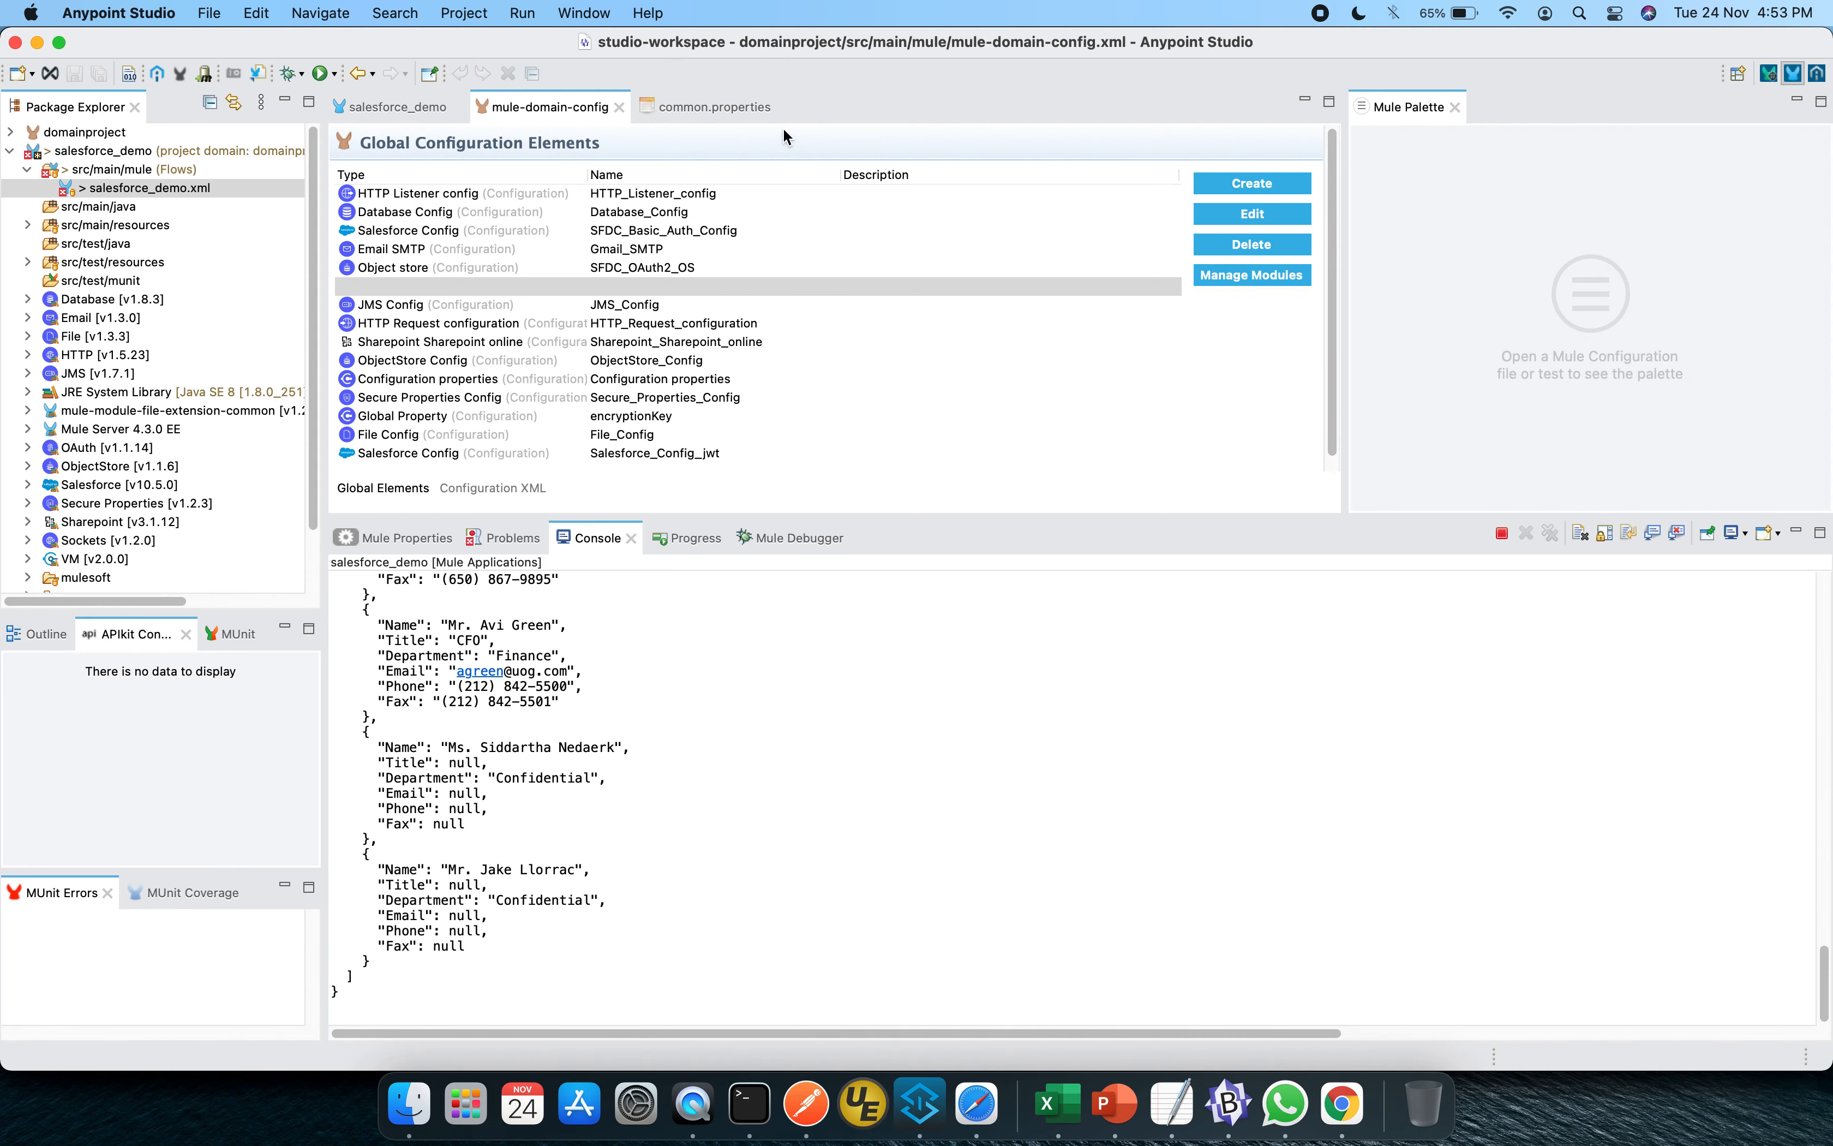
{"action": "left_click", "coordinate": [388, 110]}
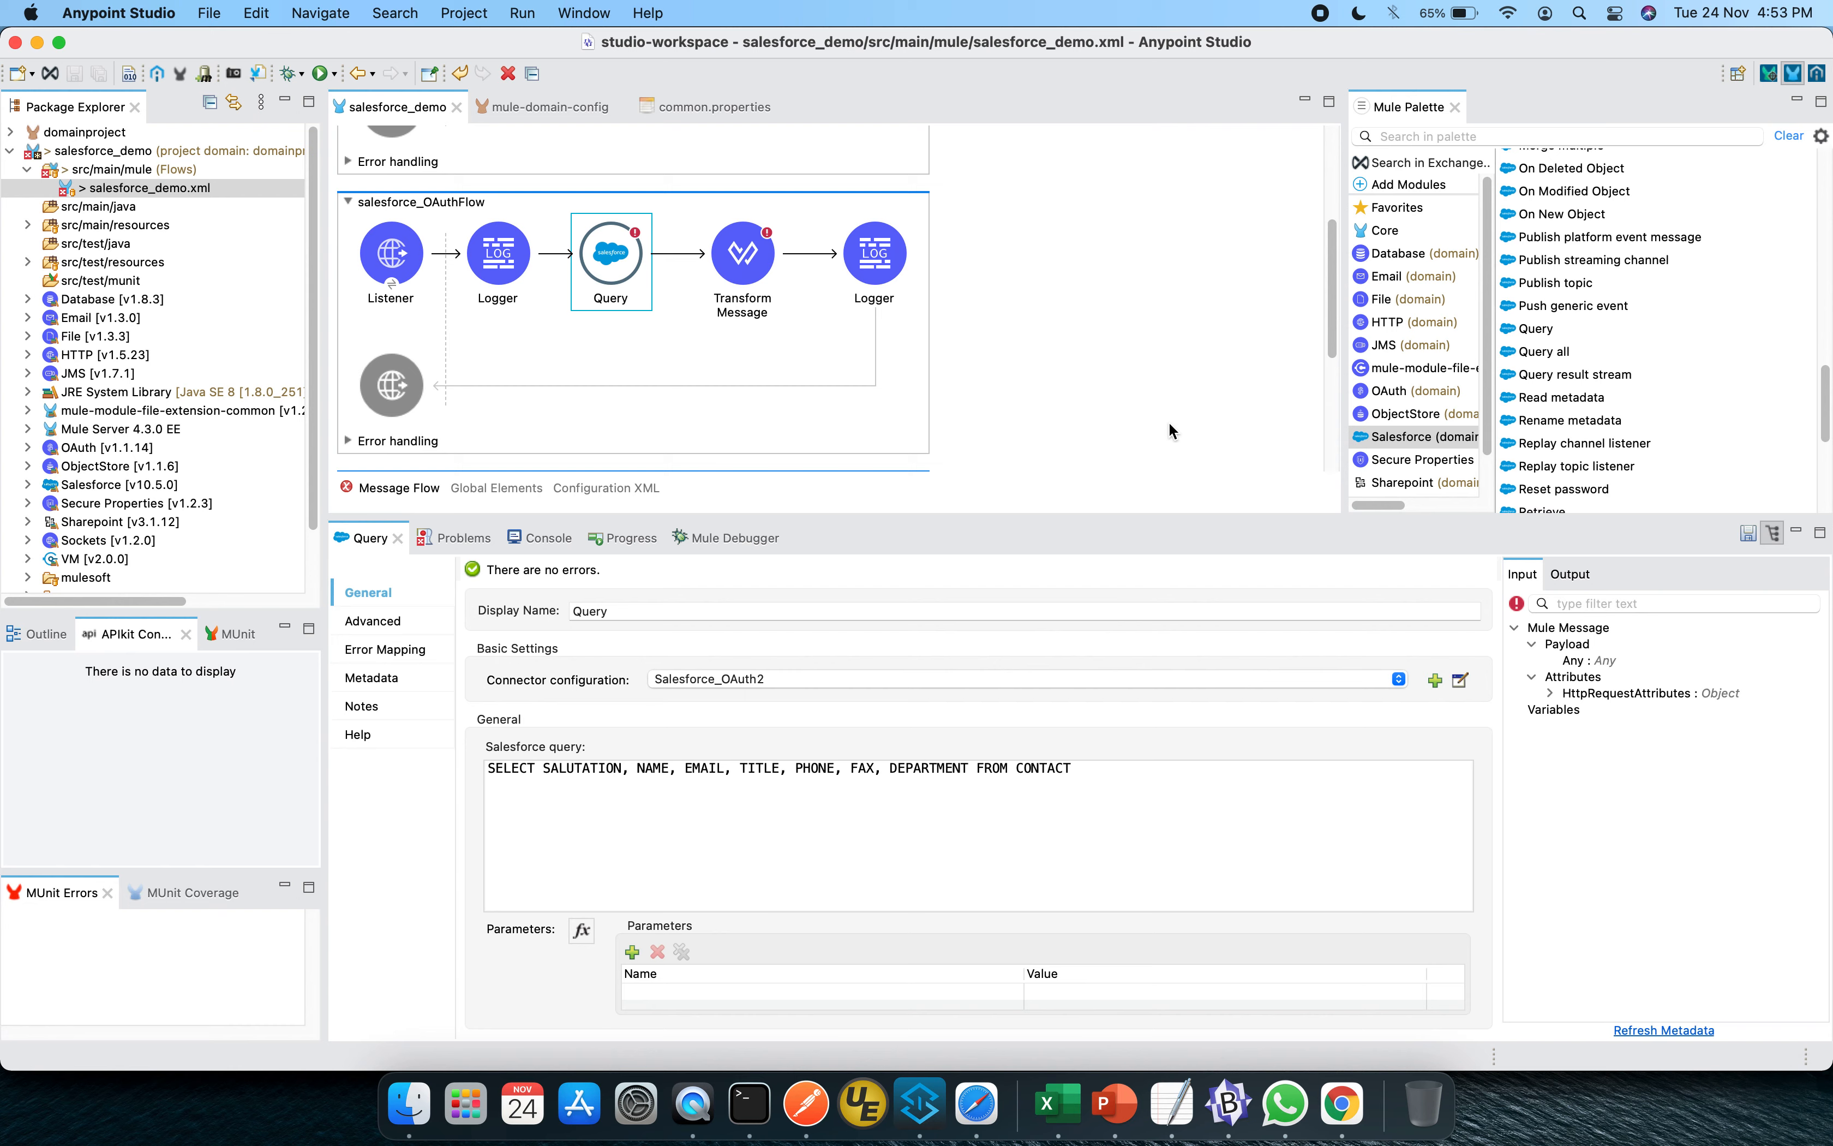
{"action": "scroll", "coordinate": [1169, 431], "scroll_direction": "down", "scroll_amount": 3}
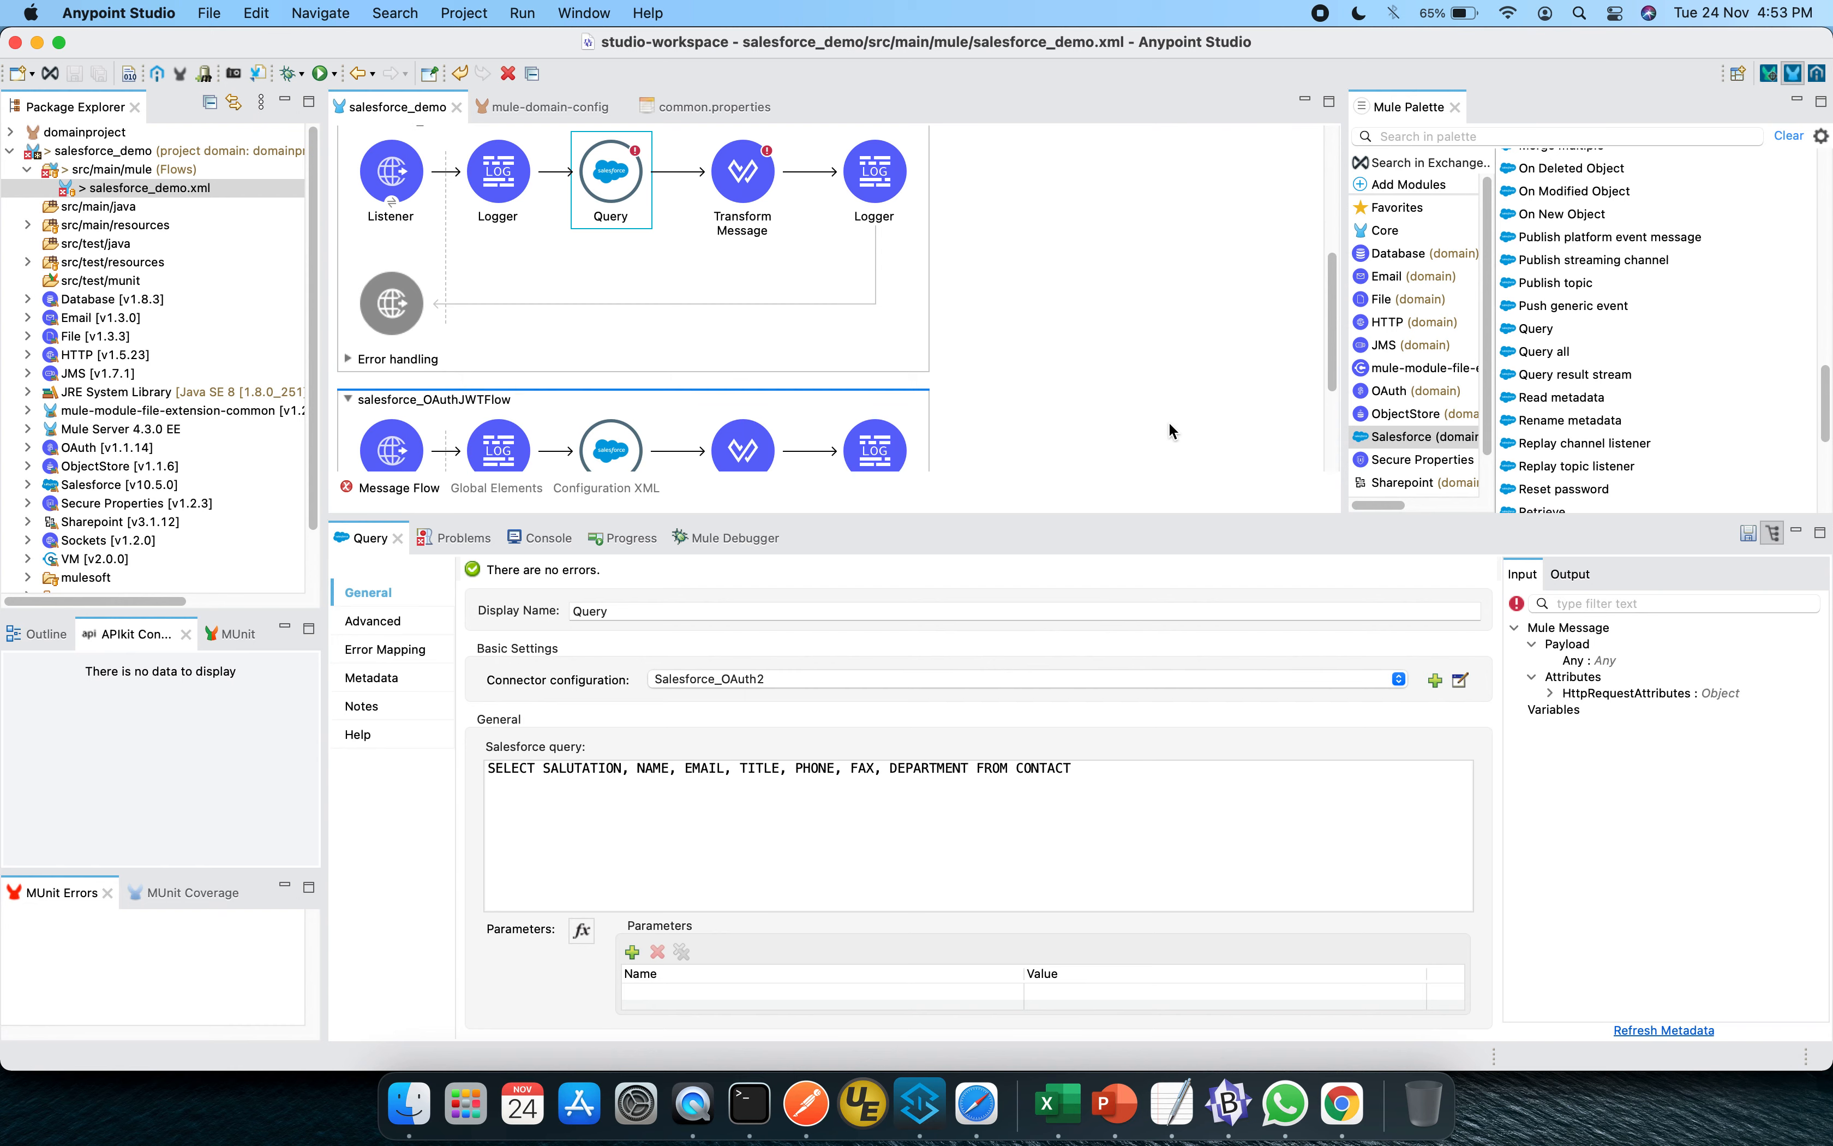